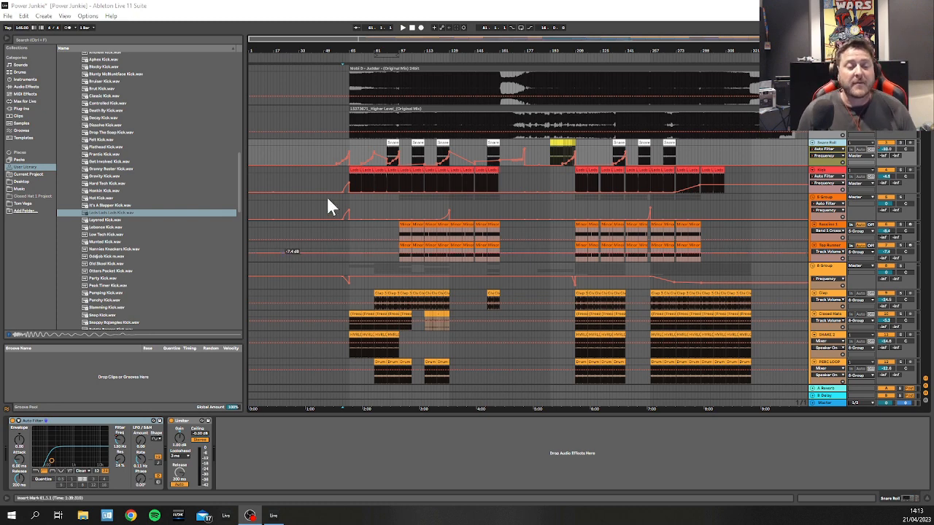
Step: Narrow the browser so the arrangement around the first kick clips has more room
drag(336, 50, 360, 52)
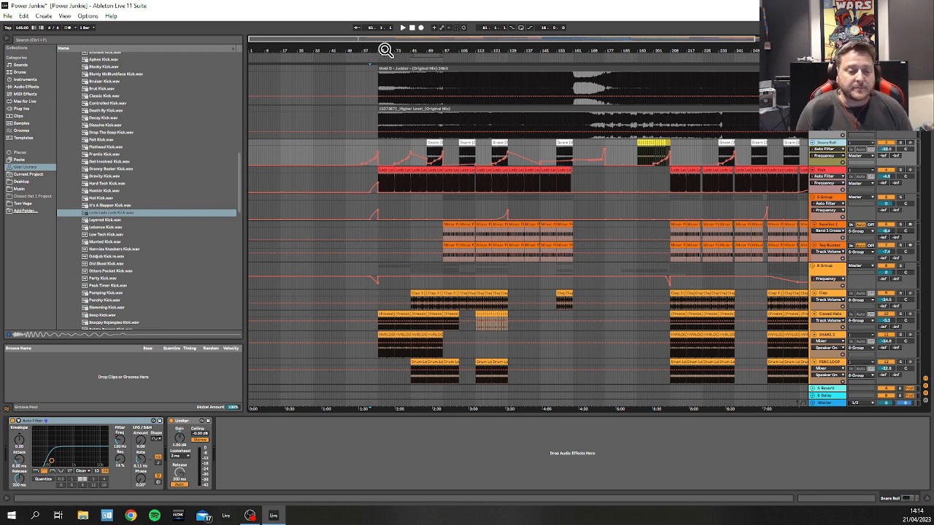
drag(371, 46, 444, 51)
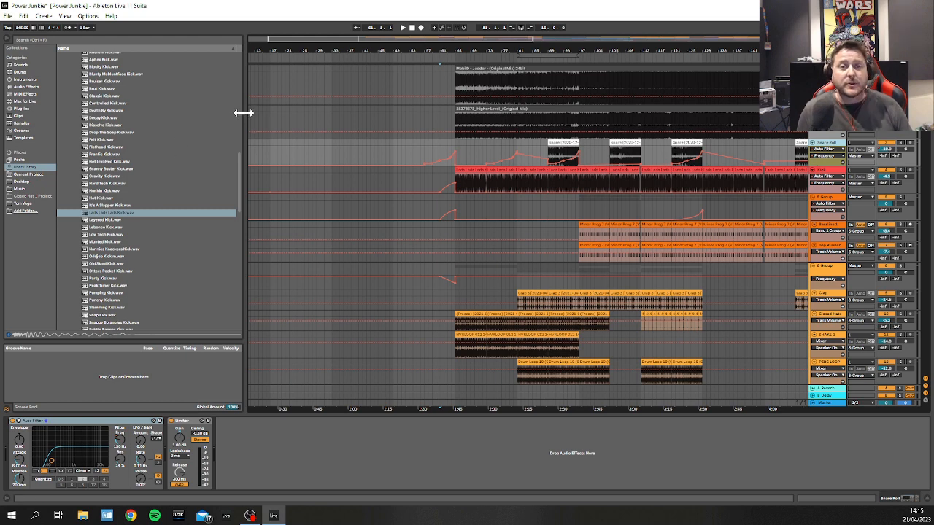
drag(243, 113, 184, 113)
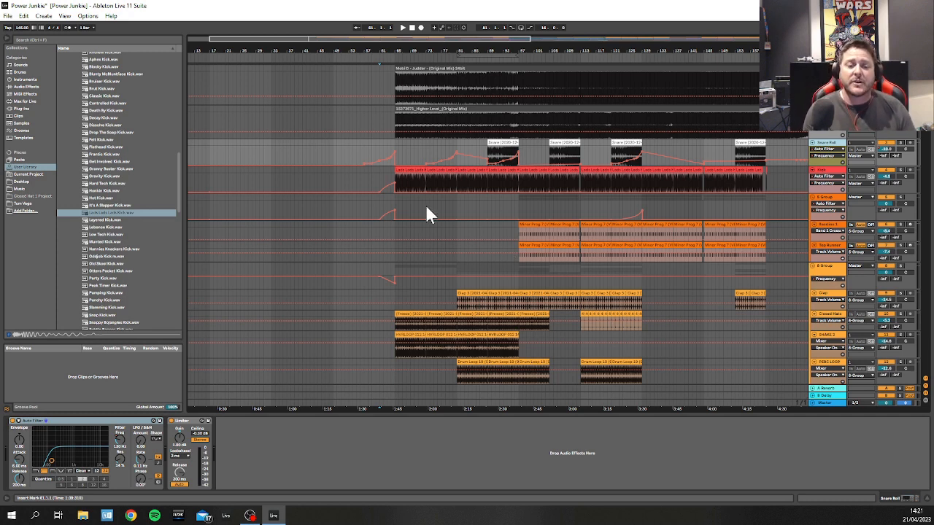
Step: Listen to the Judder reference track from bar 97 and again from bar 111
click(394, 81)
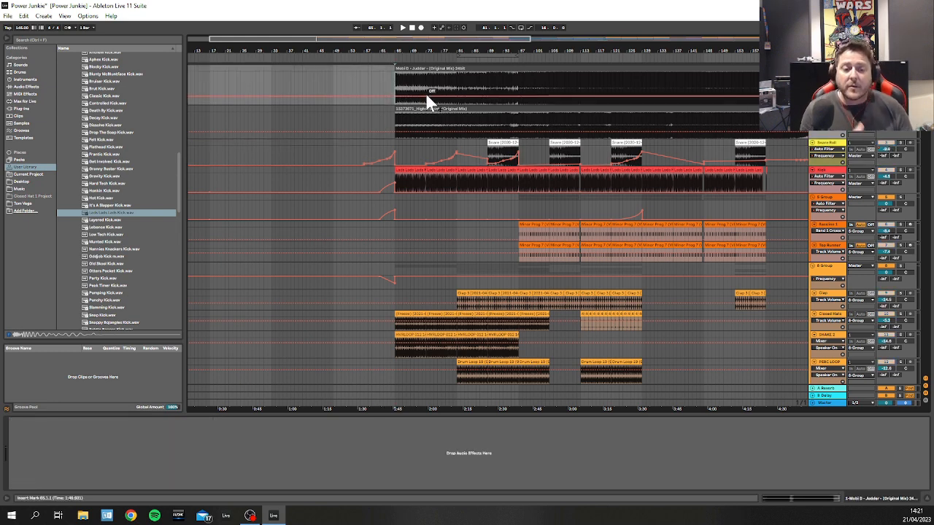
click(511, 91)
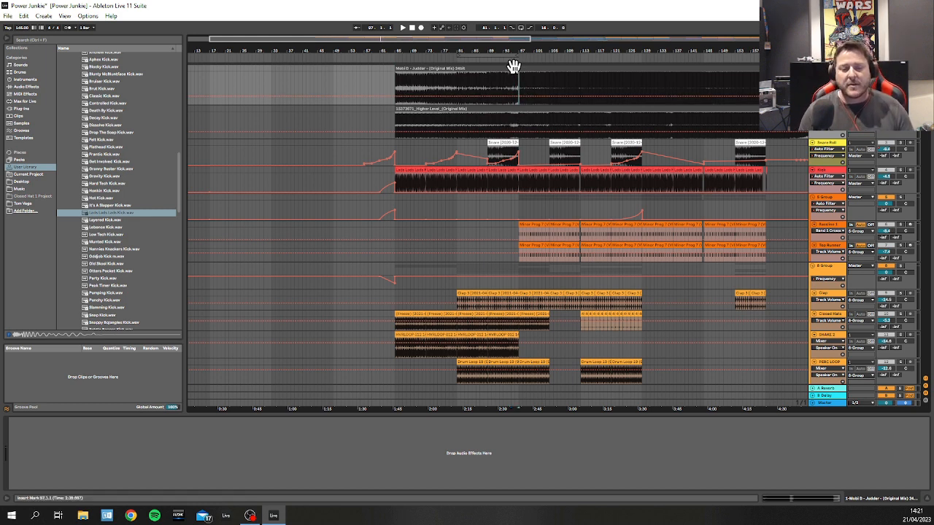
click(549, 50)
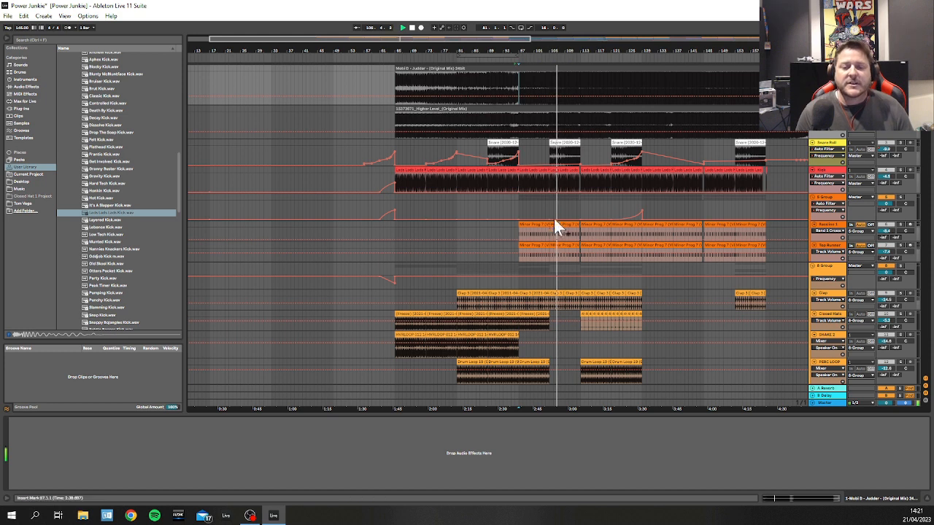
key(space)
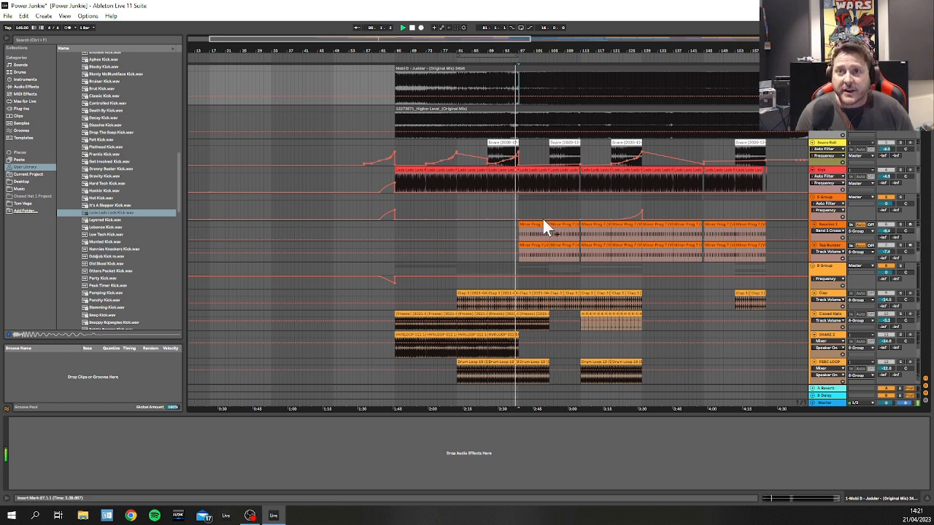
click(571, 84)
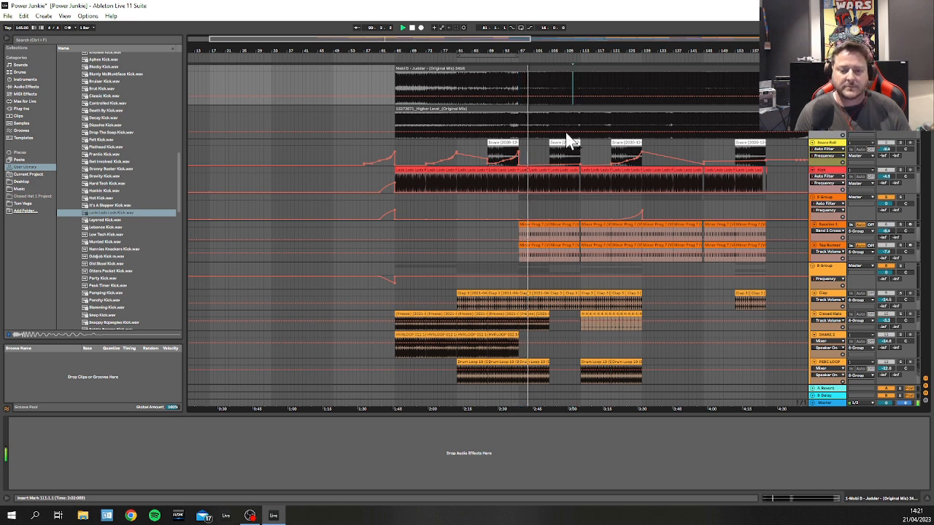
key(space)
key(space)
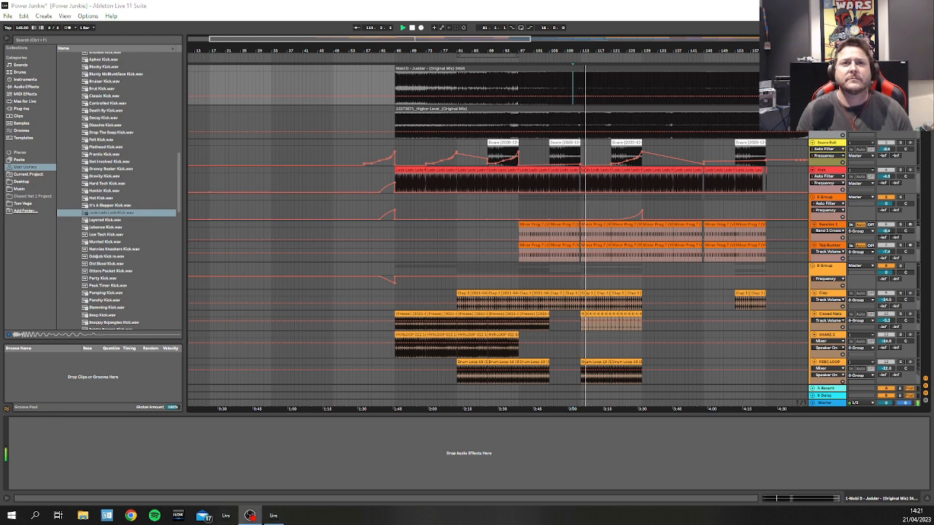
Step: Listen to the Judder reference track from bar 146, through its breakdown and from bar 206 into the second drop, and stop playback
drag(656, 35, 575, 79)
key(space)
key(space)
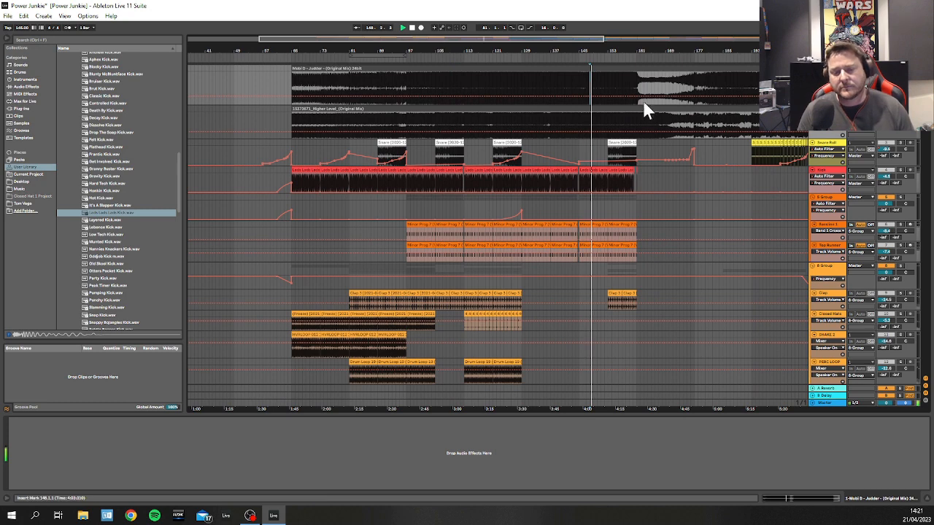
scroll(591, 87, right, 5)
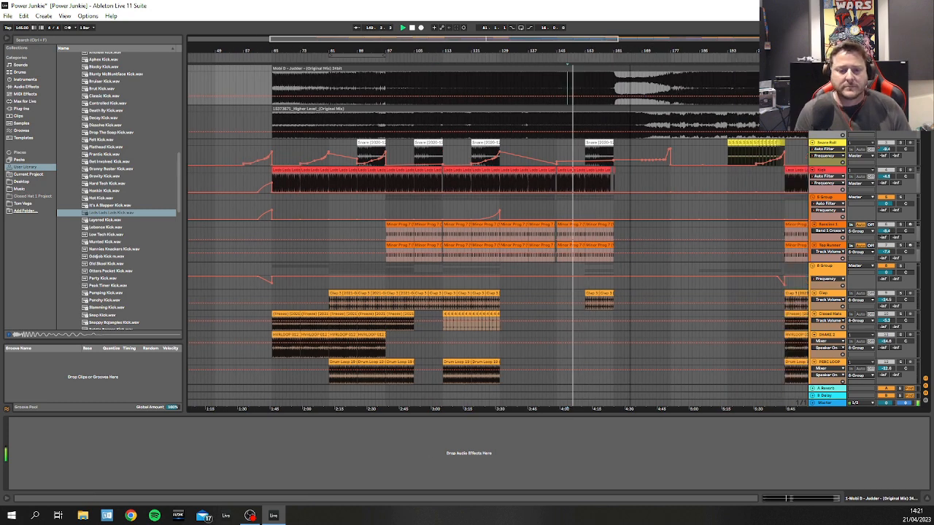
click(631, 89)
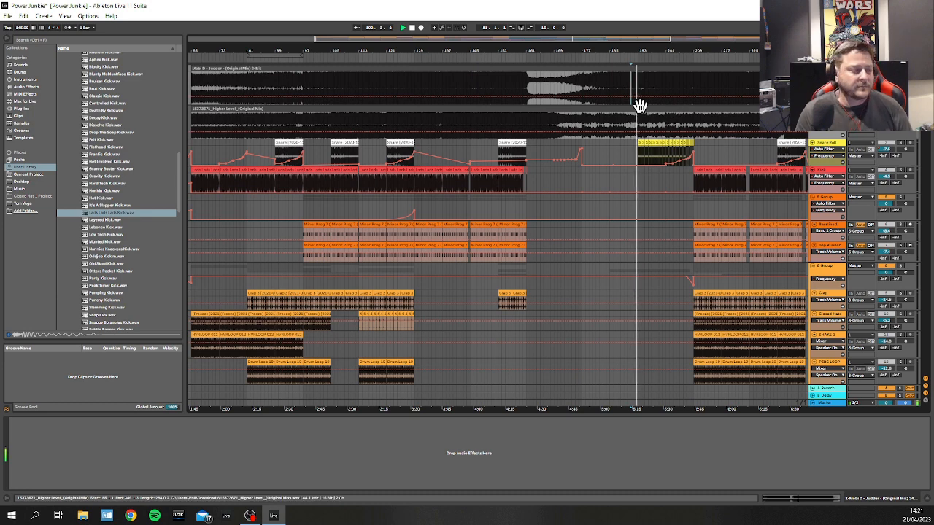
click(666, 109)
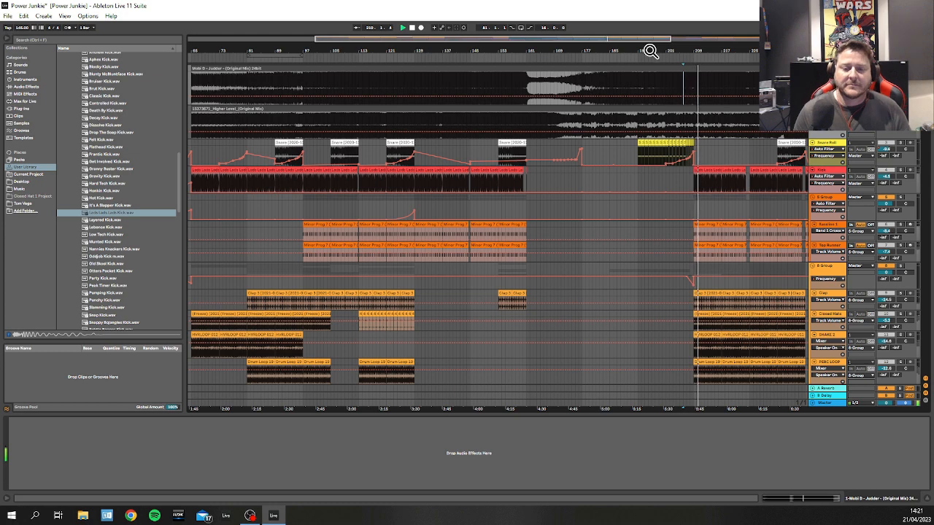
drag(652, 51, 556, 51)
key(space)
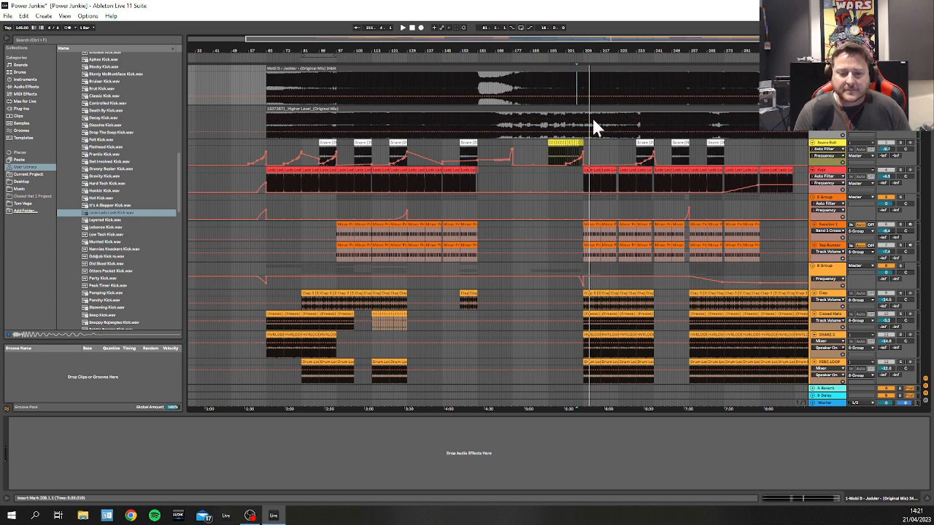
Step: Listen to the Higher Level reference track from bars 148, 221 and 233, and stop playback
click(448, 148)
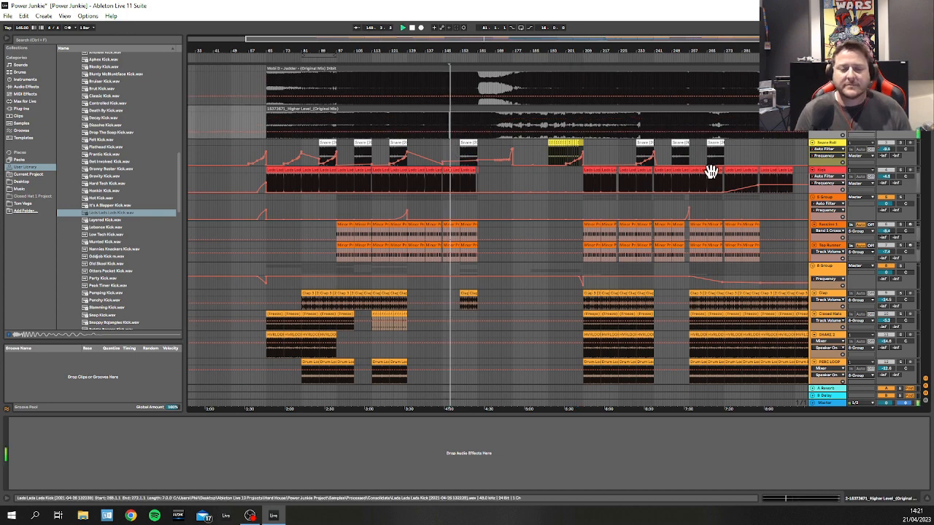
key(space)
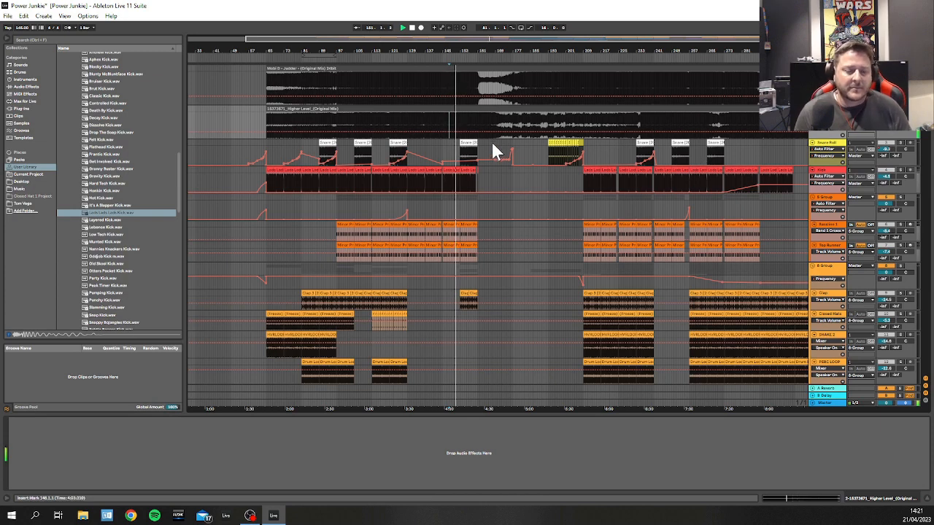
click(548, 132)
click(610, 124)
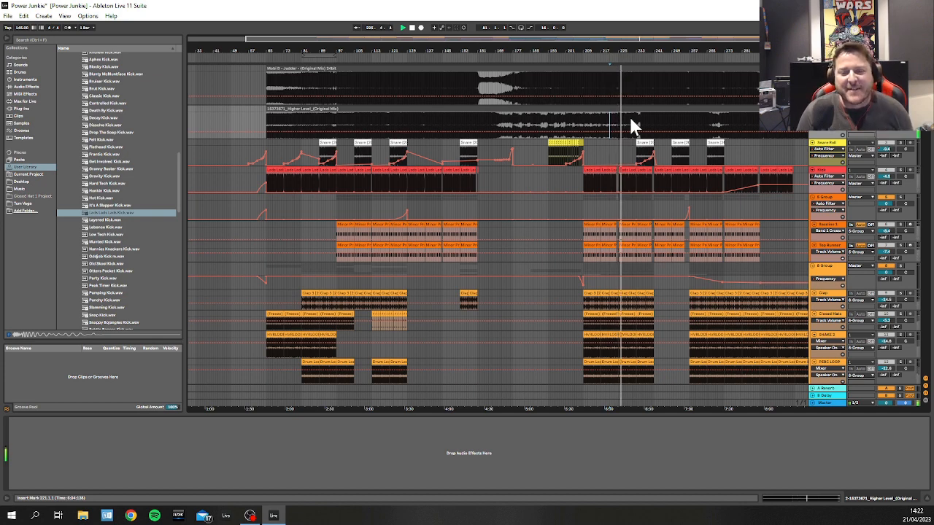
click(636, 122)
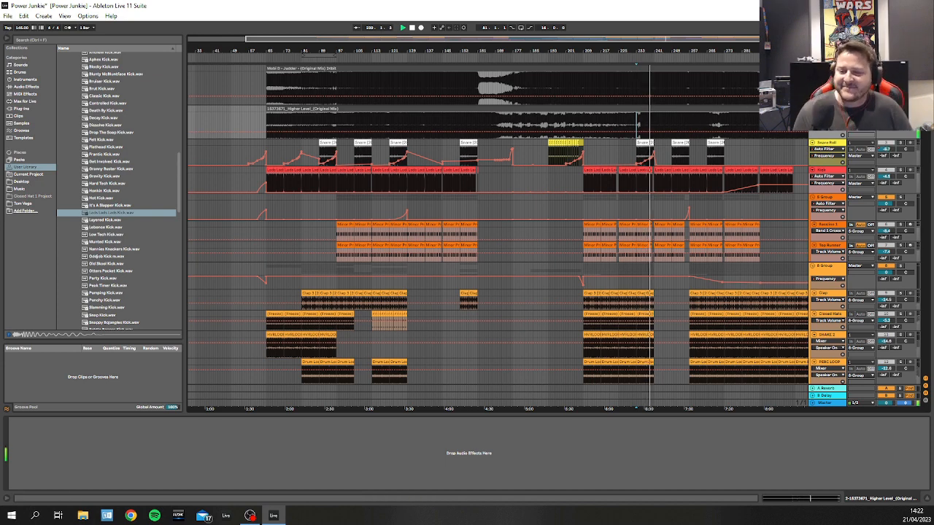
key(space)
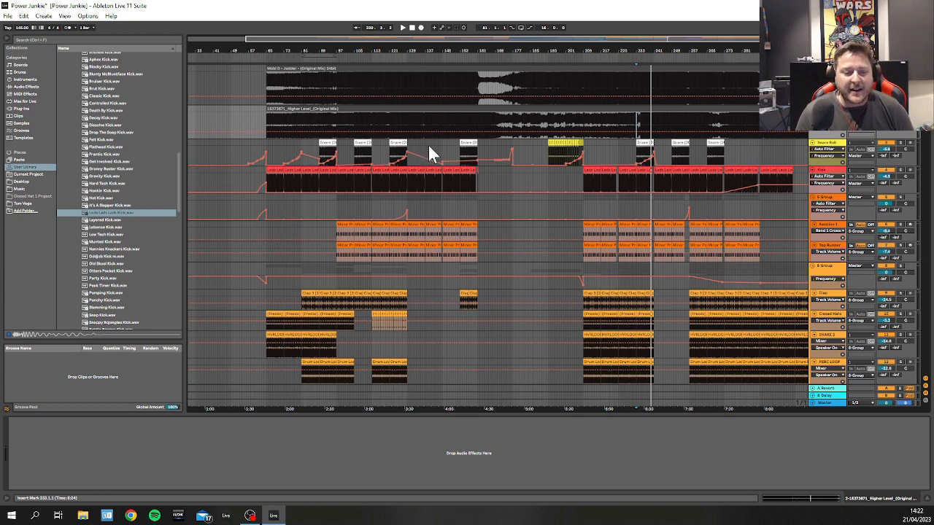
Step: Play the arrangement from bar 212 starting on the Snare Roll track, and stop it after a few bars
click(589, 146)
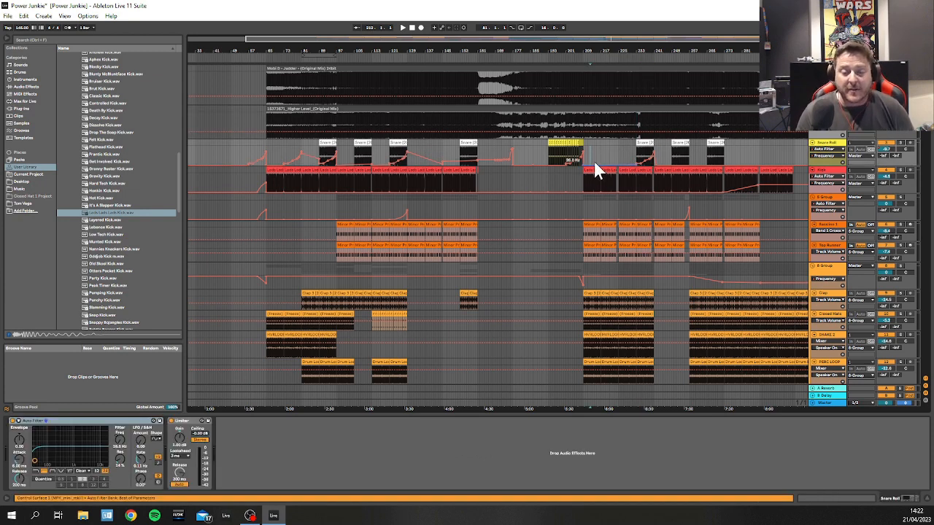
key(space)
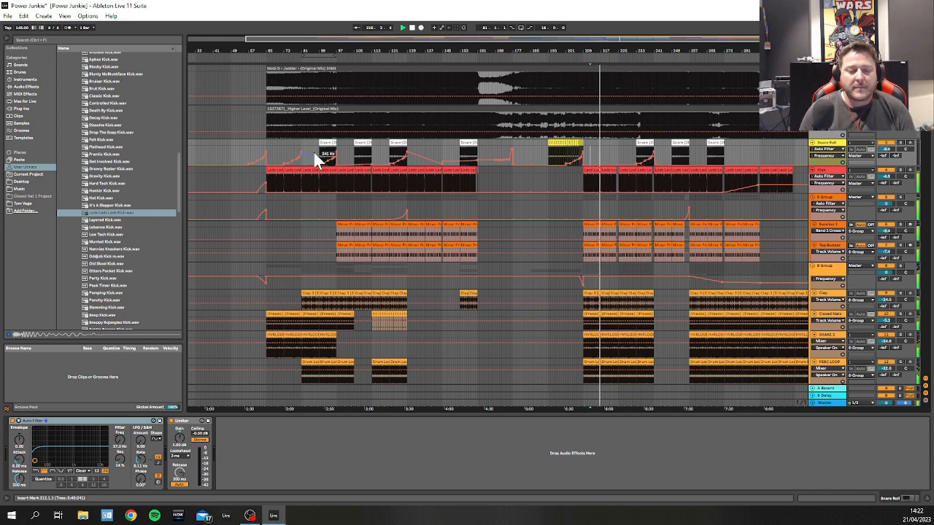
key(space)
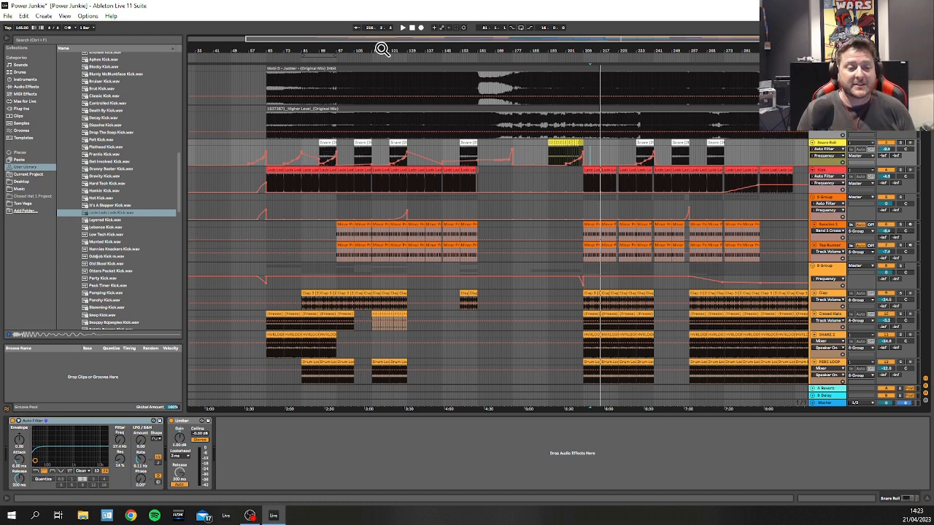
Step: Show the empty intro ahead of the first kick clip, with the insert marker at bar 17 on the Kick track
mouse_move(374, 49)
mouse_down()
mouse_move(422, 46)
mouse_move(377, 43)
mouse_up()
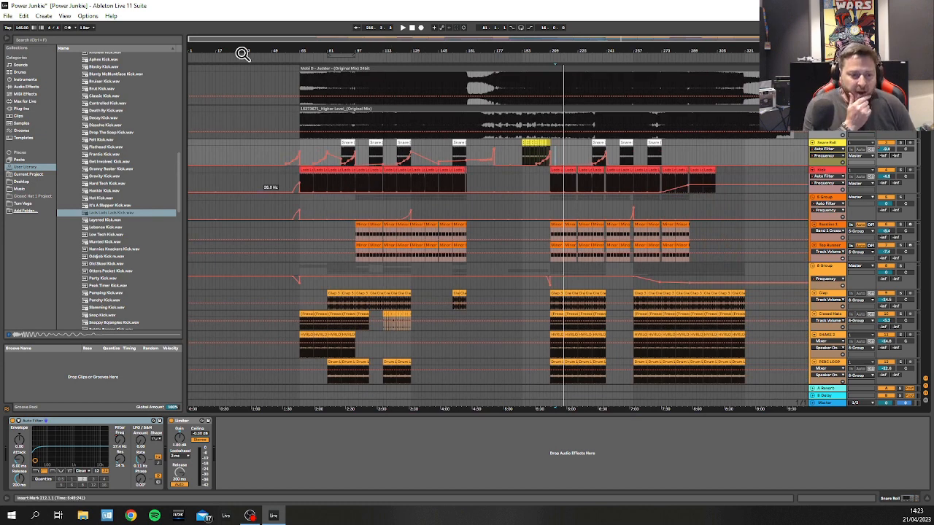
drag(240, 52, 290, 88)
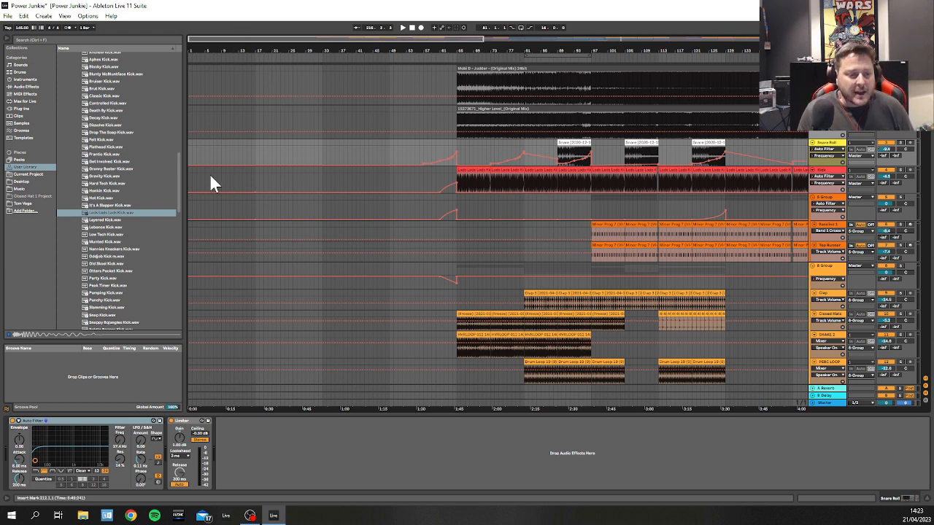
click(256, 176)
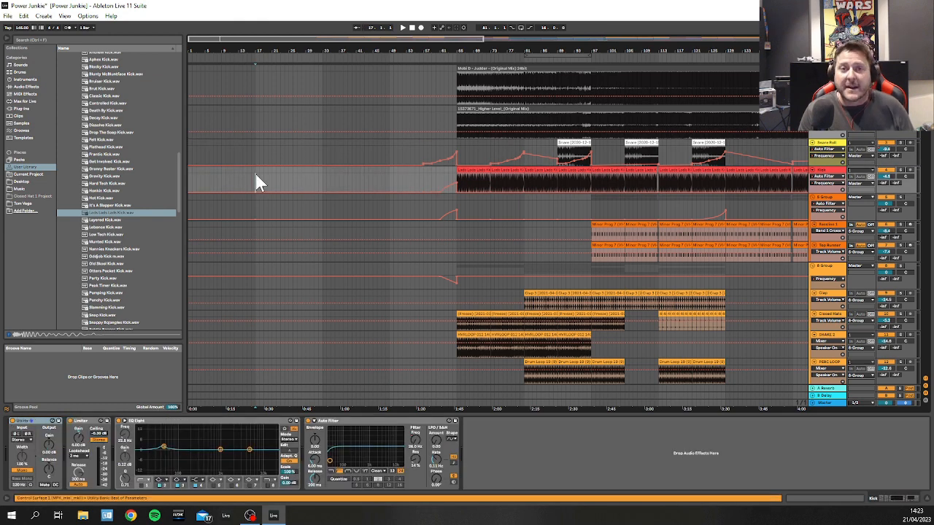
scroll(261, 176, up, 3)
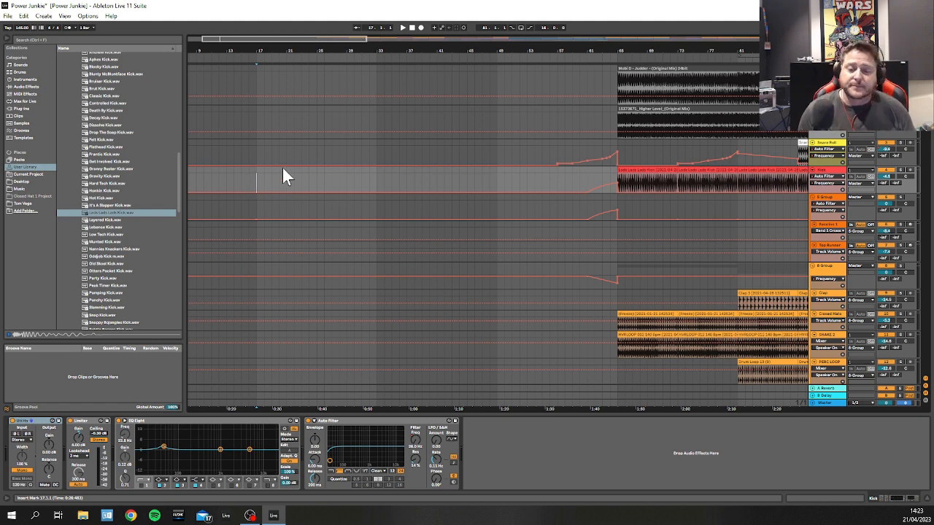
drag(253, 49, 313, 47)
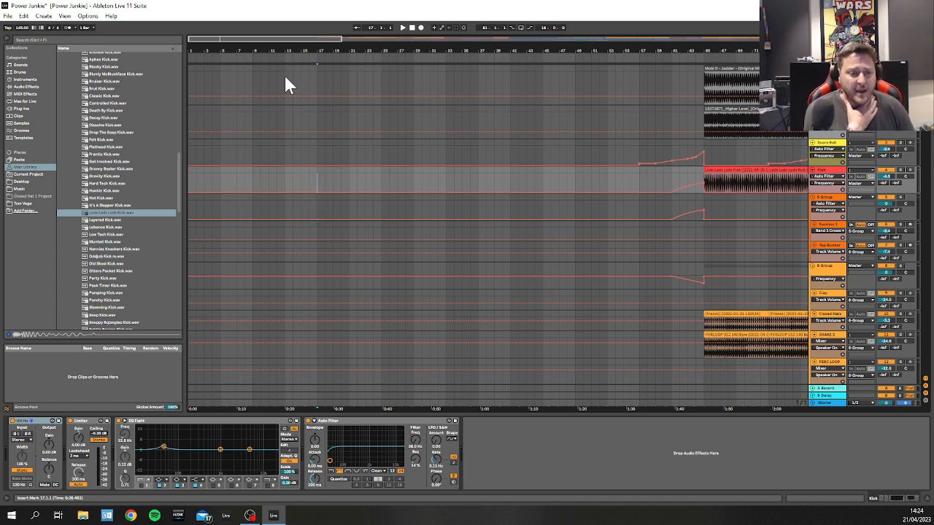
drag(253, 175, 312, 175)
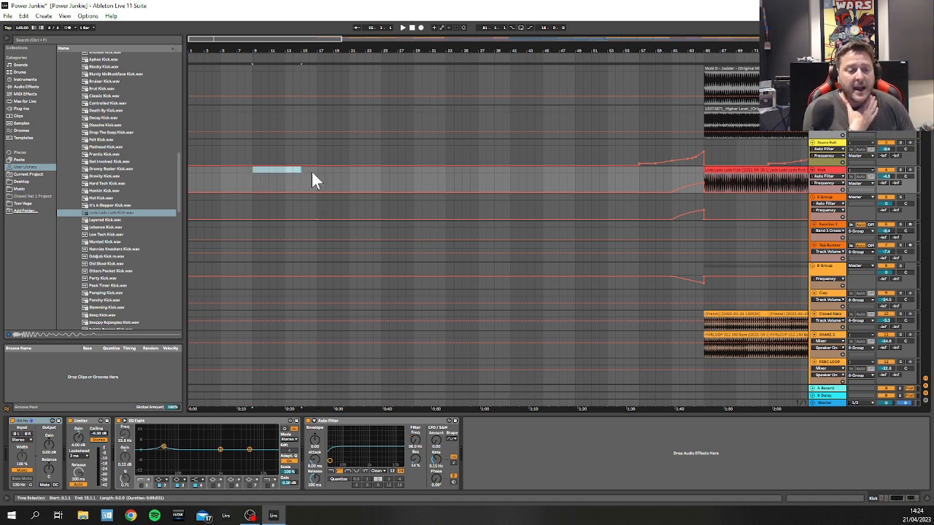
drag(276, 44, 317, 54)
click(332, 169)
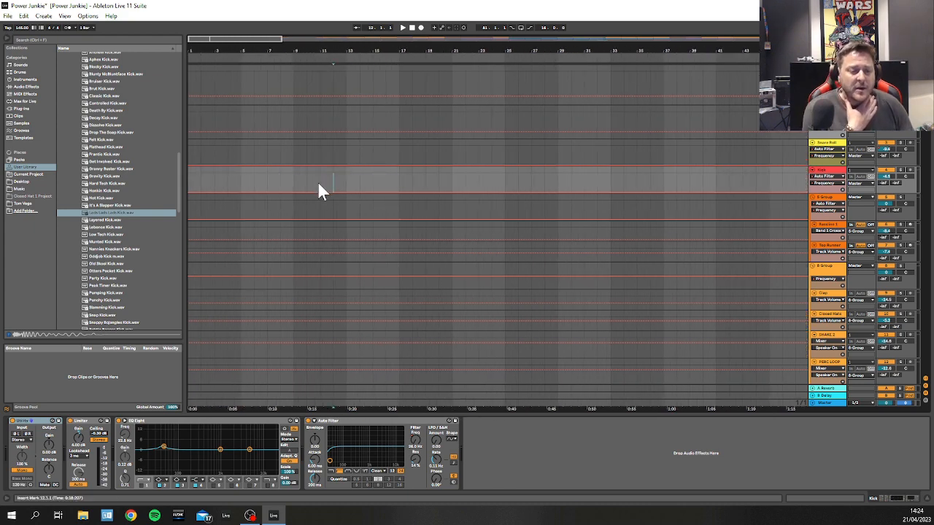
Step: Choose a fixed grid of 1 Bar and select the time range from bar 9 to bar 17 on the Kick track
right_click(305, 183)
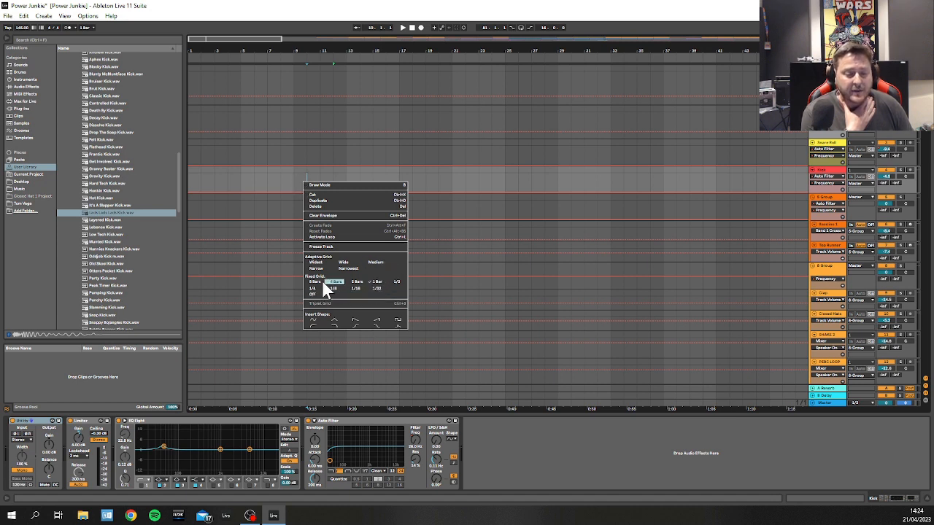
click(376, 282)
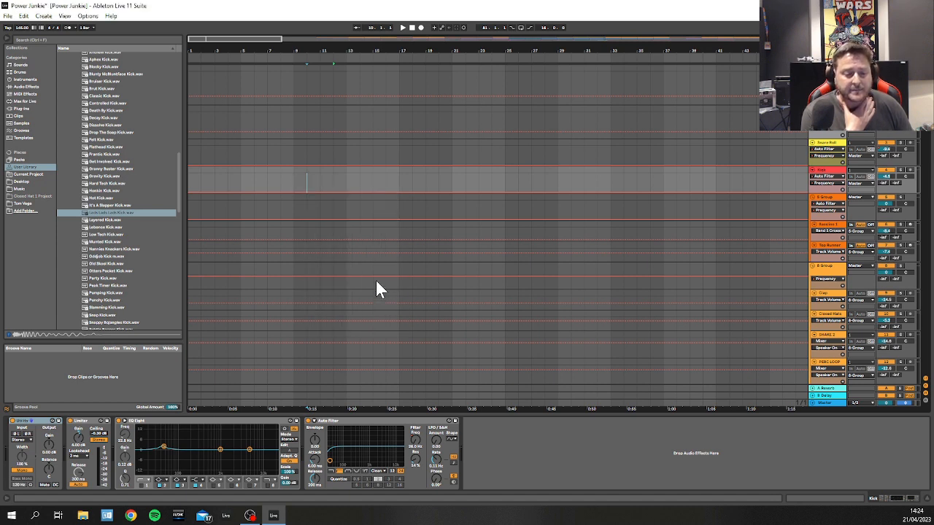
right_click(304, 182)
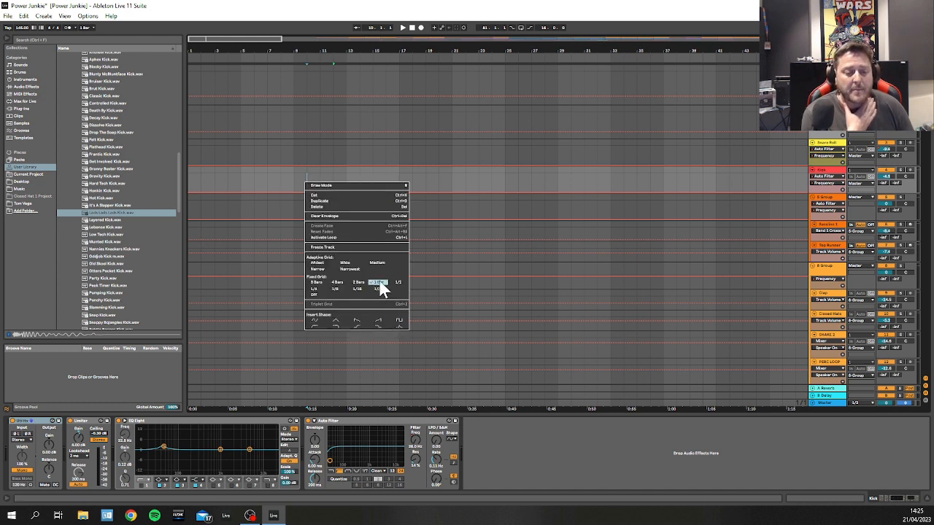
click(380, 282)
right_click(317, 182)
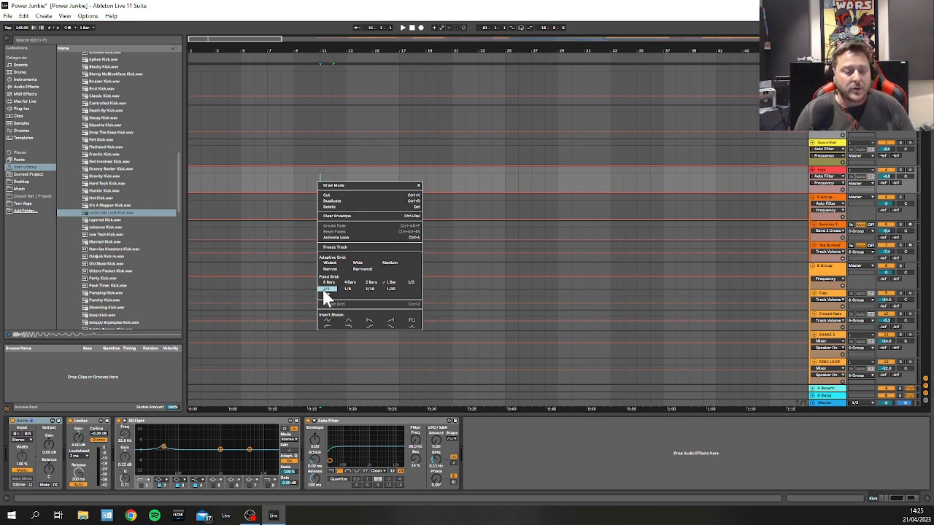
click(391, 283)
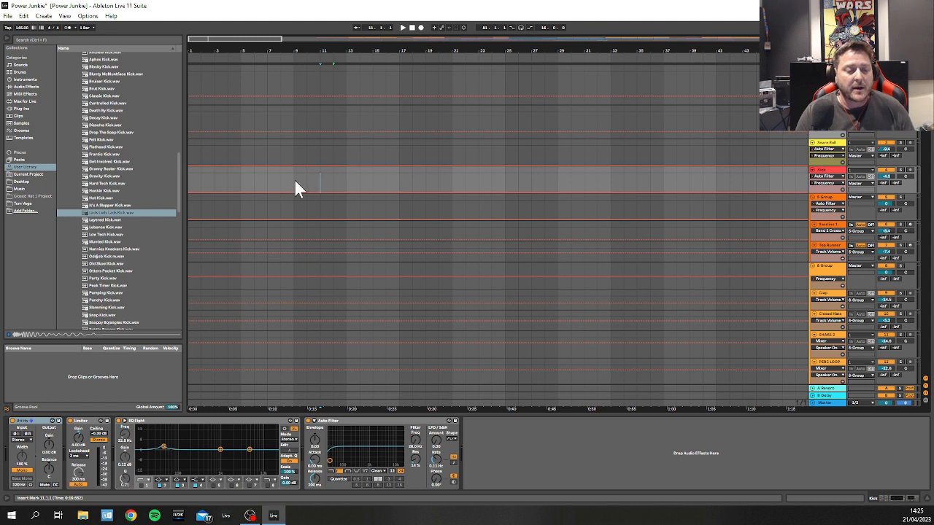
drag(295, 182, 396, 181)
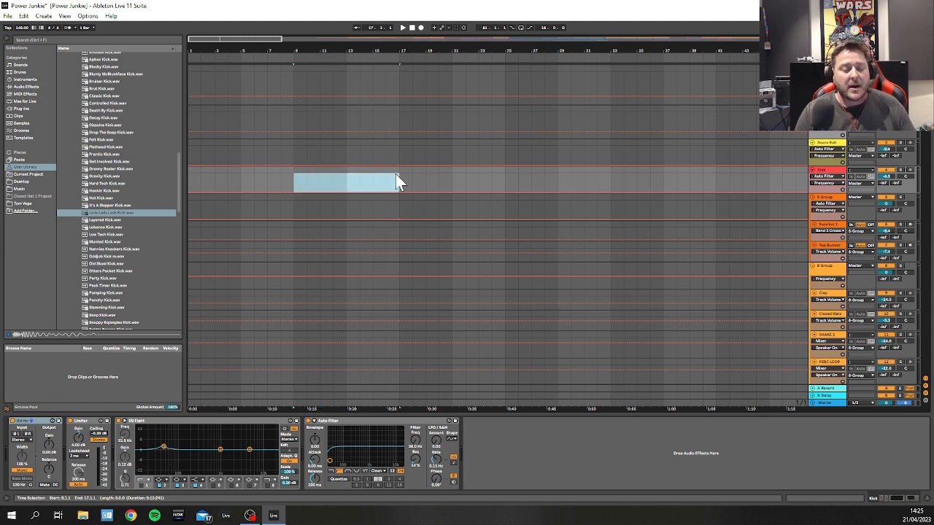
Step: Loop the selected range from bar 9 to bar 17, and put the insert marker at bar 9 on the Kick track
right_click(341, 178)
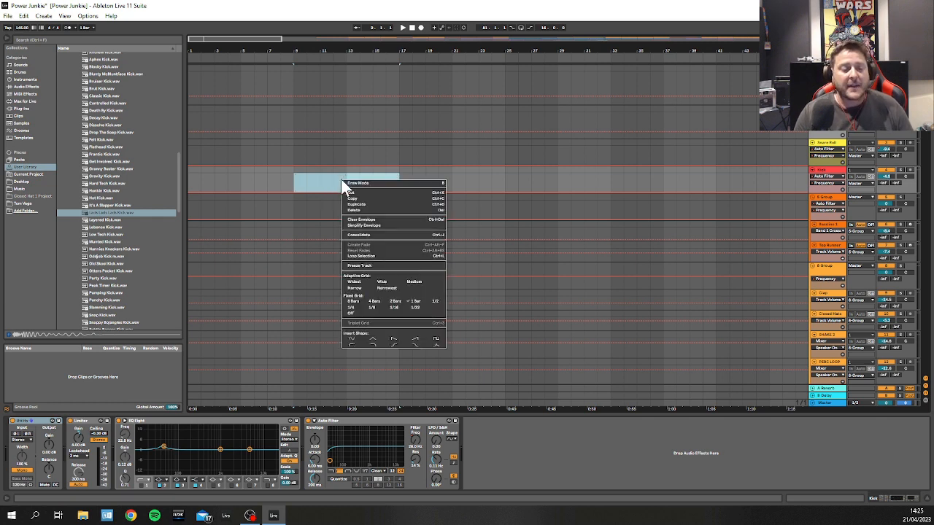
click(361, 257)
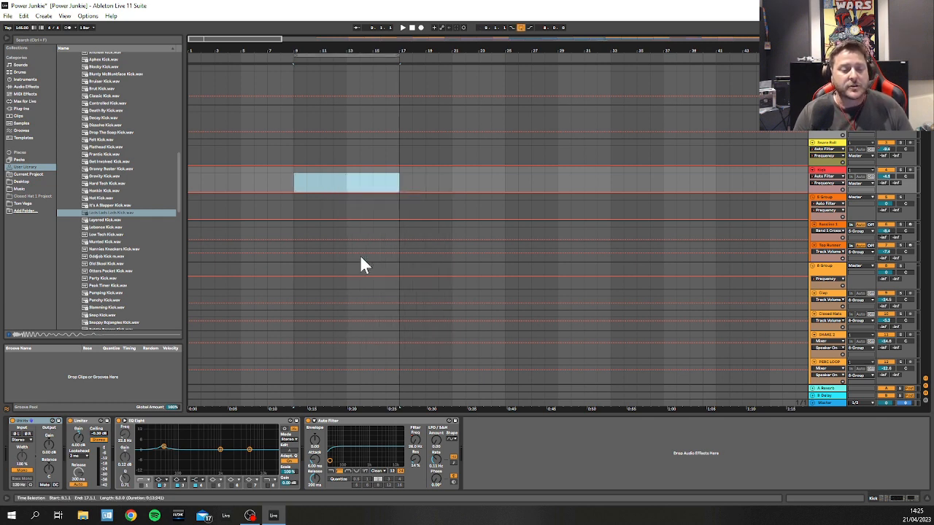
right_click(326, 181)
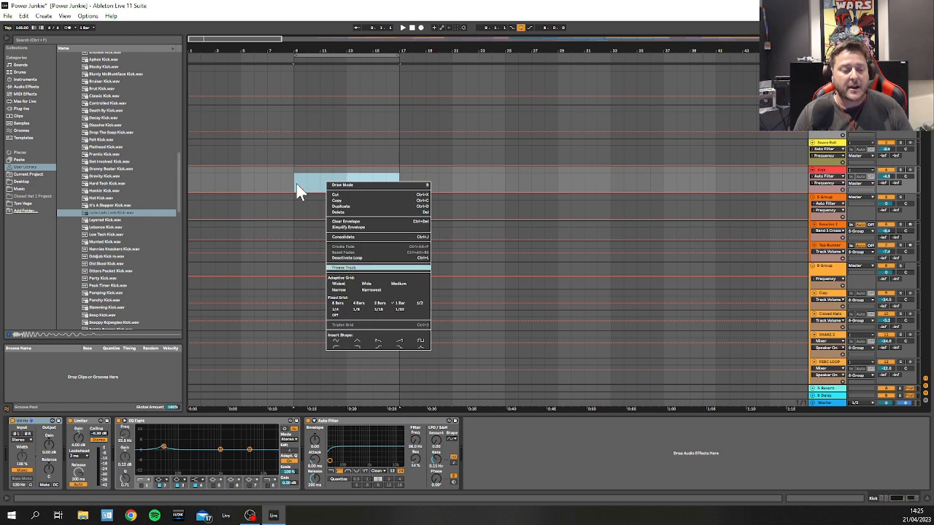
click(297, 183)
click(415, 183)
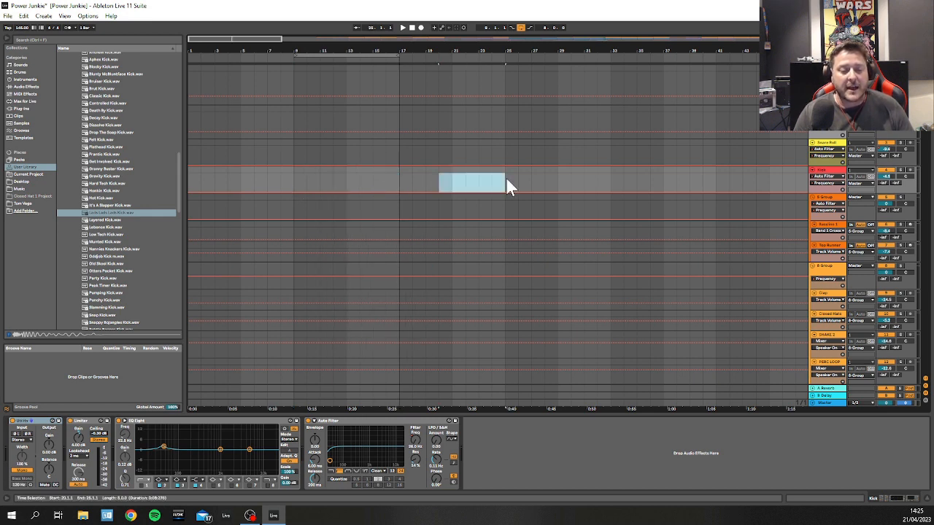
right_click(294, 174)
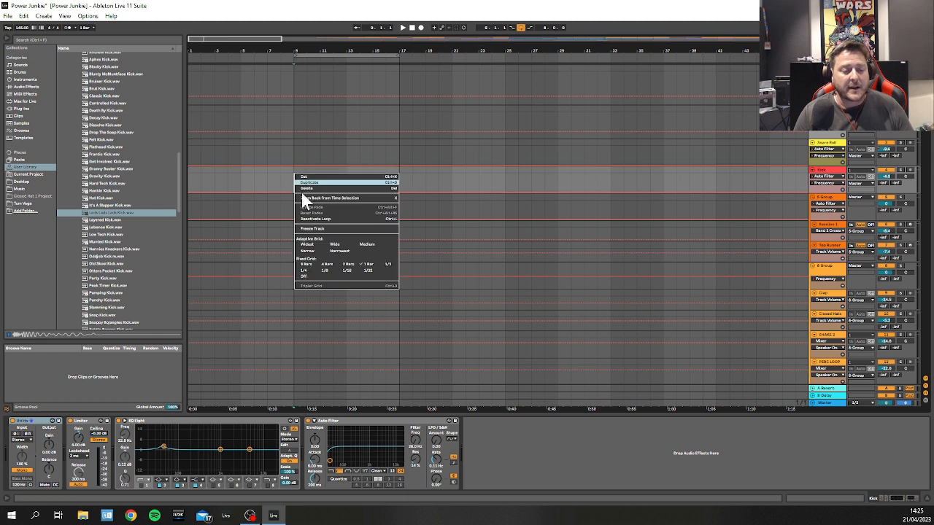
click(268, 183)
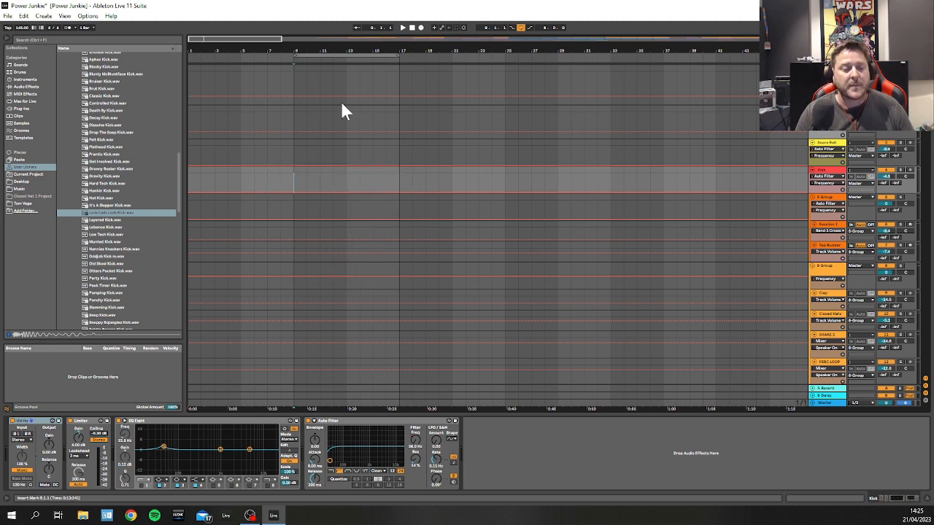
Step: Switch the arrangement loop off and back on, and play the looped section from bar 9 for about two bars
click(519, 28)
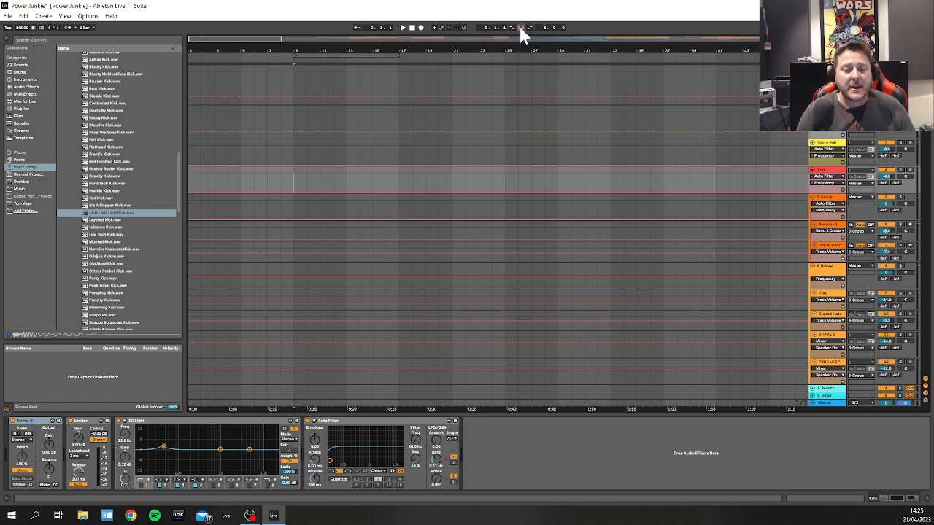
click(521, 27)
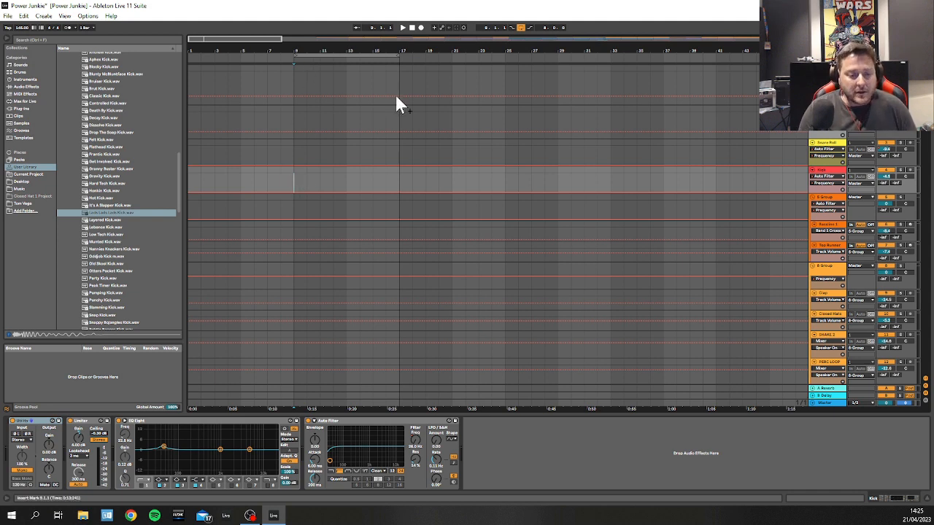
key(space)
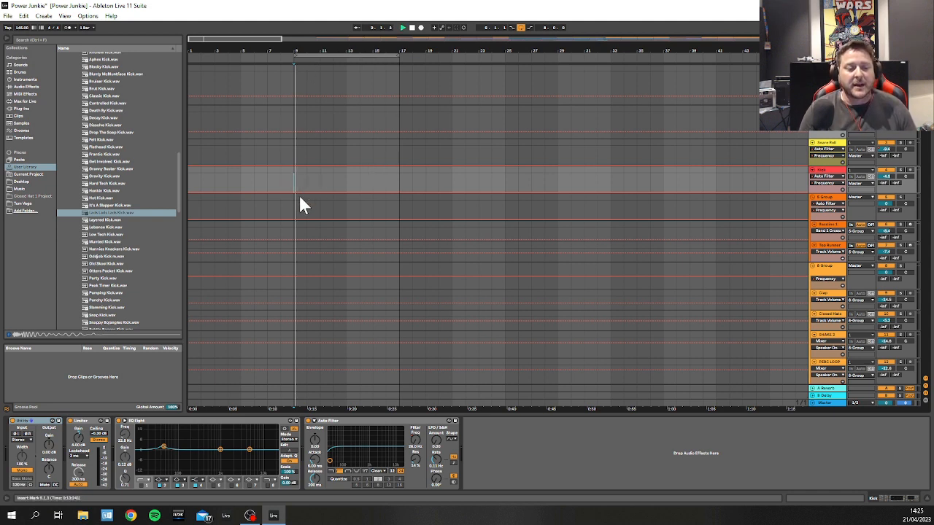
click(392, 102)
click(385, 70)
key(space)
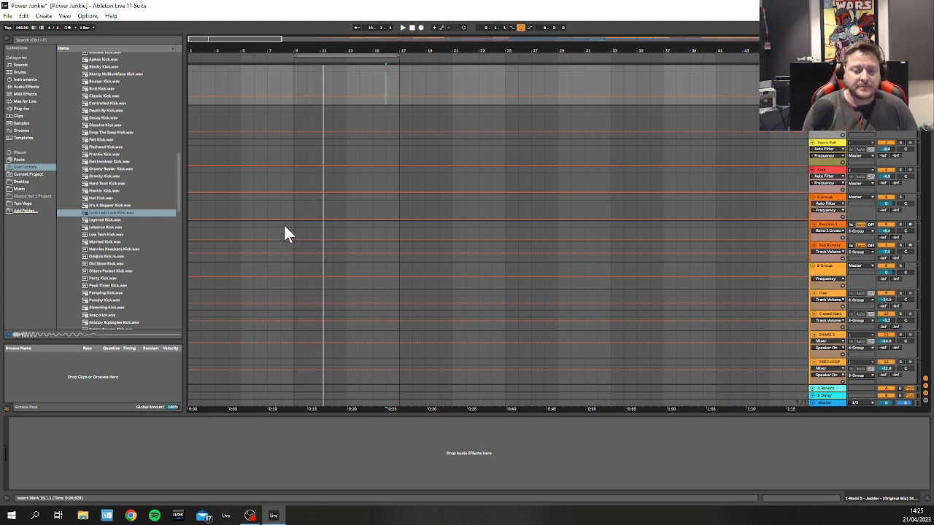
Step: Place the Lads Lads Lads Kick sample at bar 9 on the Kick track
click(820, 169)
click(285, 184)
key(space)
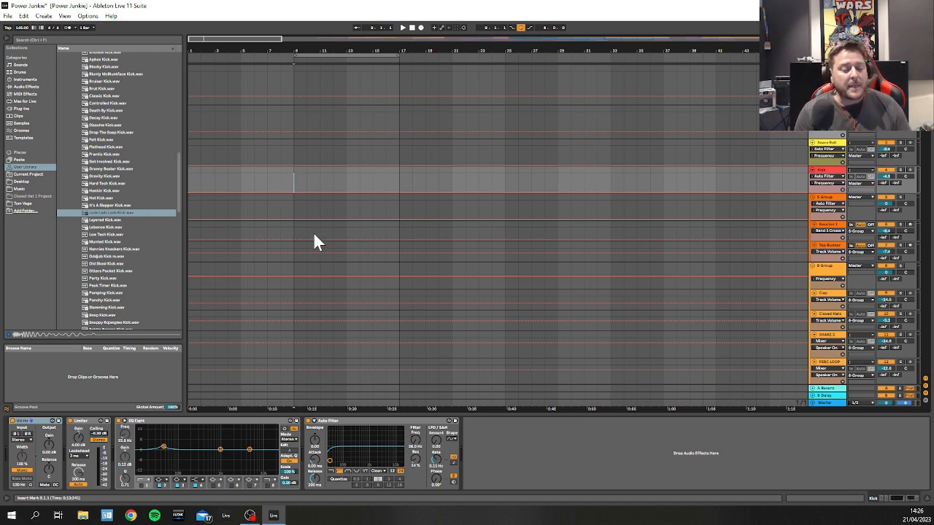
click(826, 170)
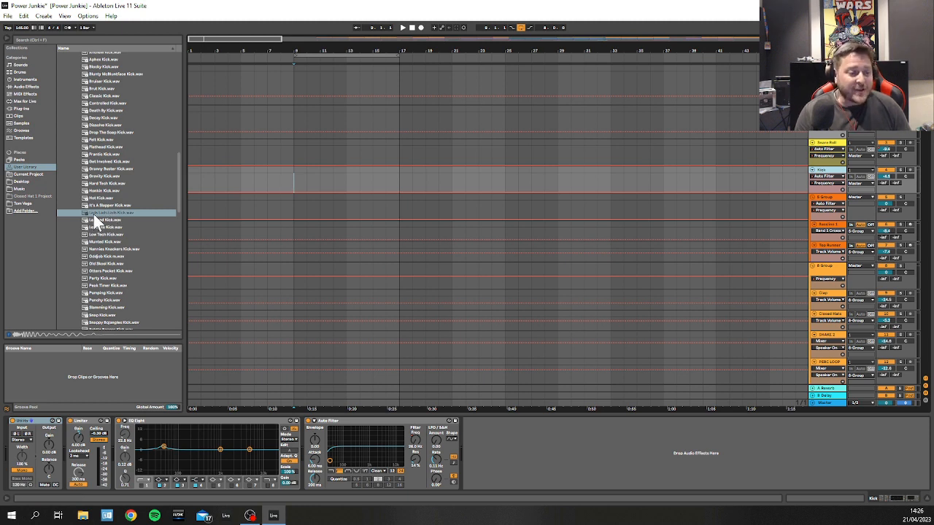
mouse_move(93, 213)
mouse_down()
mouse_move(187, 219)
mouse_move(286, 195)
mouse_move(294, 177)
mouse_up()
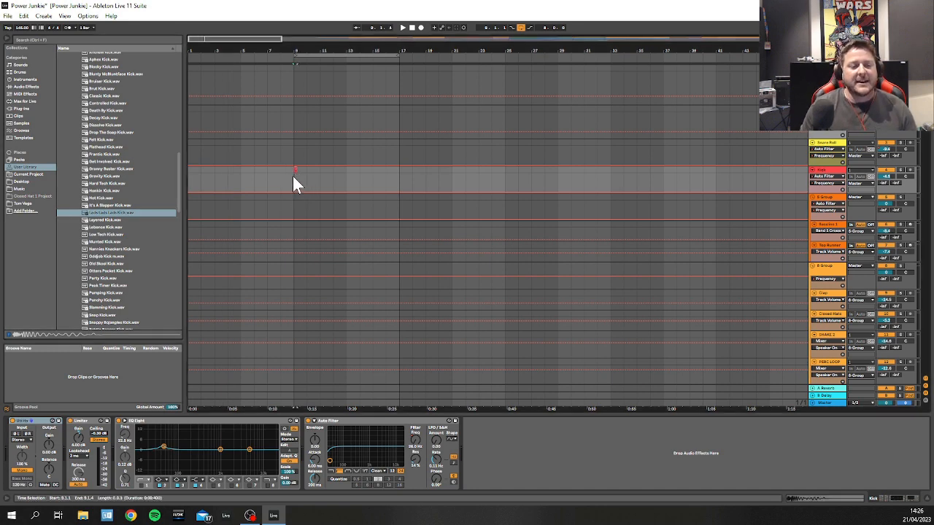
scroll(293, 177, up, 5)
scroll(291, 177, down, 10)
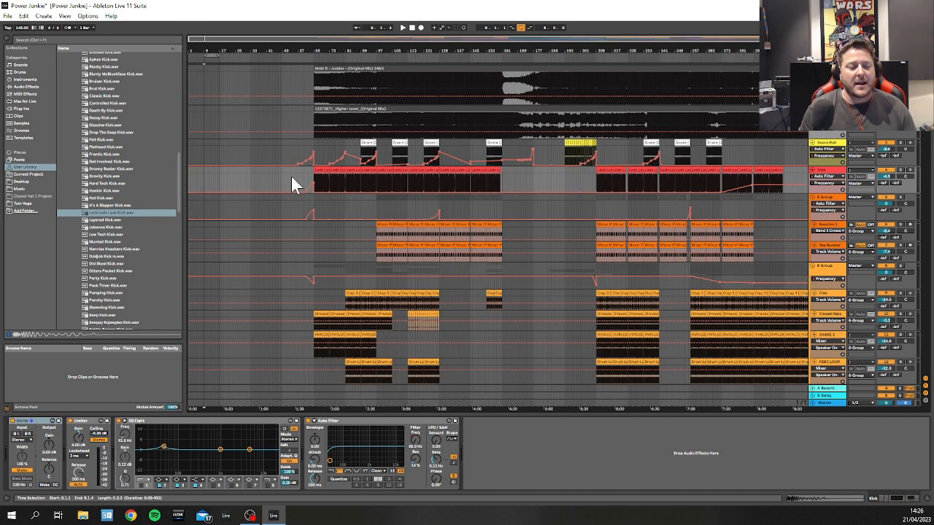
scroll(203, 176, up, 8)
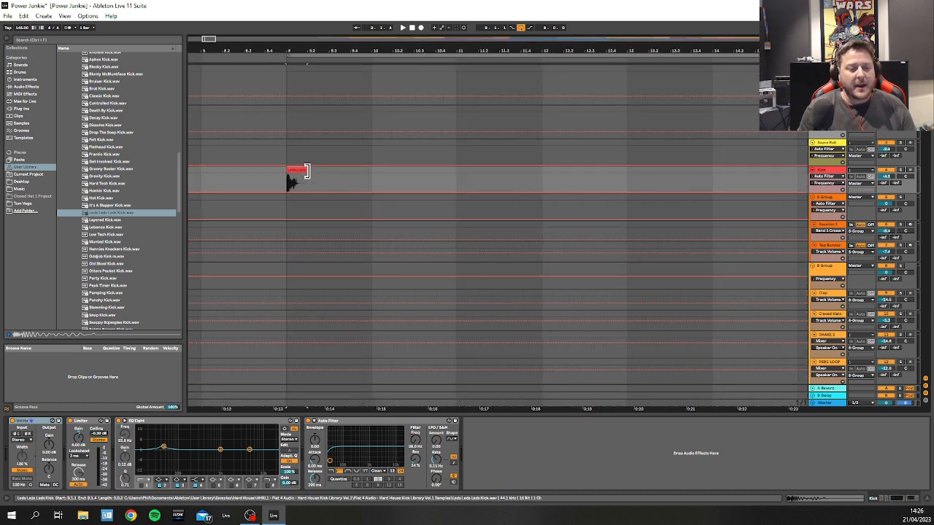
Step: Place a second Lads Lads Lads Kick sample at bar 10 on the Kick track, and delete it
click(352, 184)
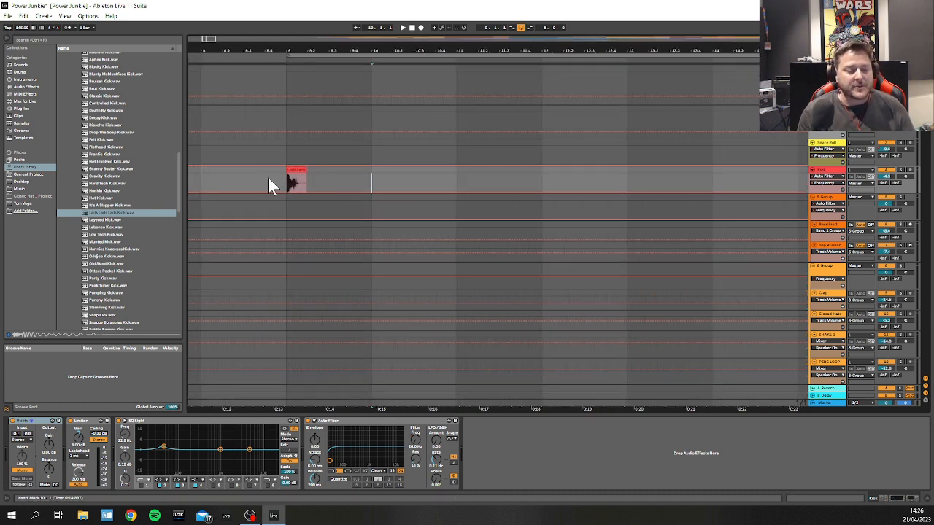
drag(102, 216, 372, 196)
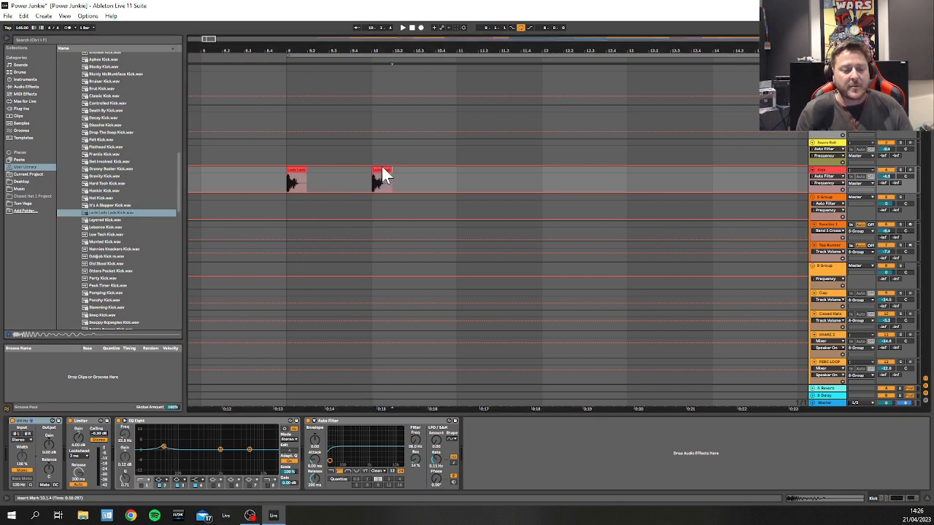
key(Delete)
Step: Shorten the loop to the single bar from bar 9 to bar 10, using a time selection on the Snare Roll track
click(299, 181)
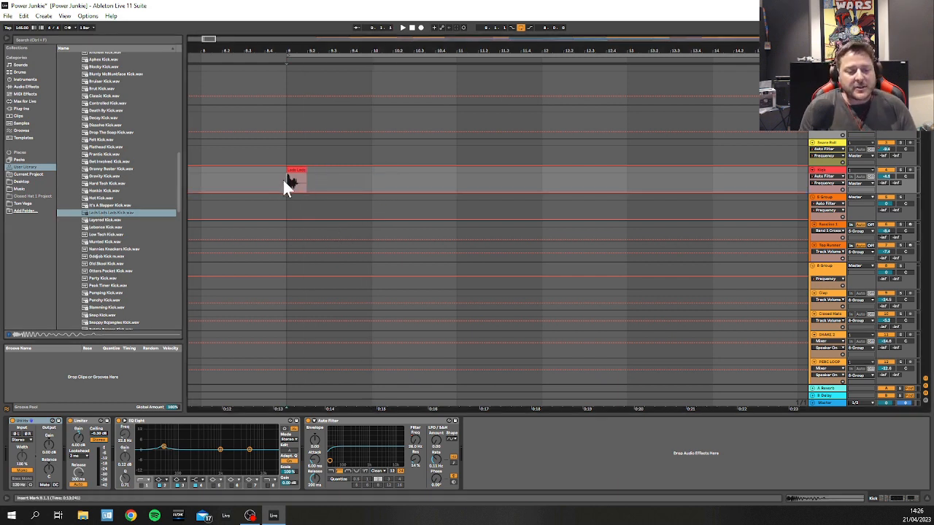
drag(284, 181, 370, 174)
right_click(356, 175)
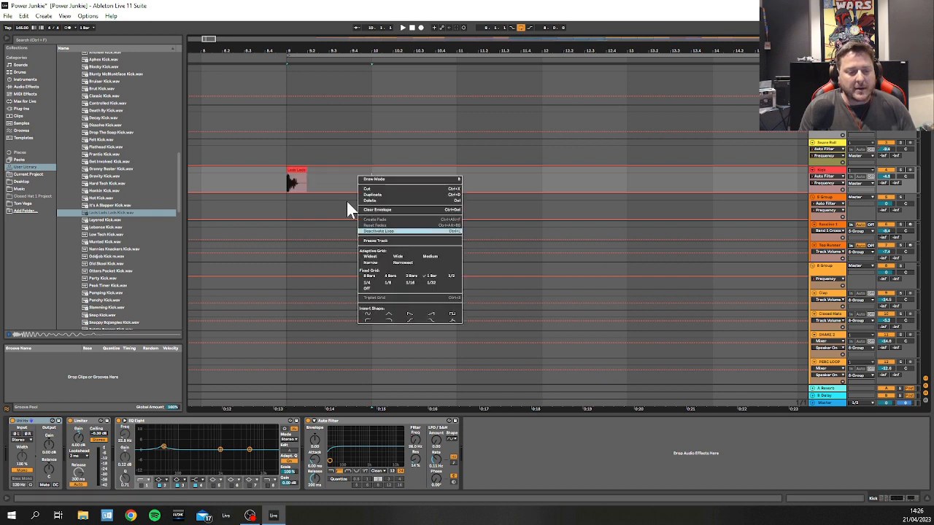
click(286, 153)
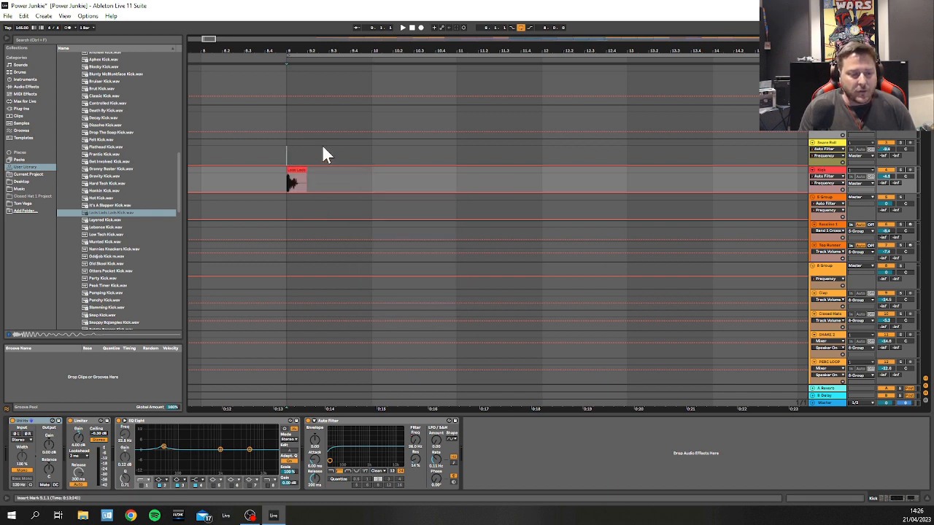
shift+click(370, 141)
right_click(370, 141)
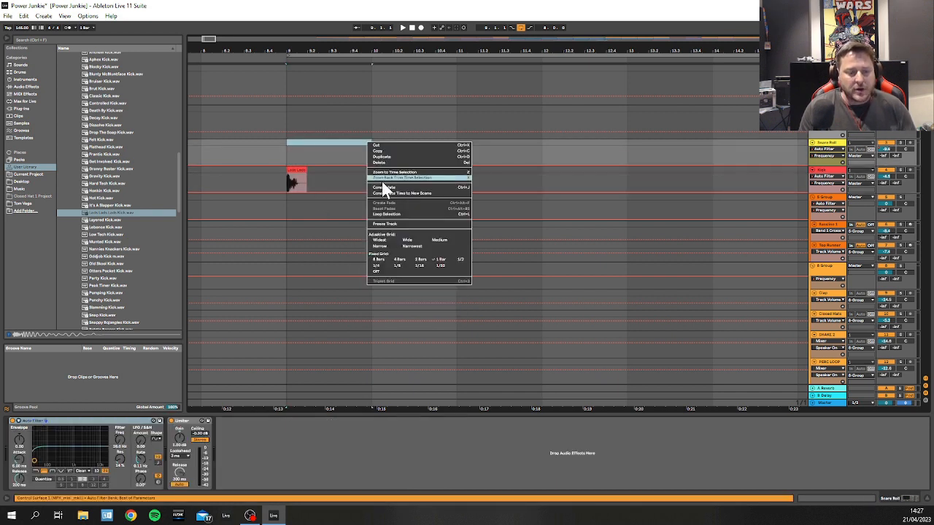
click(386, 214)
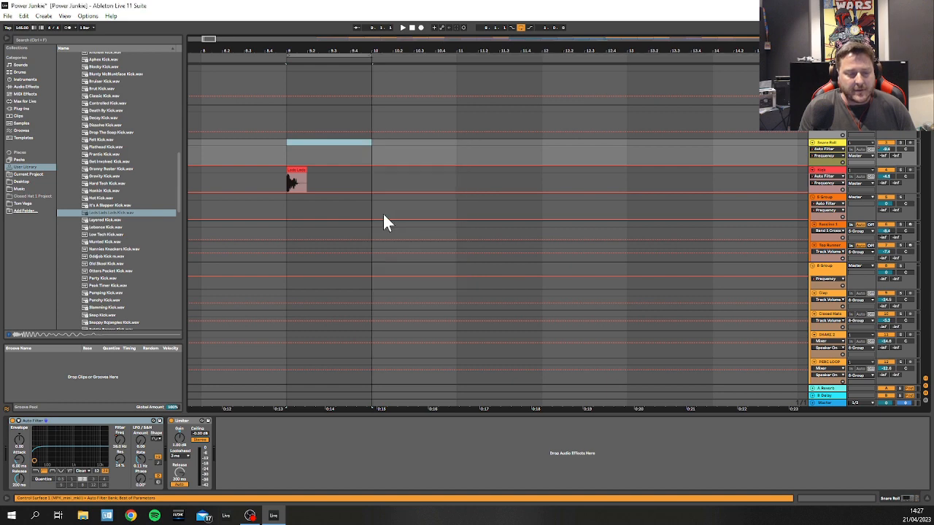
Step: Examine the kick clip's waveform up close at bar 9, from its initial hit to the end of its tail
click(310, 182)
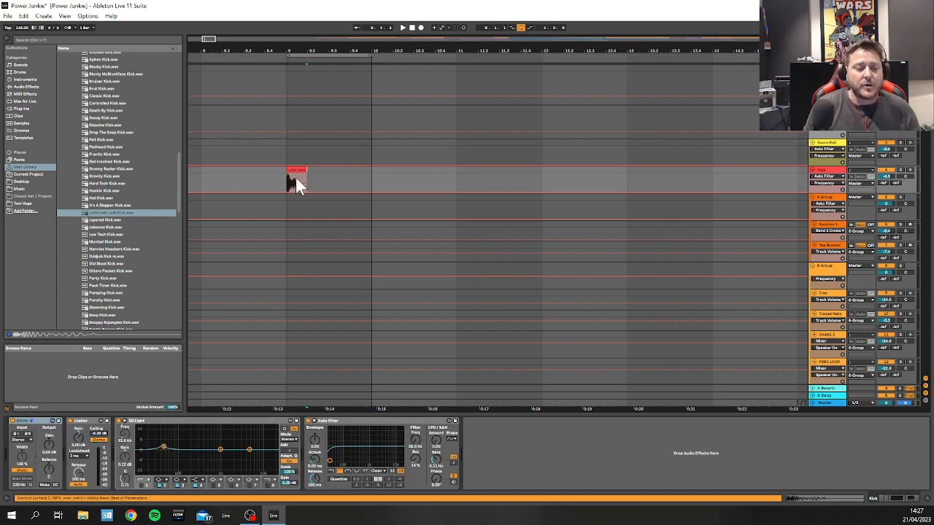
scroll(295, 178, up, 4)
drag(273, 46, 273, 30)
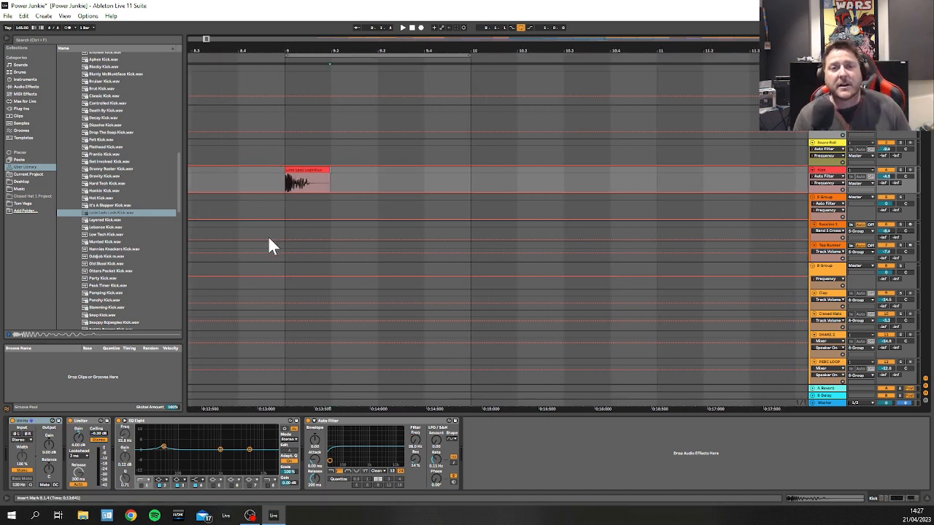
click(294, 172)
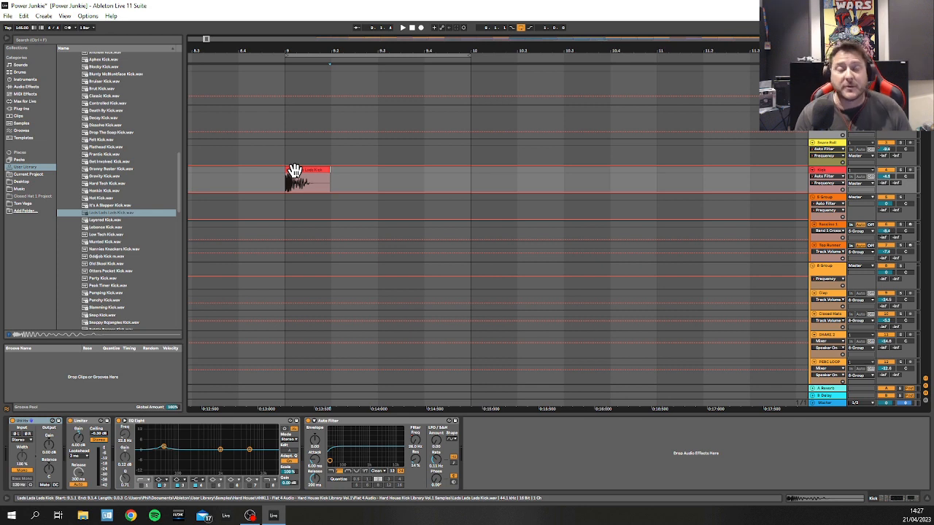
click(295, 171)
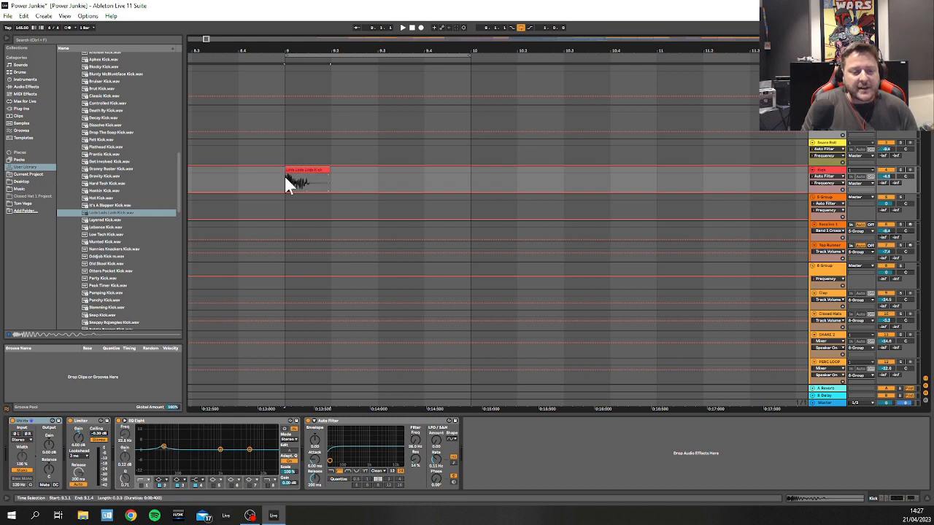
key(z)
drag(342, 48, 431, 142)
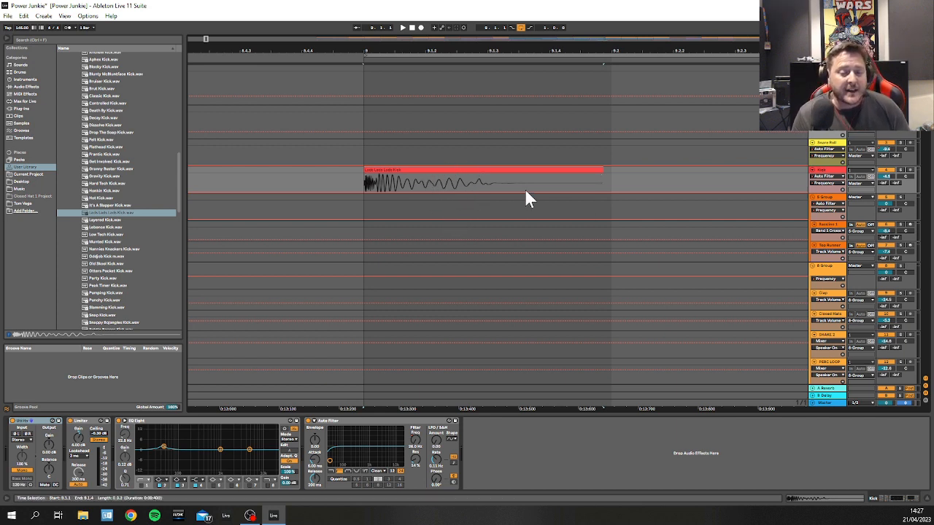
drag(484, 47, 440, 120)
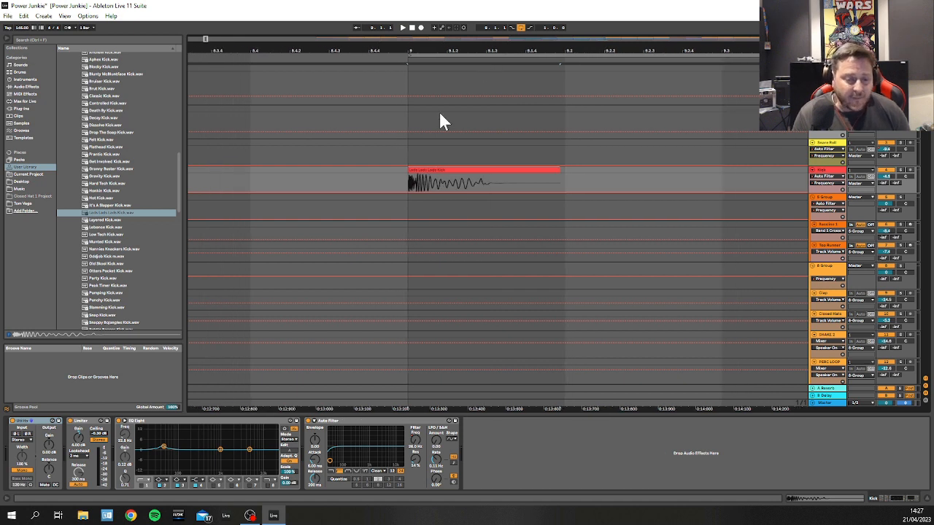
Step: Choose a fixed grid of 1/8 and select the range from 9.1.3 to 9.2.1 on the Snare Roll track
click(488, 179)
right_click(575, 180)
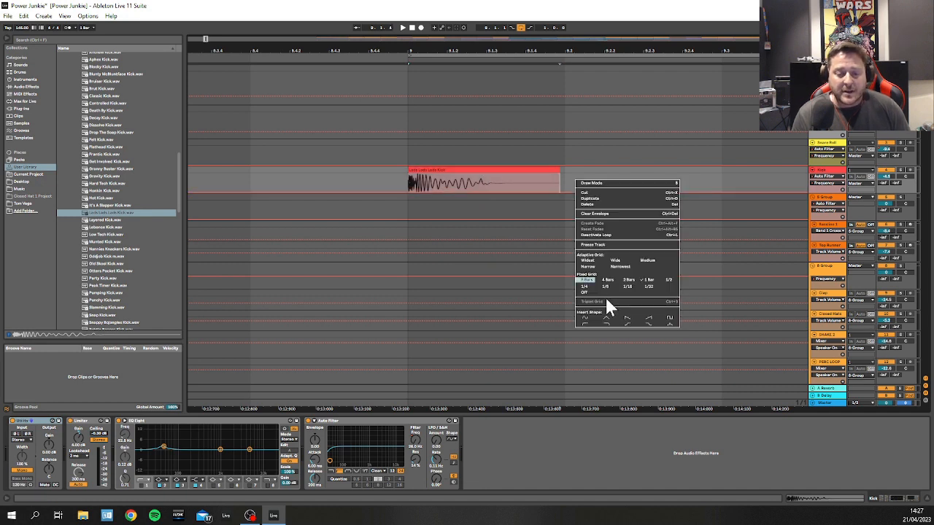
click(599, 286)
drag(486, 149, 562, 152)
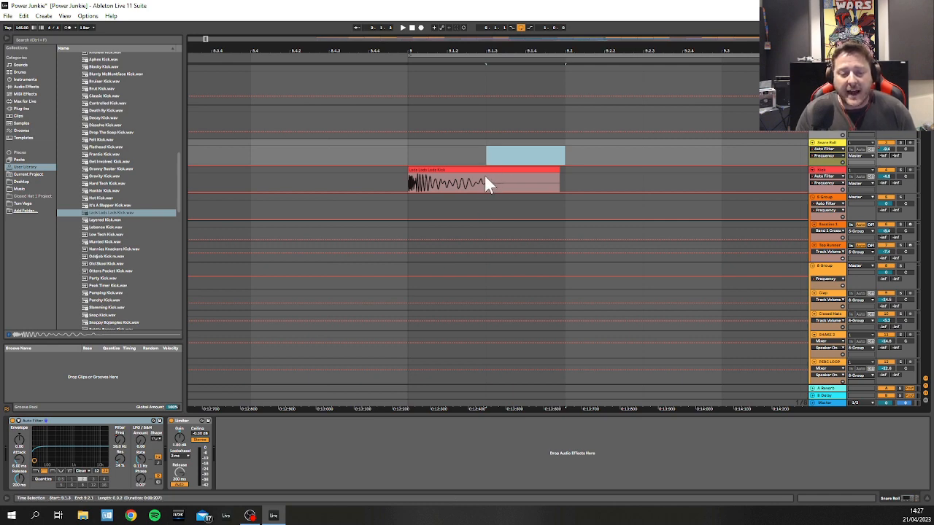
Step: Make the Kick track taller, and replace the kick clip at bar 9 with the Flathead Kick sample
click(817, 187)
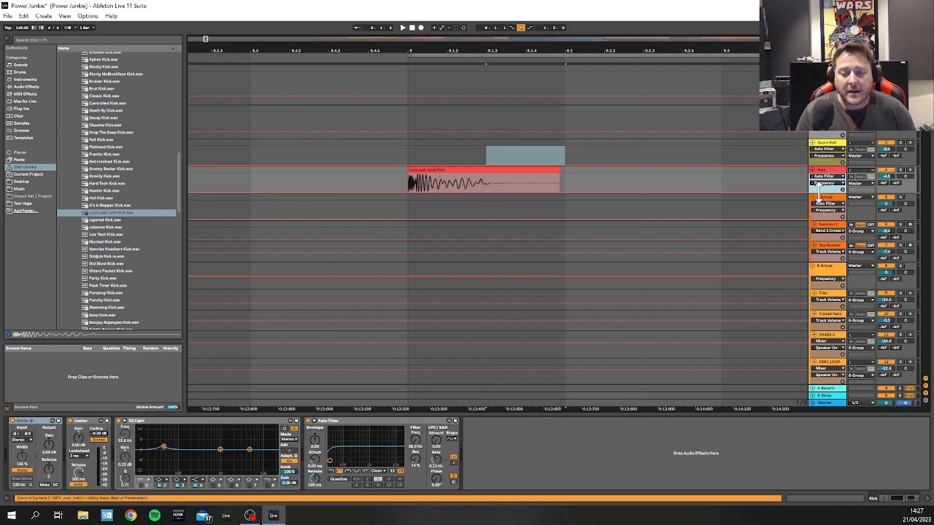
drag(816, 195, 811, 249)
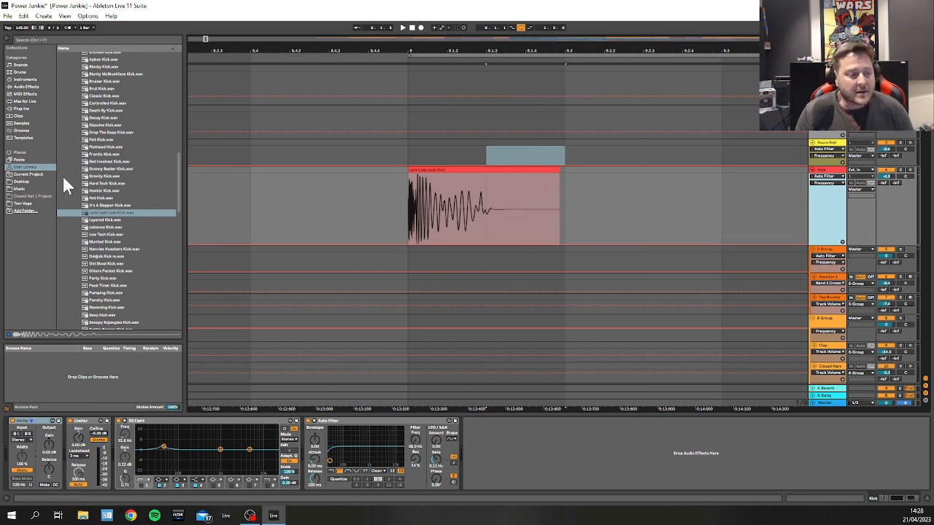
drag(90, 147, 413, 215)
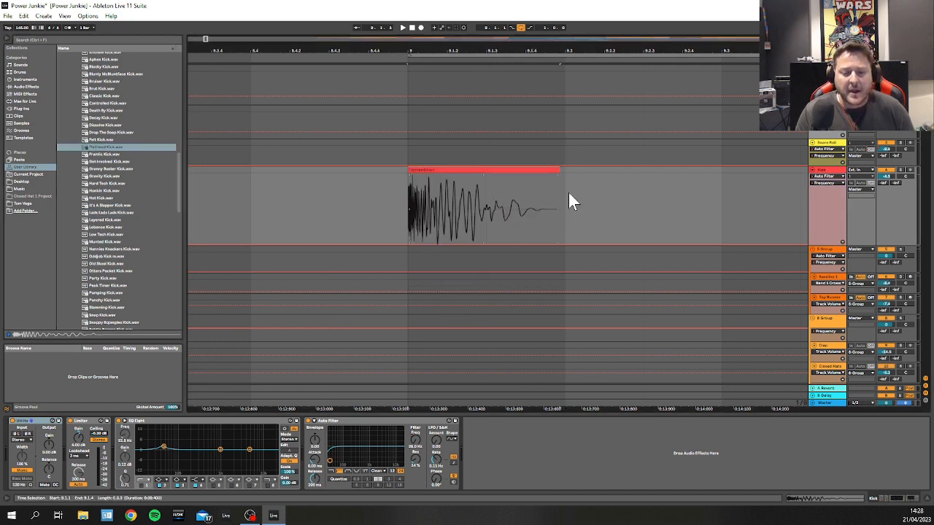
Step: Hide the automation in the arrangement and select the Kick track
key(a)
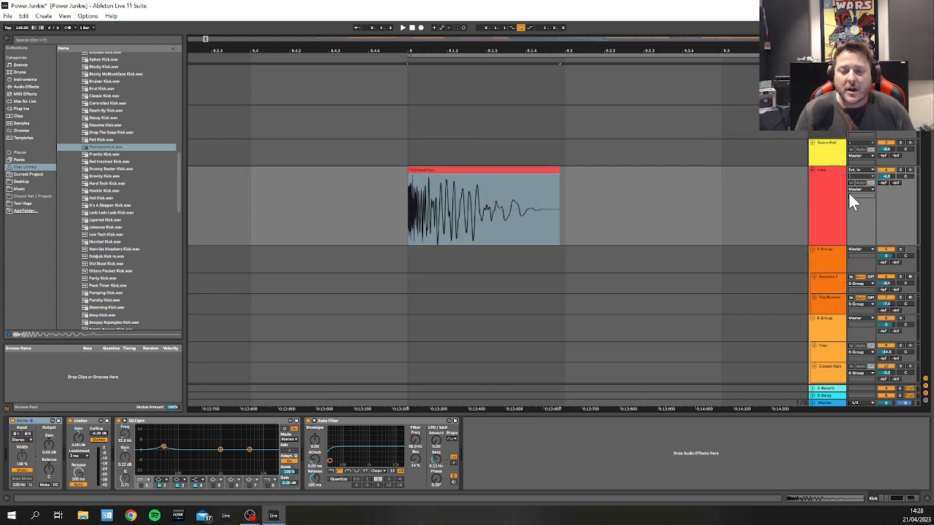
click(823, 200)
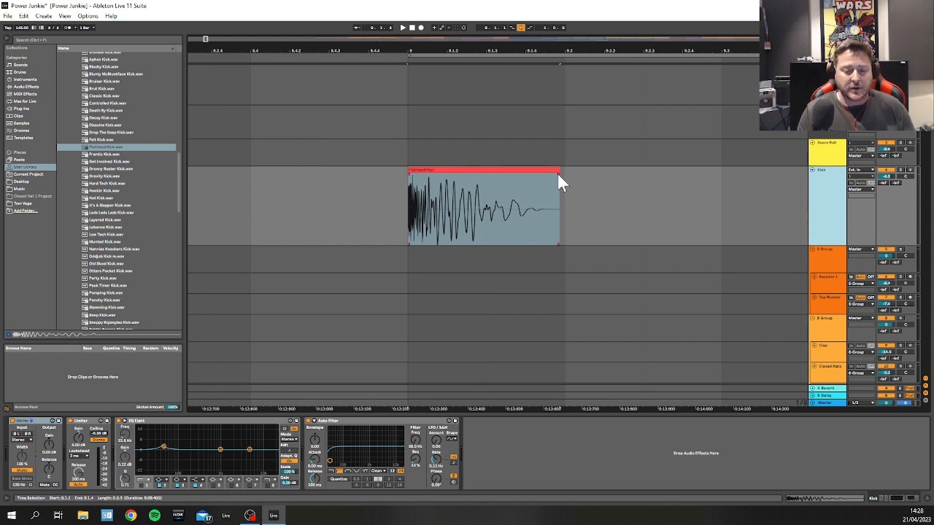
Step: Try different lengths and curve shapes for a fade-out on the Flathead Kick clip at bar 9
drag(558, 174, 483, 182)
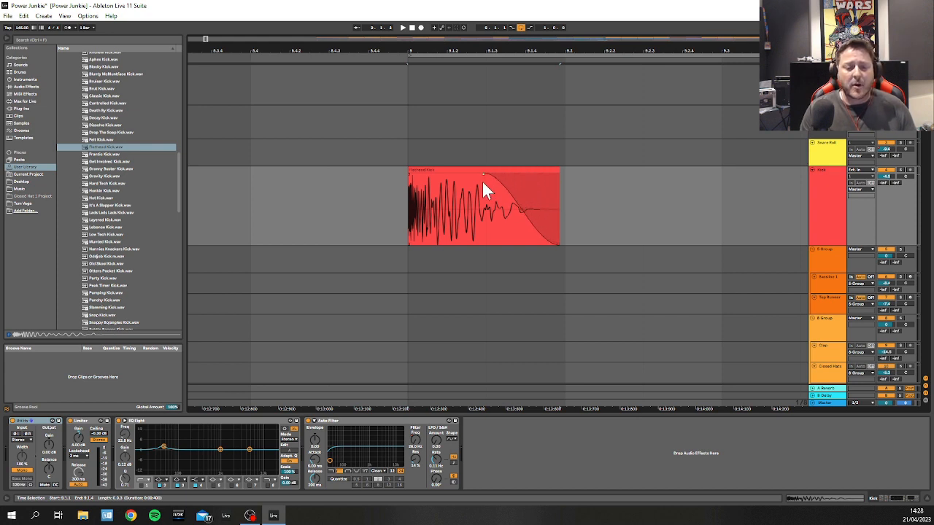
drag(521, 208, 510, 218)
drag(485, 174, 468, 174)
mouse_move(497, 220)
mouse_down()
mouse_move(483, 232)
mouse_move(518, 204)
mouse_move(505, 219)
mouse_up()
drag(465, 176, 549, 174)
Step: Replace the Flathead Kick clip at bar 9 with the Lads Lads Lads Kick sample
click(487, 170)
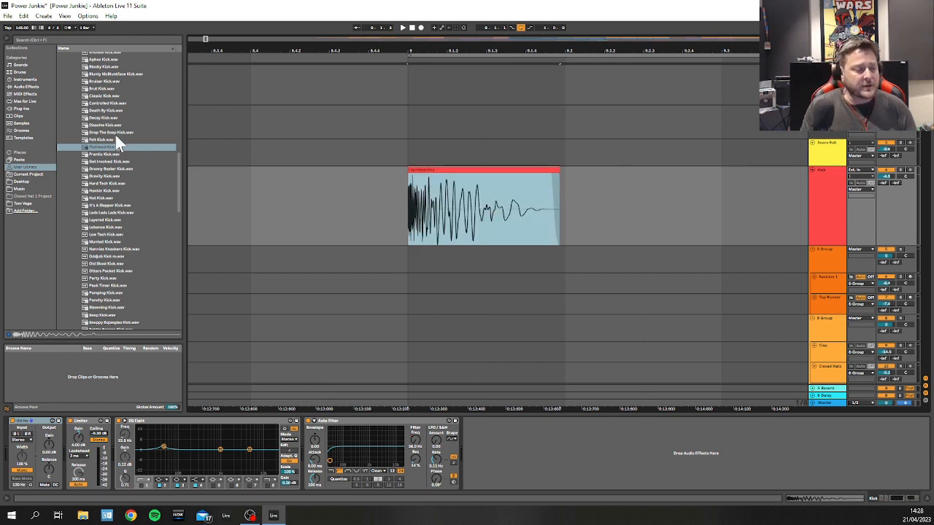
key(Delete)
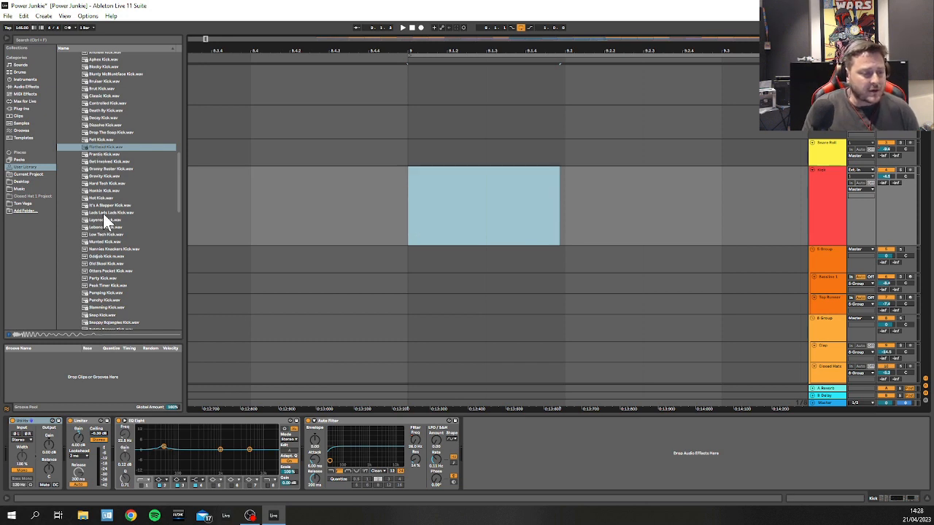
drag(103, 213, 509, 216)
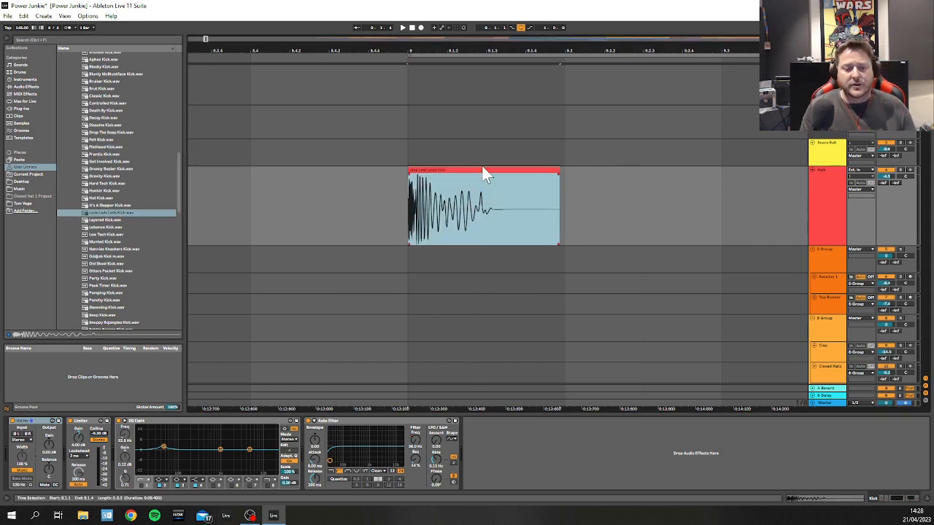
Step: Try a curved fade-out on the Lads Lads Lads Kick clip and undo it
drag(559, 173, 460, 173)
drag(502, 216, 490, 223)
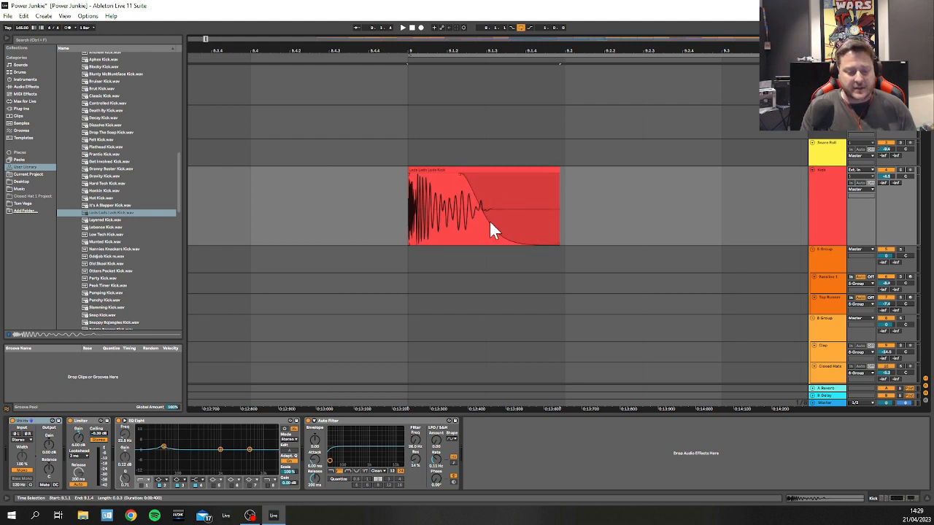
key(ctrl+z)
key(ctrl+z)
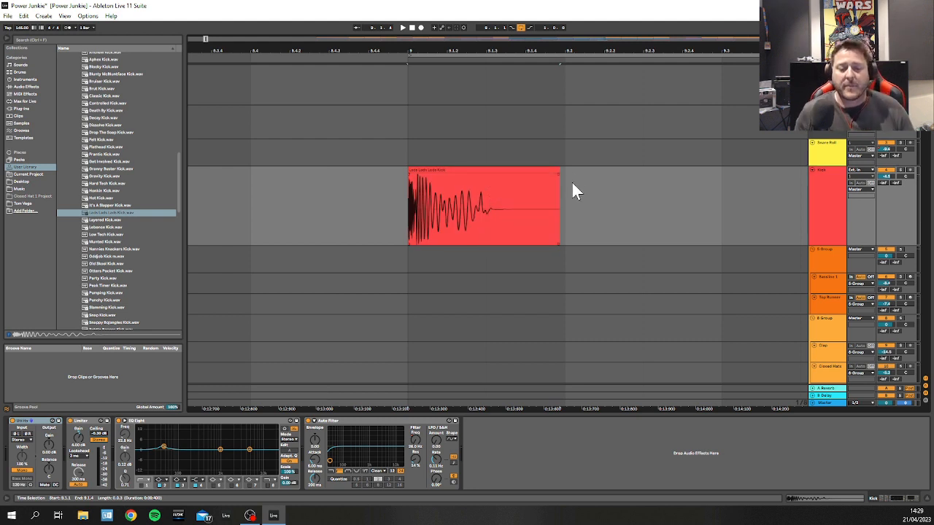
Step: Set the arrangement's fixed grid to 1/4
scroll(572, 183, up, 3)
scroll(572, 183, down, 3)
drag(588, 48, 516, 16)
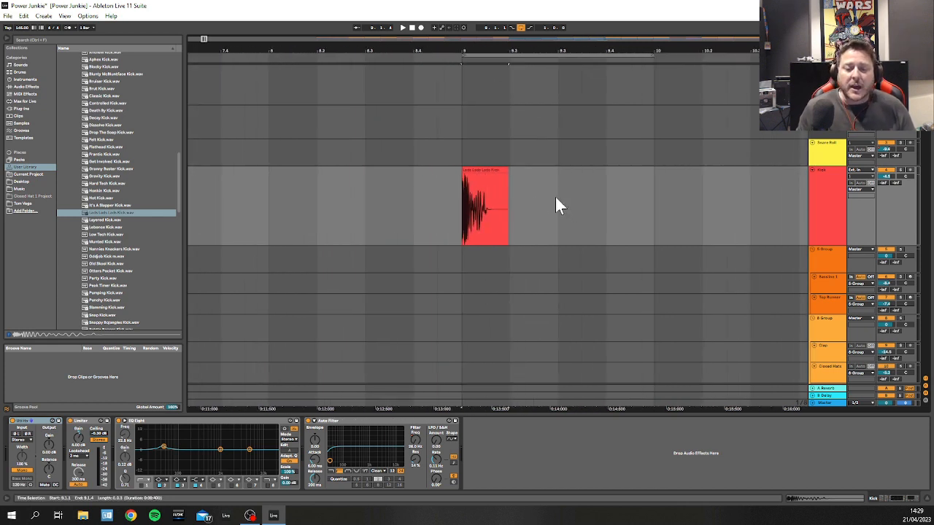
click(474, 170)
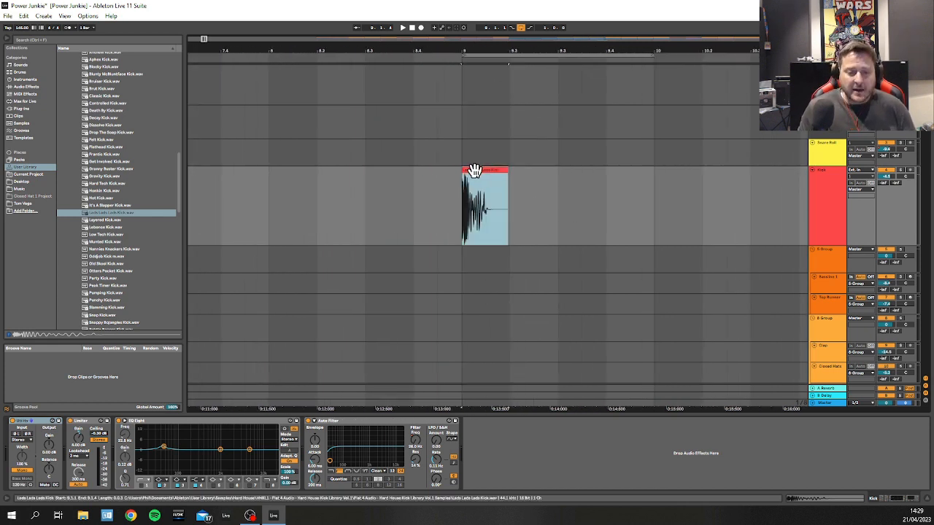
right_click(534, 185)
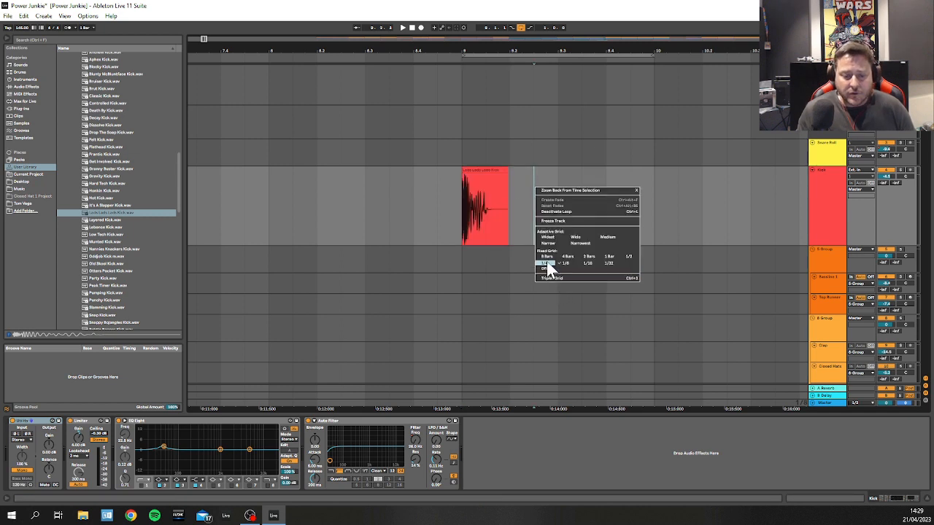
click(548, 263)
click(511, 175)
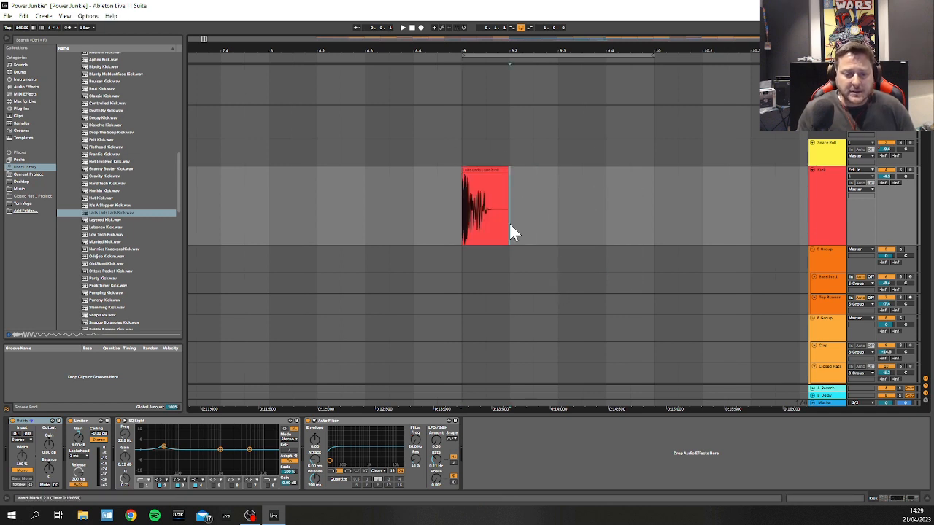
right_click(529, 186)
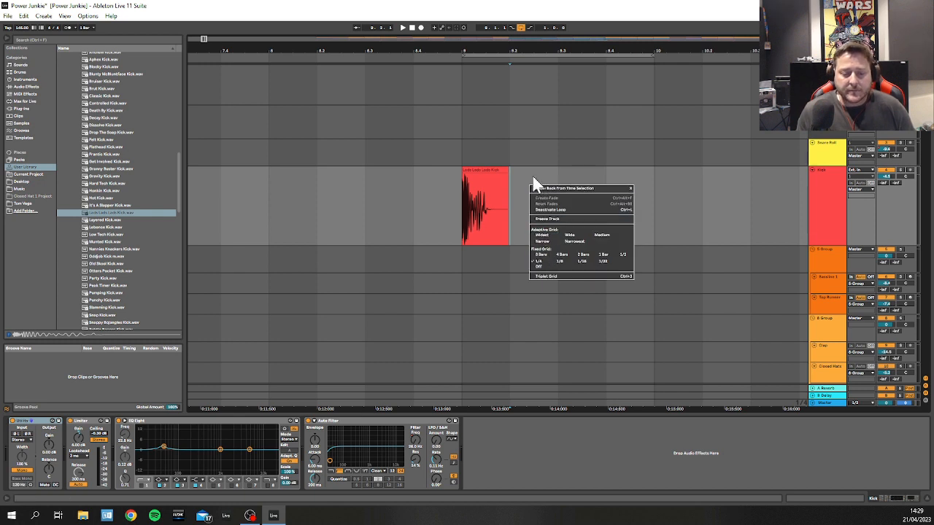
Step: Try filling bar 9 with three copies of the unconsolidated kick clip, and delete the copies
click(475, 168)
click(477, 169)
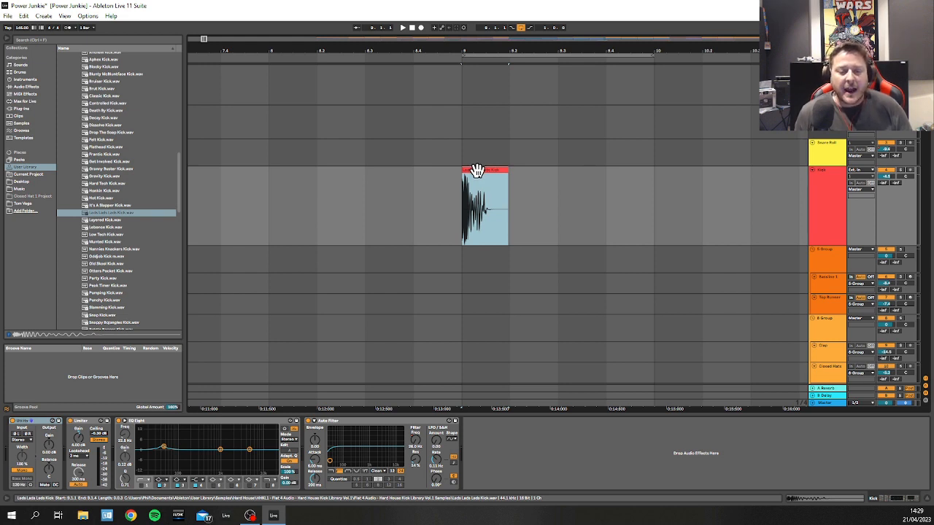
drag(477, 170, 621, 171)
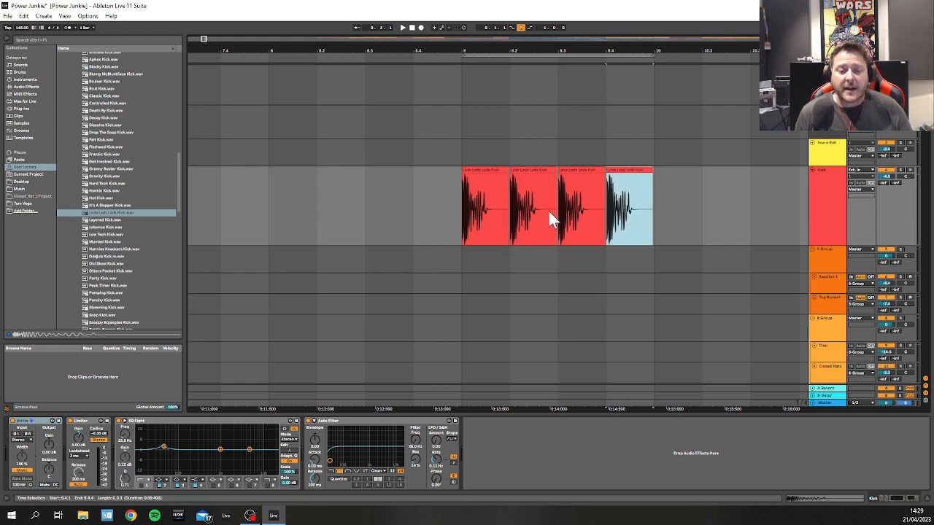
shift+click(586, 169)
key(Delete)
click(516, 182)
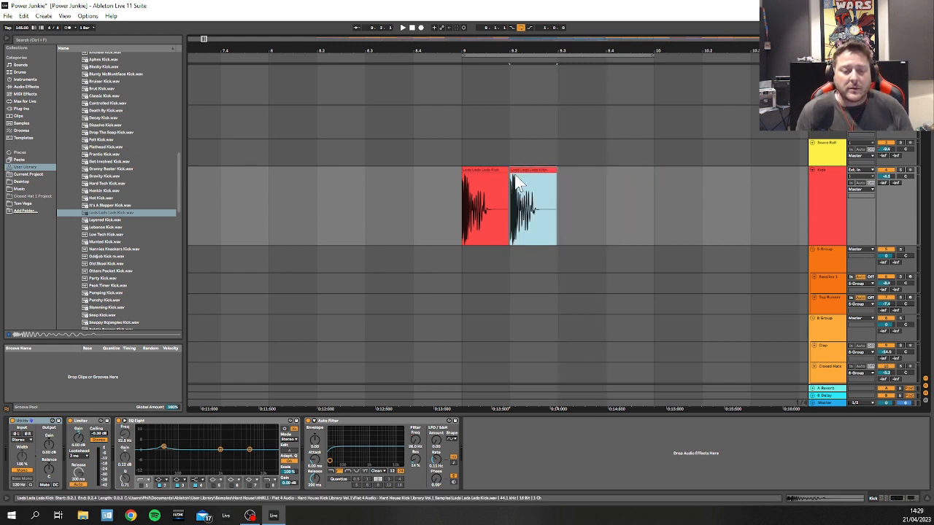
key(Delete)
Step: Consolidate the kick together with the short gap behind it into a one-beat clip from 9.1.1 to 9.2.1
click(502, 169)
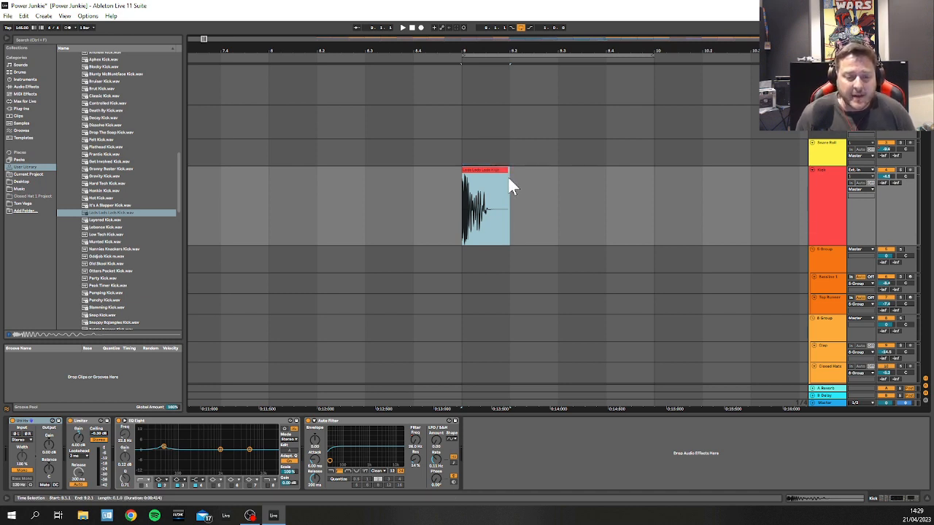
scroll(511, 183, up, 5)
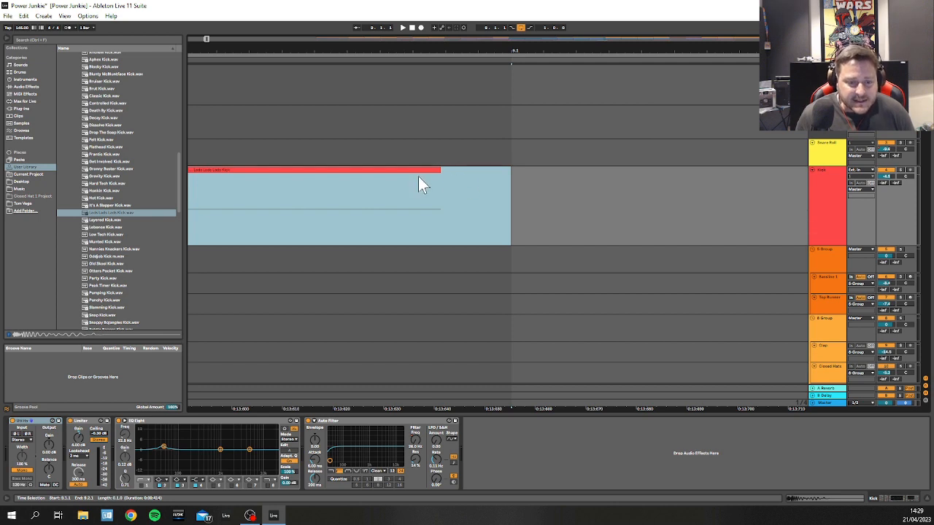
scroll(412, 182, down, 5)
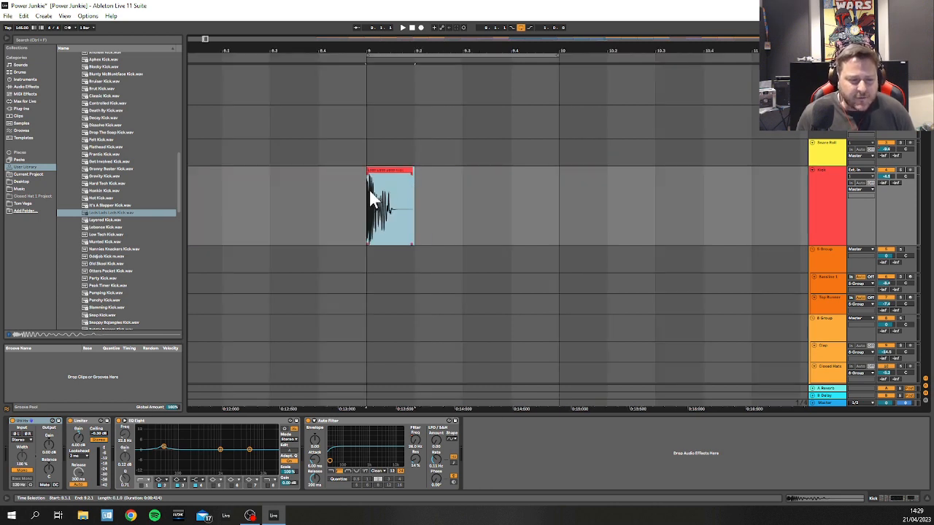
scroll(368, 199, up, 5)
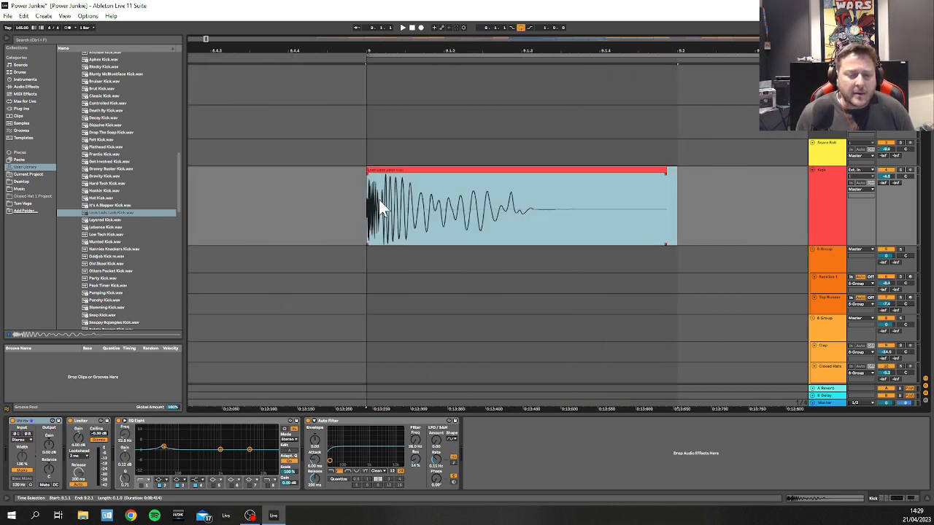
scroll(379, 200, down, 5)
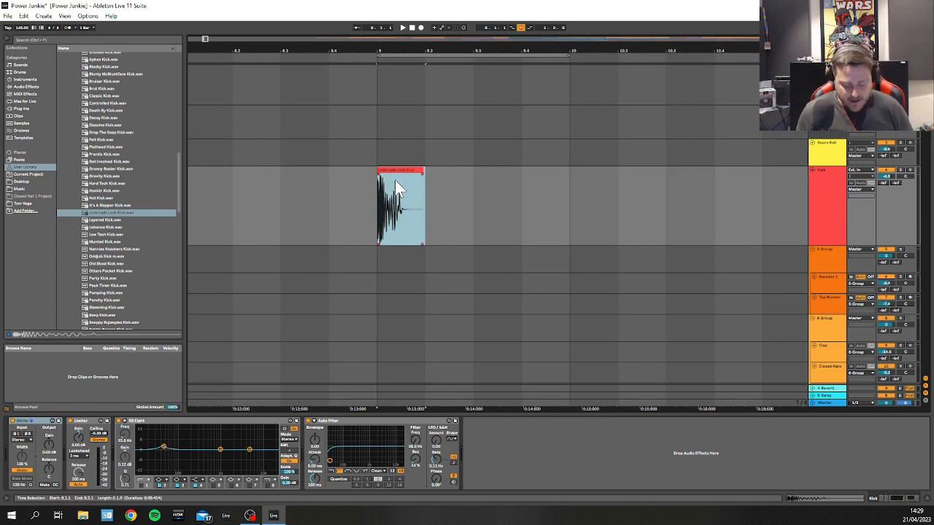
key(ctrl+j)
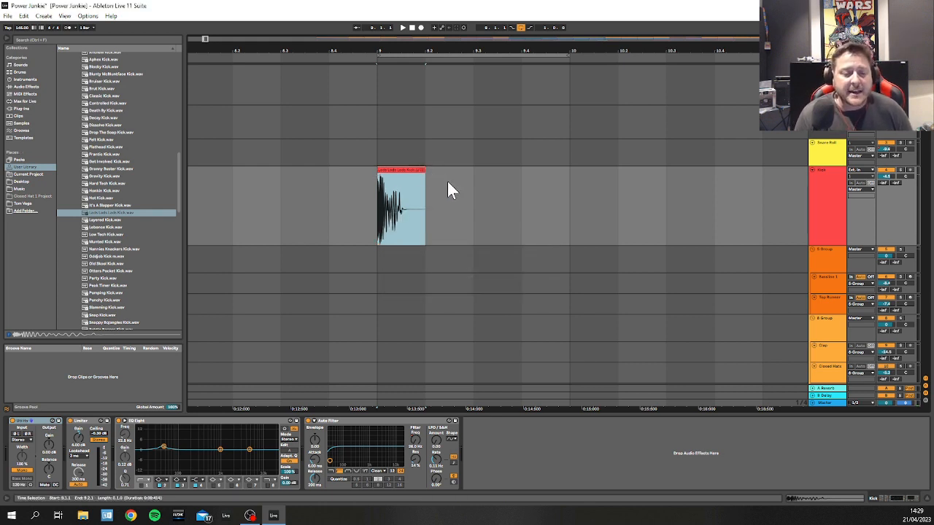
Step: Duplicate the one-beat kick clip three times to fill all four beats of bar 9
click(420, 195)
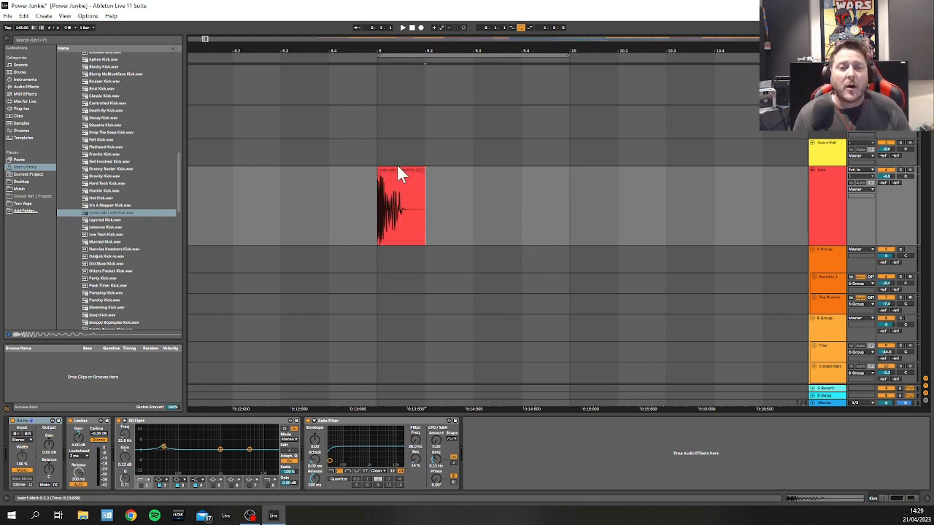
drag(376, 210, 426, 177)
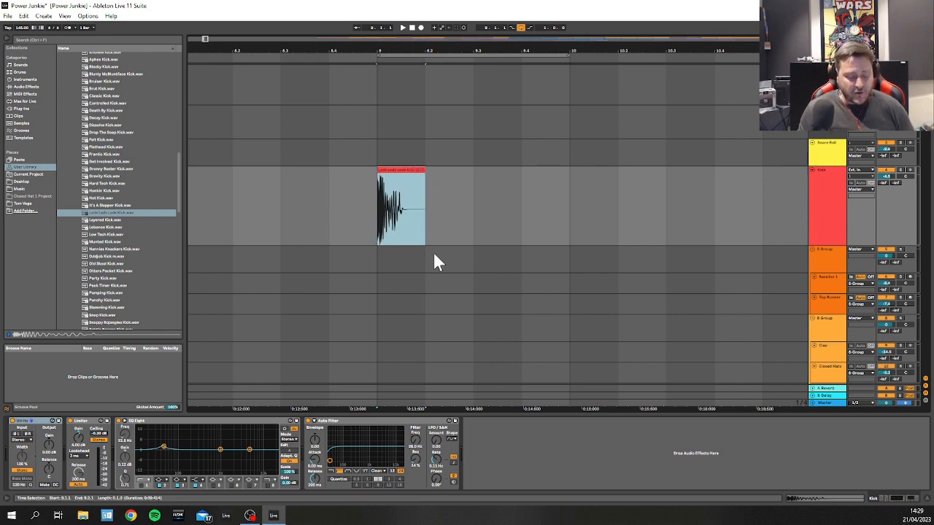
key(ctrl+d)
key(ctrl+d)
key(ctrl+d)
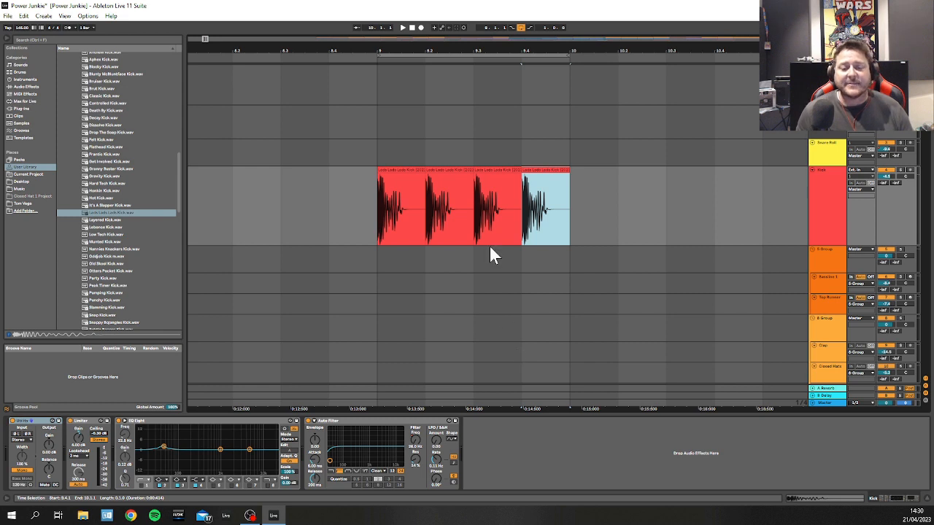
Step: Try extending the kicks through bar 10 with four more one-beat copies, and delete those copies
key(ctrl+d)
key(ctrl+d)
key(ctrl+d)
key(ctrl+d)
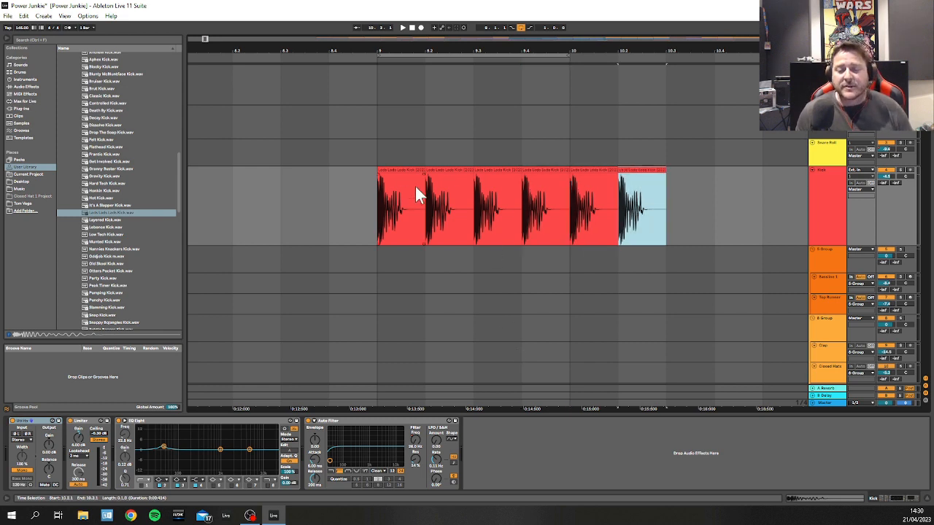
click(597, 182)
shift+click(726, 170)
key(Delete)
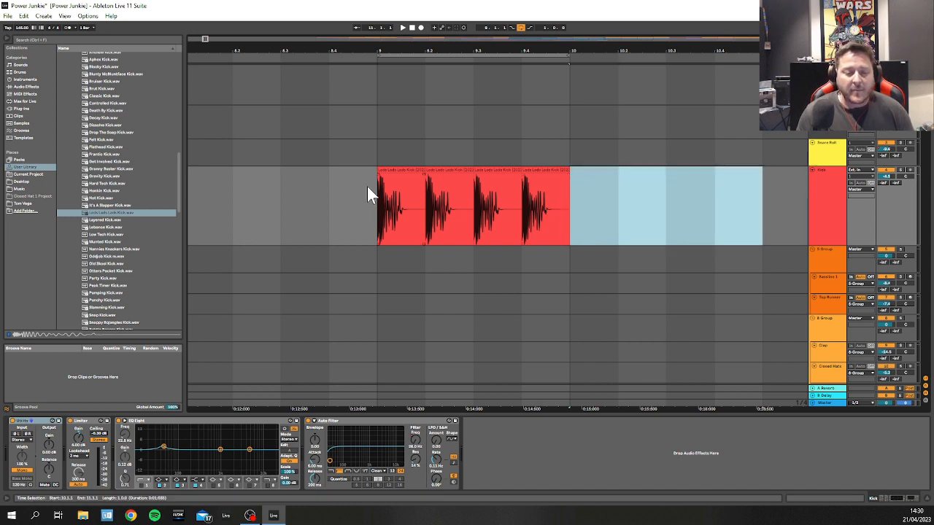
Step: Consolidate the four one-beat kick clips in bar 9 into a single one-bar clip
click(380, 215)
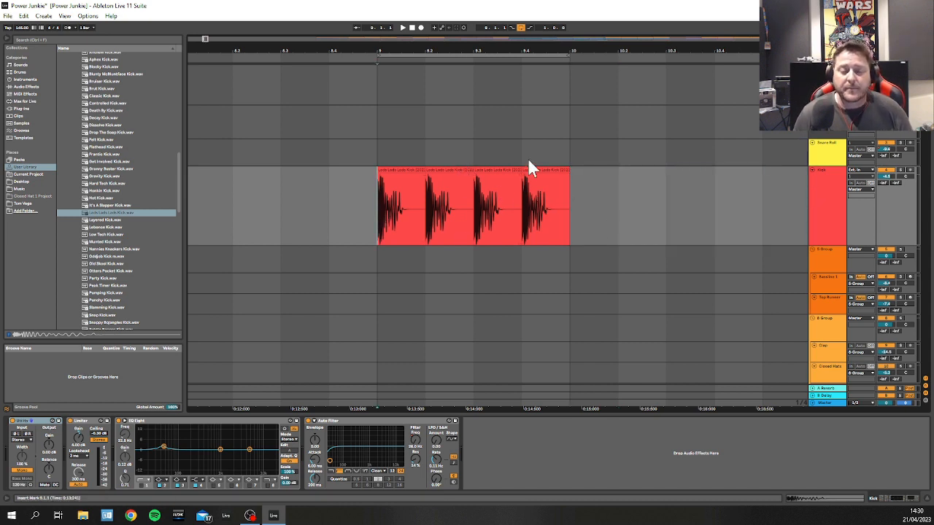
drag(416, 175, 417, 181)
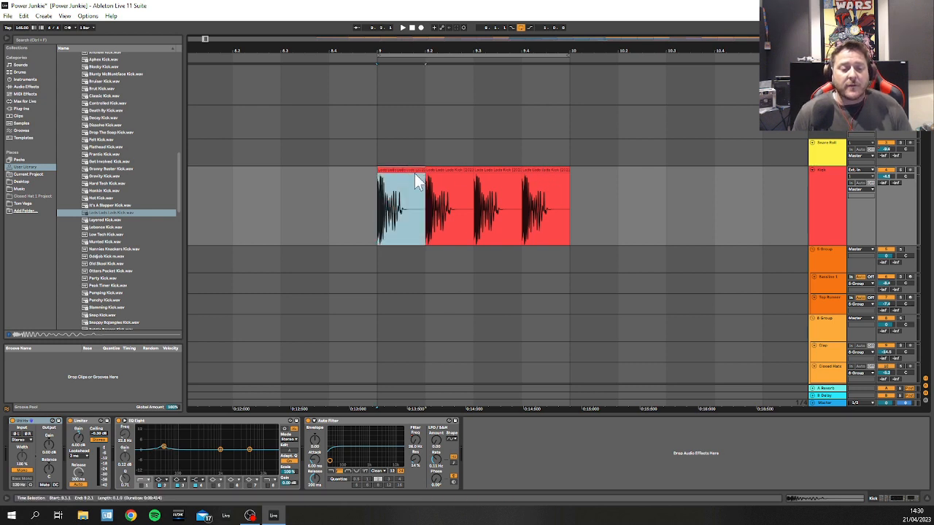
click(532, 170)
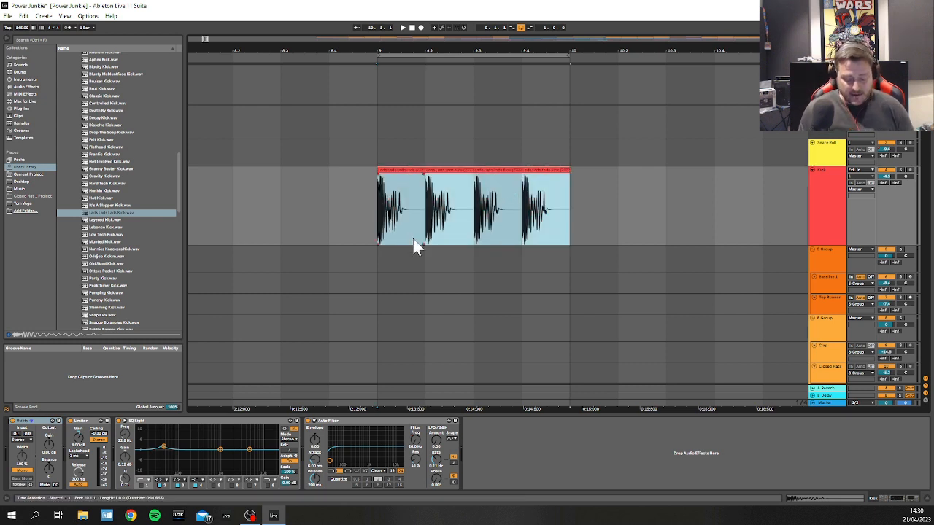
right_click(452, 183)
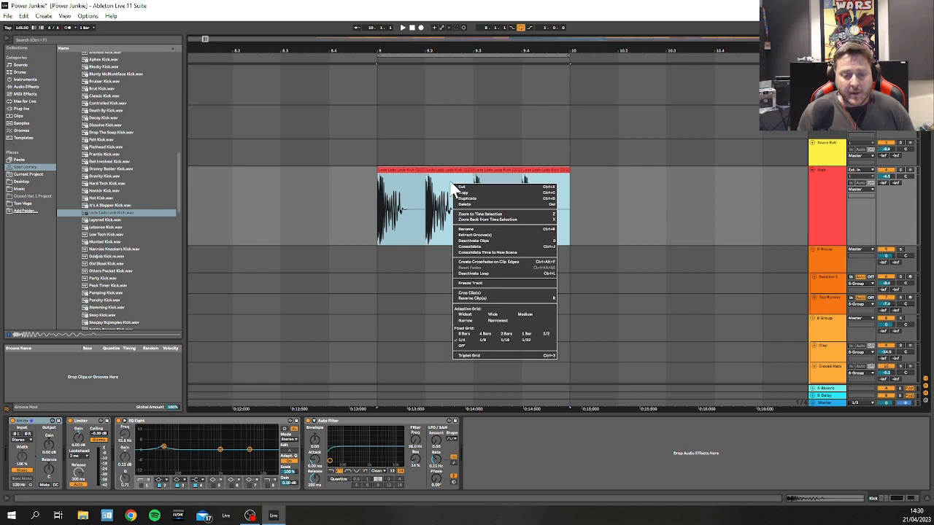
click(467, 247)
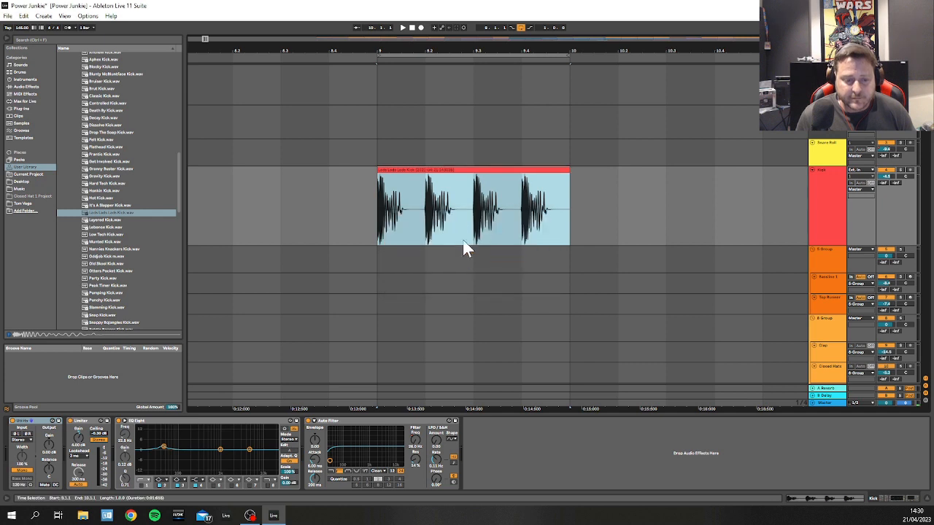
Step: Try duplicating the one-bar kick clip into bar 10, and delete the copy
click(434, 170)
mouse_move(435, 170)
mouse_down()
mouse_move(574, 175)
mouse_move(266, 166)
mouse_move(235, 191)
mouse_move(475, 203)
mouse_move(478, 188)
mouse_move(449, 178)
mouse_up()
key(ctrl+d)
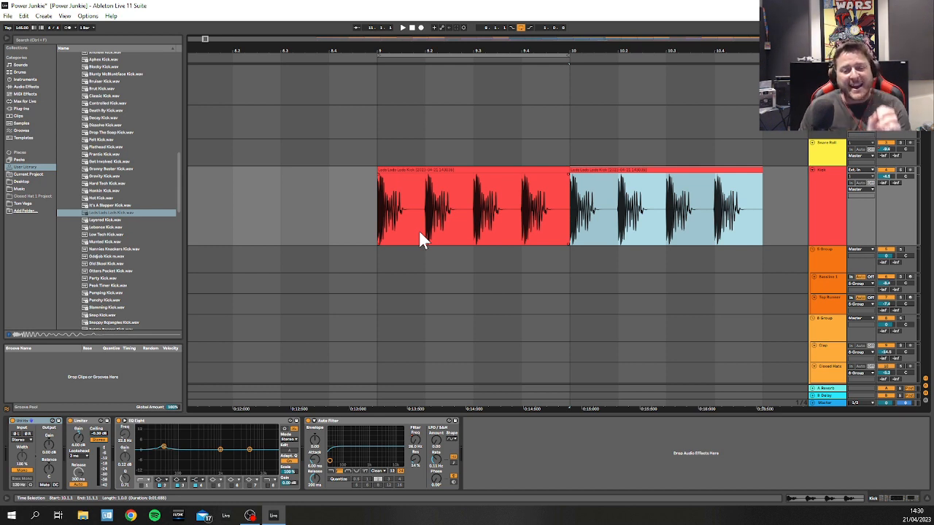
key(Delete)
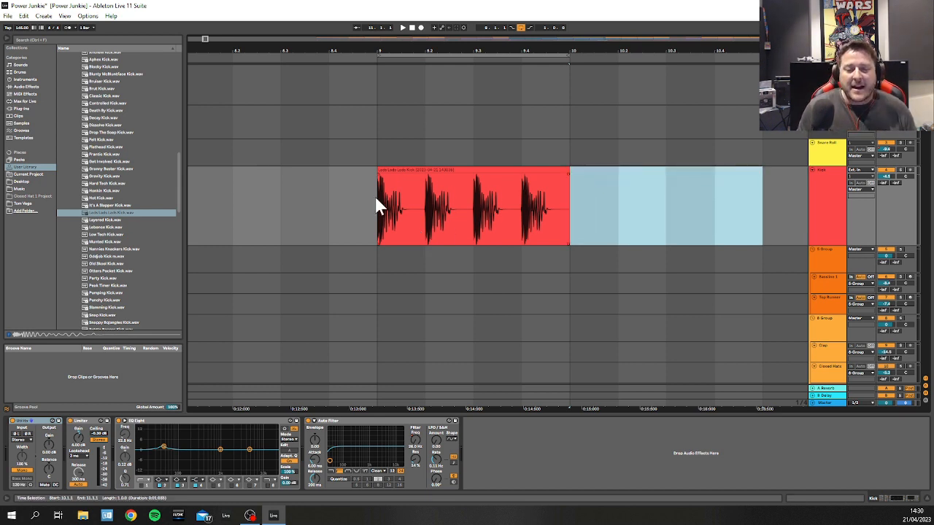
Step: Select the one-bar kick clip at bar 9 and the Kick track
click(378, 202)
click(843, 186)
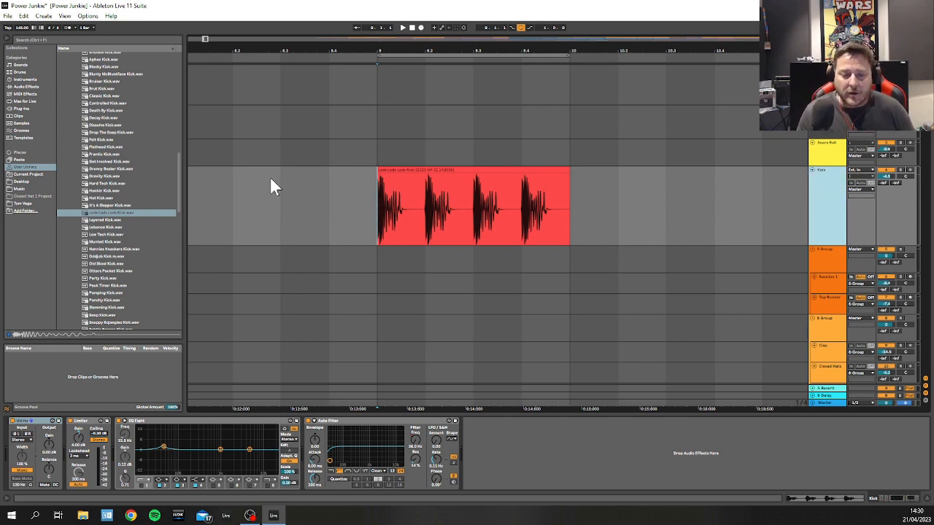
click(432, 171)
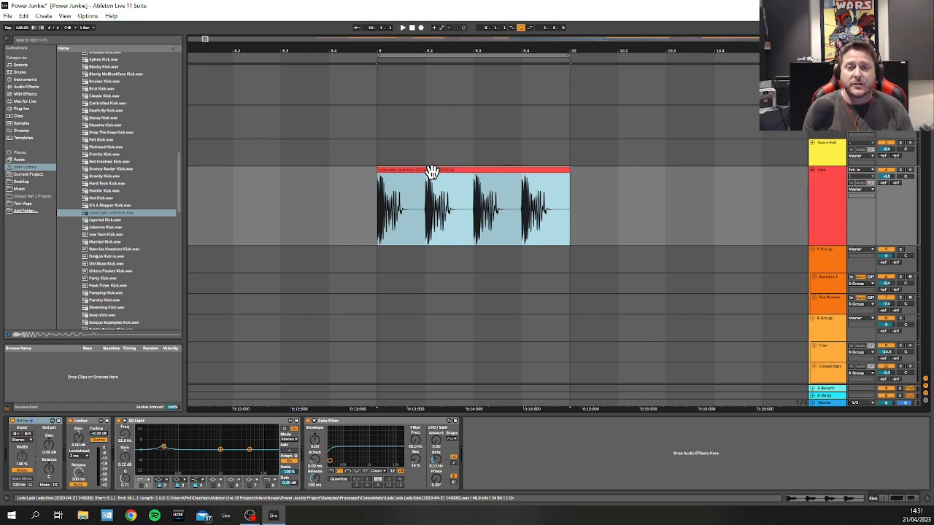
click(832, 188)
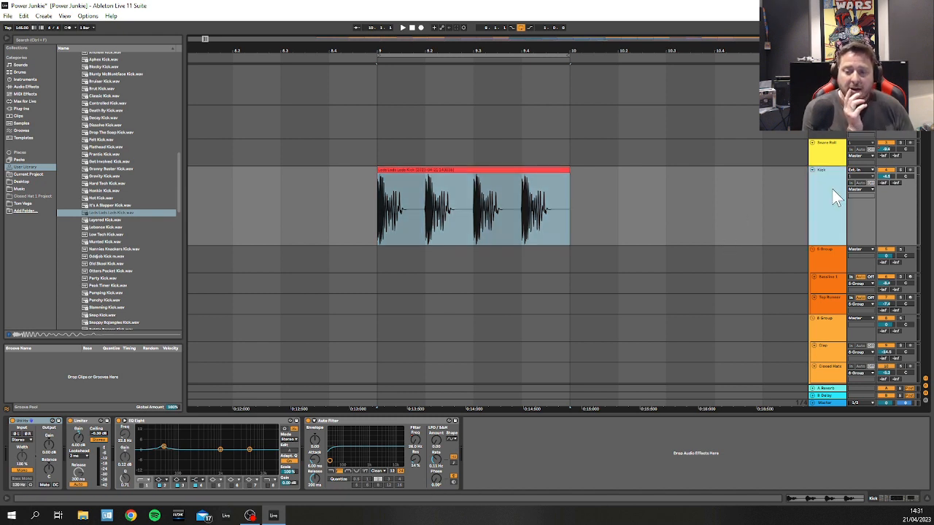
Step: Try inserting a MIDI track below the Kick track, and undo the insertion
right_click(822, 186)
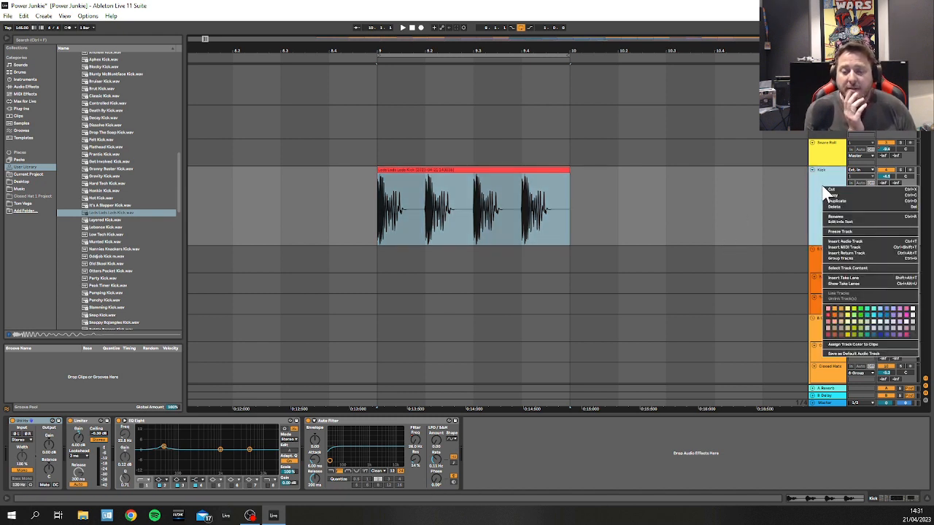
click(825, 181)
right_click(823, 194)
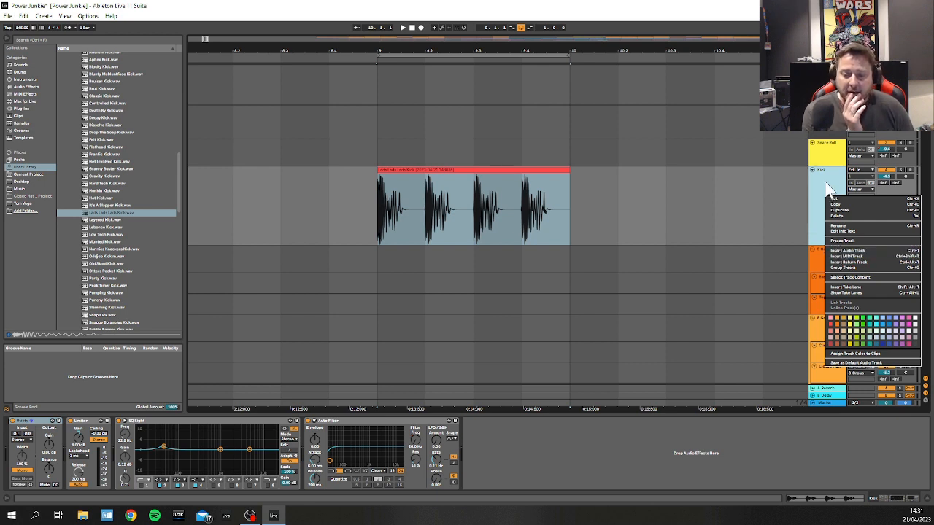
click(822, 182)
right_click(826, 200)
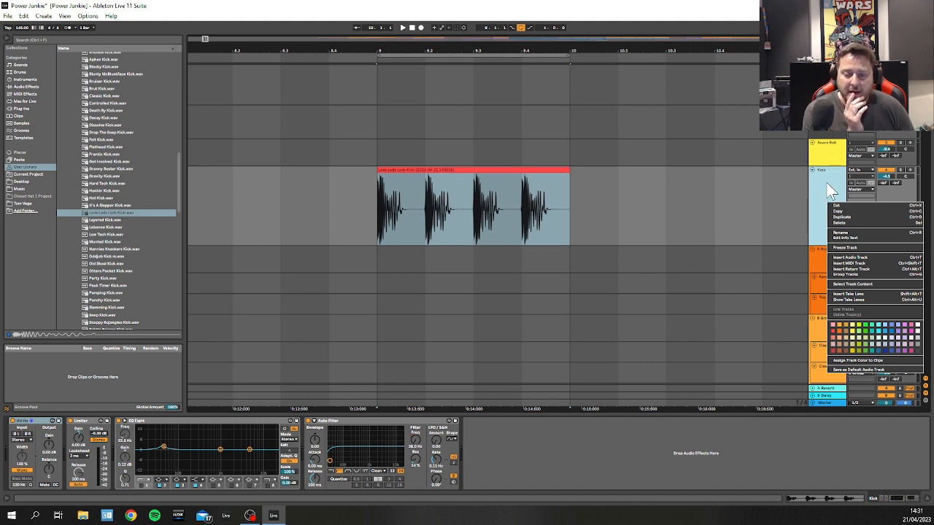
right_click(826, 181)
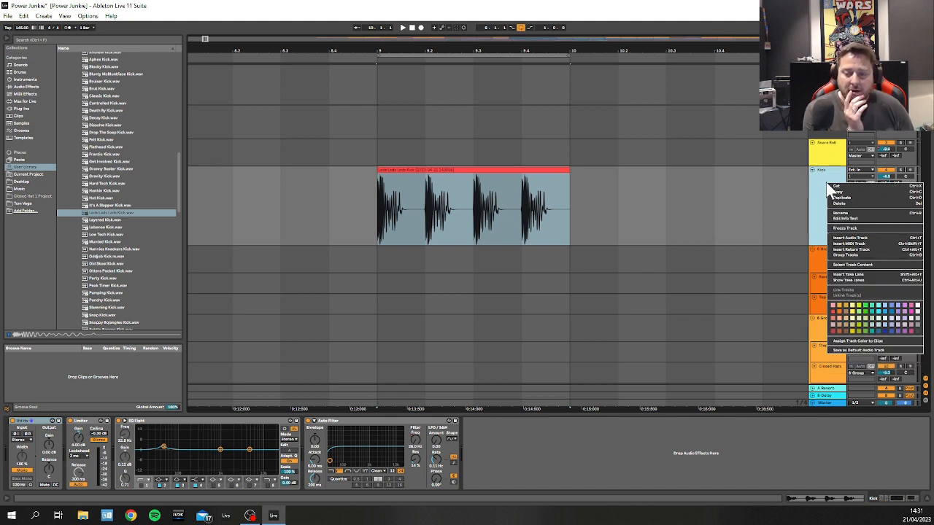
click(855, 244)
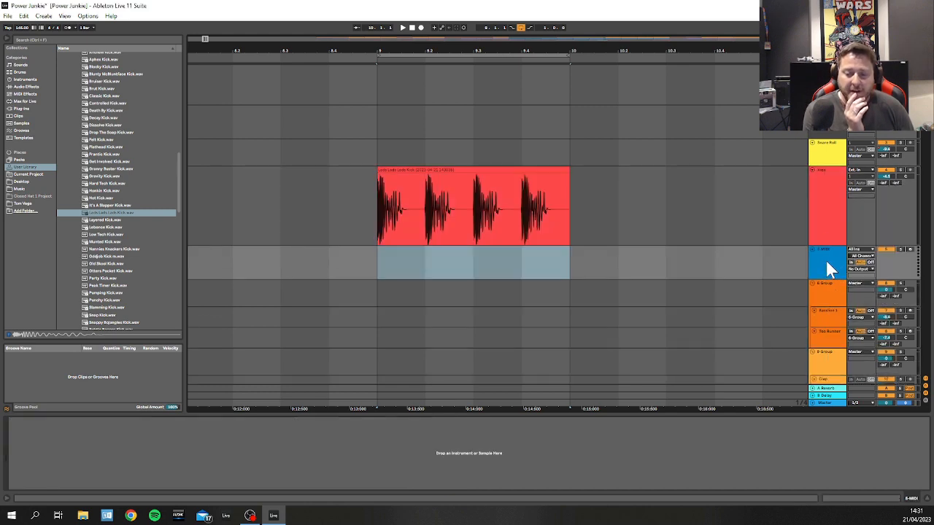
key(ctrl+z)
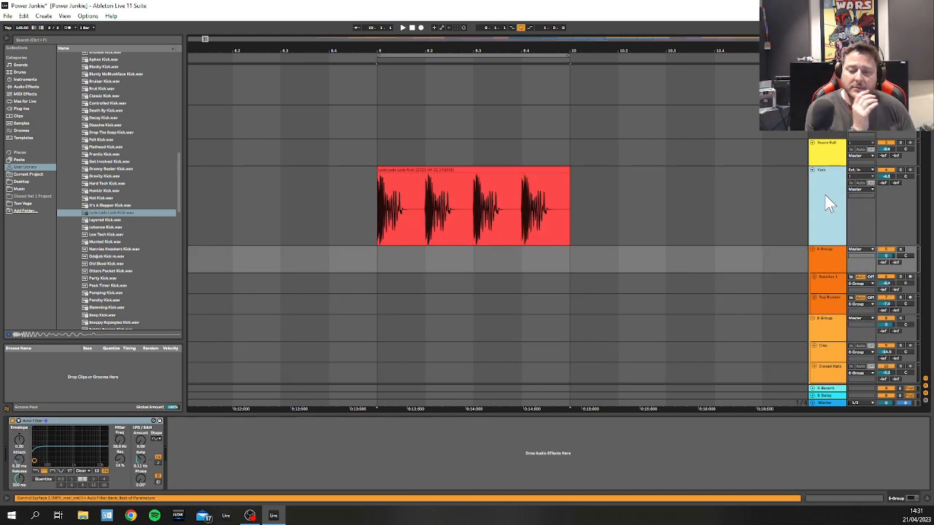
Step: Try inserting an audio track below the Kick track, and undo the insertion
right_click(827, 197)
click(841, 250)
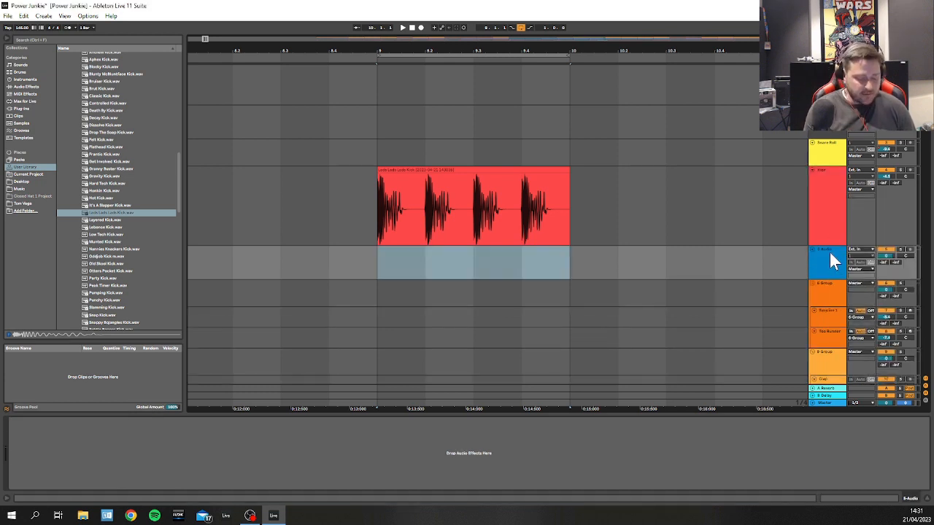
key(ctrl+z)
right_click(826, 206)
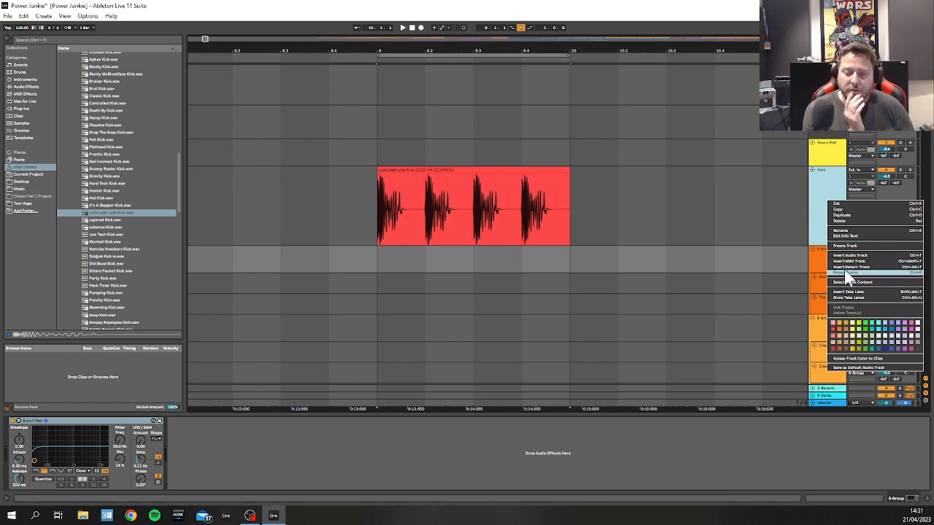
click(832, 179)
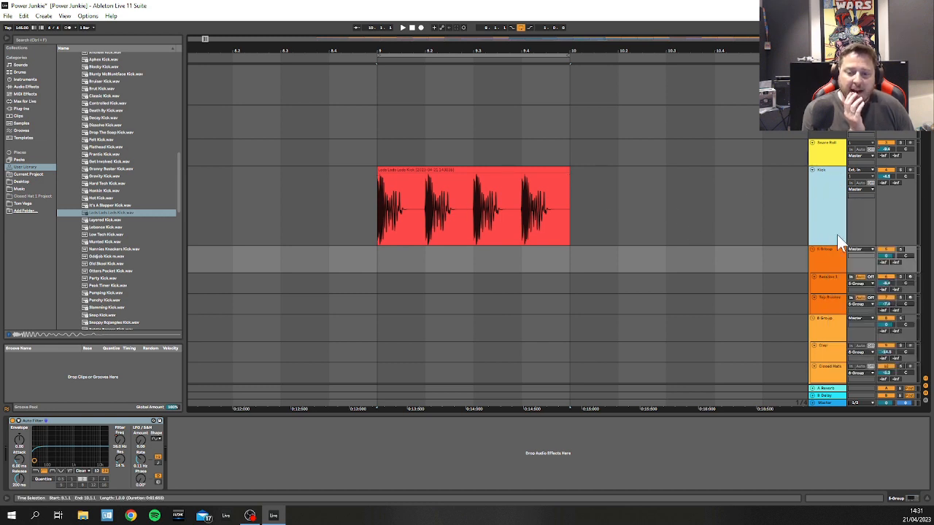
click(831, 199)
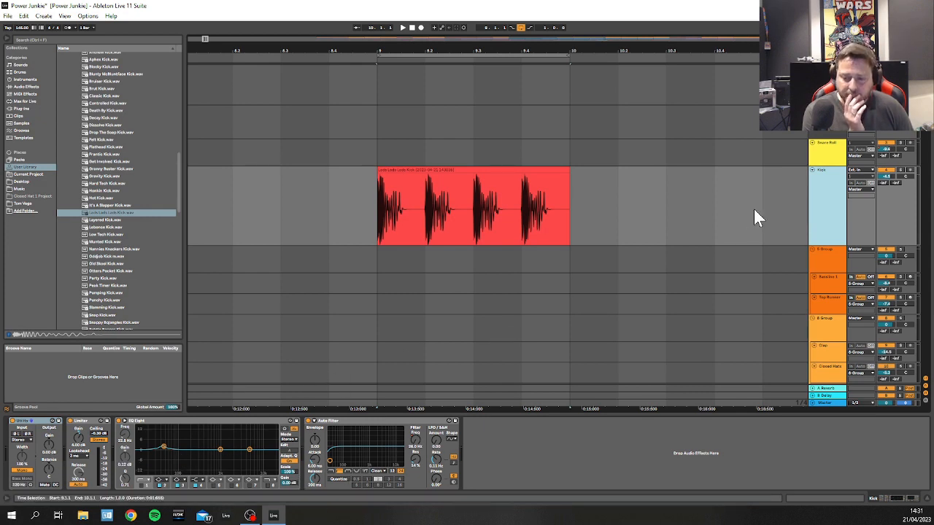
click(405, 169)
click(835, 173)
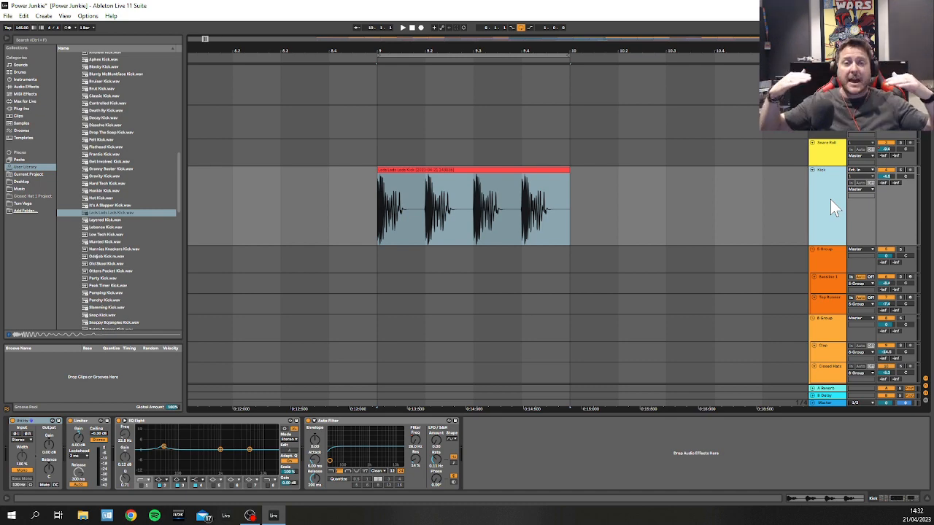
Step: Examine the Master channel in the Session View mixer with enlarged level meters, and return to the Arrangement View
click(824, 403)
key(Tab)
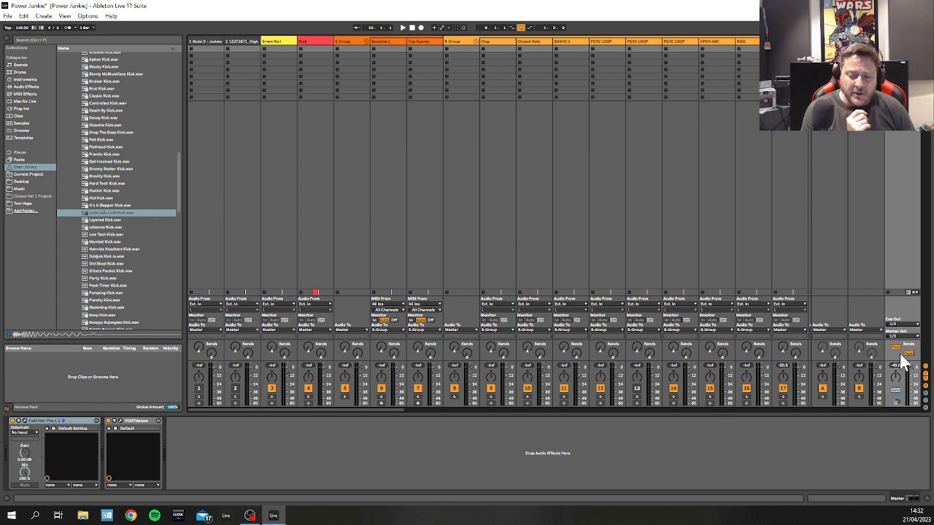
drag(881, 358, 879, 286)
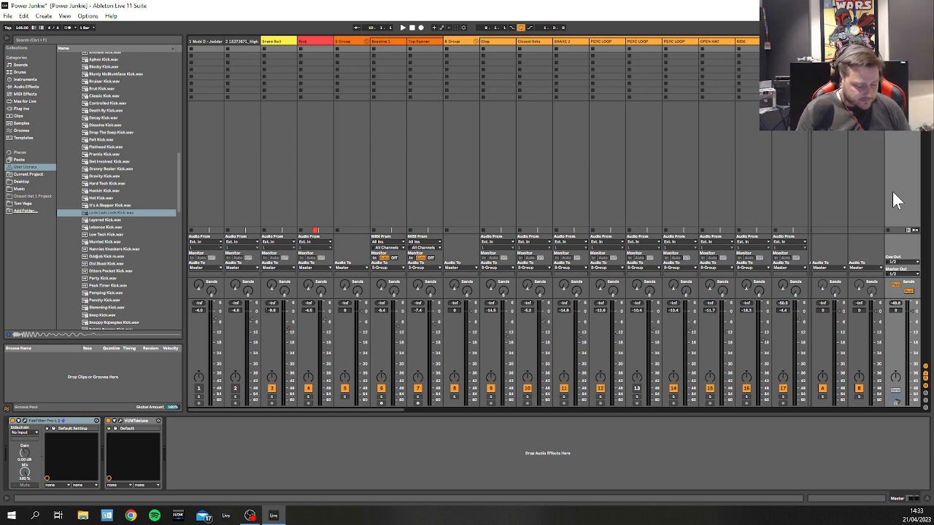
key(Tab)
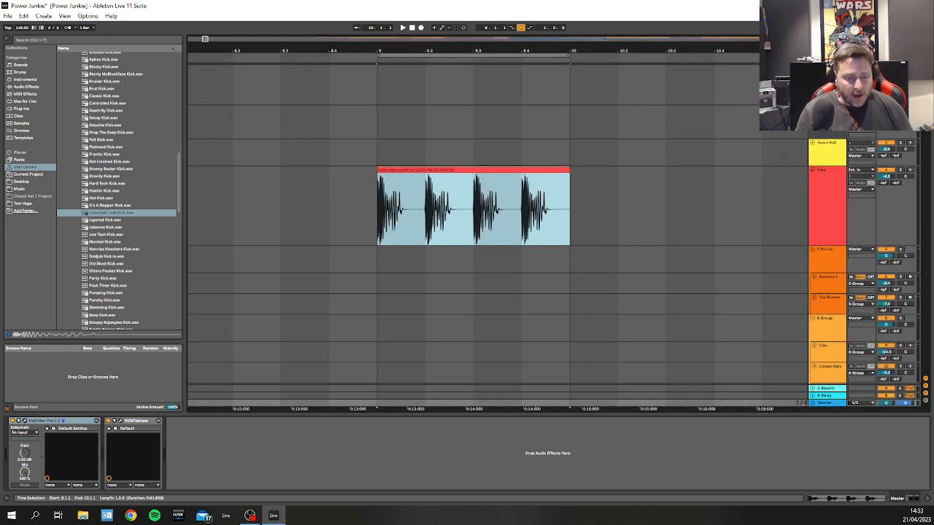
Step: Reduce the Kick track's height and insert a new audio track directly below it
click(817, 219)
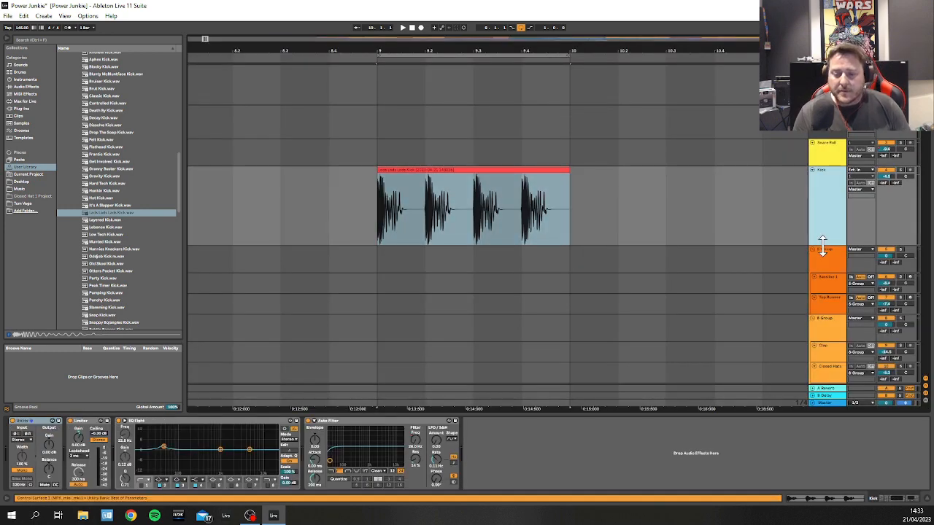
drag(822, 246, 822, 207)
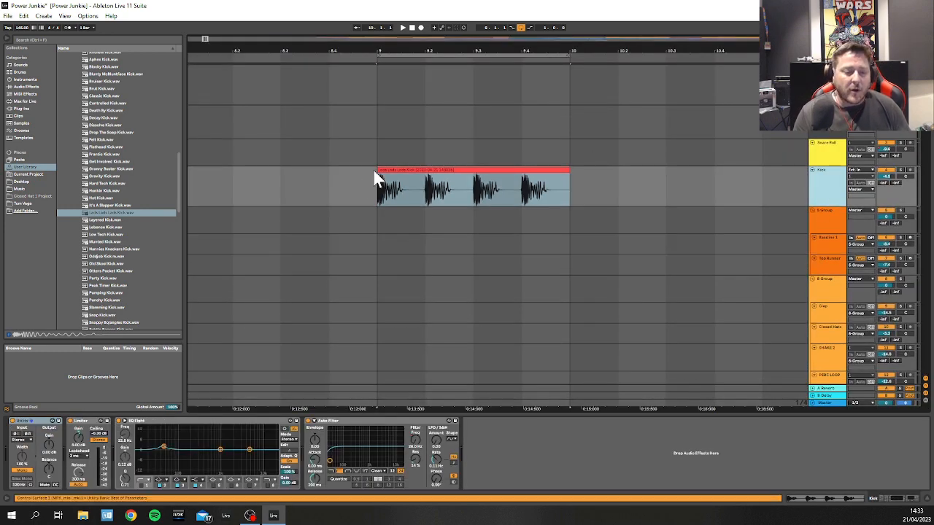
click(618, 194)
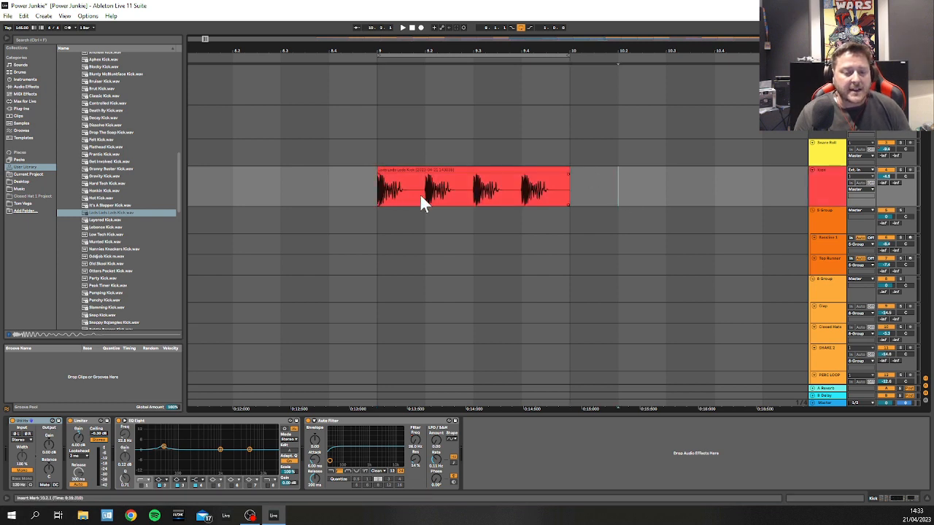
click(822, 191)
right_click(823, 186)
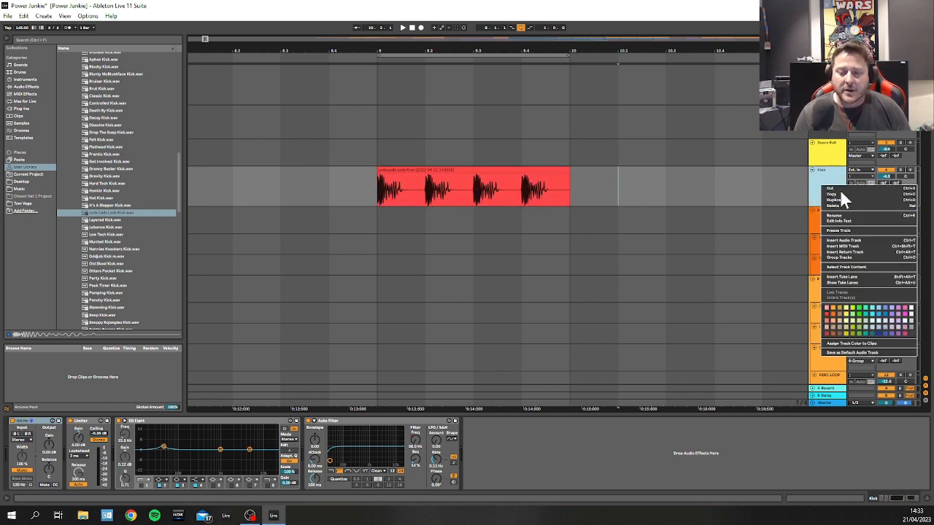
click(827, 167)
right_click(830, 179)
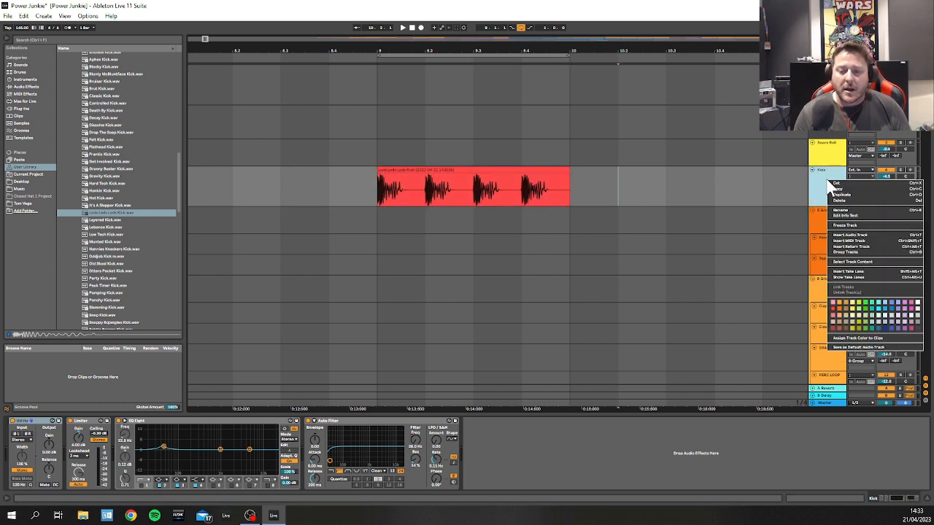
click(843, 235)
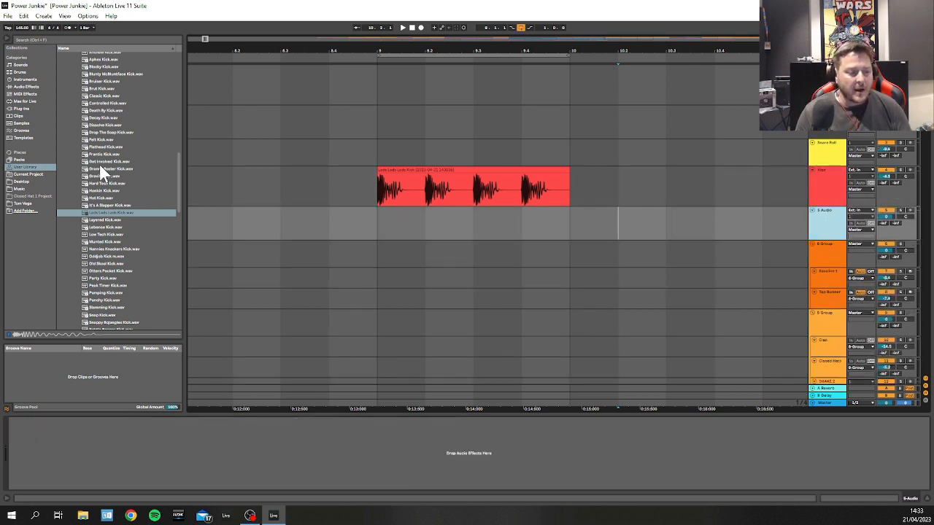
Step: Place the Lads Lads Lads Kick.wav sample at the start of bar 9 on the new audio track
click(95, 213)
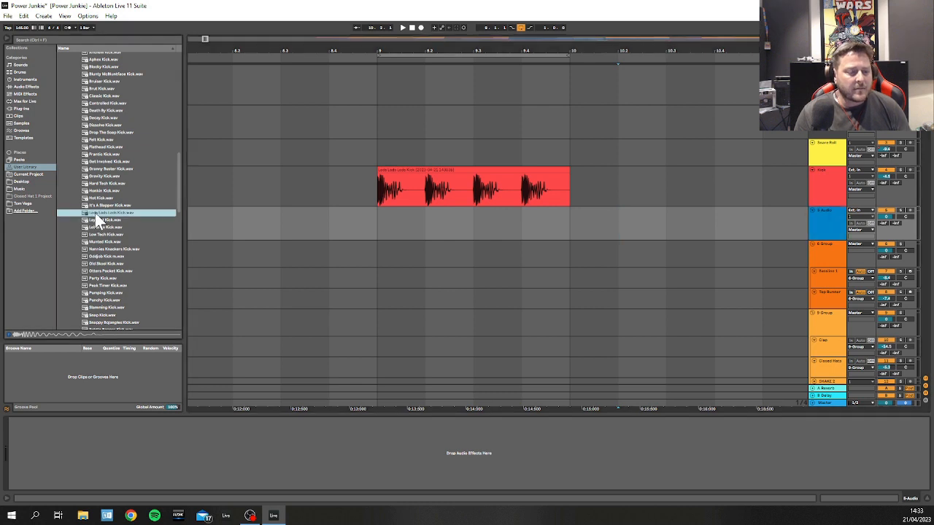
drag(94, 213, 397, 226)
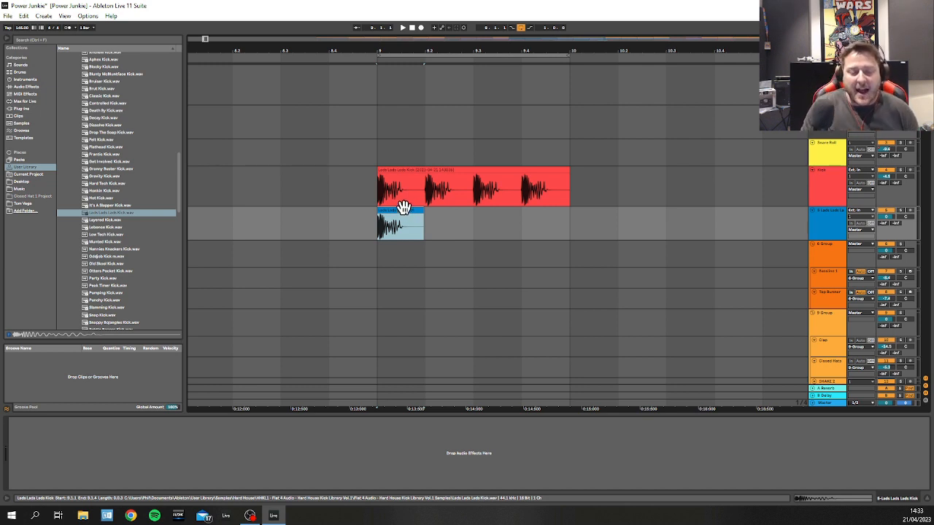
click(421, 225)
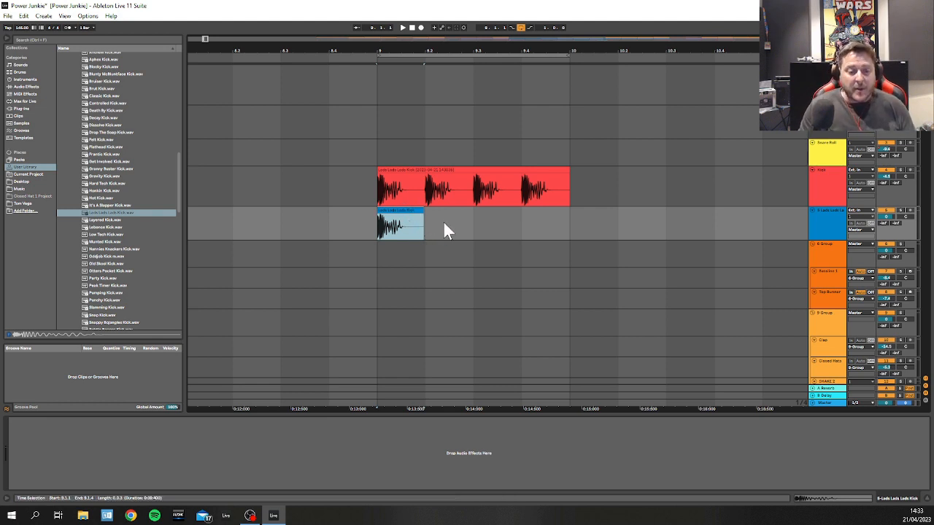
Step: Extend the new kick clip's end to beat 9.2 and consolidate it into a one-beat clip
click(392, 212)
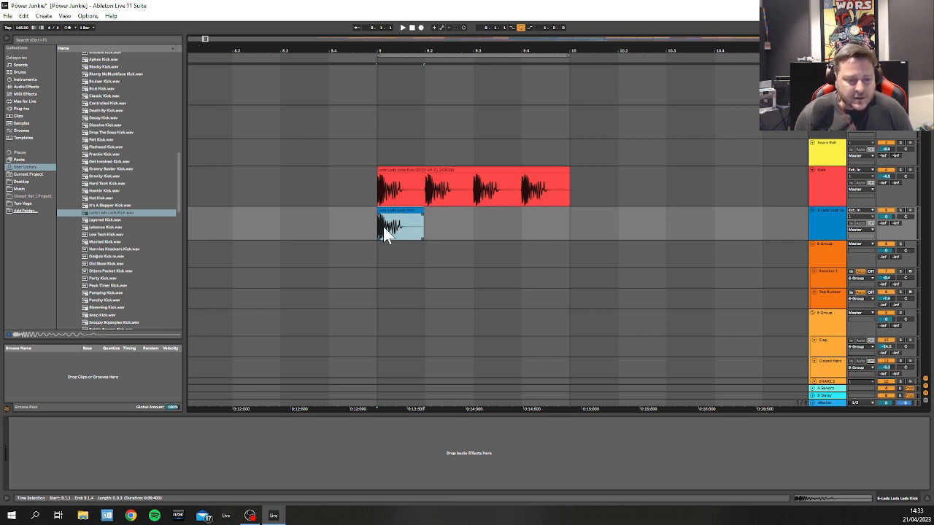
drag(376, 227, 424, 211)
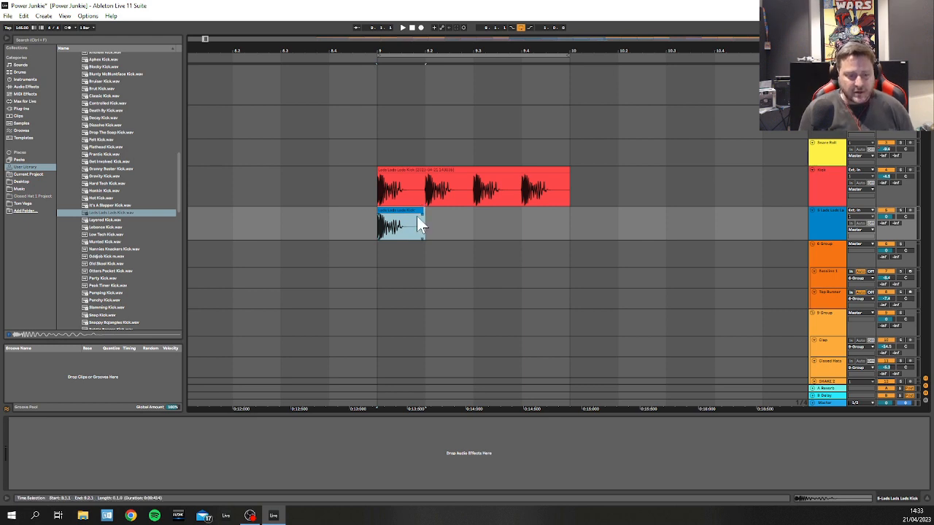
right_click(405, 211)
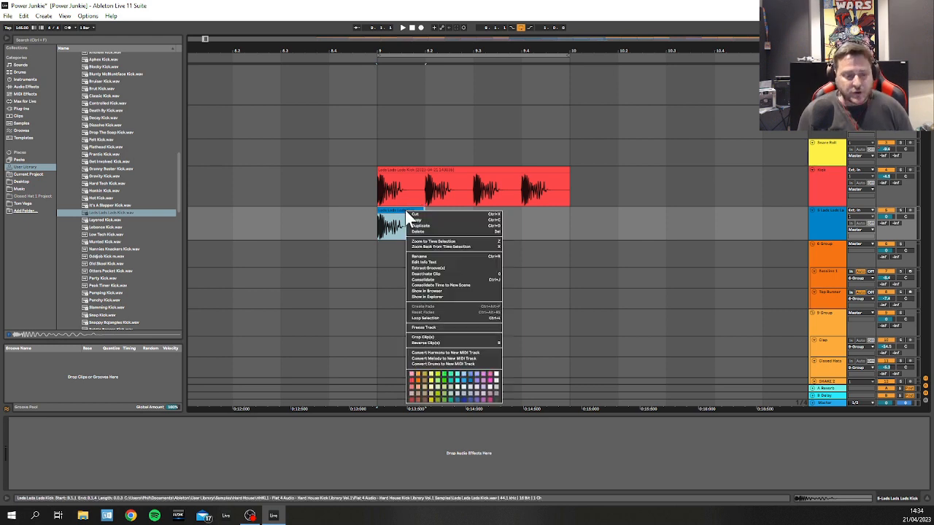
click(428, 280)
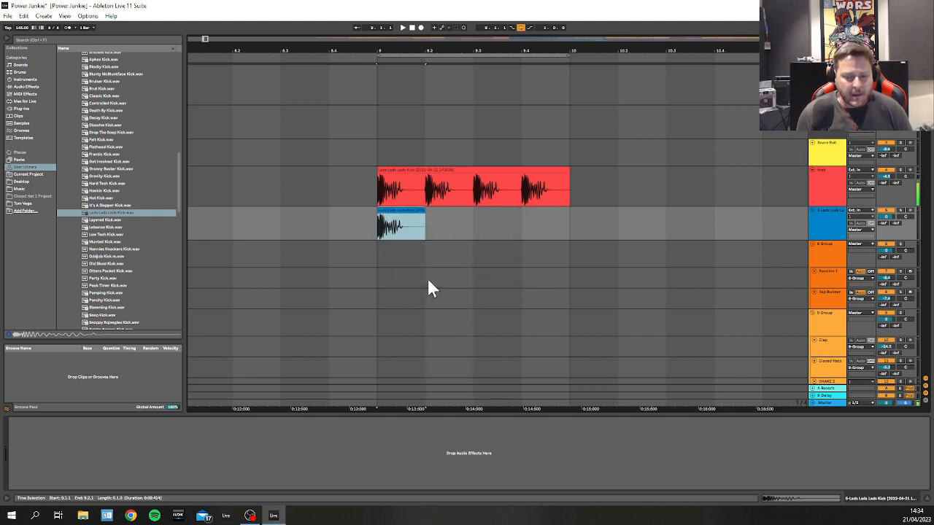
Step: Duplicate the consolidated one-beat kick clip three times to fill bar 9 on the new audio track
click(341, 216)
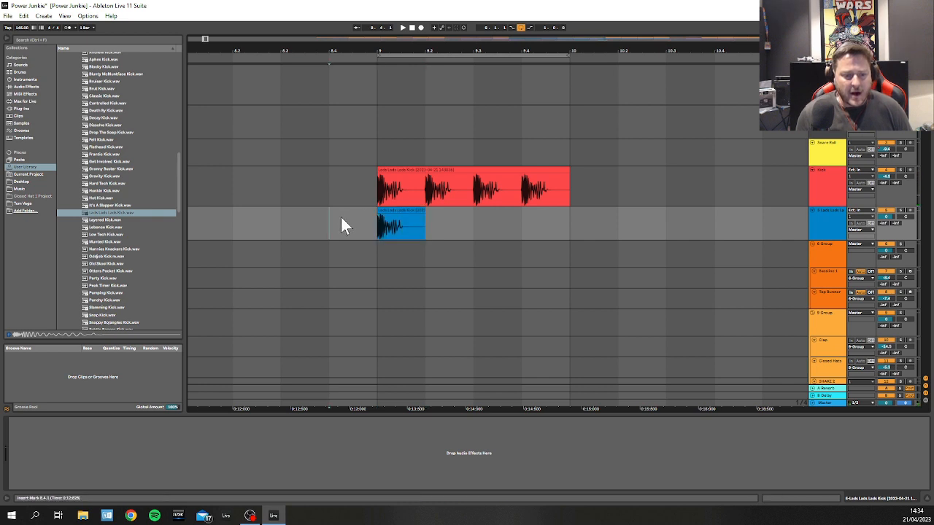
click(396, 213)
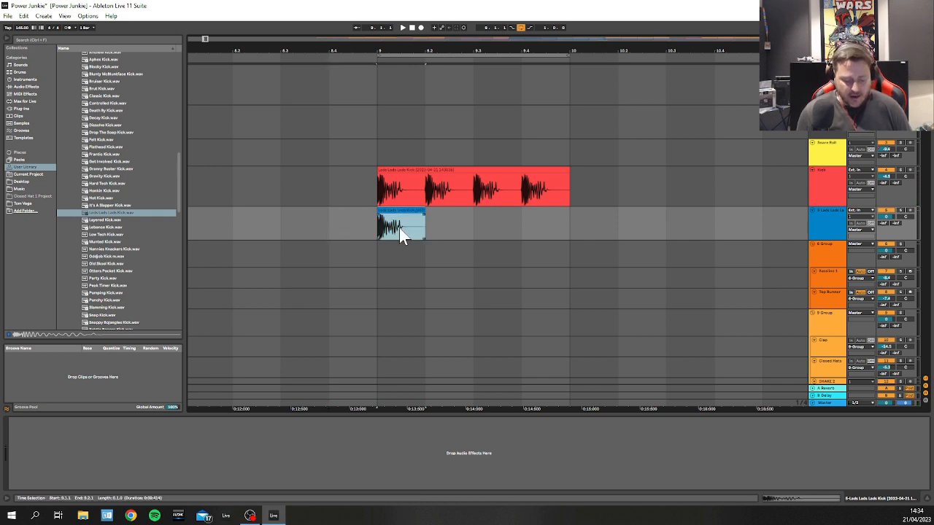
right_click(399, 210)
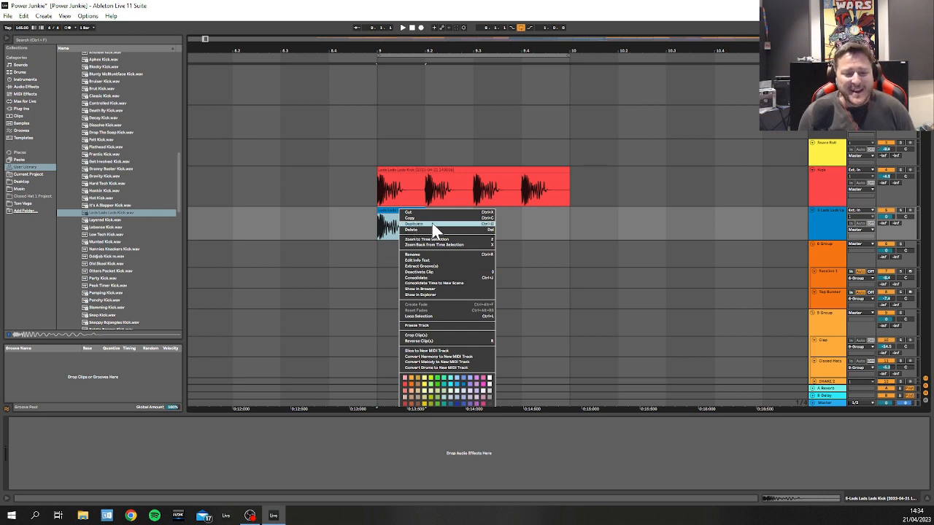
click(390, 212)
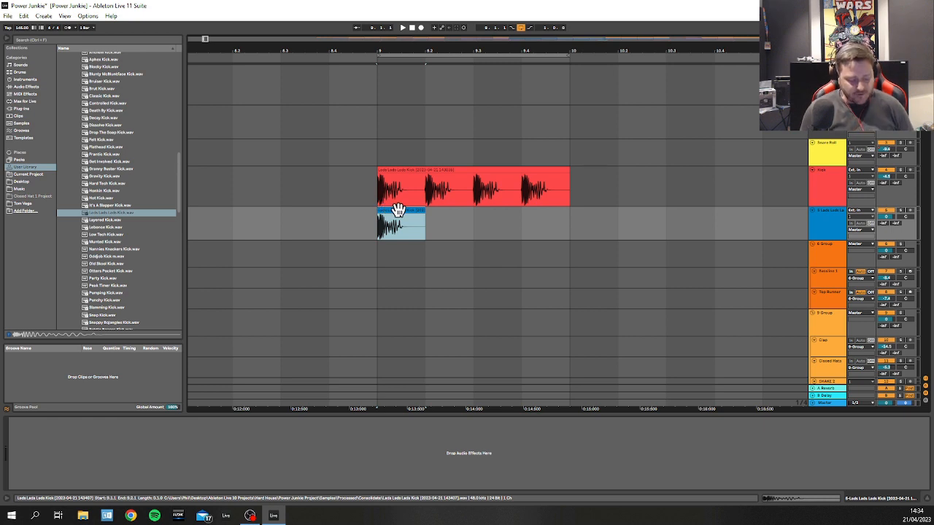
key(ctrl+d)
key(ctrl+d)
key(ctrl+d)
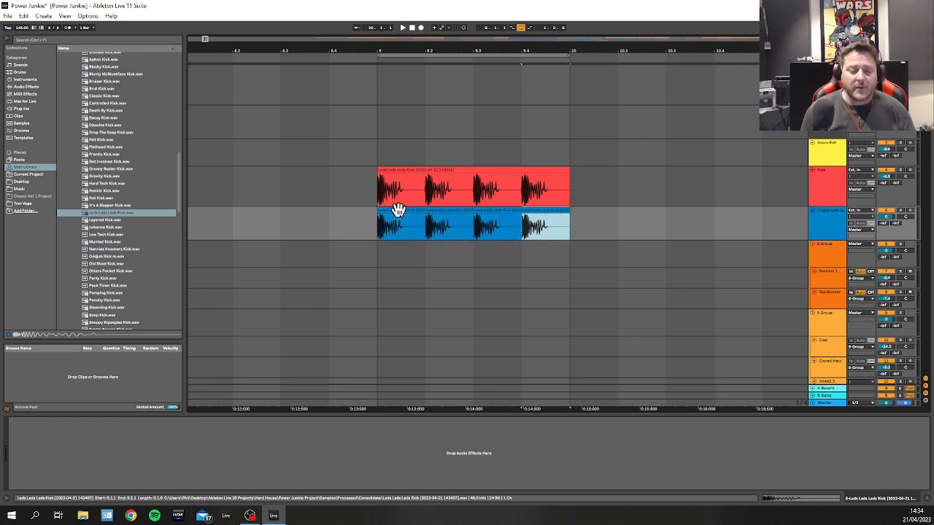
Step: Select all four one-beat kick clips on the new audio track and consolidate them into a single one-bar clip
click(402, 211)
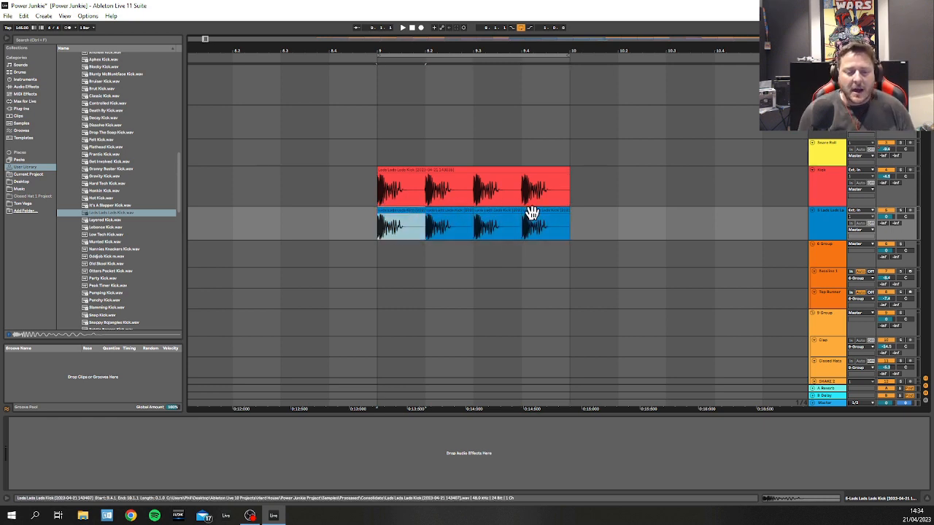
click(402, 211)
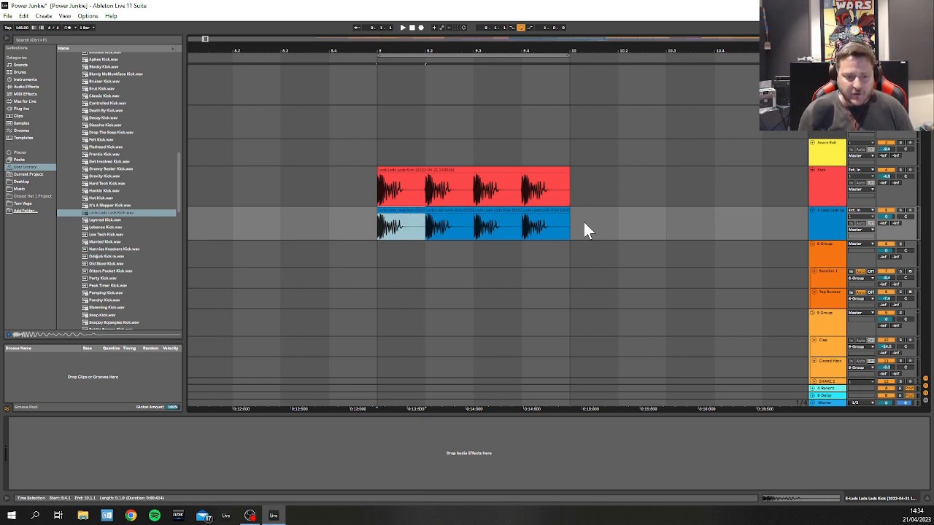
shift+click(597, 221)
click(599, 227)
click(393, 211)
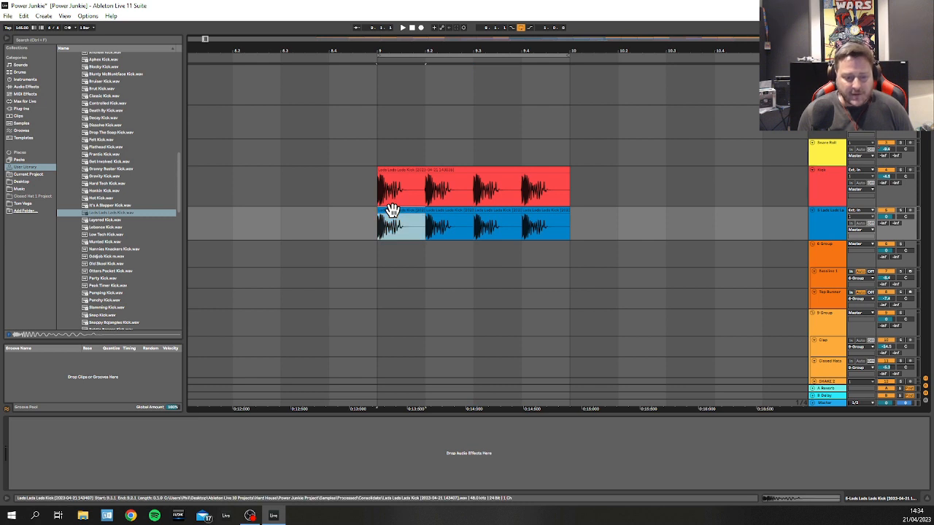
shift+click(549, 209)
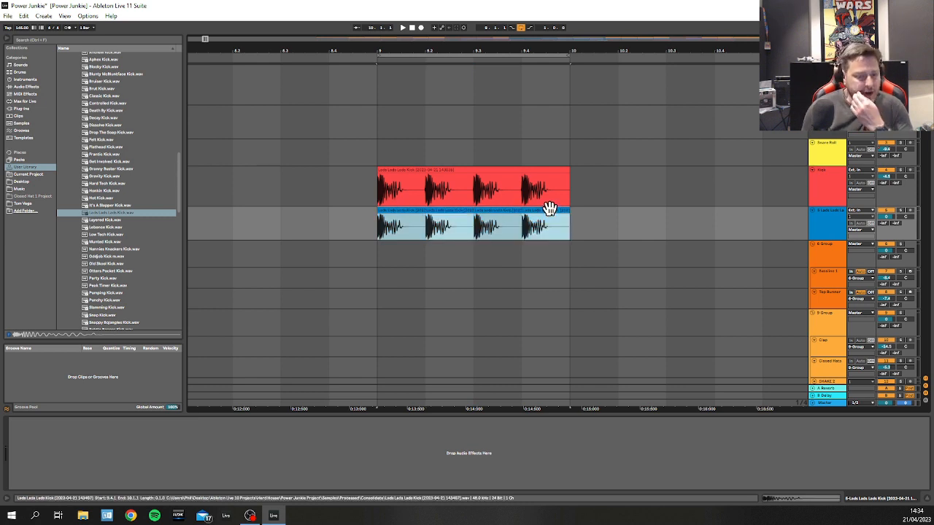
key(ctrl+j)
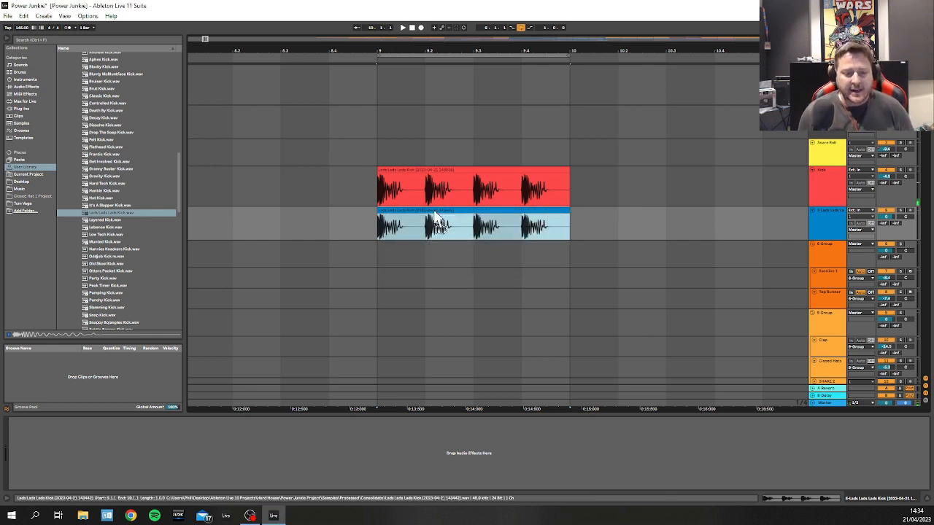
Step: Delete the consolidated clip from the new audio track and play from the start of bar 9 on the Kick track
mouse_move(442, 219)
mouse_down()
mouse_move(291, 209)
mouse_move(261, 217)
mouse_move(428, 225)
mouse_up()
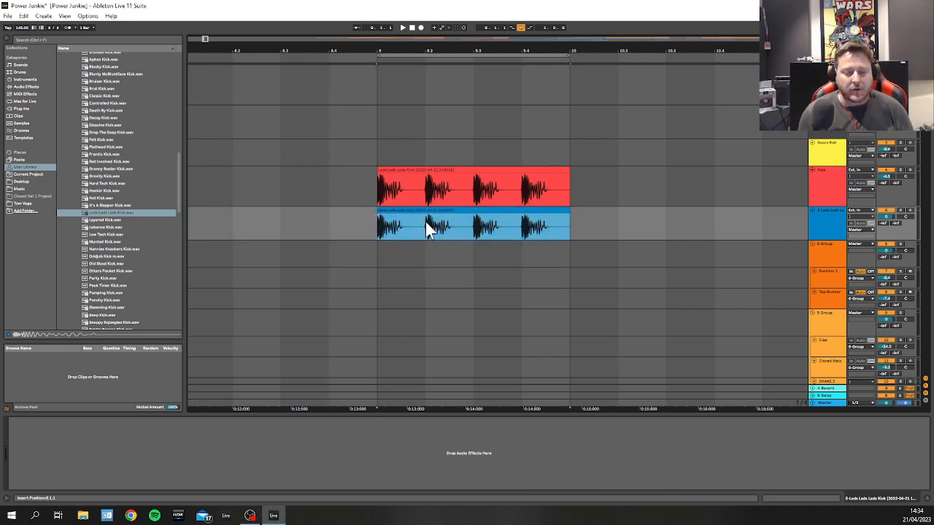
click(617, 226)
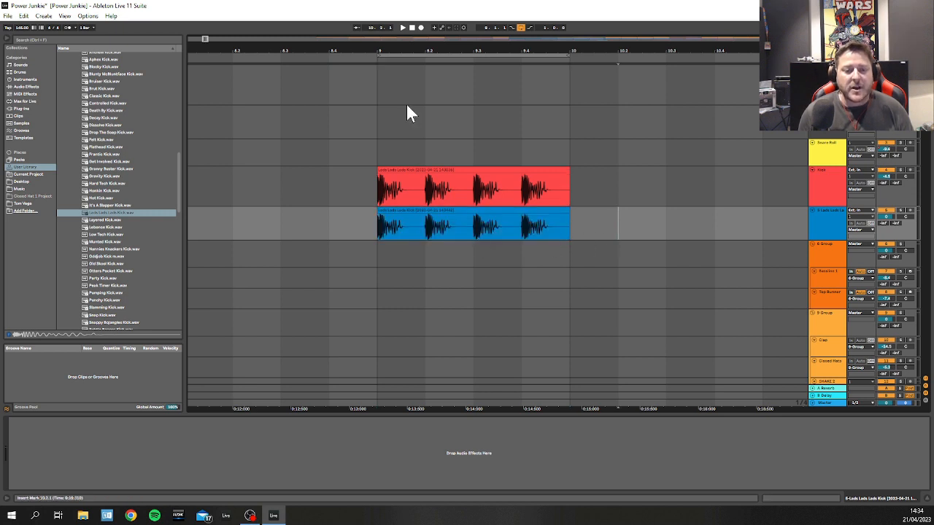
click(458, 213)
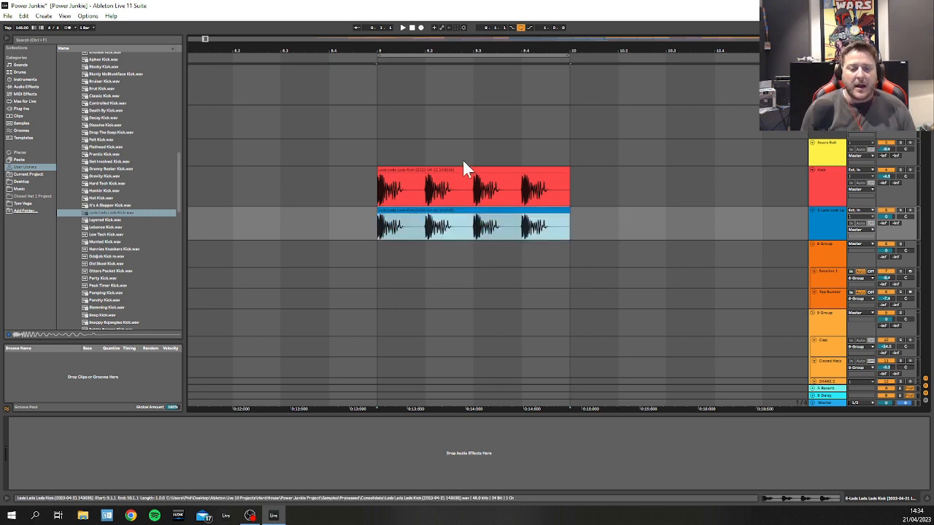
click(409, 169)
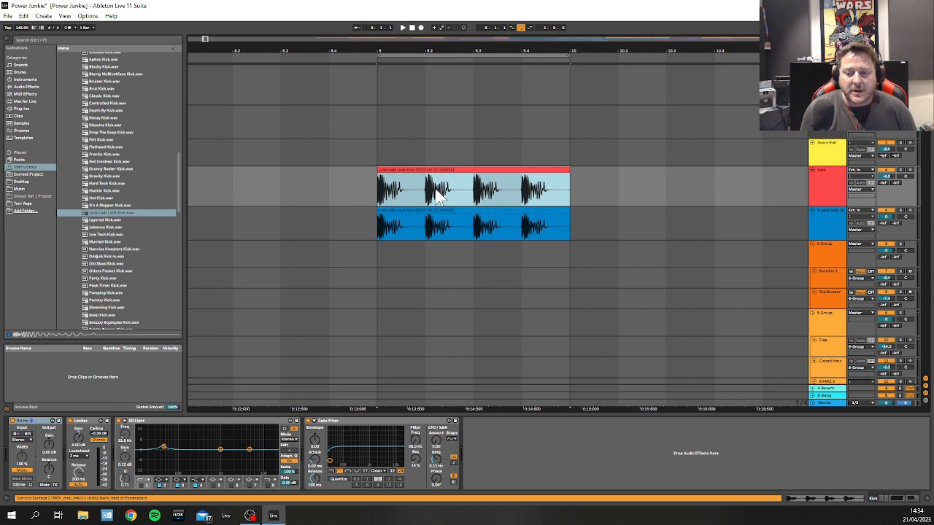
click(481, 210)
key(Delete)
click(375, 191)
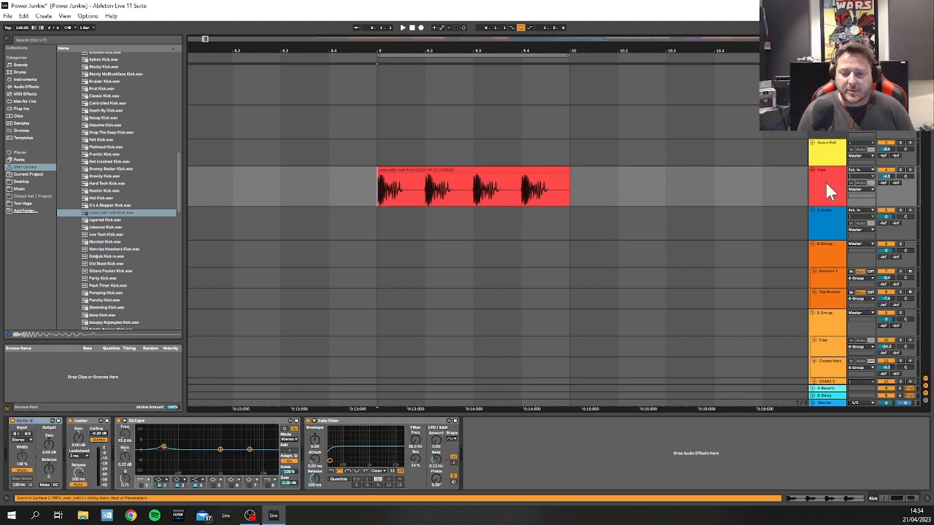
key(space)
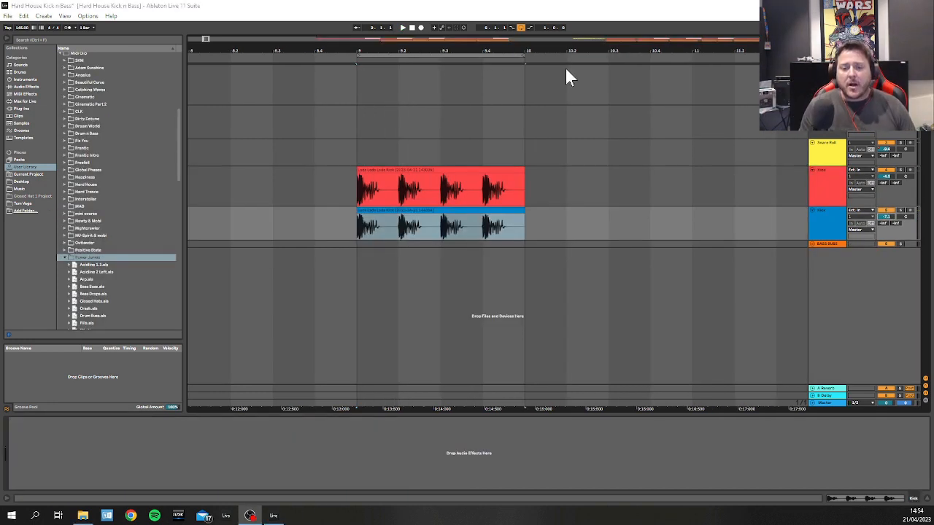
Step: Deactivate the upper Kick track and fold it so only the lower Kick track stays expanded
click(462, 156)
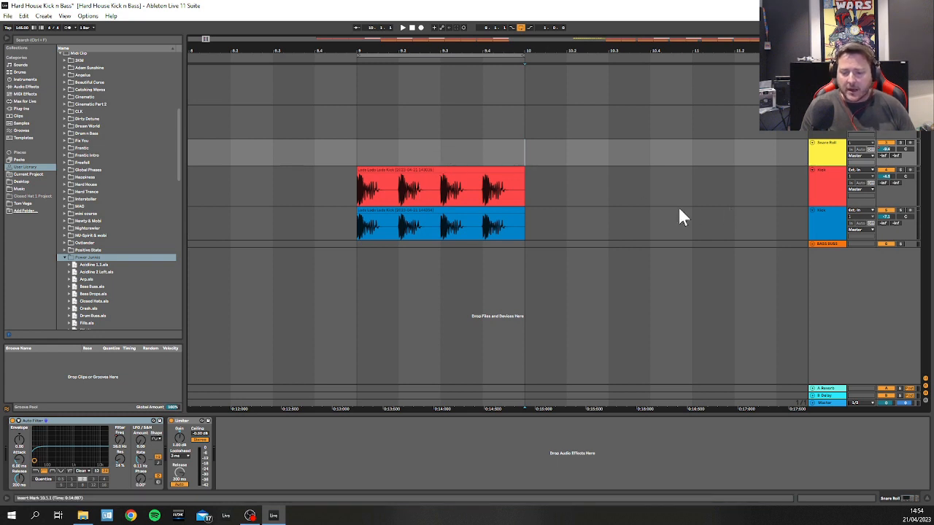
click(831, 221)
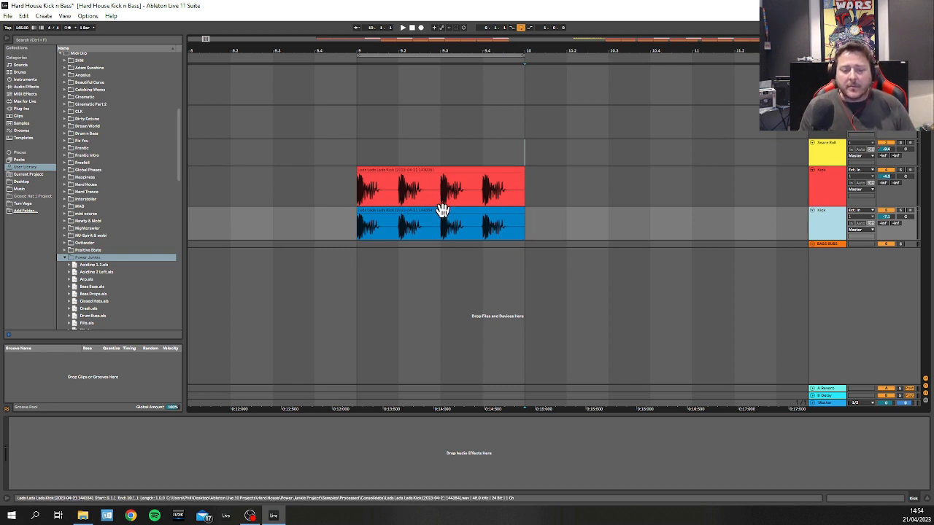
click(442, 211)
click(834, 219)
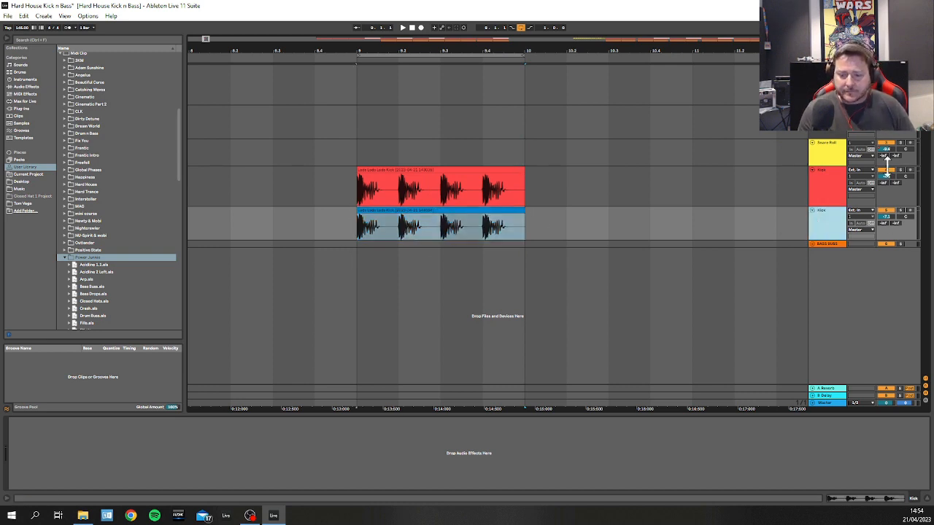
click(817, 174)
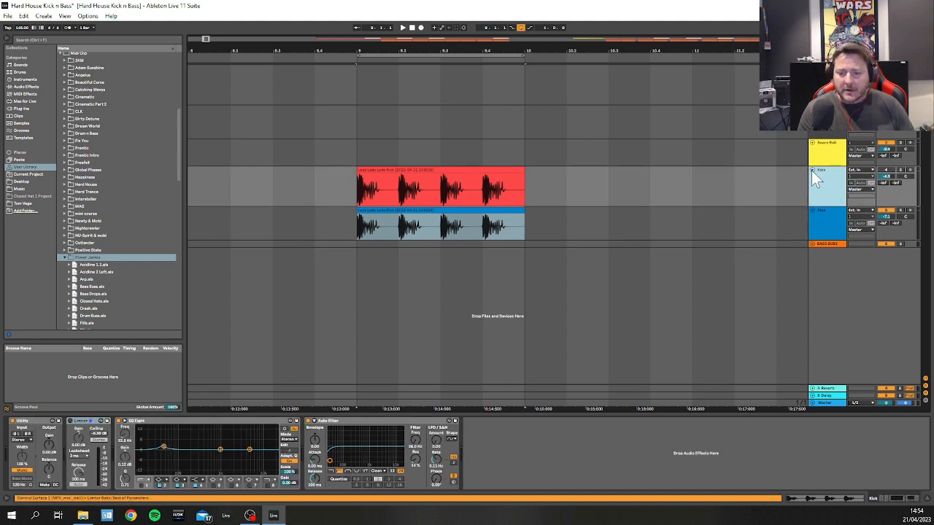
click(812, 170)
Step: Play the lower Kick track's loop from the start of bar 9, then stop playback
click(384, 193)
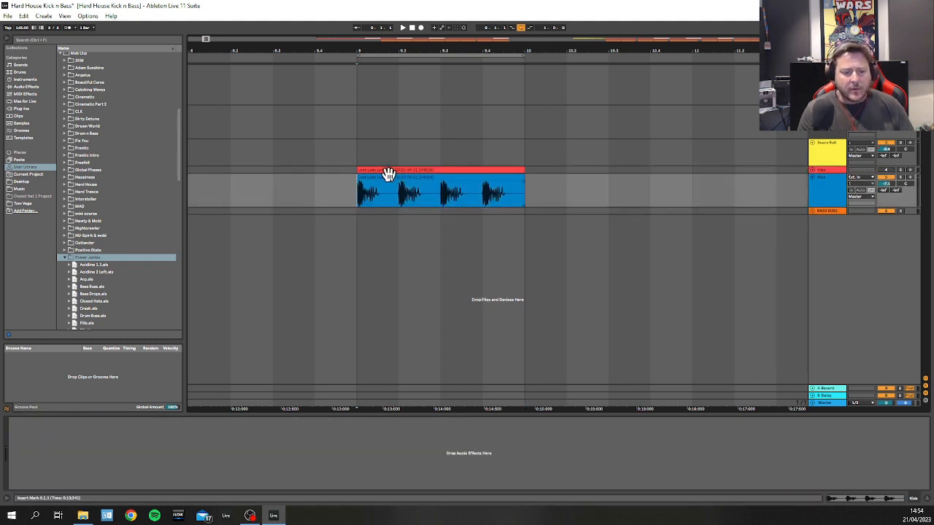
key(space)
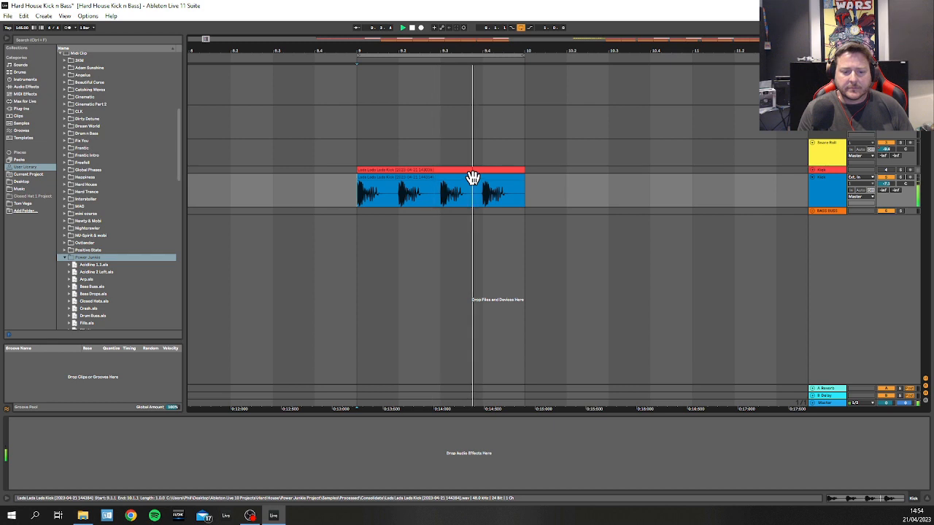
key(space)
Step: Recolour the lower kick clip and its track red to match the upper Kick track
right_click(473, 178)
click(475, 355)
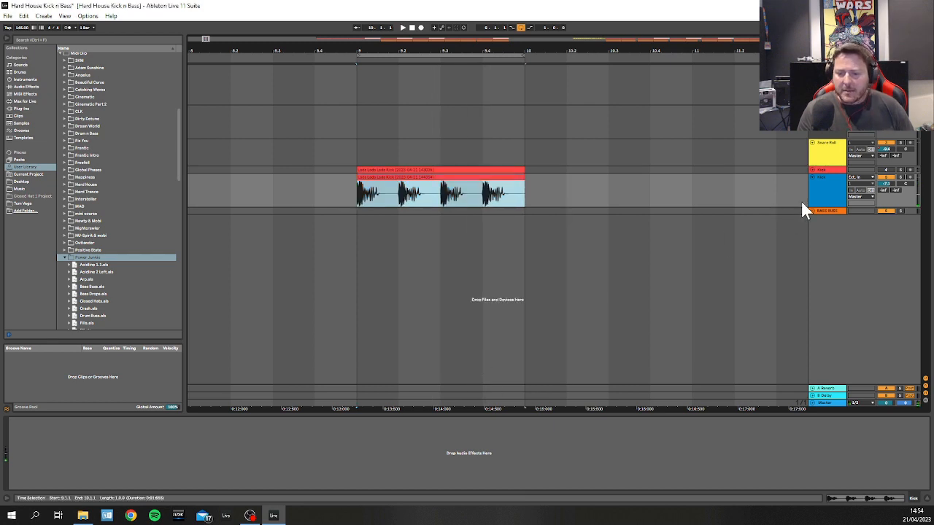
right_click(823, 185)
click(827, 315)
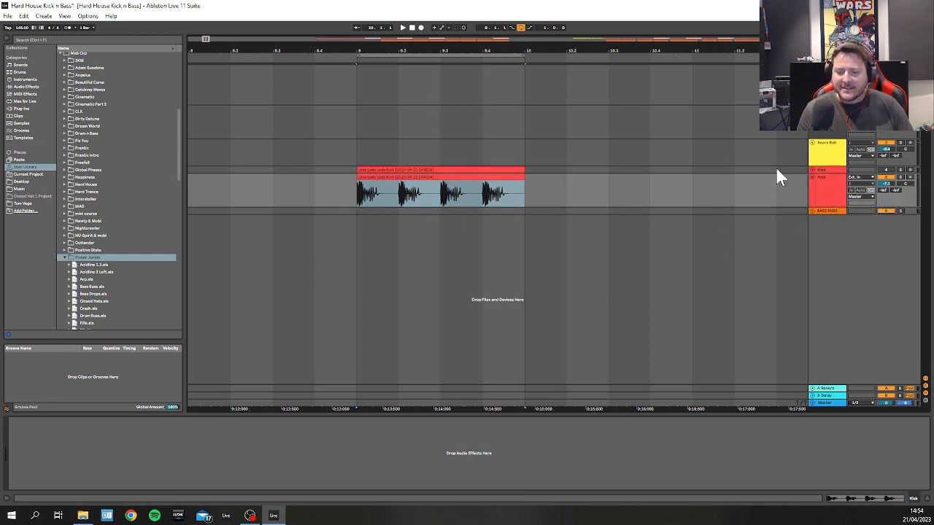
key(ctrl+z)
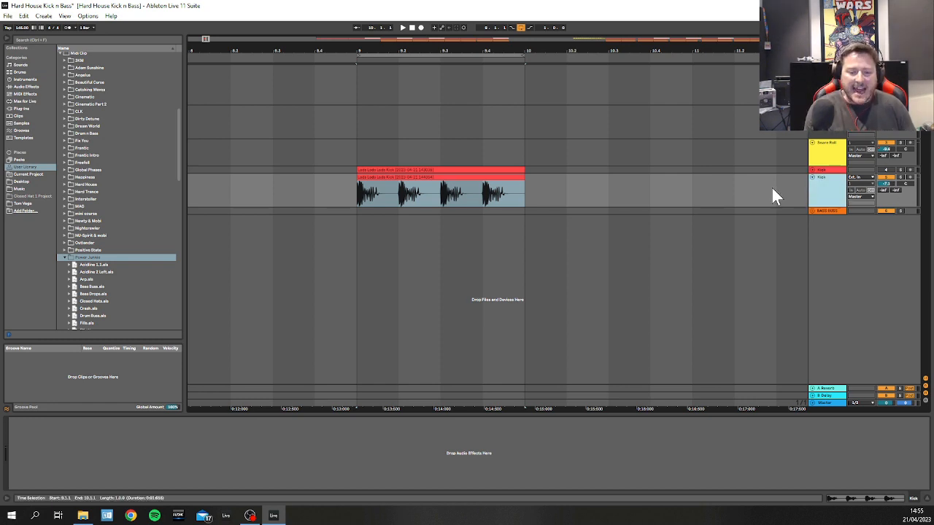
Step: Inspect the mixer levels and device chains of both Kick tracks in Session View
key(Tab)
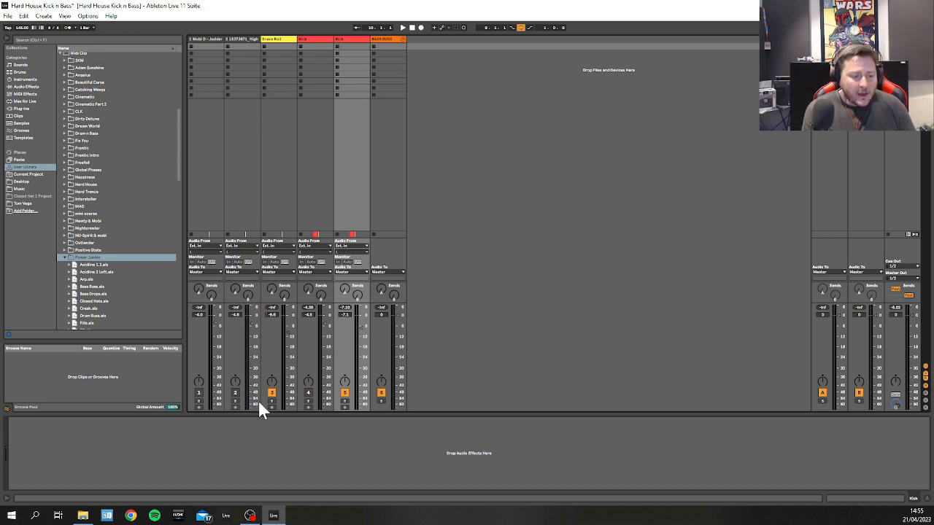
click(322, 38)
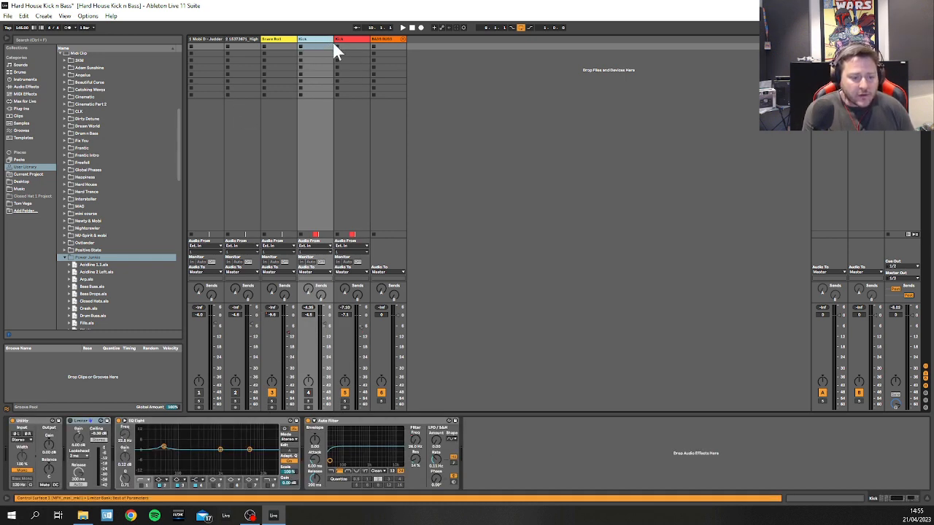
click(346, 40)
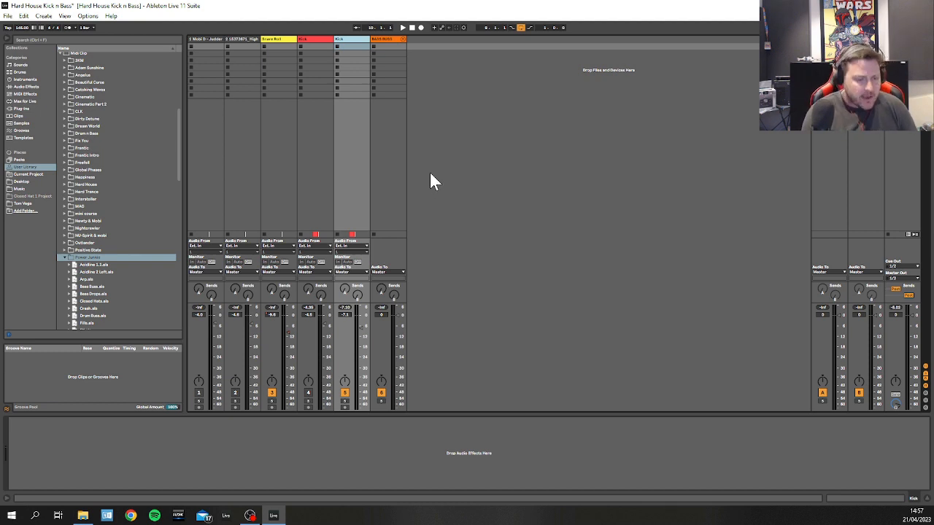
Step: Return to Arrangement View, set the insert marker at bar 9 on the lower Kick track, and select that track
key(Tab)
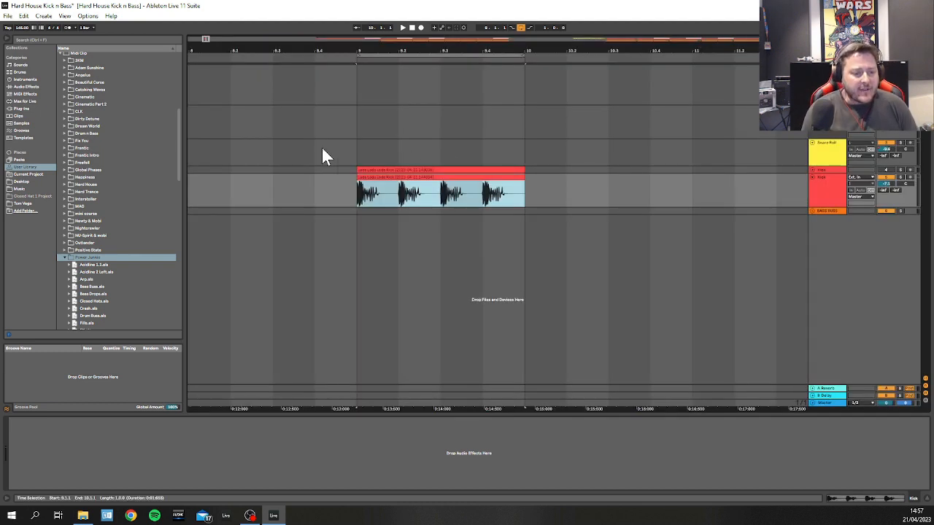
click(816, 196)
click(355, 195)
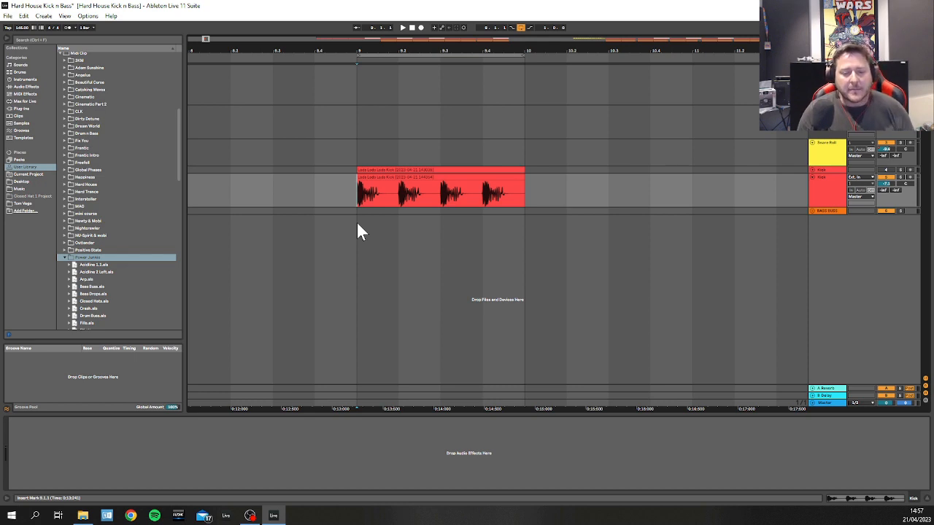
click(818, 198)
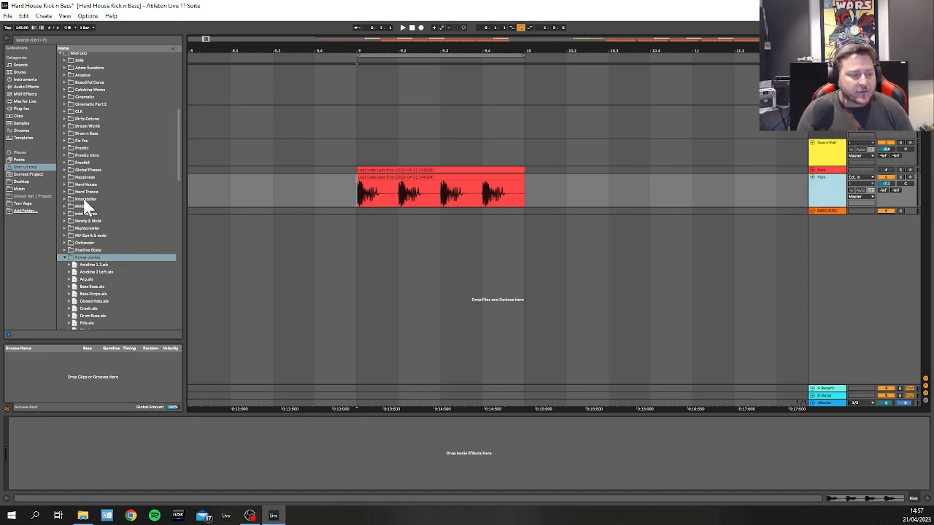
Step: Collapse the Power Junkie folder and look through the Current Project and User Library contents
click(66, 260)
scroll(92, 212, down, 3)
click(22, 175)
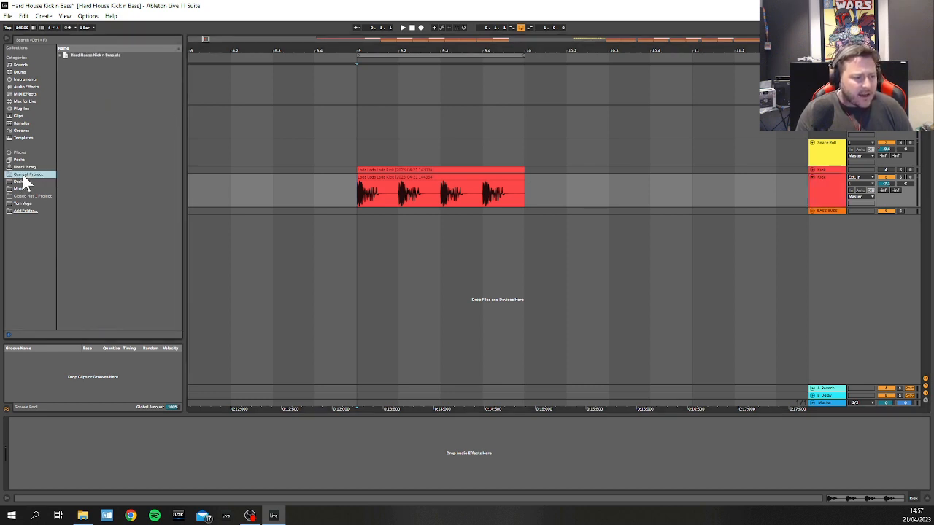
click(22, 167)
scroll(81, 212, down, 2)
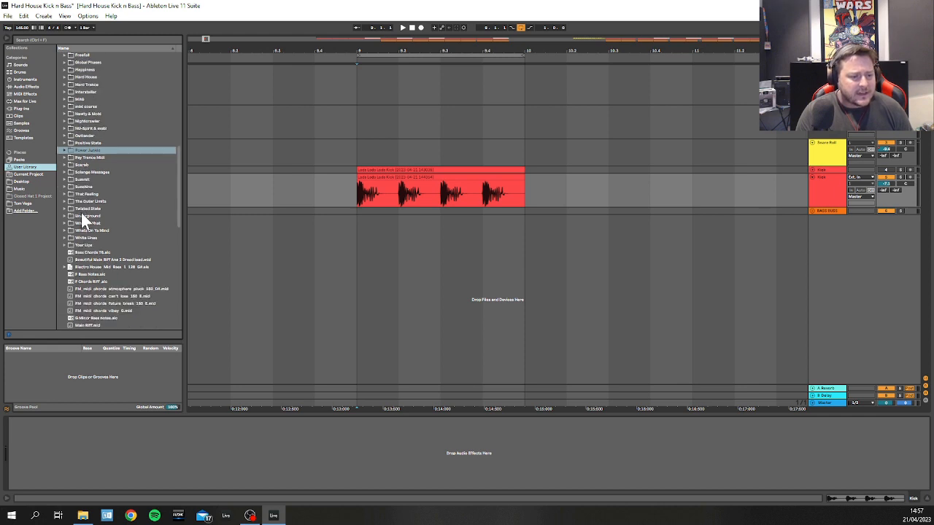
Step: Add the Limiter from the Dynamics audio effects to the BASS BUSS track
click(390, 173)
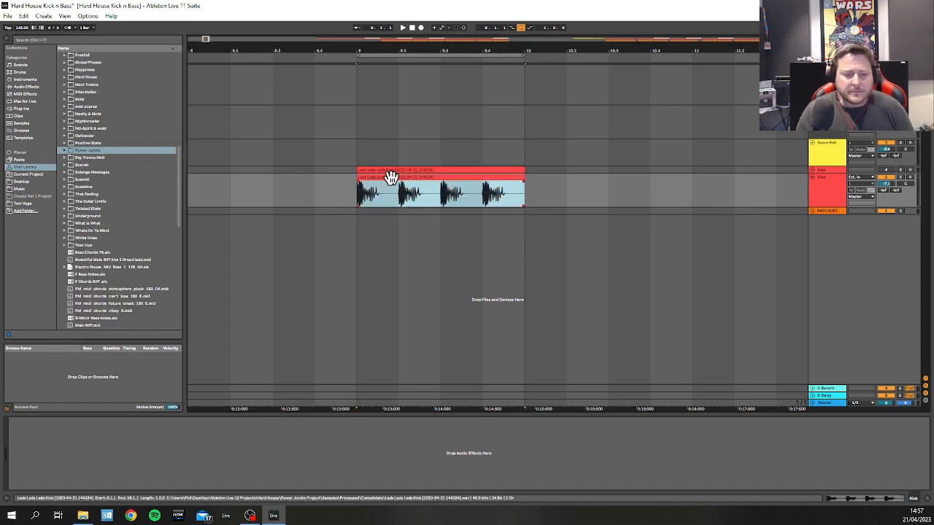
click(828, 188)
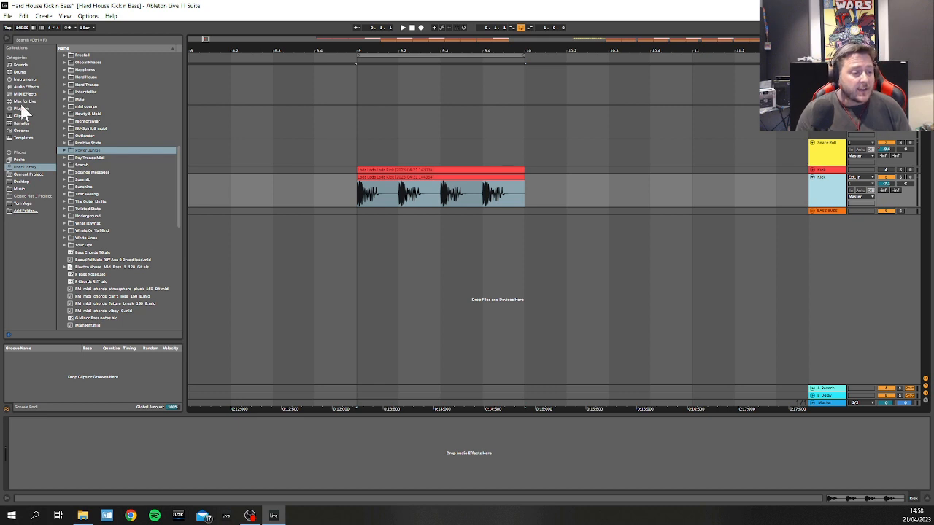
click(370, 197)
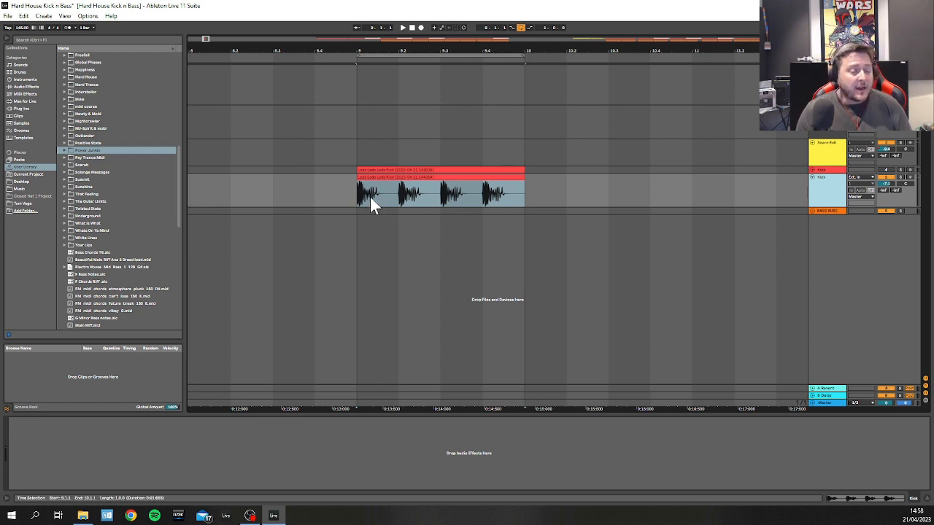
click(471, 179)
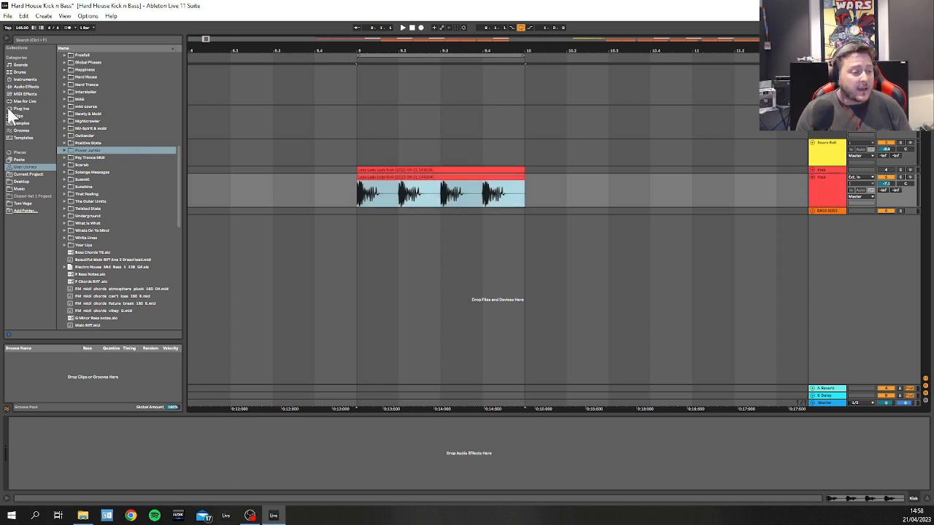
click(20, 87)
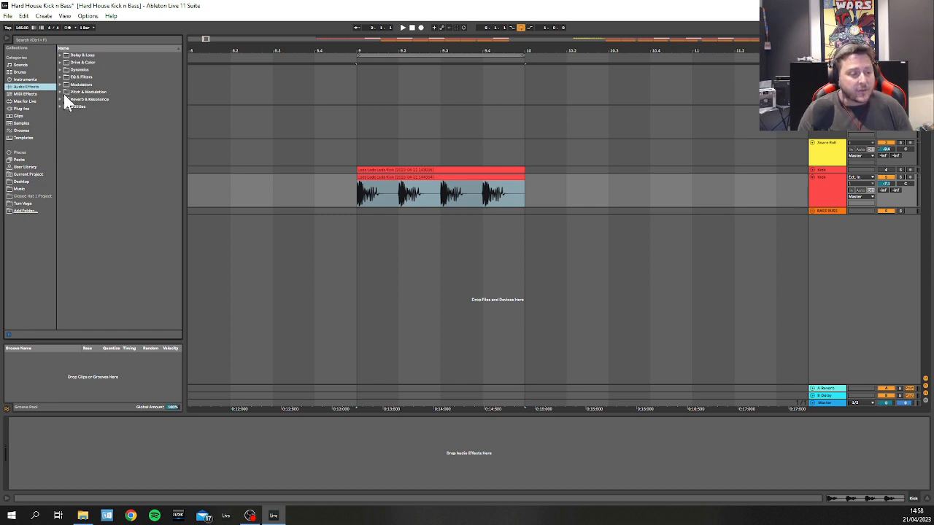
click(59, 68)
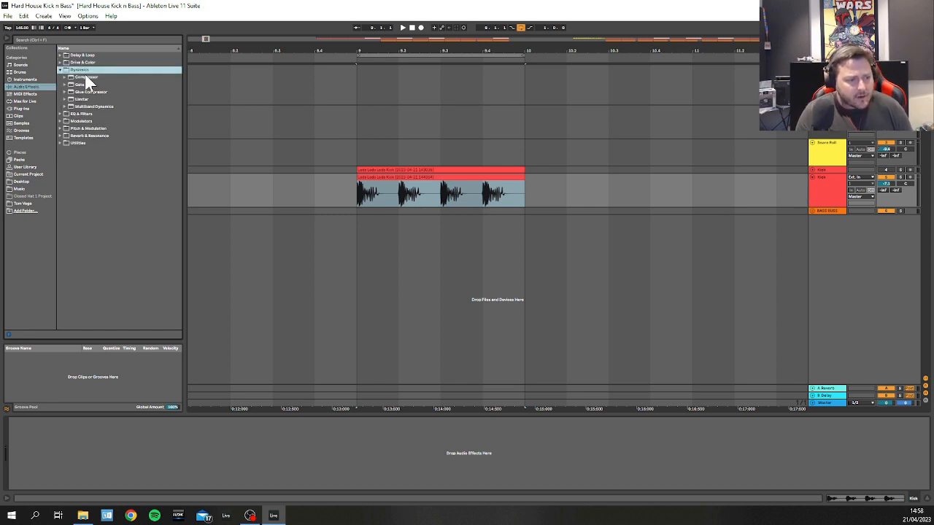
drag(78, 99, 366, 211)
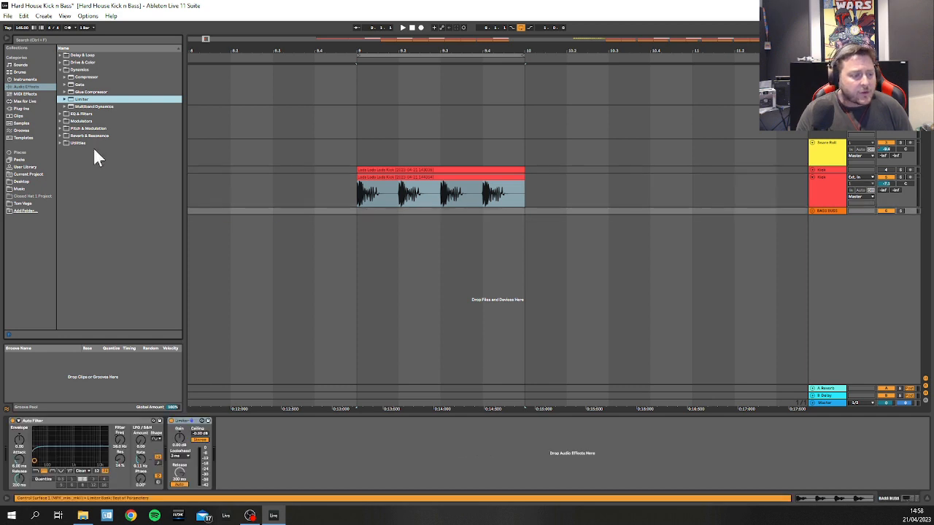
Step: Delete the Limiter from the BASS BUSS track
click(182, 429)
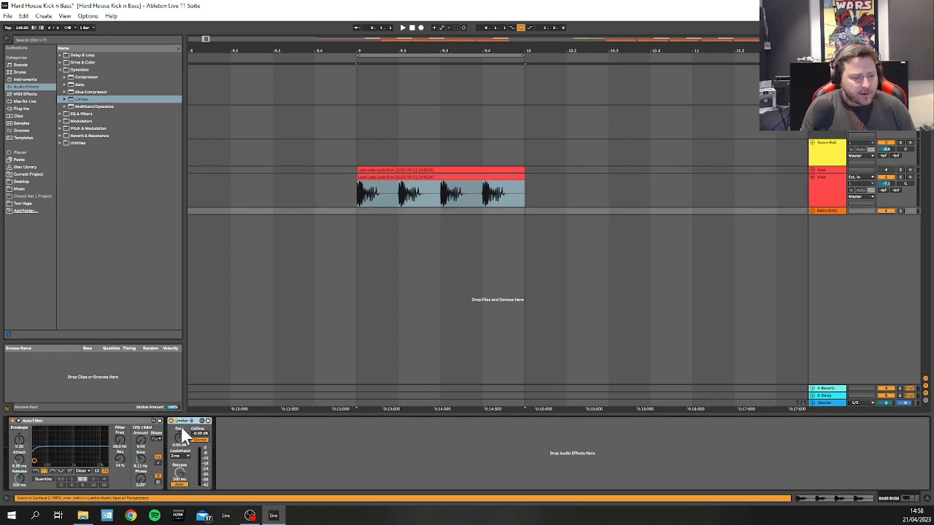
key(Delete)
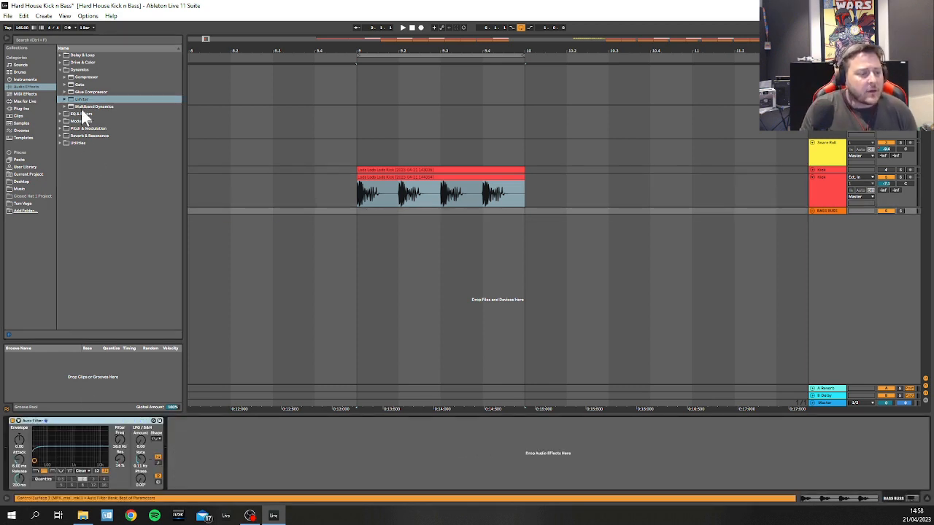
Step: Add the Utility audio effect to the lower Kick track and switch on its Mono option
click(83, 143)
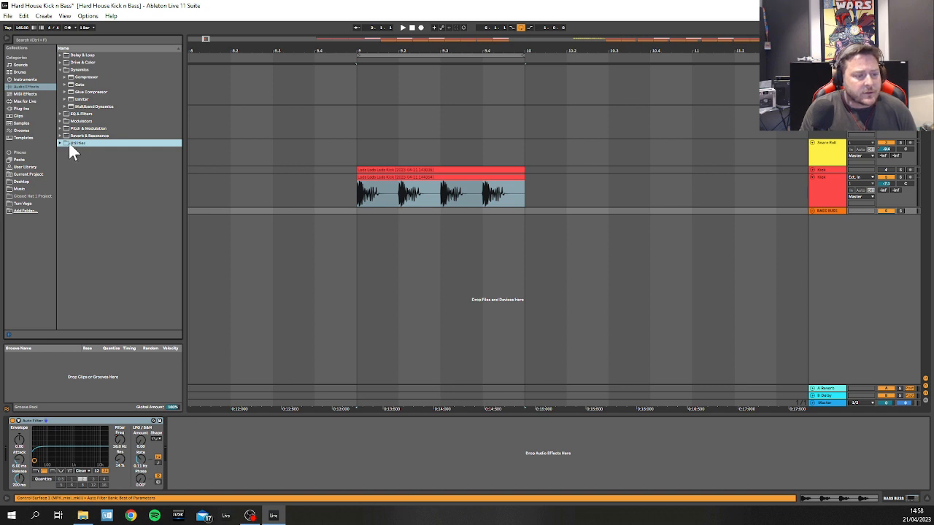
click(62, 141)
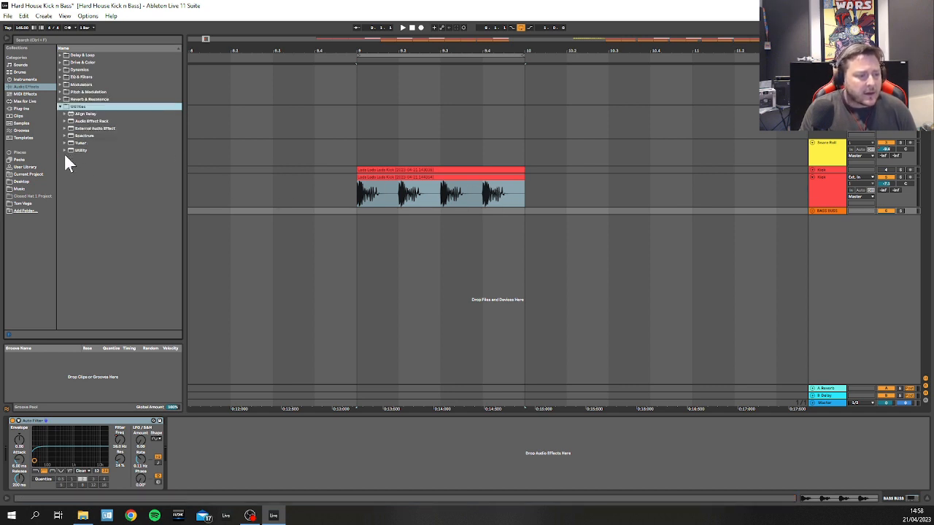
drag(76, 149, 434, 195)
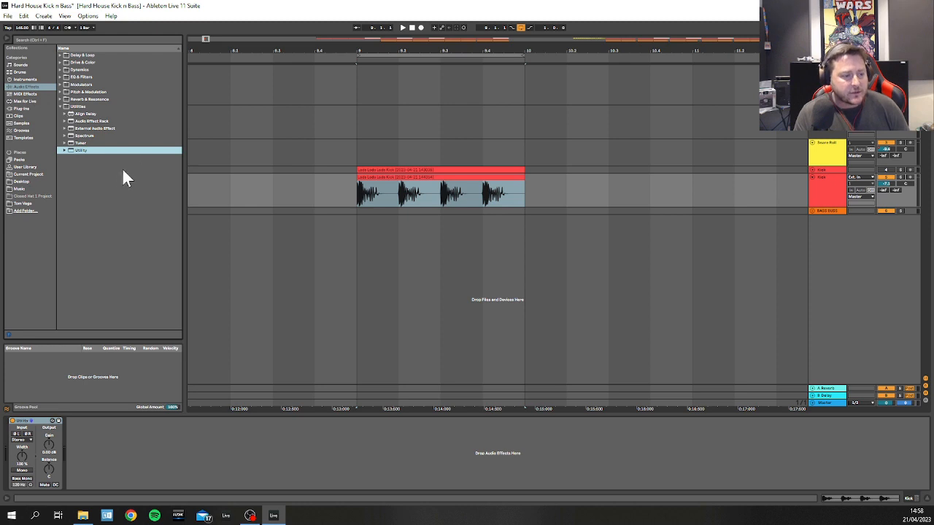
click(22, 471)
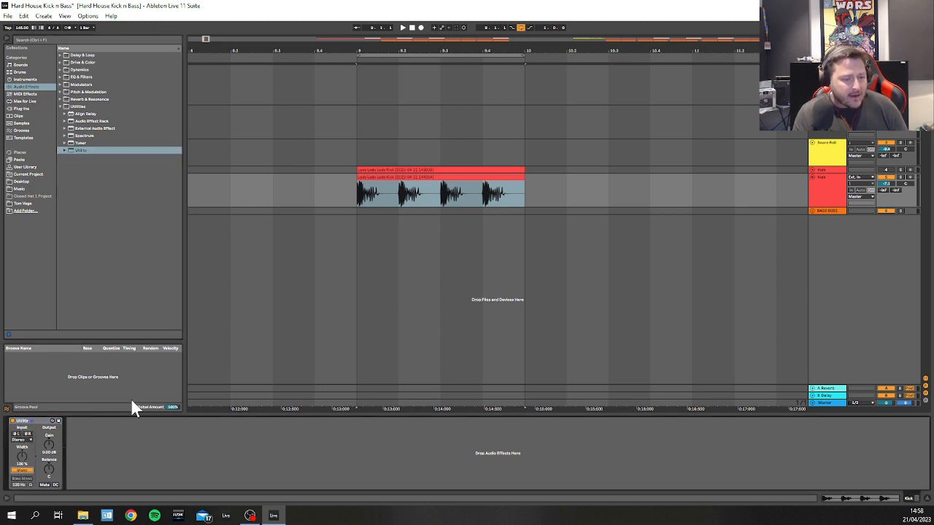
Step: Place the insert marker at bar 9 on the lower Kick track and solo that track
click(415, 192)
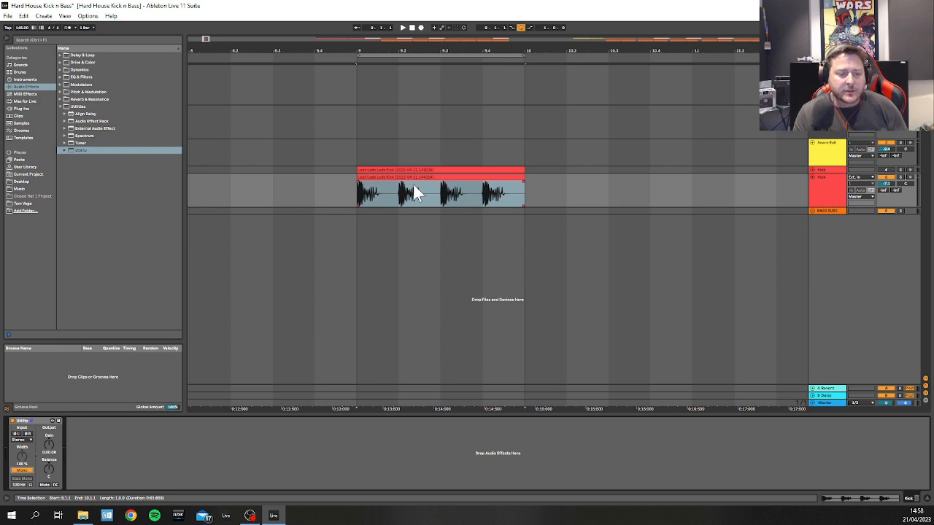
click(837, 193)
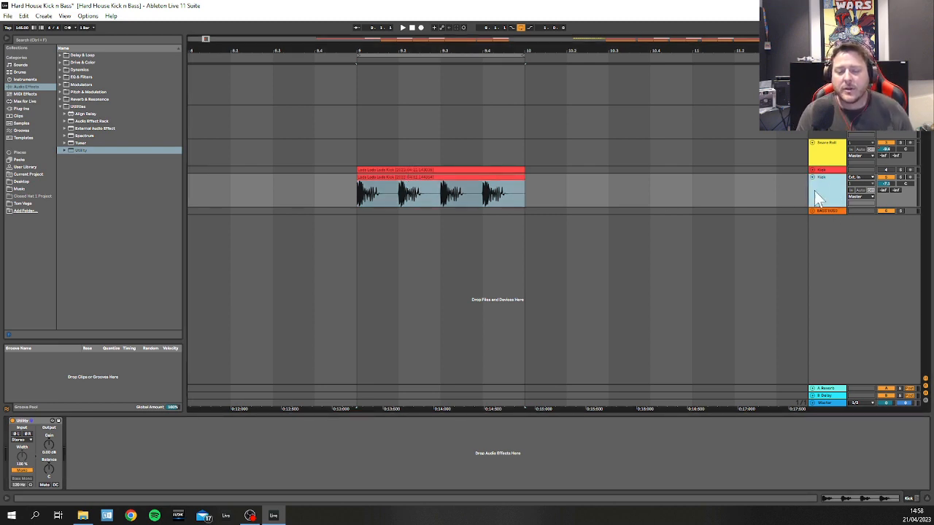
click(358, 197)
click(821, 183)
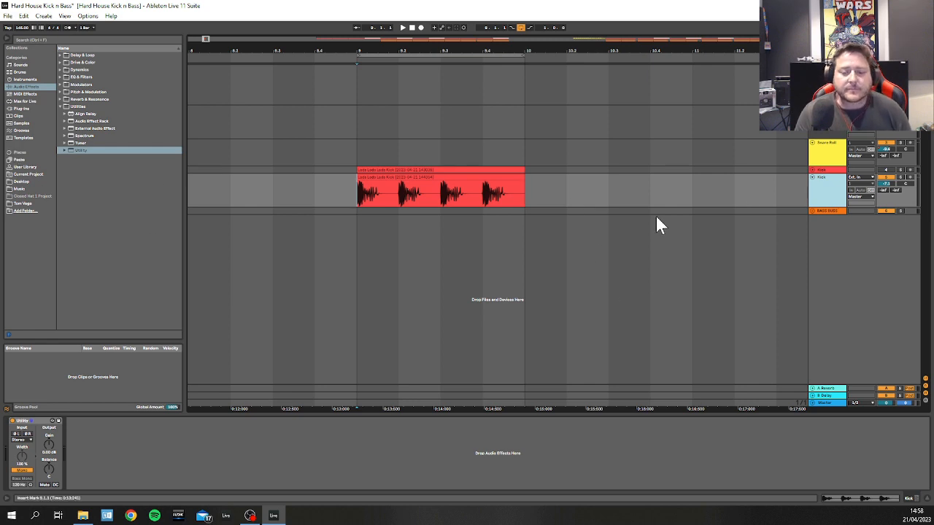
click(902, 178)
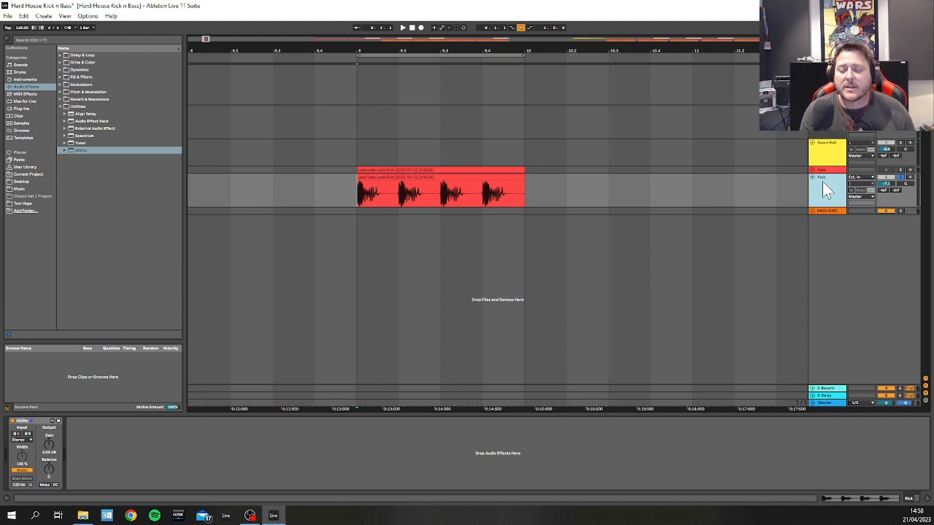
Step: Add the Ozone Imager 2 VST plug-in after Utility on the lower Kick track
click(16, 108)
click(61, 55)
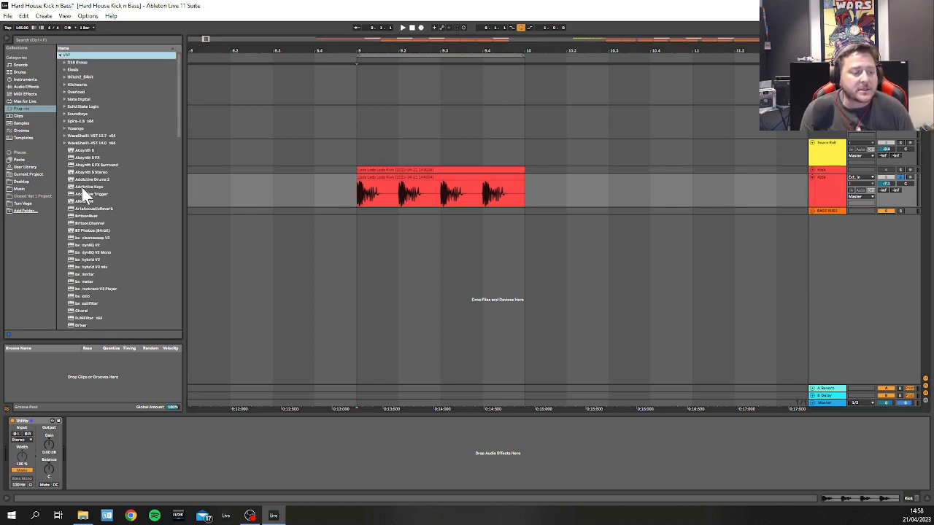
scroll(82, 194, down, 5)
scroll(85, 204, down, 5)
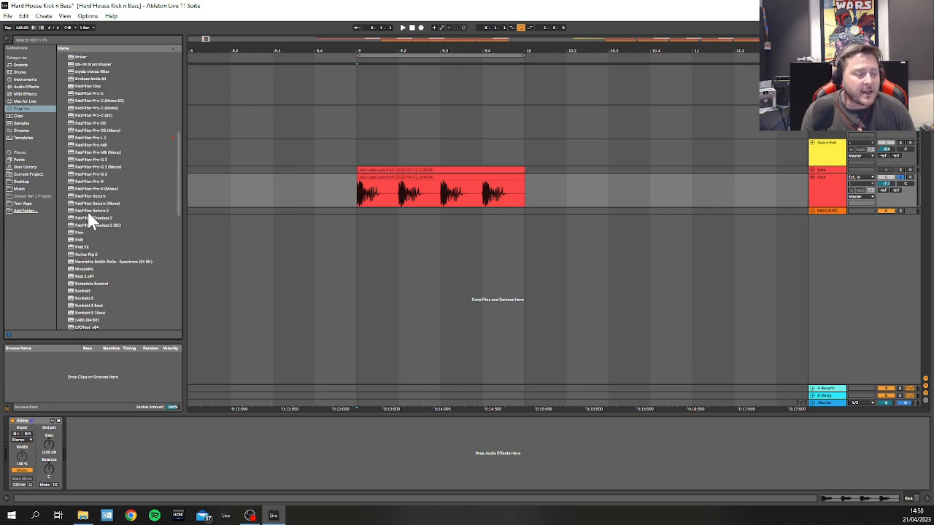
scroll(88, 218, down, 2)
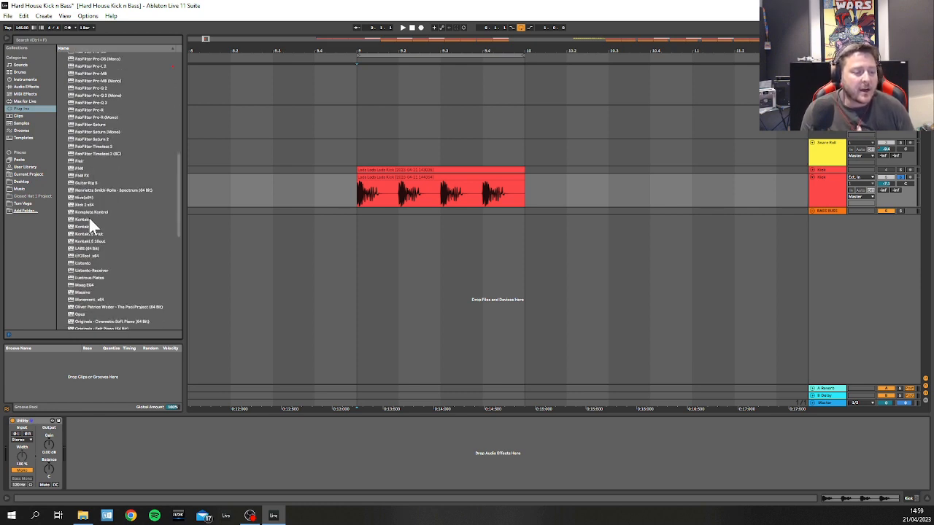
scroll(89, 208, down, 2)
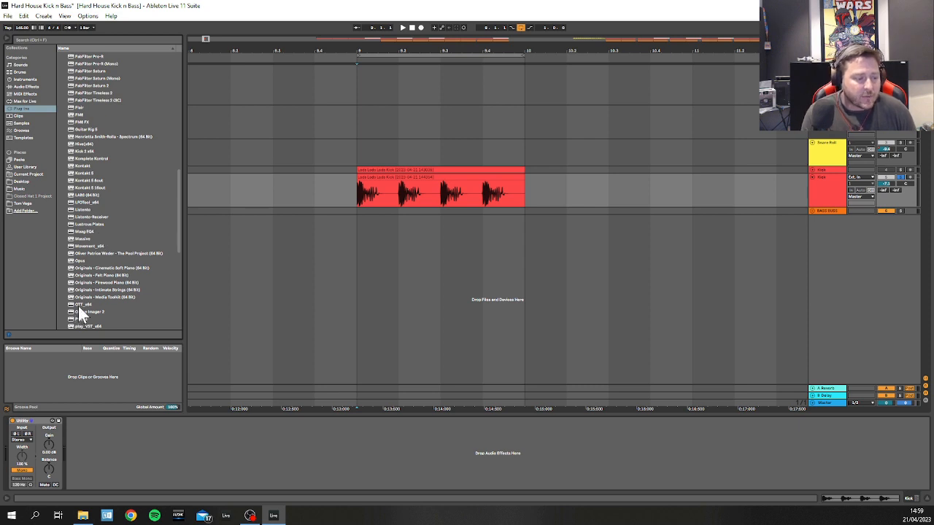
scroll(83, 273, down, 2)
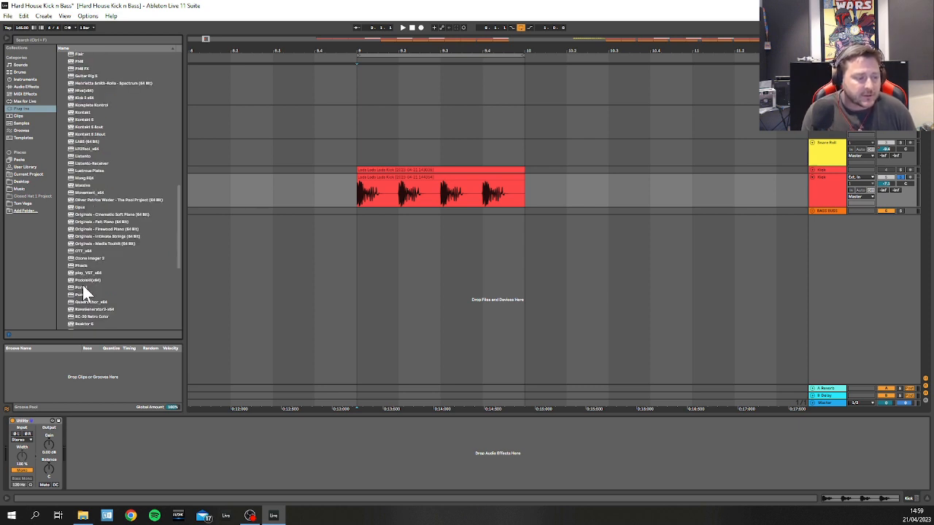
click(82, 260)
drag(82, 259, 826, 193)
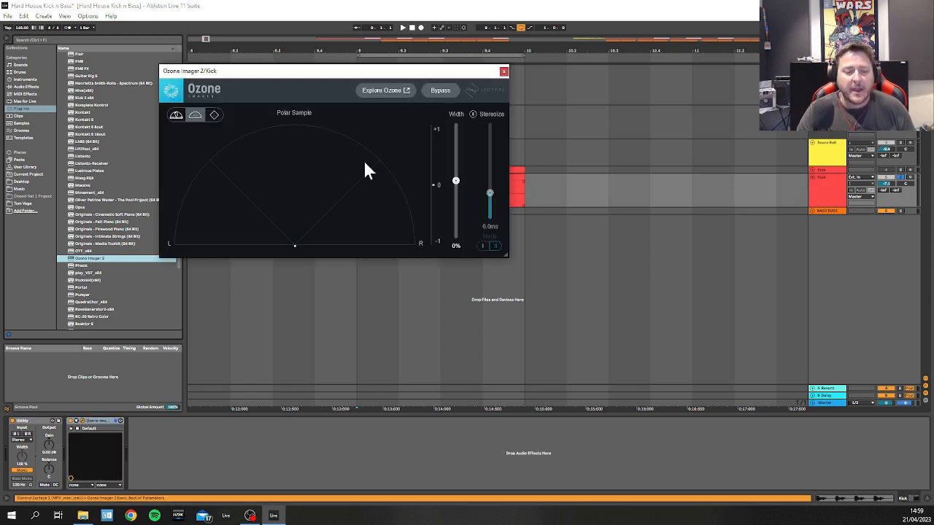
Step: Play the kick loop to check its stereo image in Ozone Imager 2, closing the plug-in window and stopping playback
key(space)
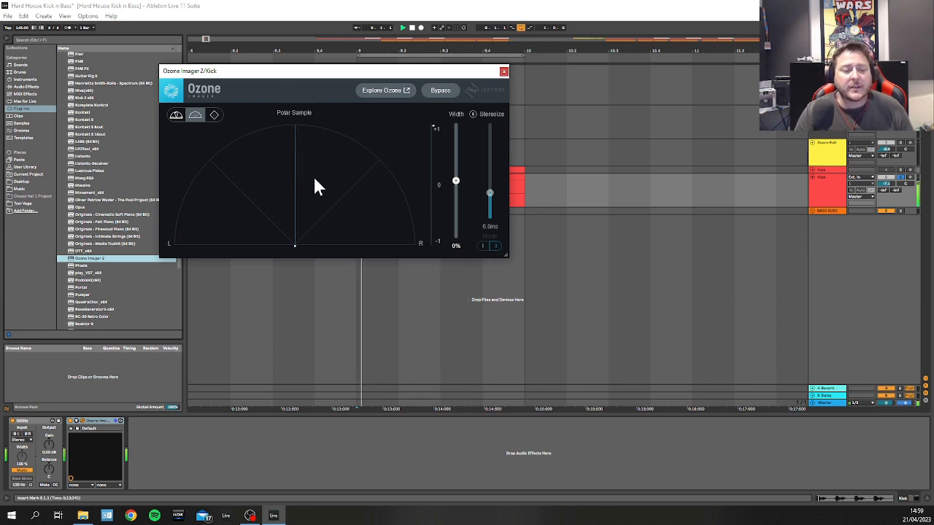
click(503, 71)
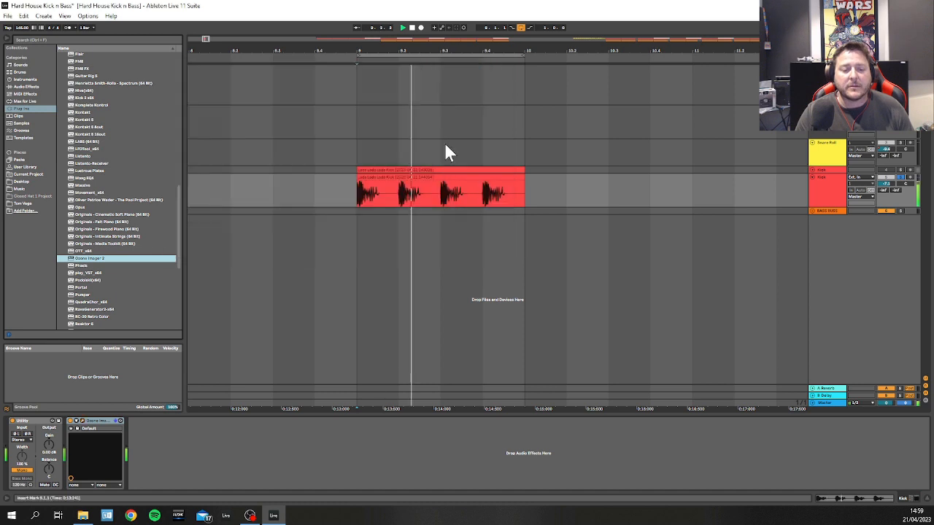
key(space)
Step: Remove Ozone Imager 2 from the lower Kick track's device chain
click(821, 183)
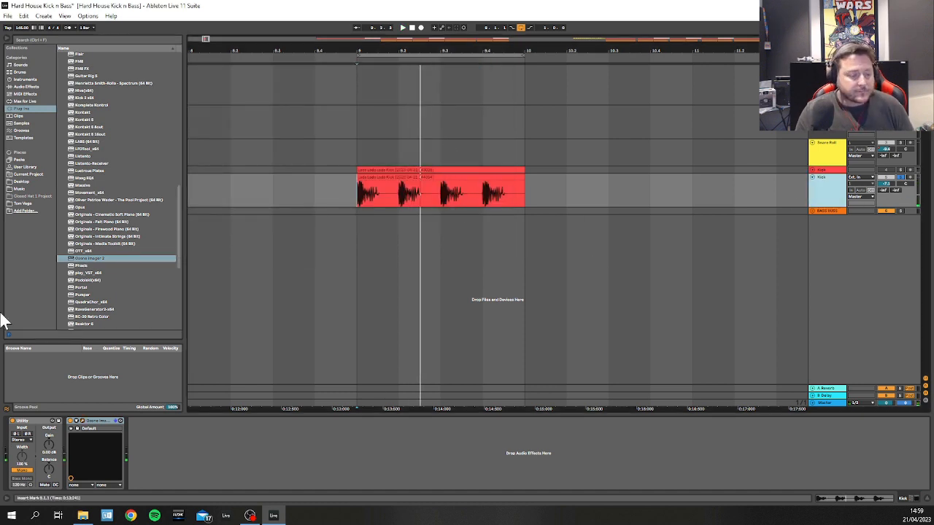
click(92, 421)
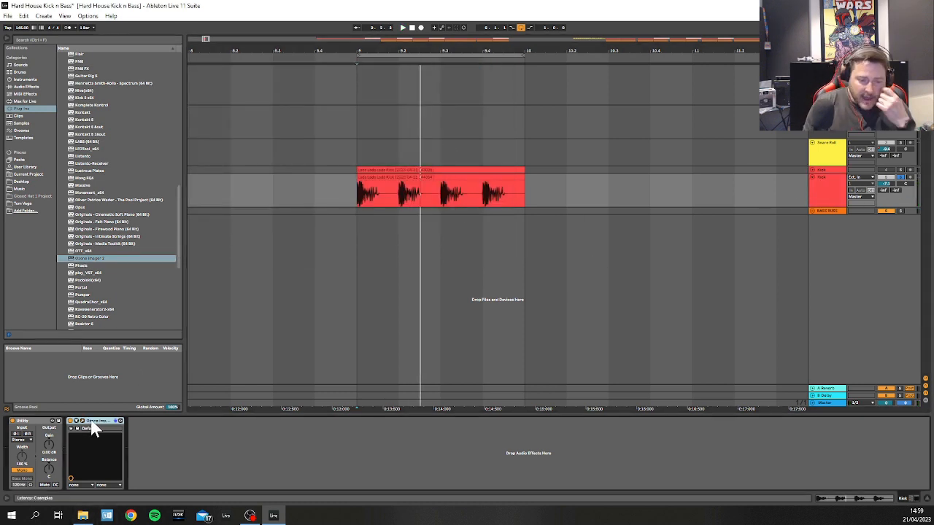
key(Delete)
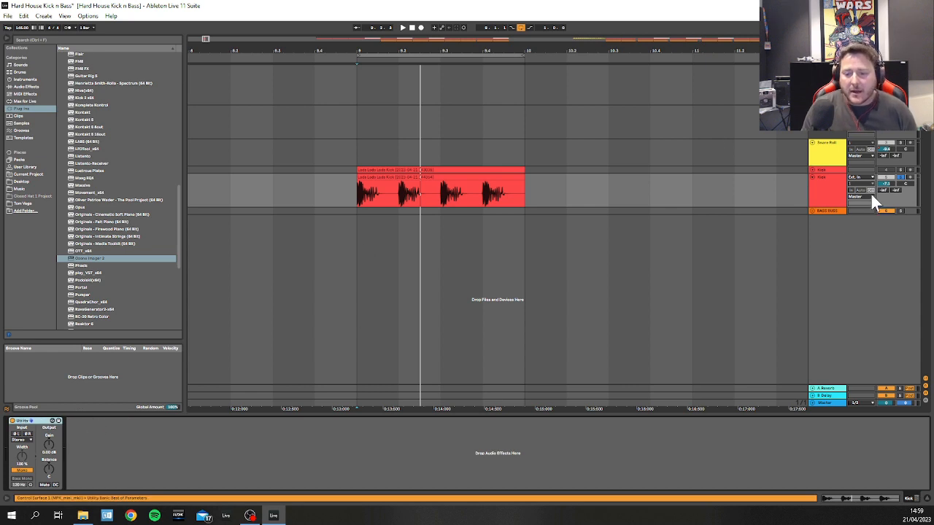
Step: Add EQ Eight from the EQ & Filters audio effects after Utility on the lower Kick track
click(830, 191)
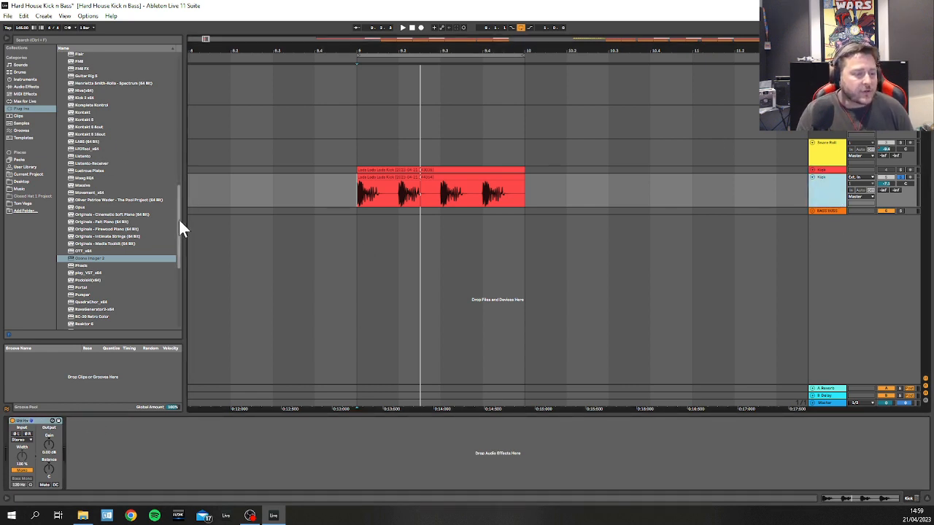
drag(179, 220, 179, 199)
scroll(87, 182, up, 2)
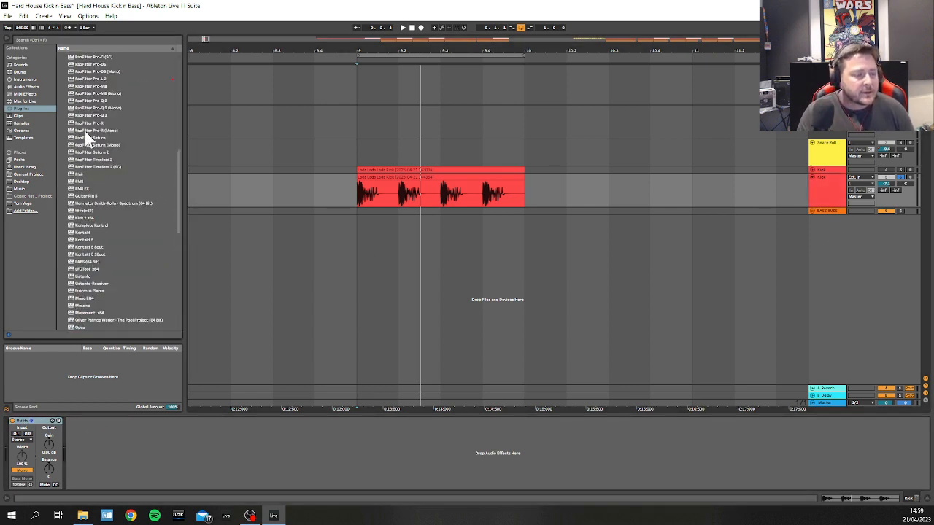
scroll(84, 131, up, 2)
scroll(113, 124, up, 4)
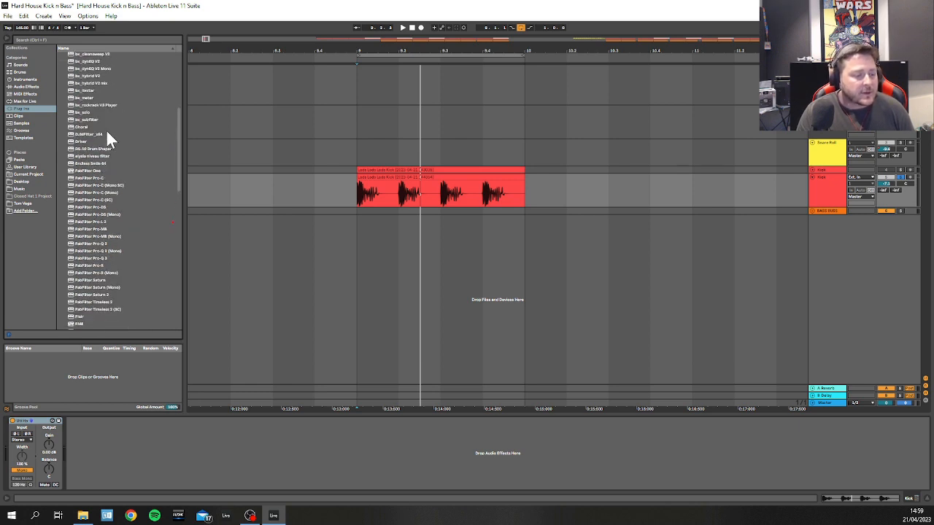
click(19, 86)
click(60, 77)
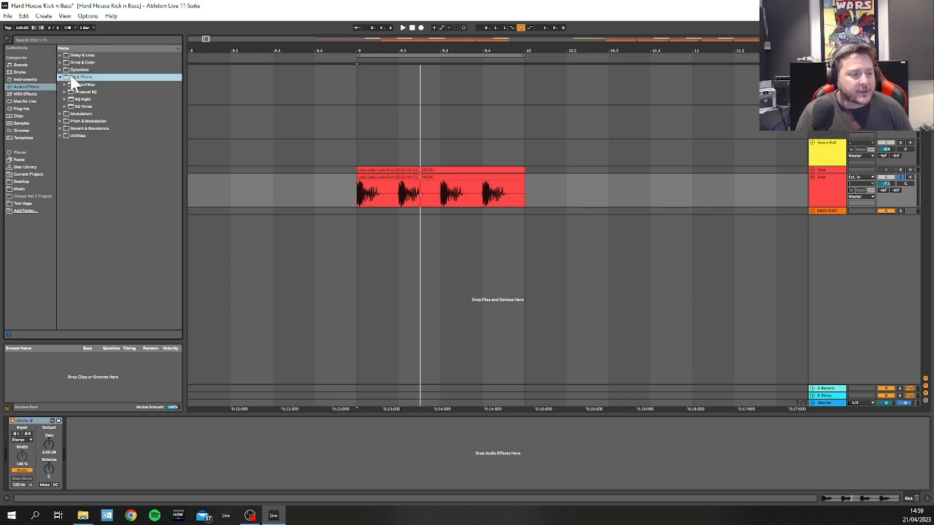
drag(79, 100, 132, 452)
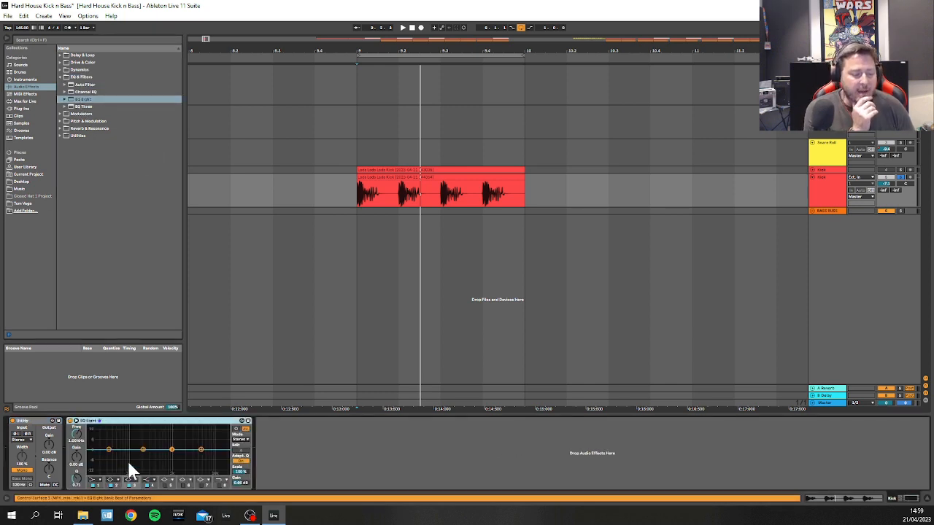
Step: Expand the EQ Eight display and briefly play the kick loop to examine its frequency spectrum
click(79, 429)
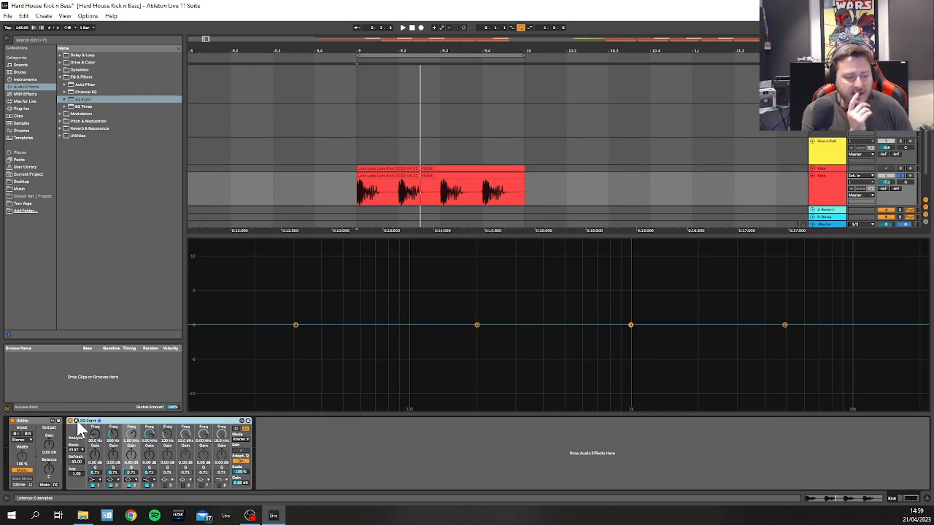
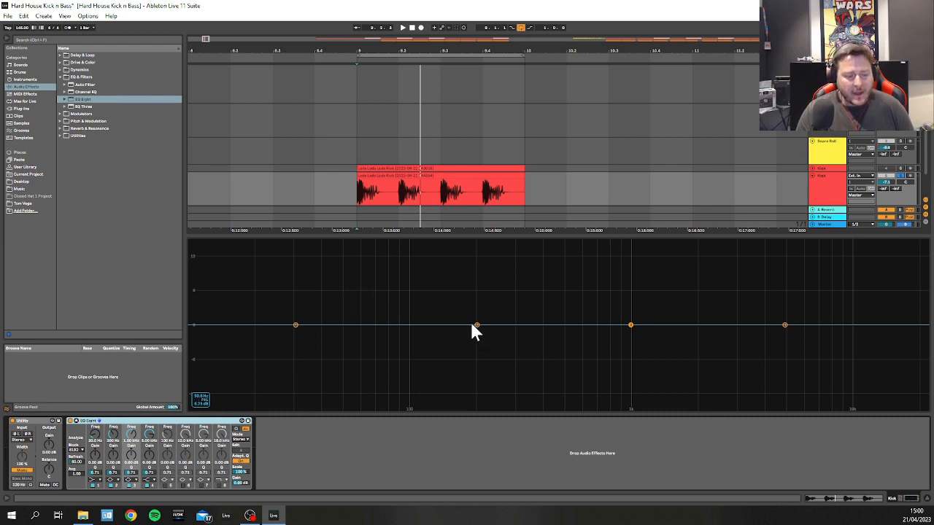
key(space)
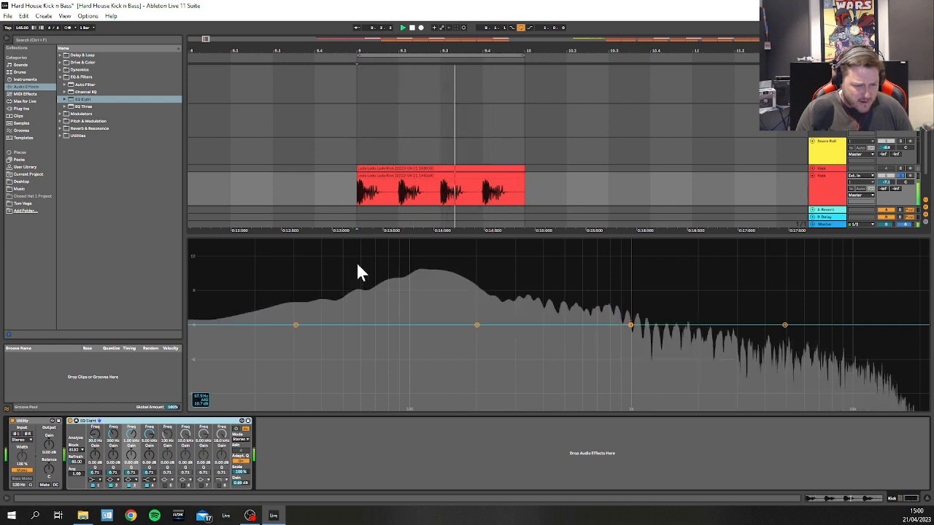
key(space)
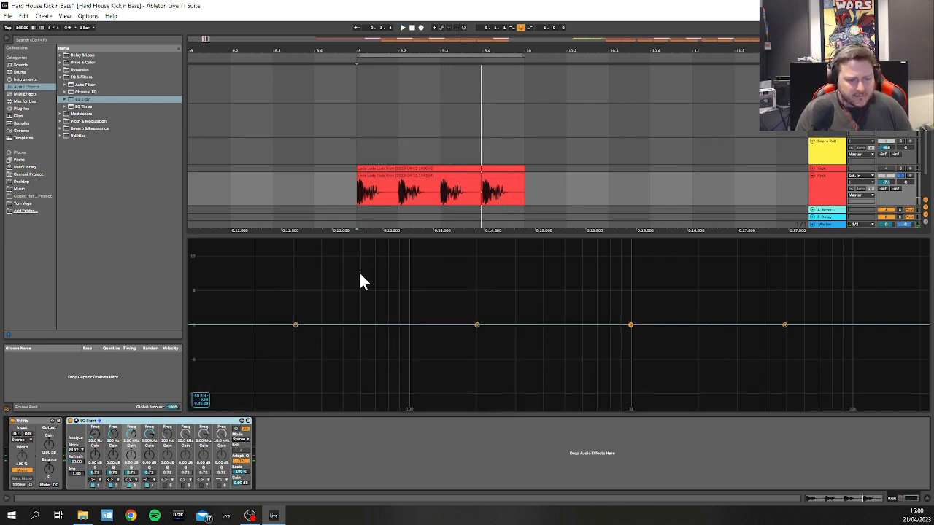
Step: During playback, boost the kick with EQ Eight's second band at about 58 Hz and narrow its Q to 14.1
key(Escape)
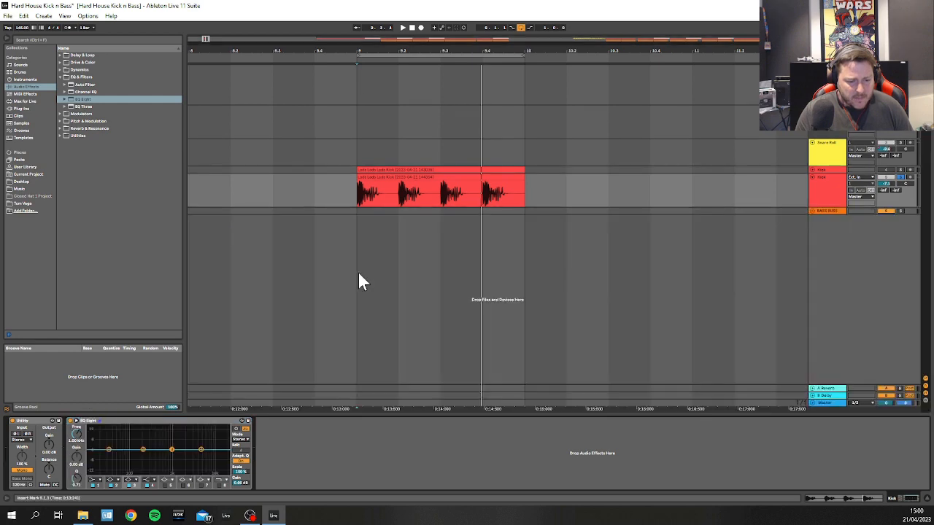
double_click(379, 175)
key(shift+Tab)
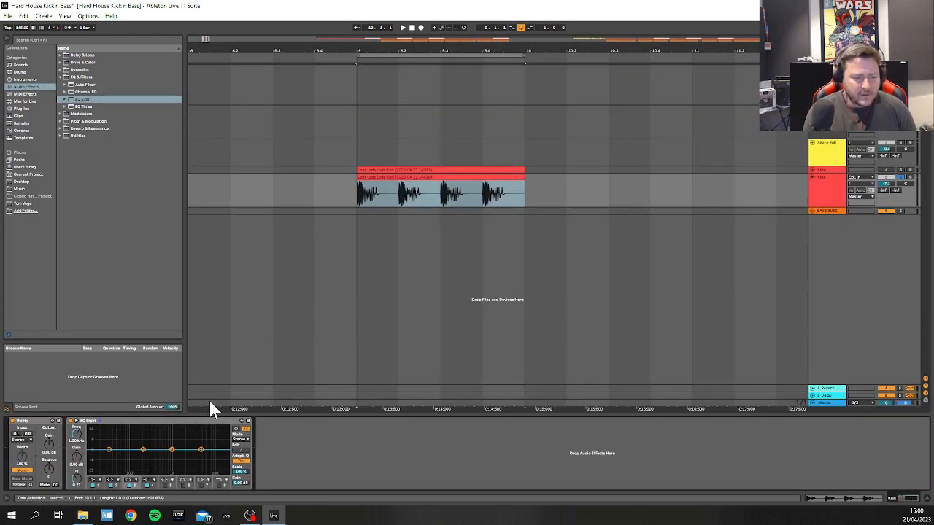
click(87, 432)
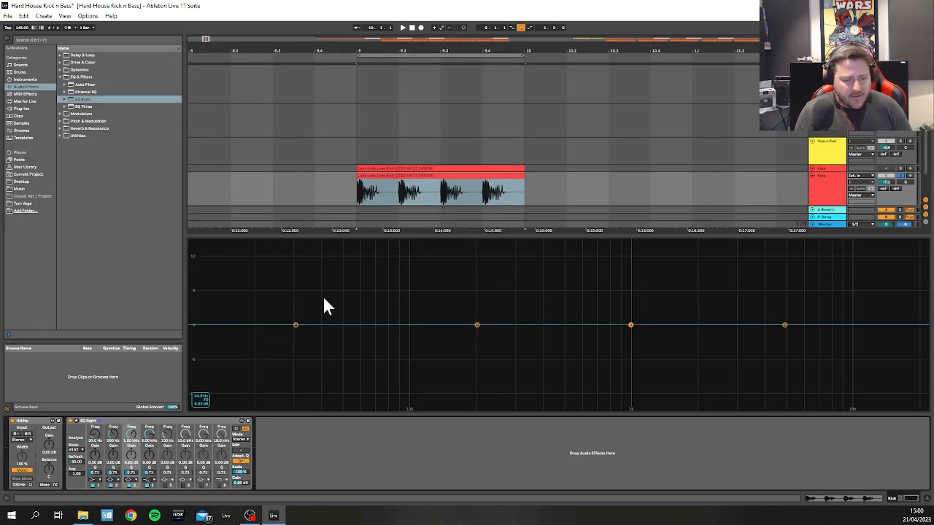
key(space)
drag(477, 324, 357, 315)
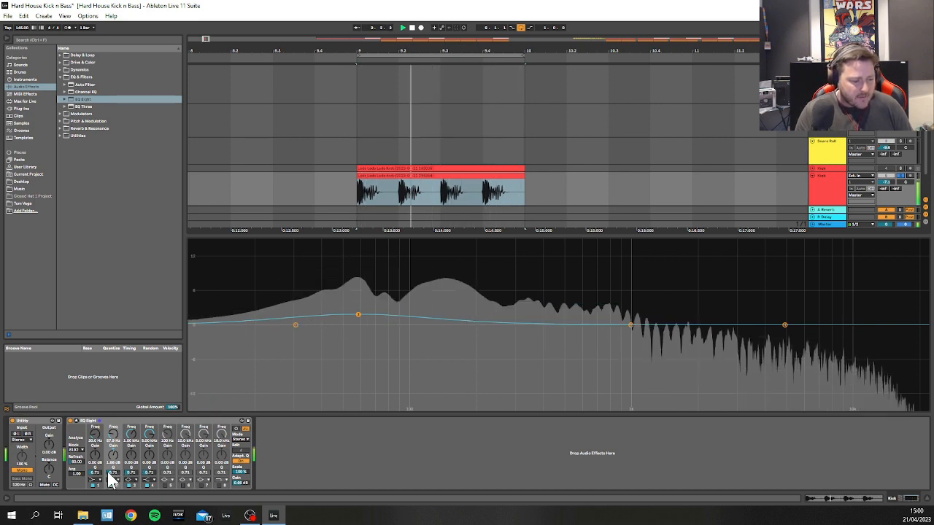
drag(113, 472, 113, 401)
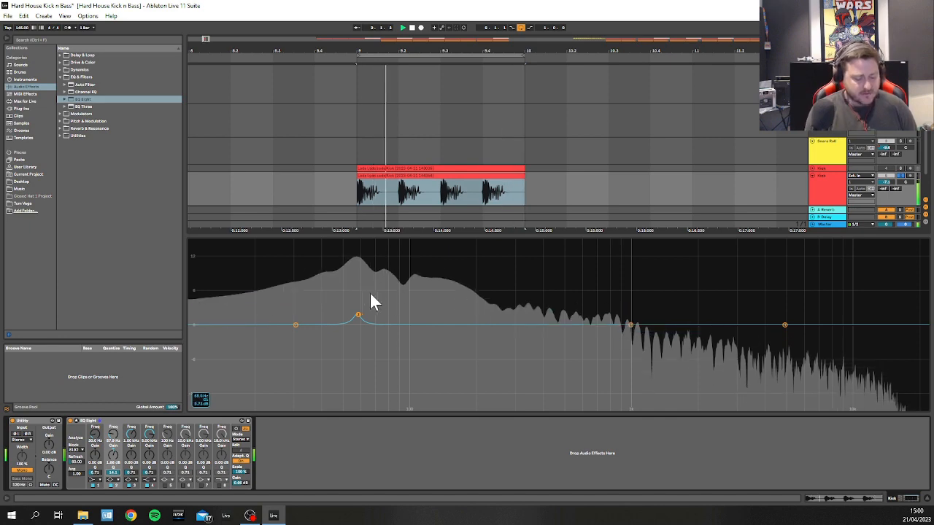
key(shift+Tab)
key(shift+Tab)
key(Tab)
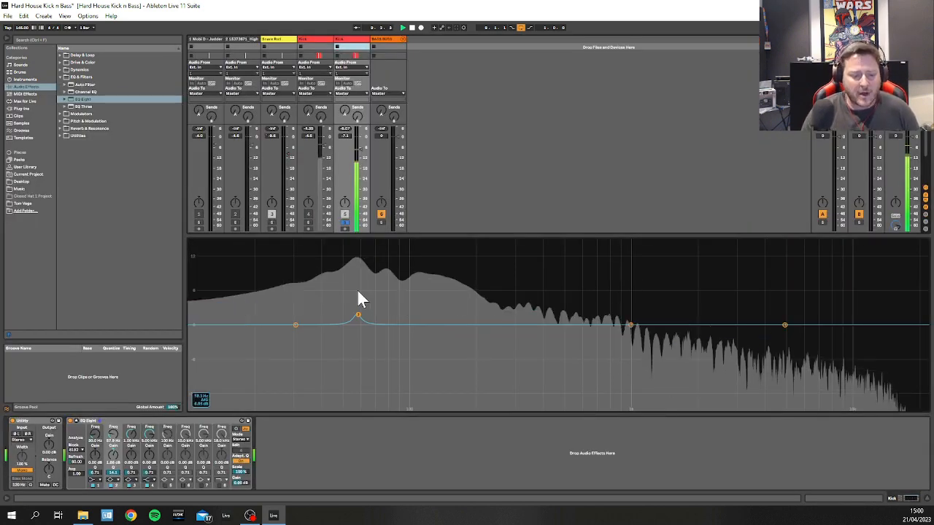
key(shift+Tab)
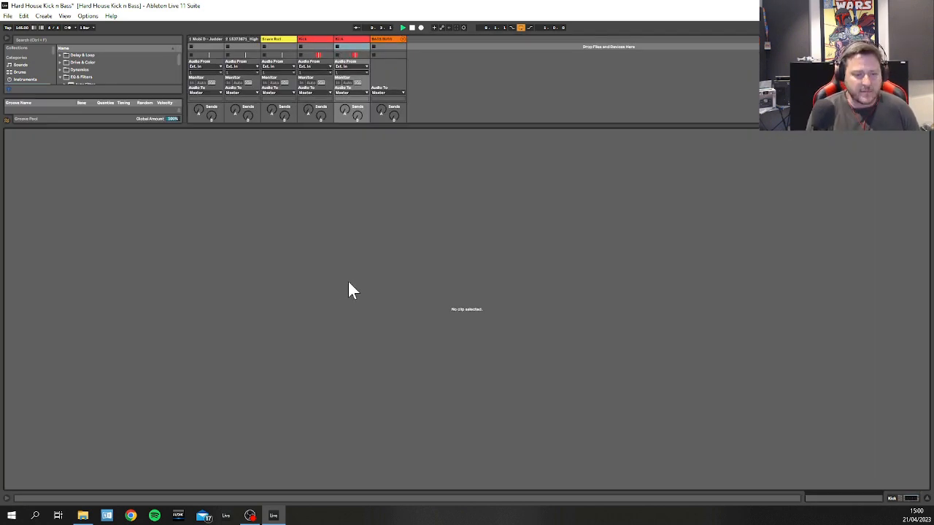
key(Tab)
key(shift+Tab)
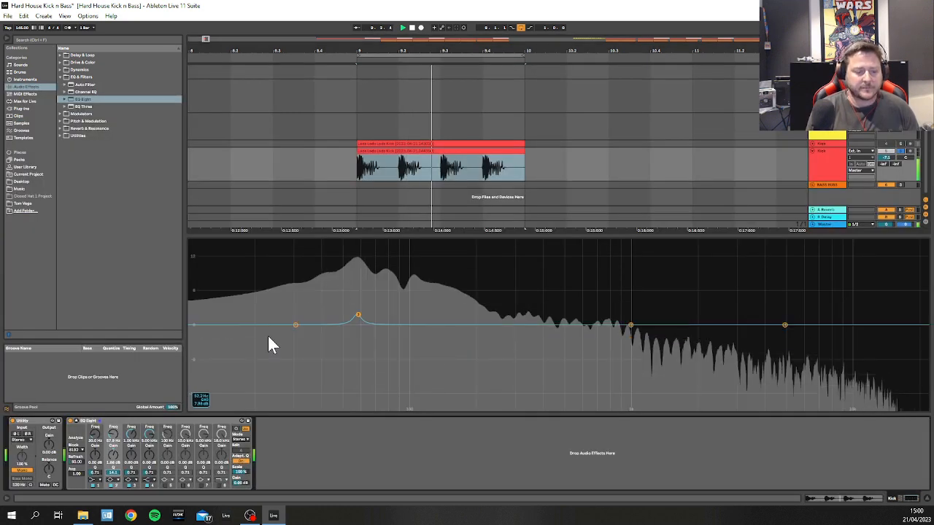
Step: Collapse EQ Eight's enlarged display and select the Kick audio track
click(78, 428)
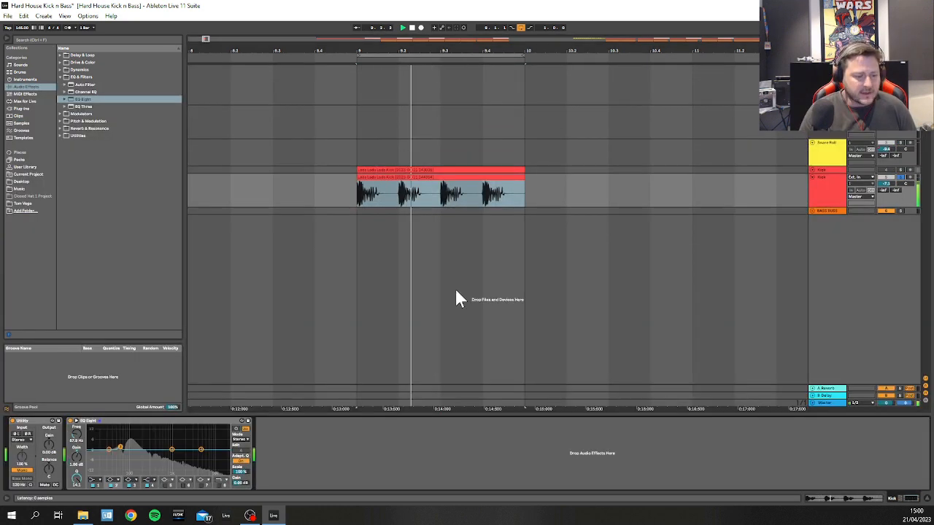
click(827, 194)
click(403, 170)
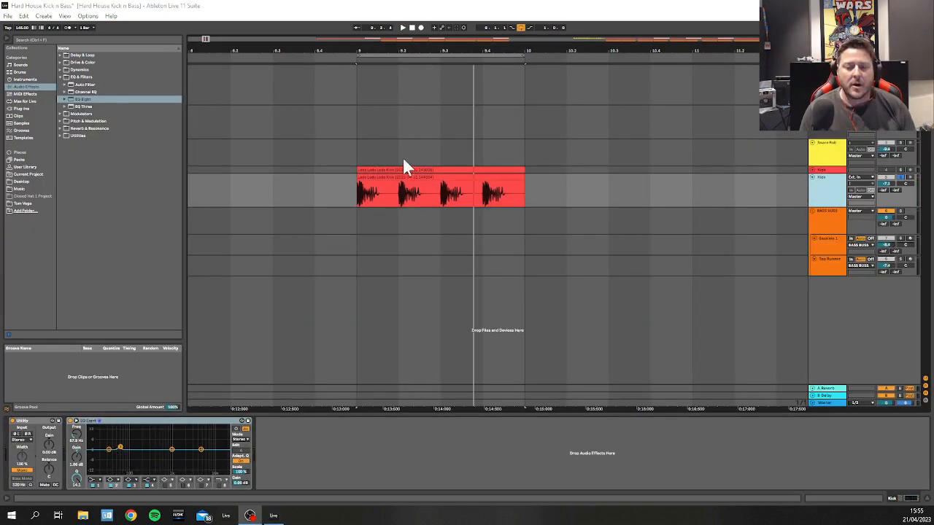
Step: Insert a new MIDI track directly below the Kick audio track
right_click(823, 192)
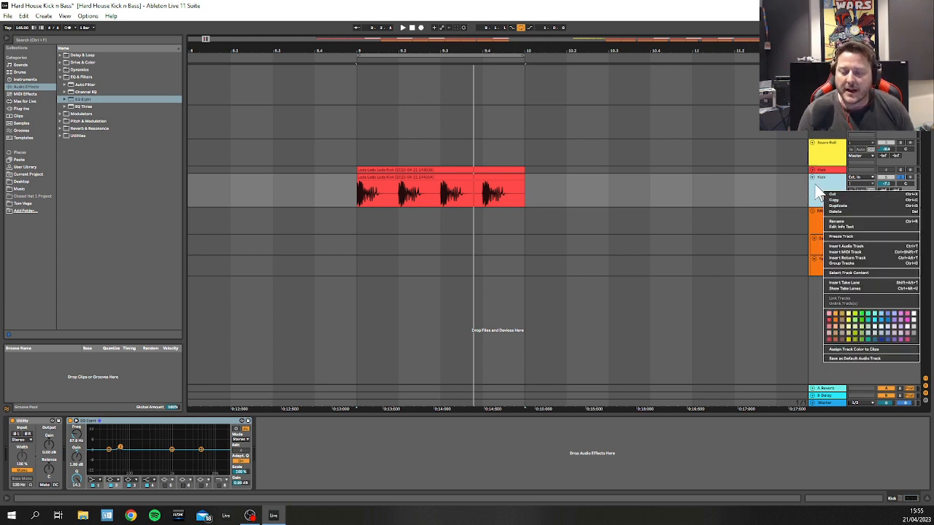
click(815, 186)
right_click(816, 187)
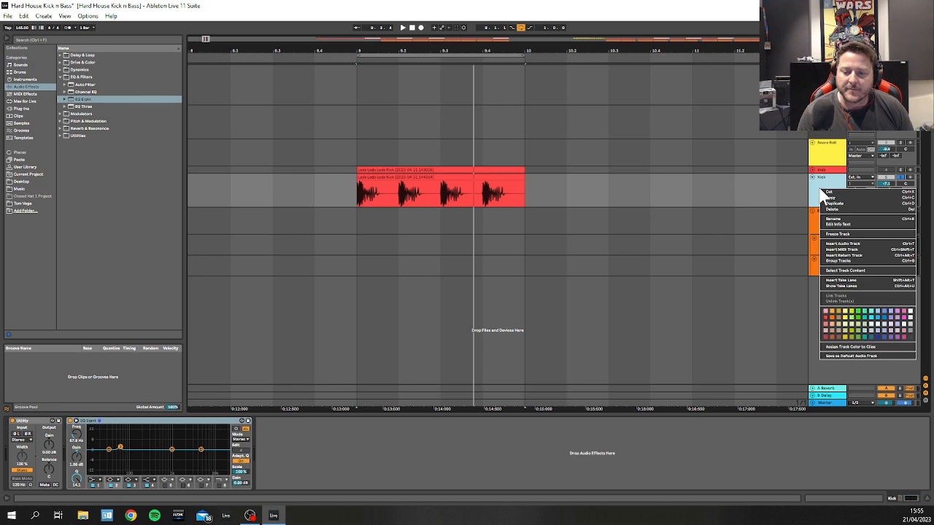
click(841, 250)
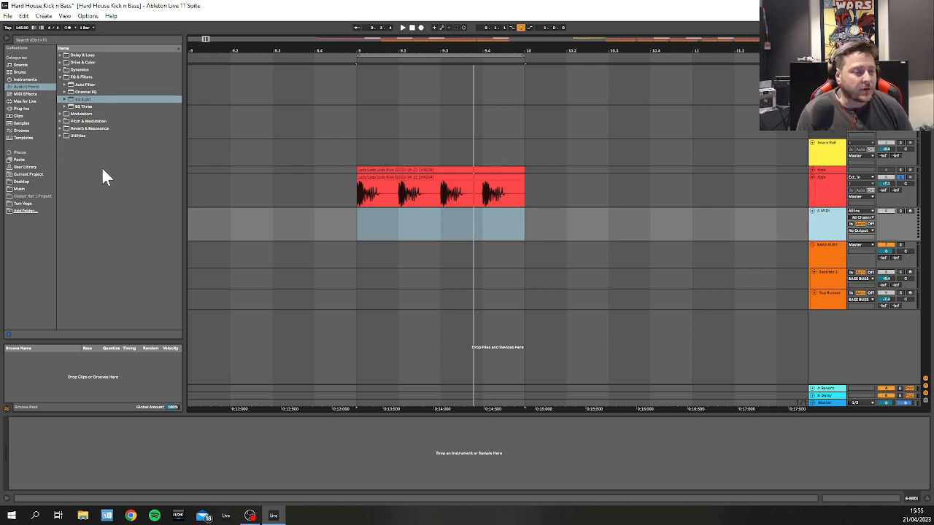
Step: Load the Spire-1.5 synth plug-in onto the new MIDI track and close its window
click(14, 108)
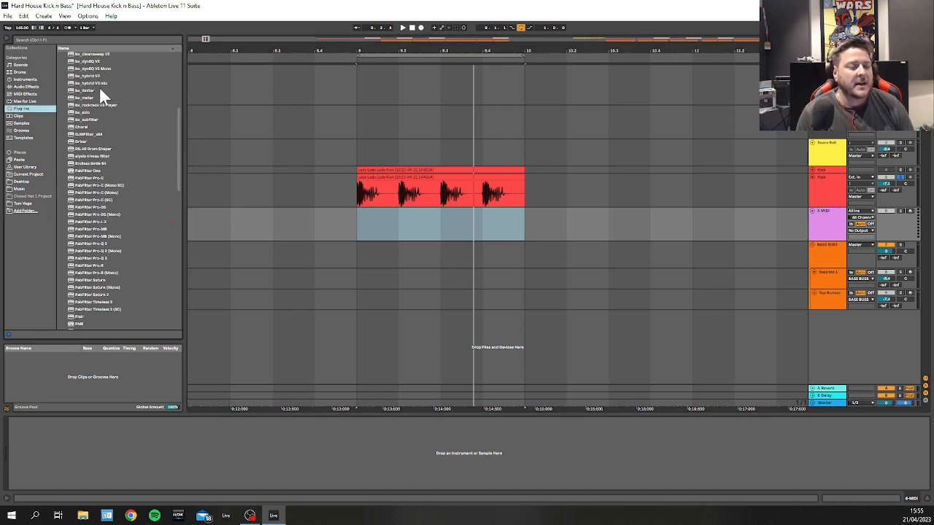
drag(180, 146, 173, 85)
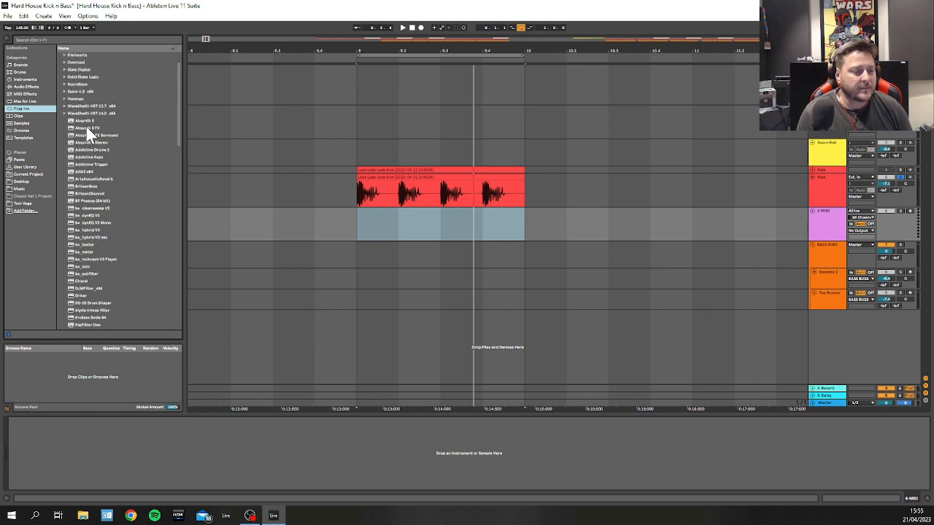
click(66, 91)
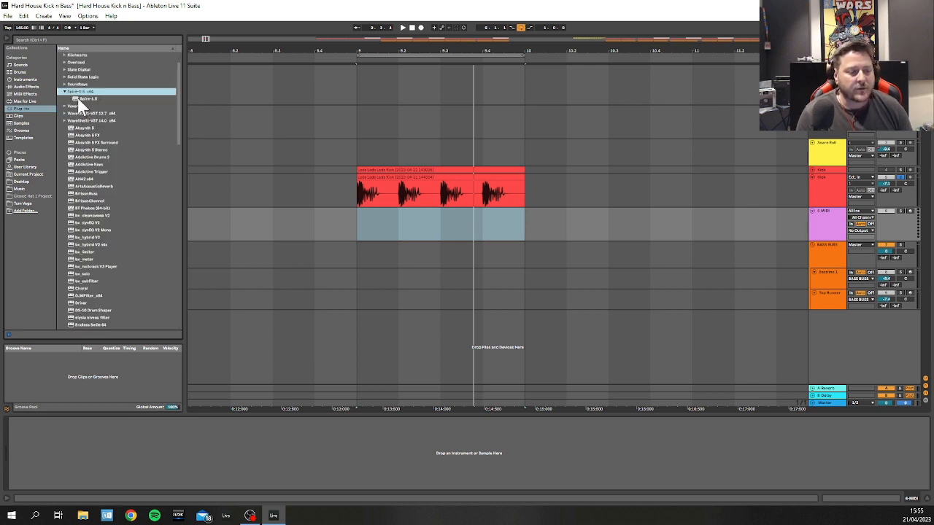
click(77, 98)
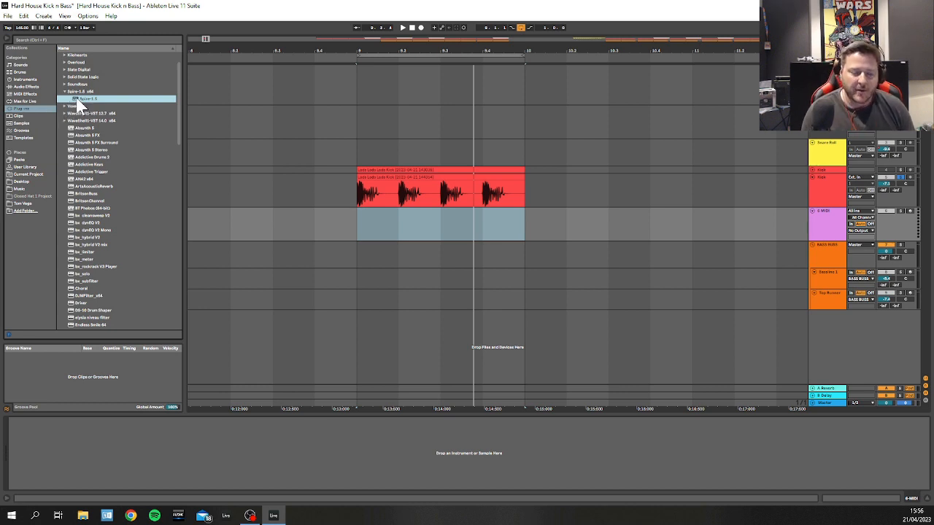
drag(76, 97, 355, 215)
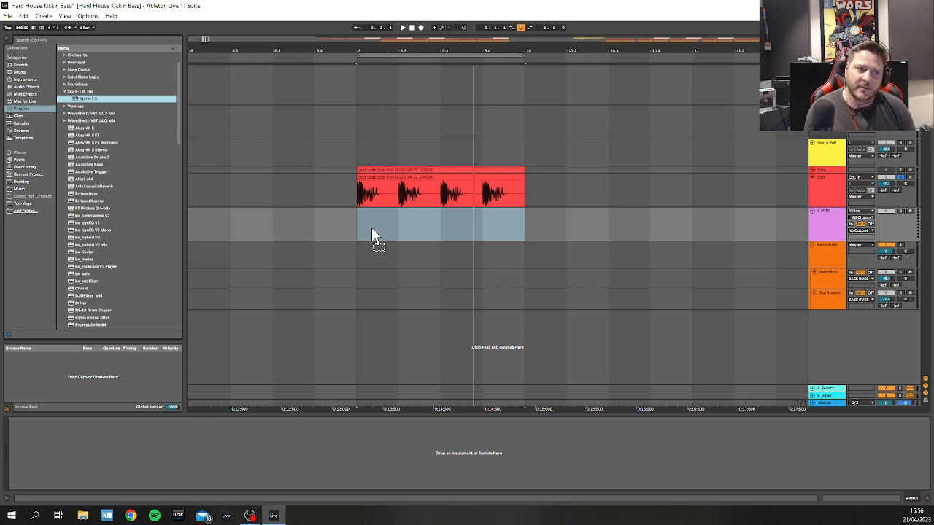
drag(371, 230, 371, 231)
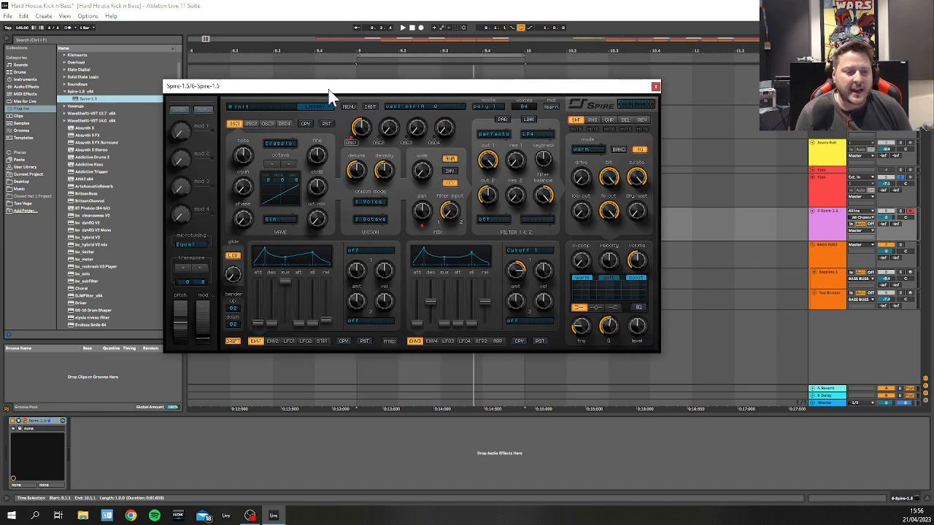
drag(329, 92, 413, 181)
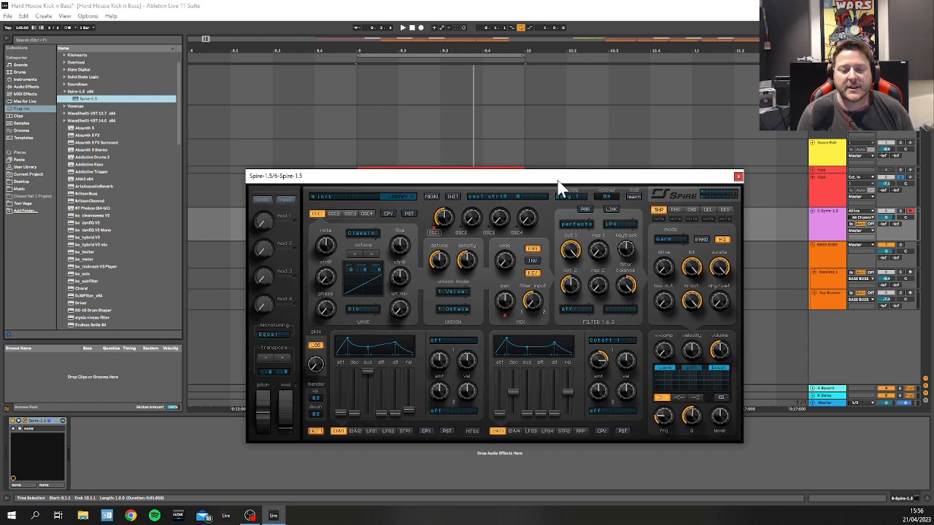
drag(558, 178, 569, 170)
click(750, 169)
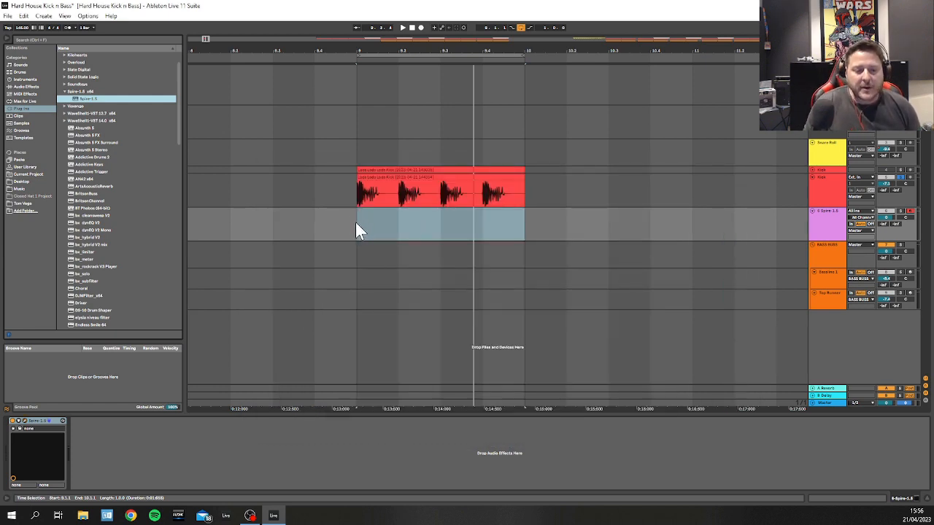
Step: Insert an empty one-bar MIDI clip on the Spire track at bar 9, beneath the kick clip
drag(356, 222, 508, 221)
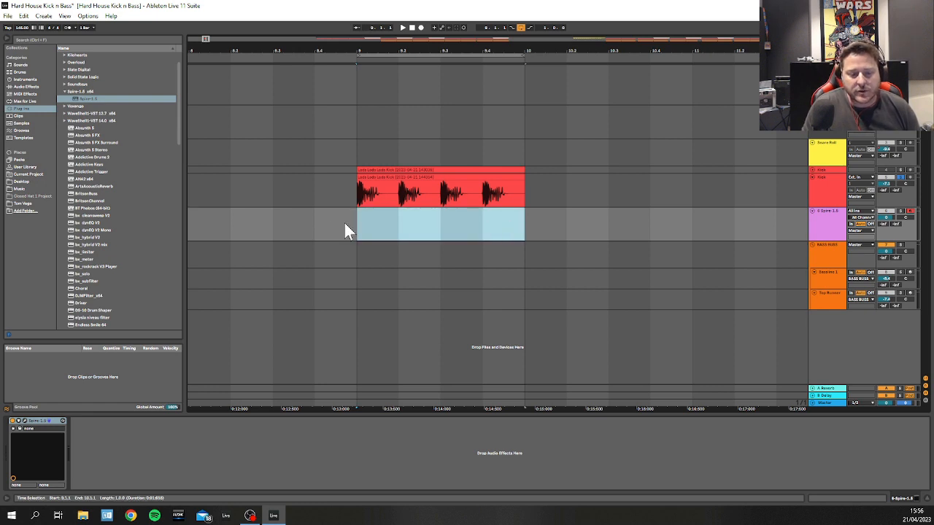
click(348, 226)
shift+click(506, 219)
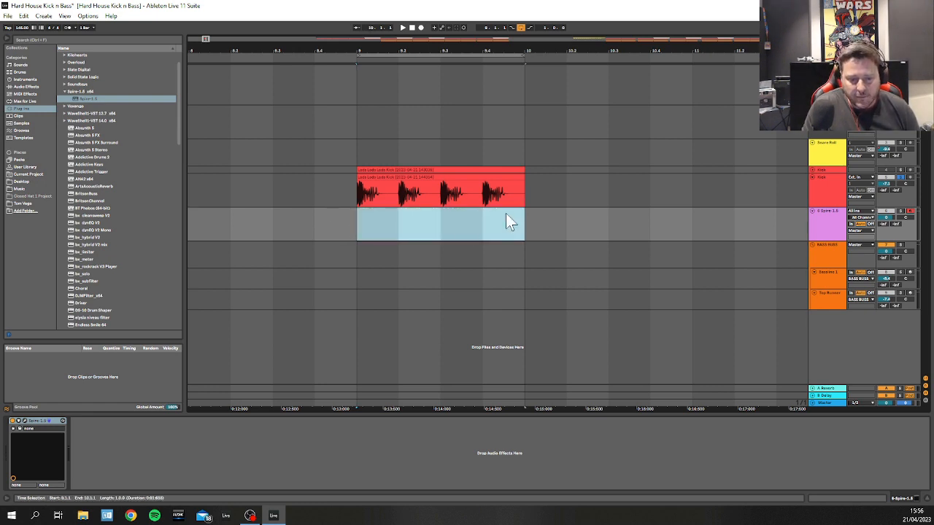
right_click(442, 230)
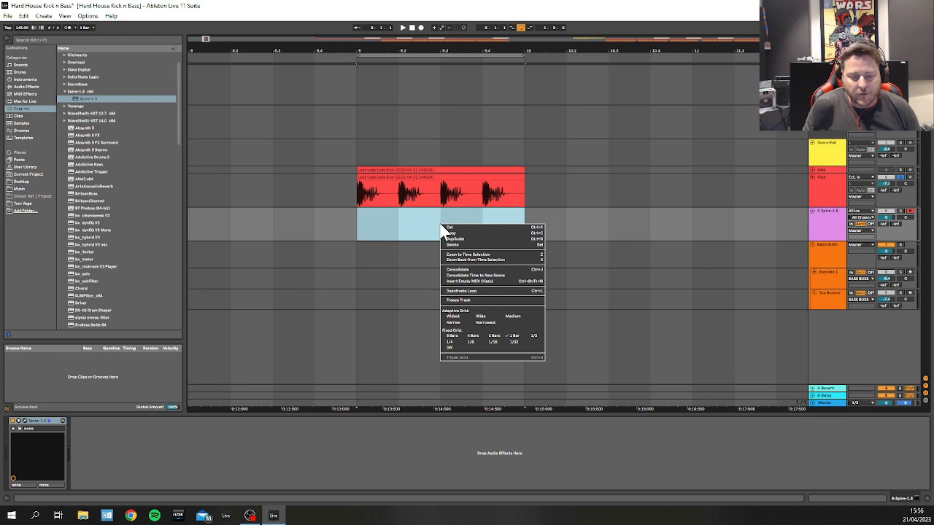
click(472, 282)
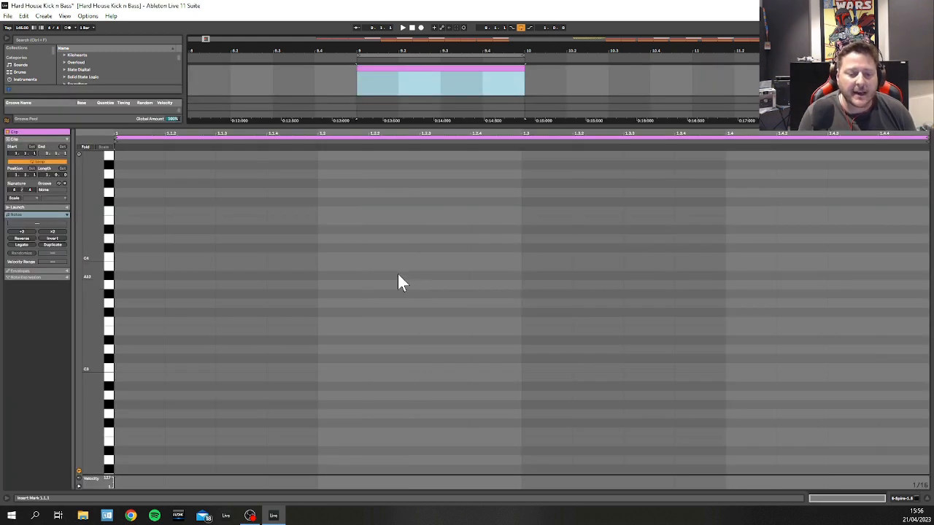
Step: Set the MIDI clip's note editor to a fixed 1/8 grid
right_click(287, 276)
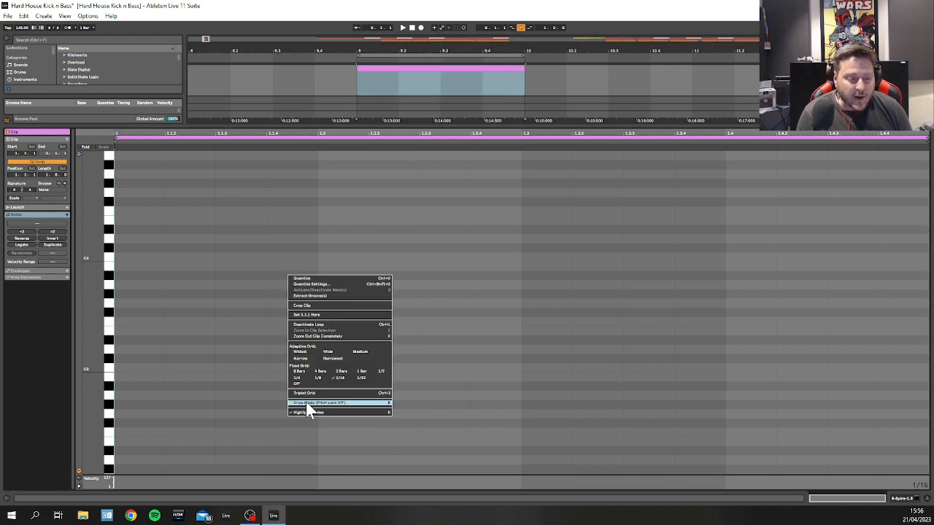
click(182, 320)
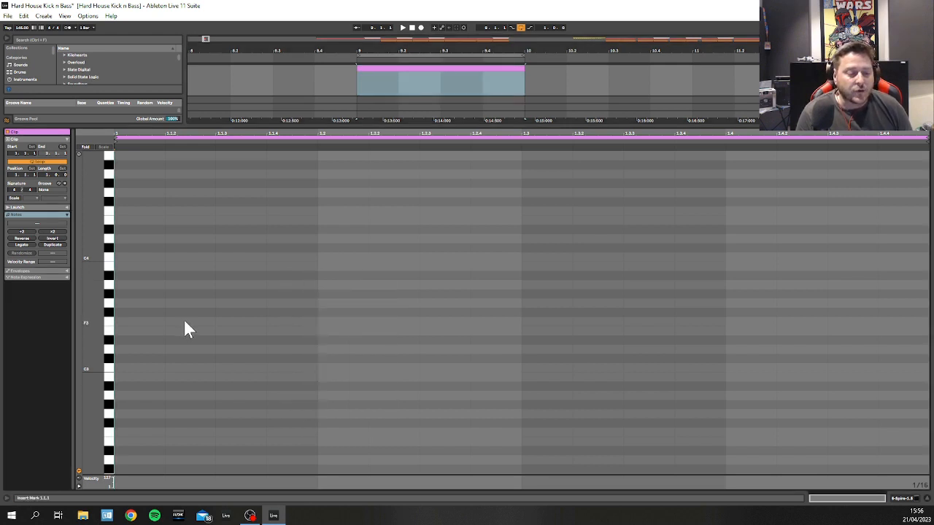
right_click(251, 302)
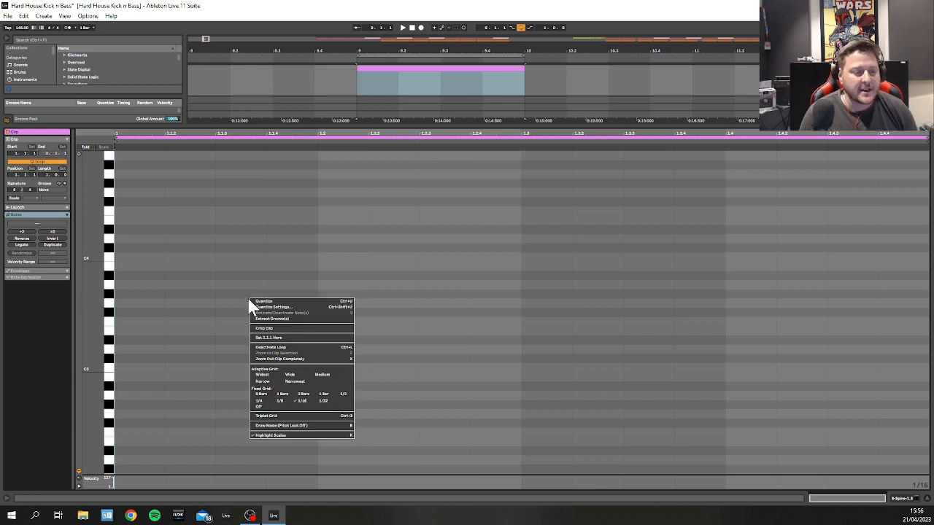
click(279, 402)
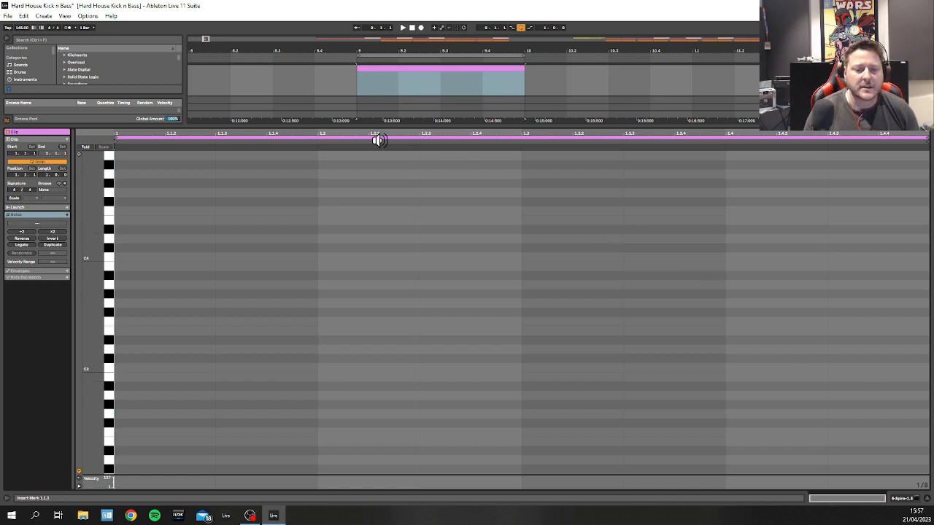
Step: Shrink the note editor to give the arrangement more height, with the kick and Spire clips in view
drag(367, 122, 370, 232)
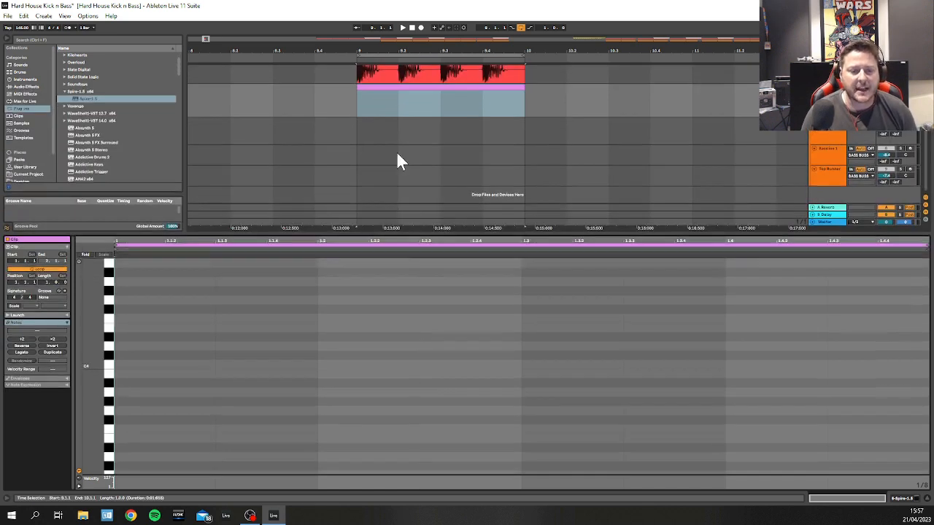
scroll(397, 147, up, 3)
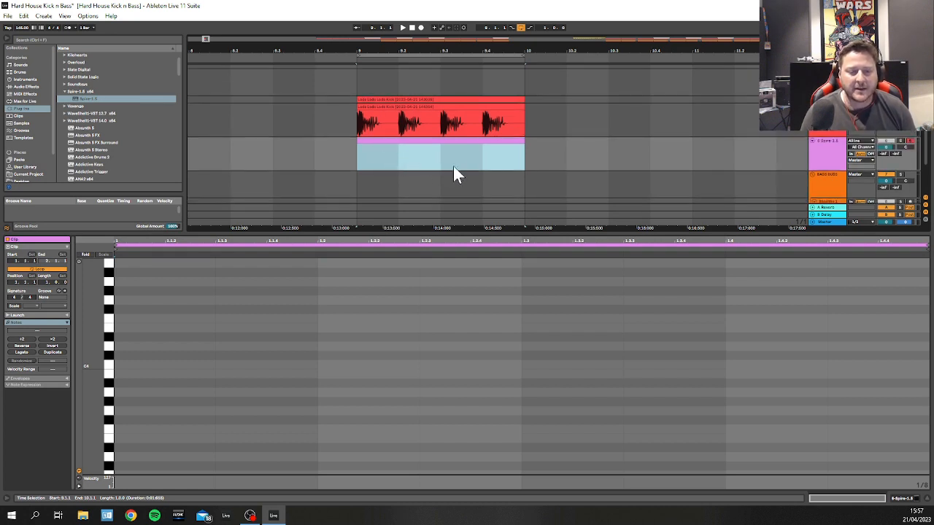
click(233, 316)
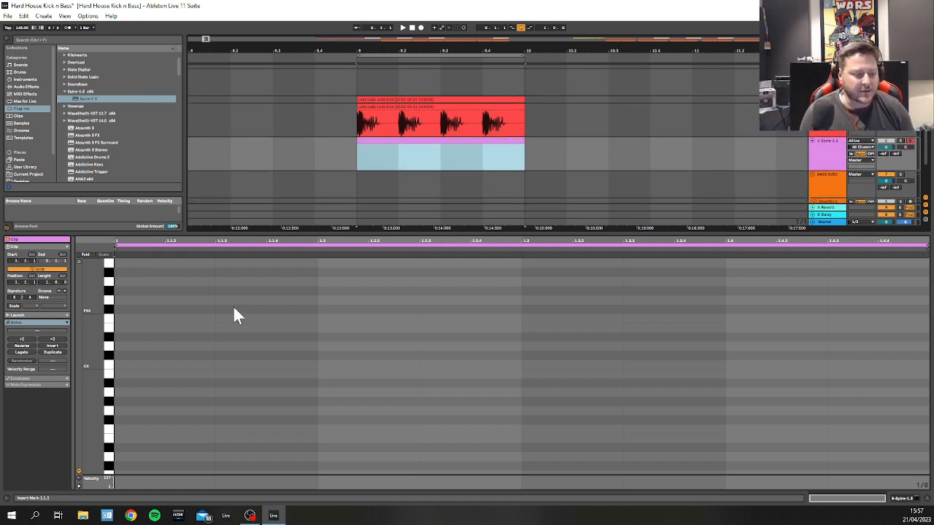
Step: Examine the note pattern of the first existing Bassline 1 clip and the devices on that track
scroll(830, 149, down, 3)
click(832, 155)
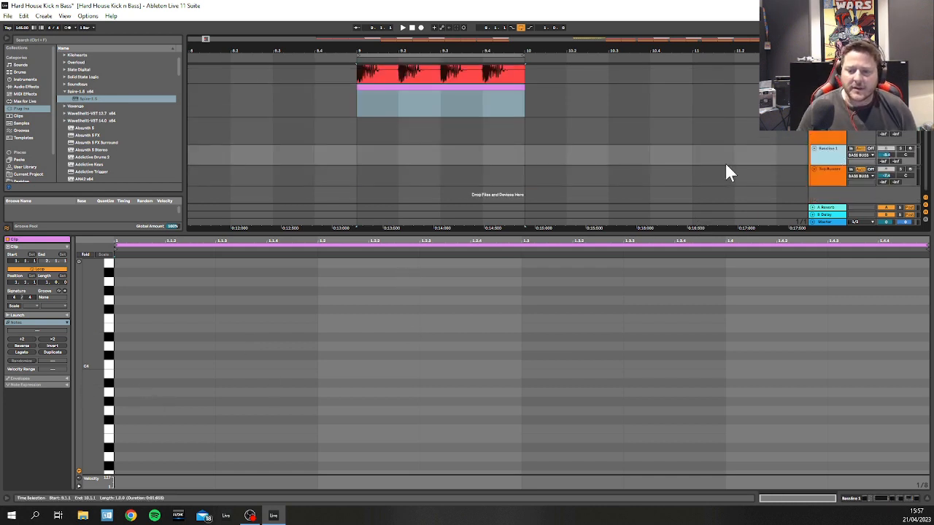
scroll(717, 154, down, 5)
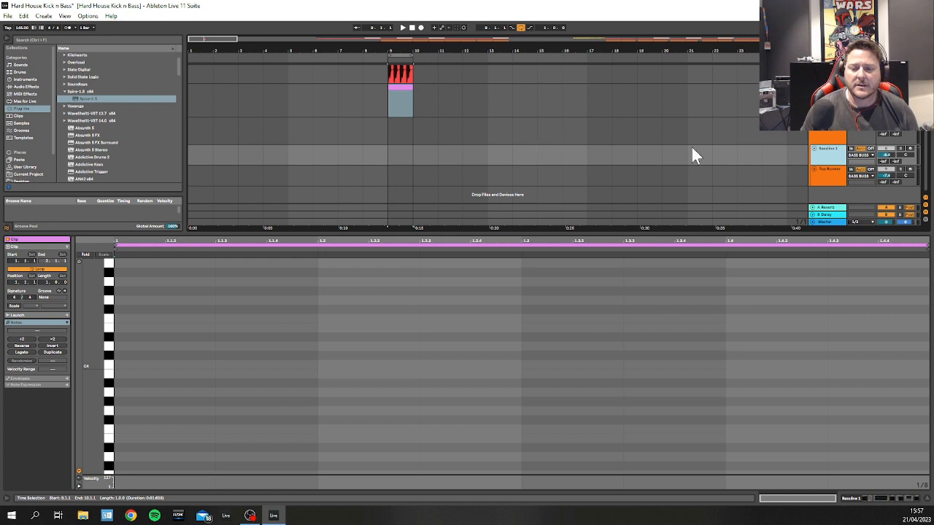
scroll(540, 153, down, 10)
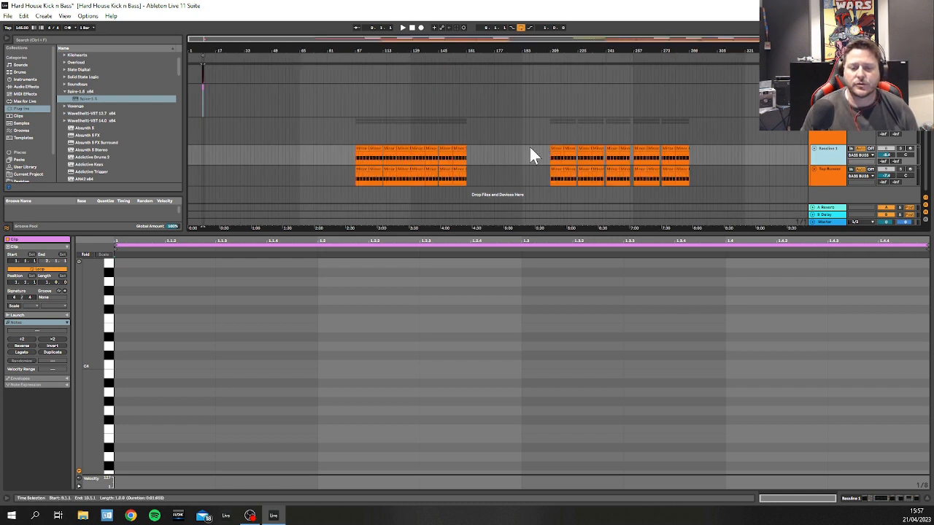
click(361, 147)
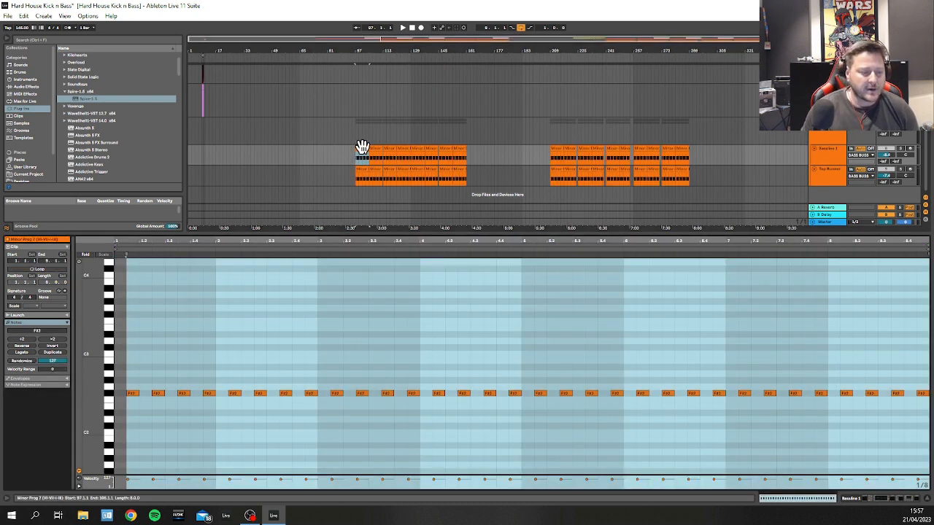
key(shift+Tab)
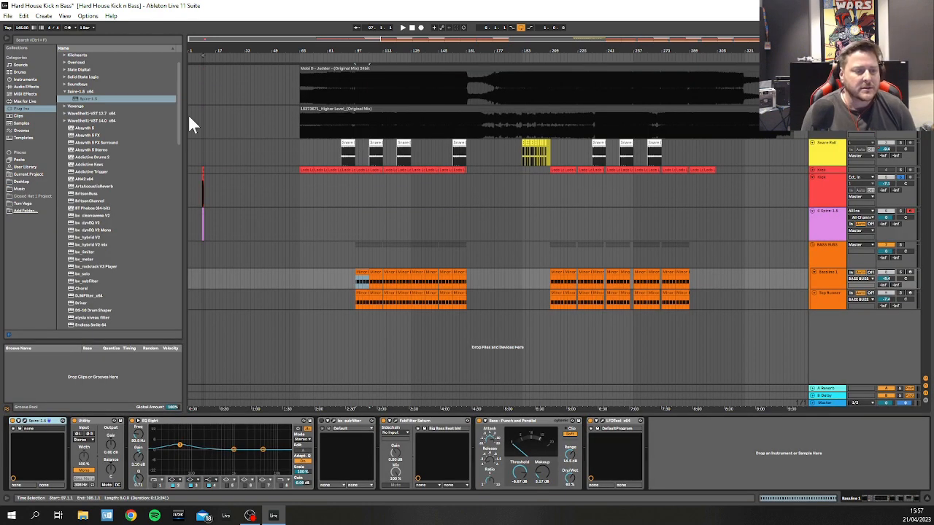
Step: Recolour the Spire track and its MIDI clip at bar 9 orange to match the bass tracks
scroll(211, 198, up, 5)
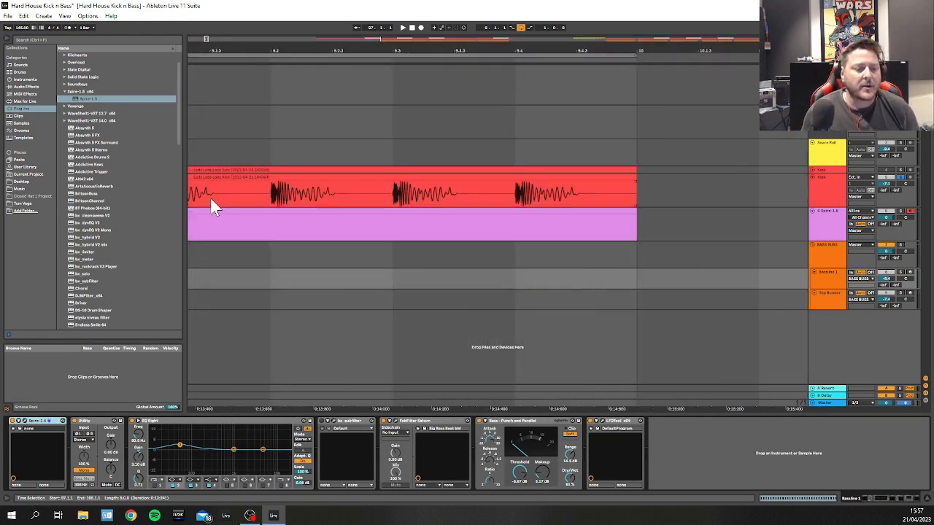
drag(301, 49, 590, 48)
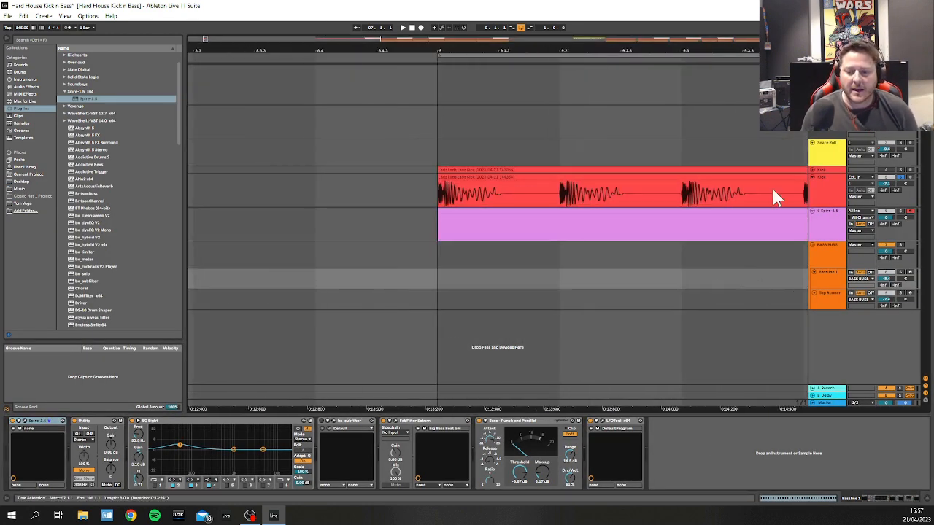
drag(706, 51, 536, 91)
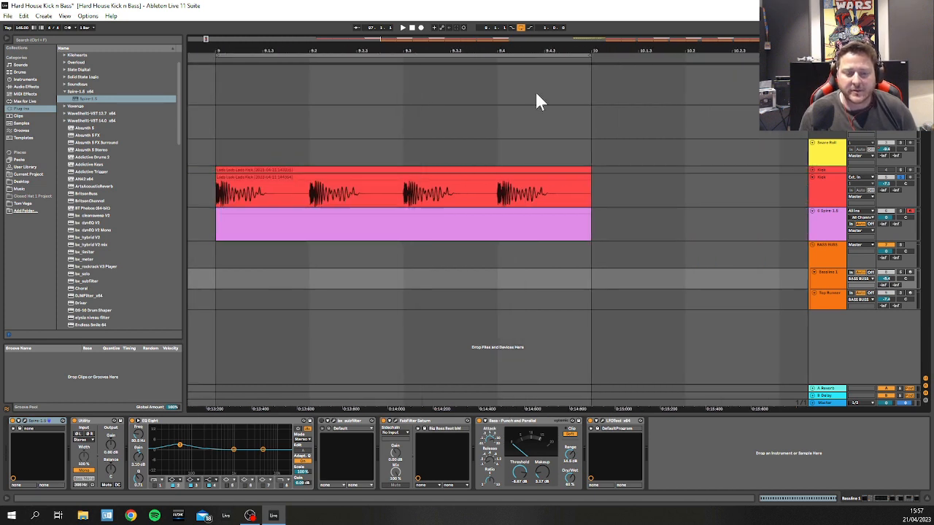
click(825, 216)
right_click(827, 219)
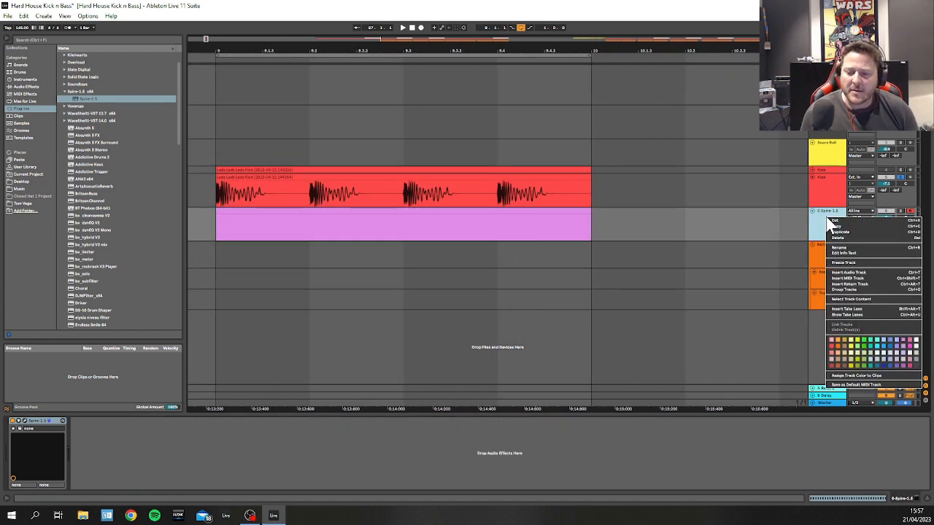
click(837, 346)
click(328, 215)
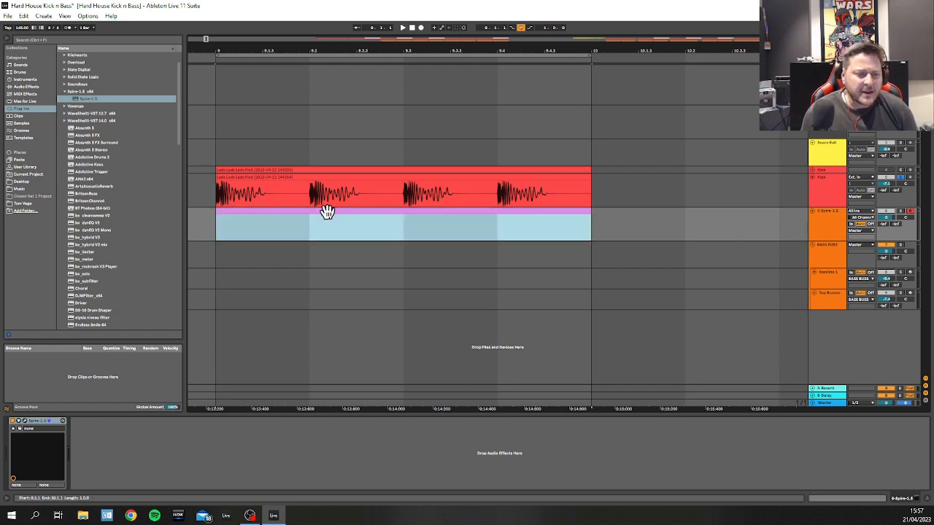
right_click(330, 216)
click(338, 341)
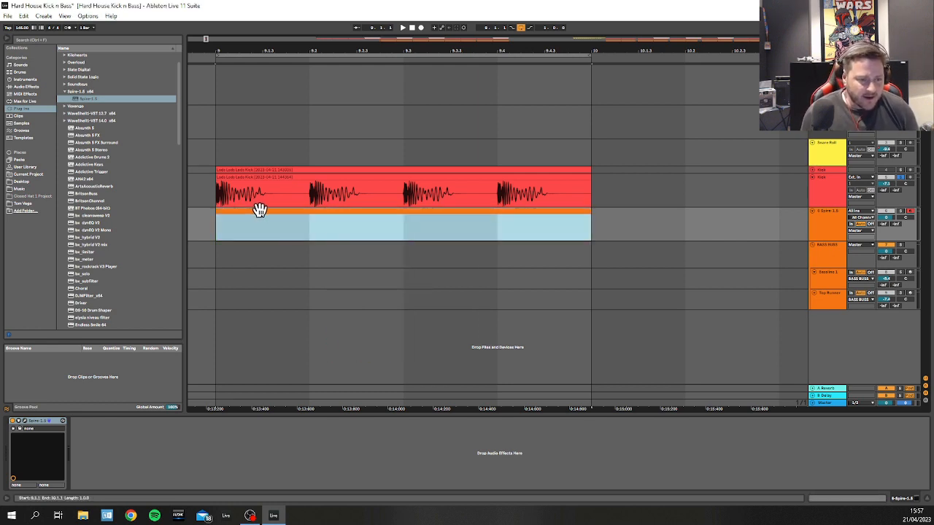
Step: Add an eighth note to the Spire clip, move it to F#2 on off-beat 1.1.3, and copy it to 1.2.3 and 1.3.3
double_click(231, 215)
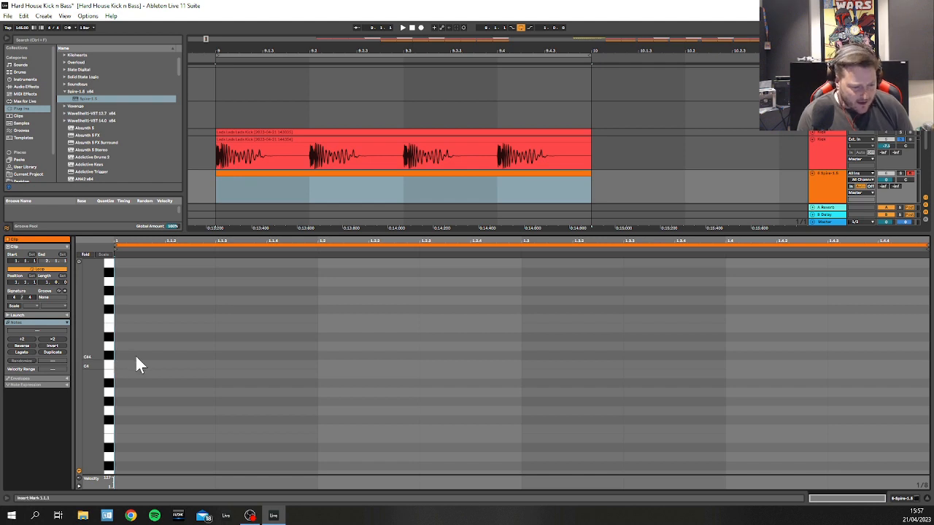
click(196, 359)
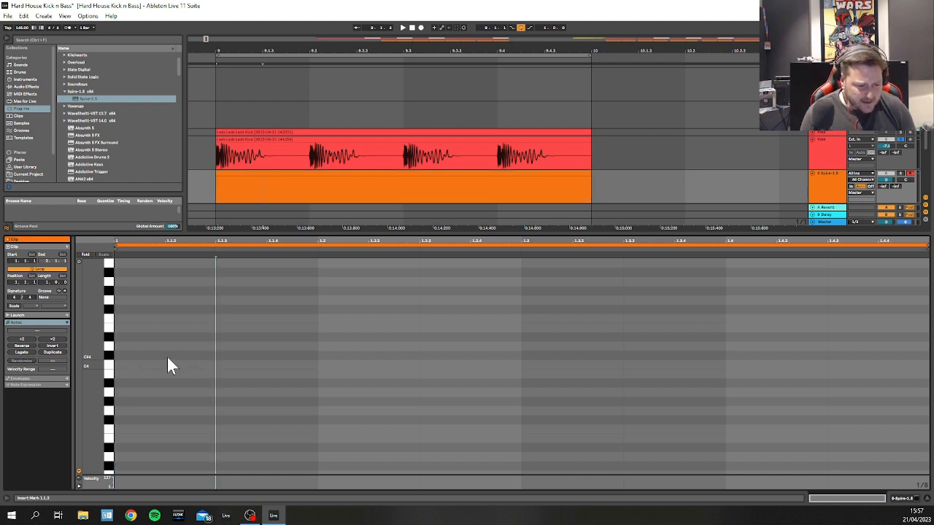
double_click(166, 355)
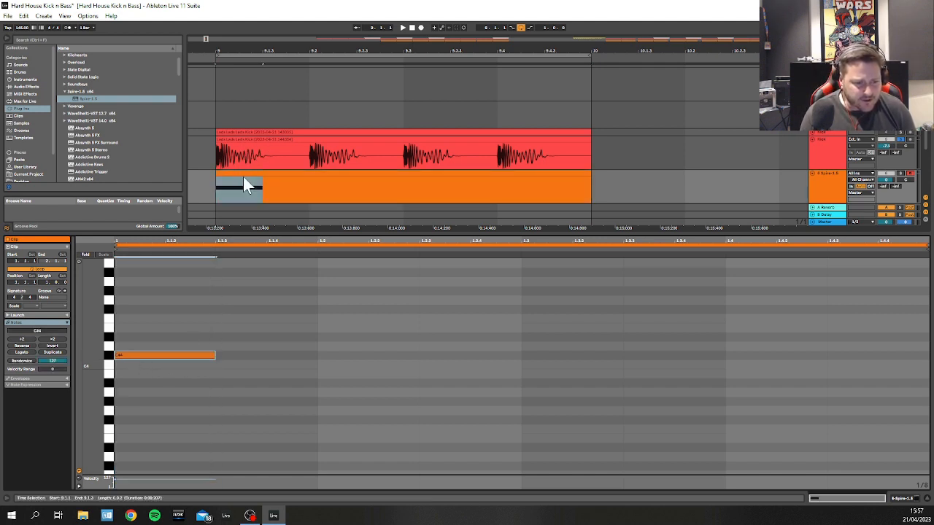
click(141, 357)
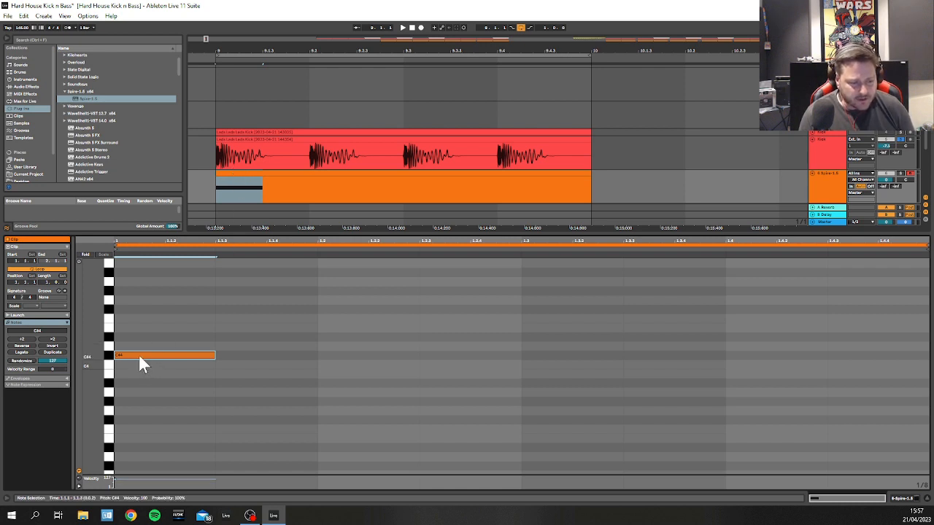
drag(139, 357, 245, 457)
scroll(245, 438, down, 5)
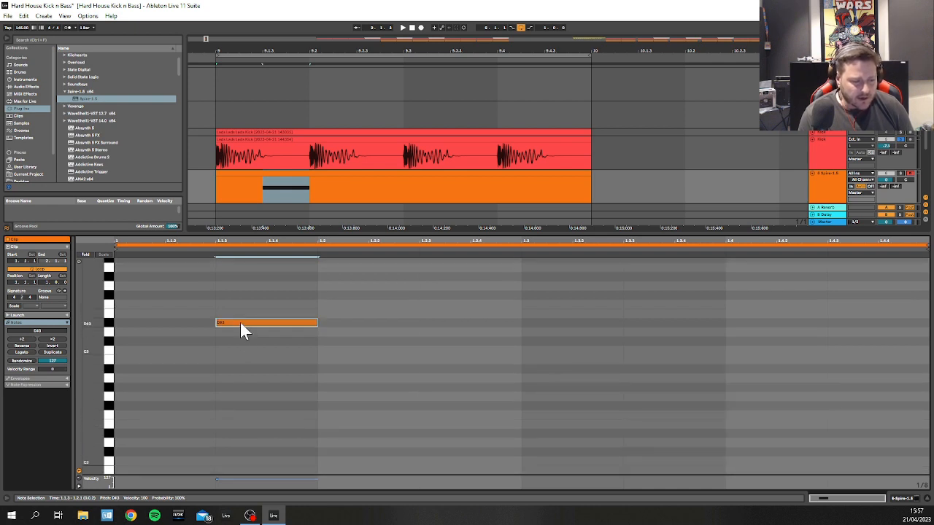
drag(240, 324, 242, 390)
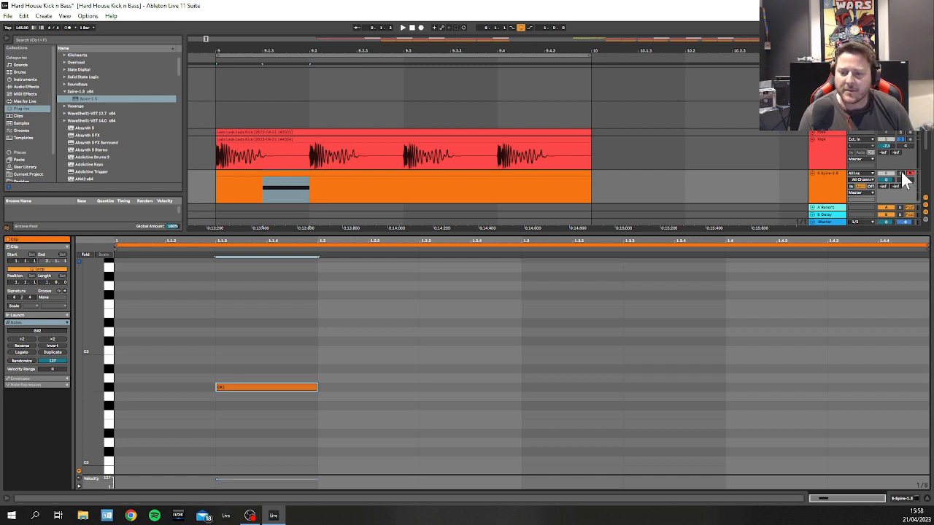
drag(238, 391, 658, 421)
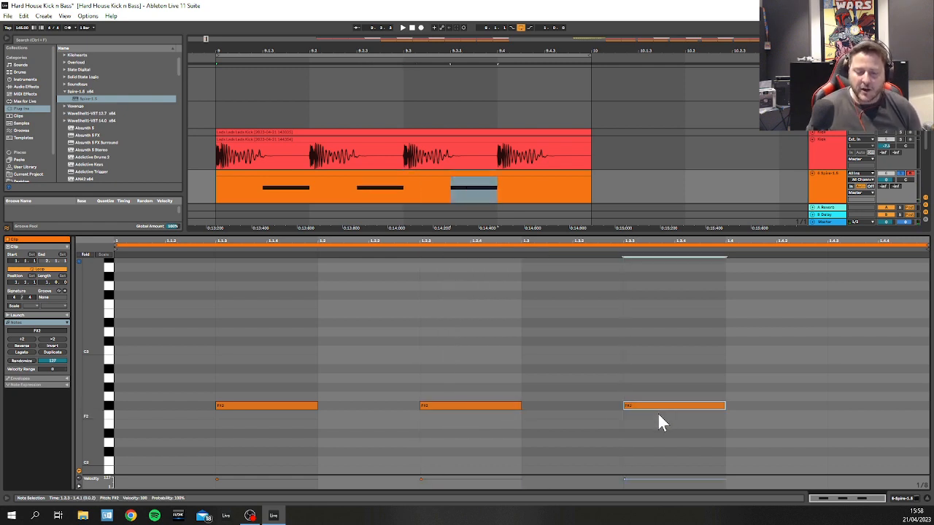
Step: Try copying the F#2 note to the clip's last off-beat, and undo the copies back to the first note
drag(655, 410, 858, 427)
key(ctrl+z)
key(ctrl+z)
key(ctrl+z)
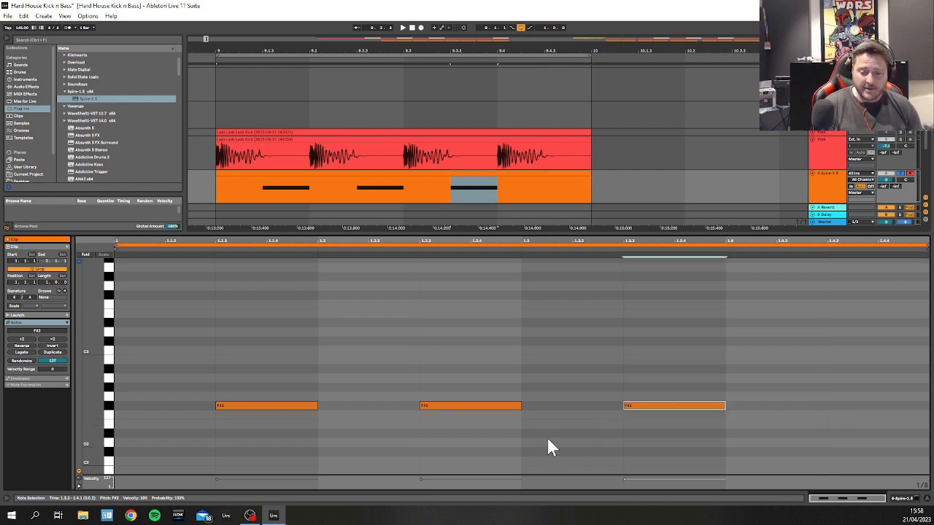
Step: Try filling the remaining three off-beats with F#2 eighth notes in Draw mode, and undo them
click(395, 420)
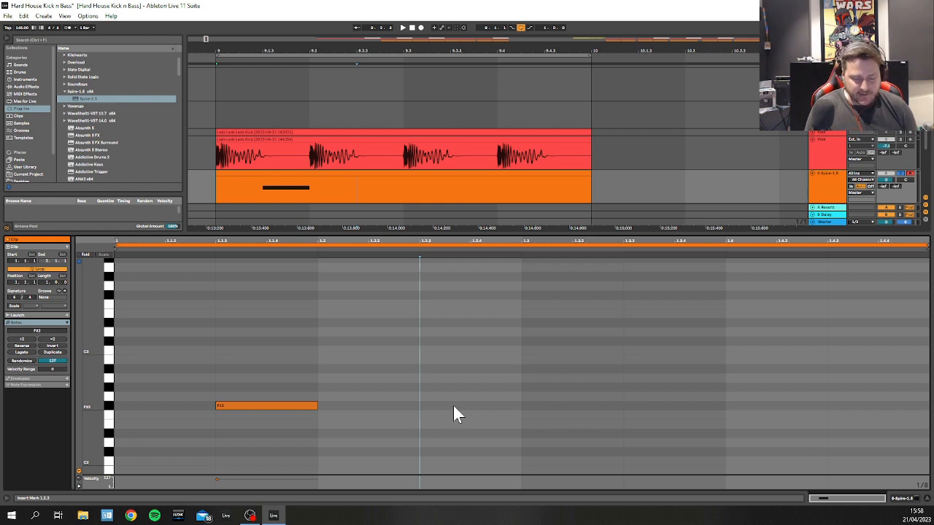
key(b)
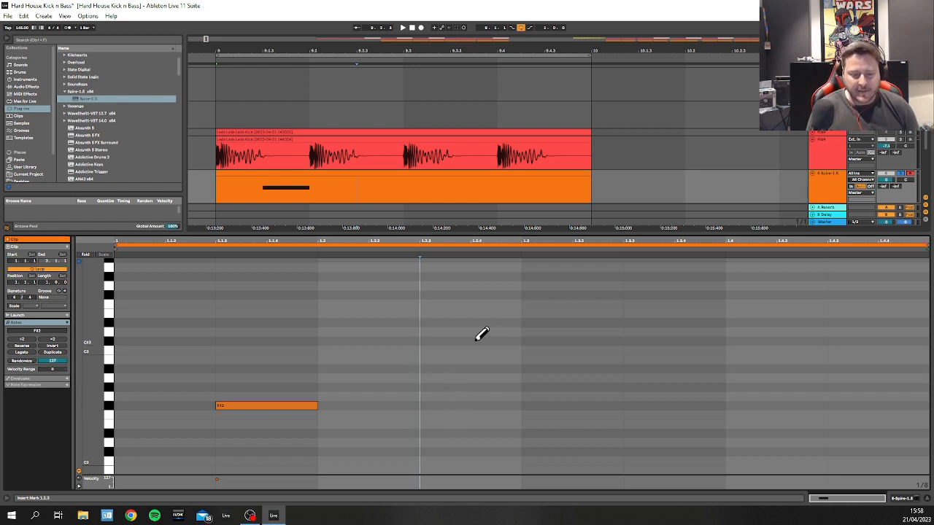
click(451, 403)
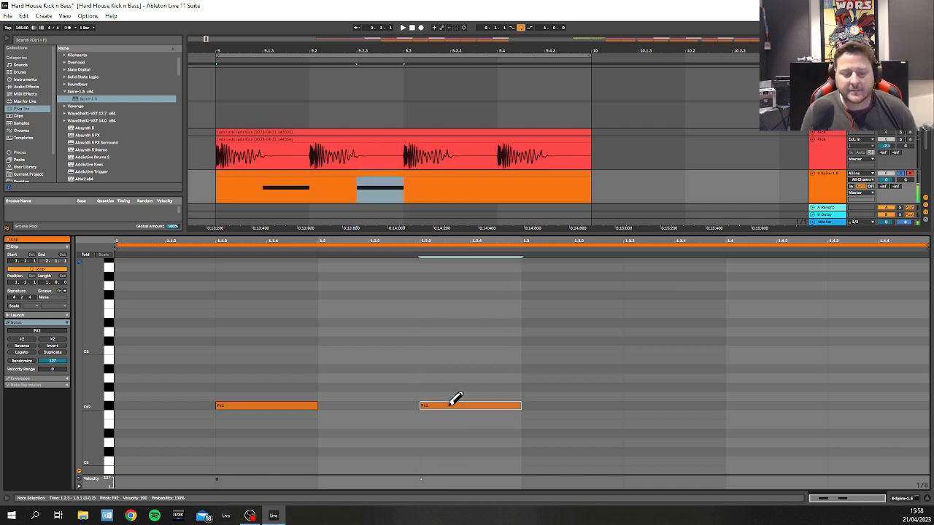
click(693, 405)
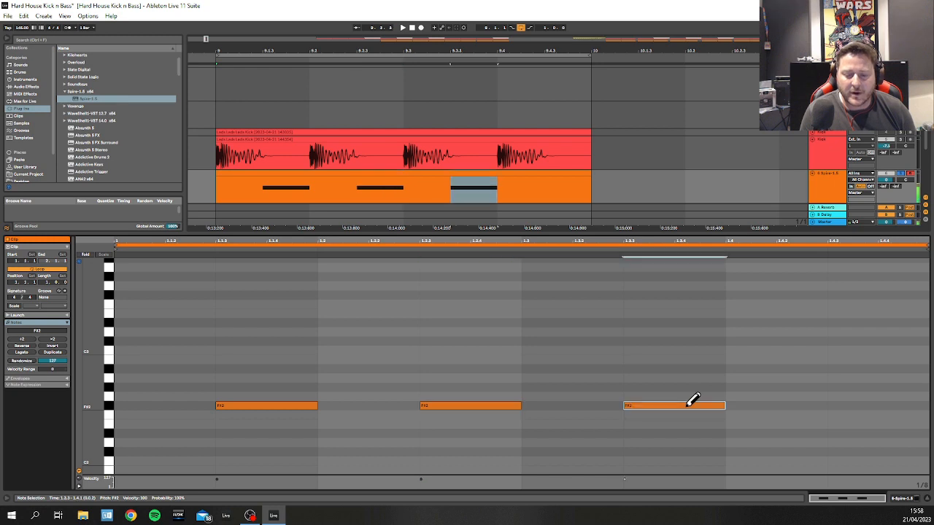
click(859, 404)
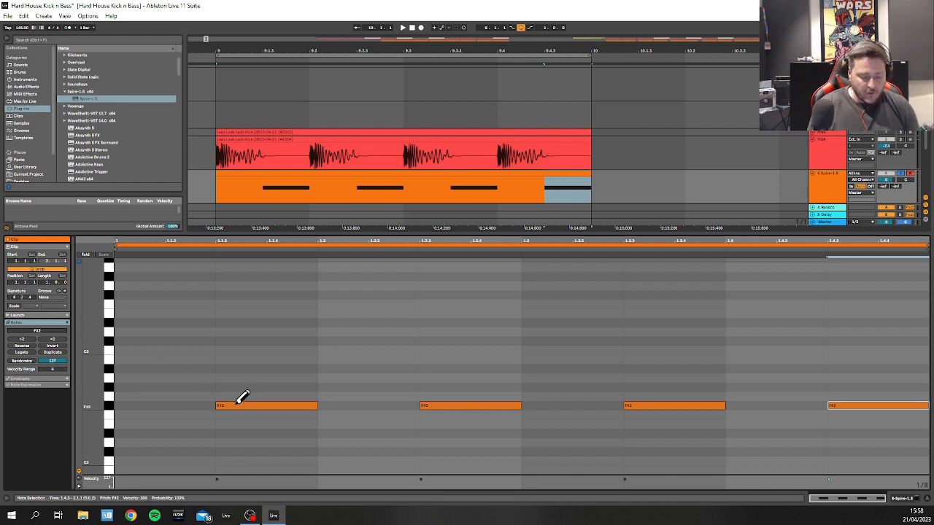
key(ctrl+z)
key(ctrl+z)
key(ctrl+z)
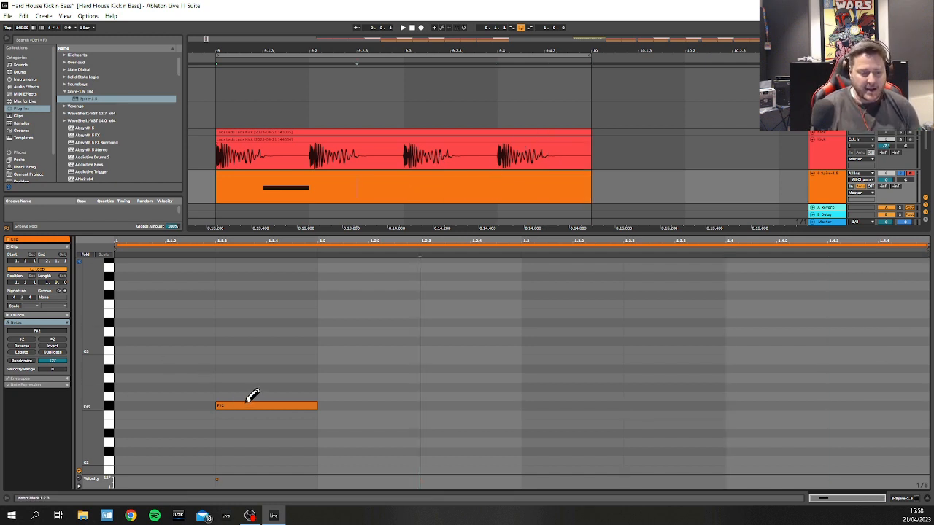
Step: Insert F#2 eighth notes at off-beats 1.2.3, 1.3.3 and 1.4.3 of the Spire clip without Draw mode
double_click(470, 403)
click(646, 406)
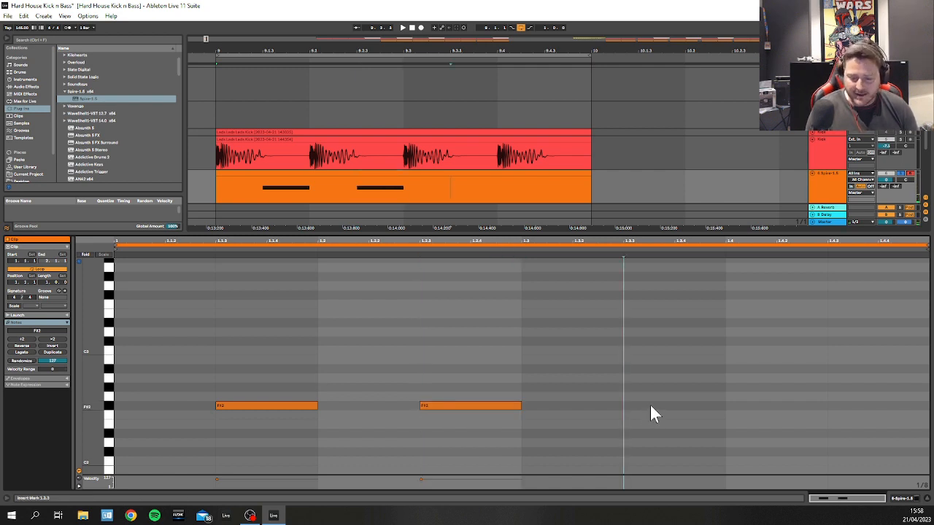
double_click(651, 405)
double_click(862, 406)
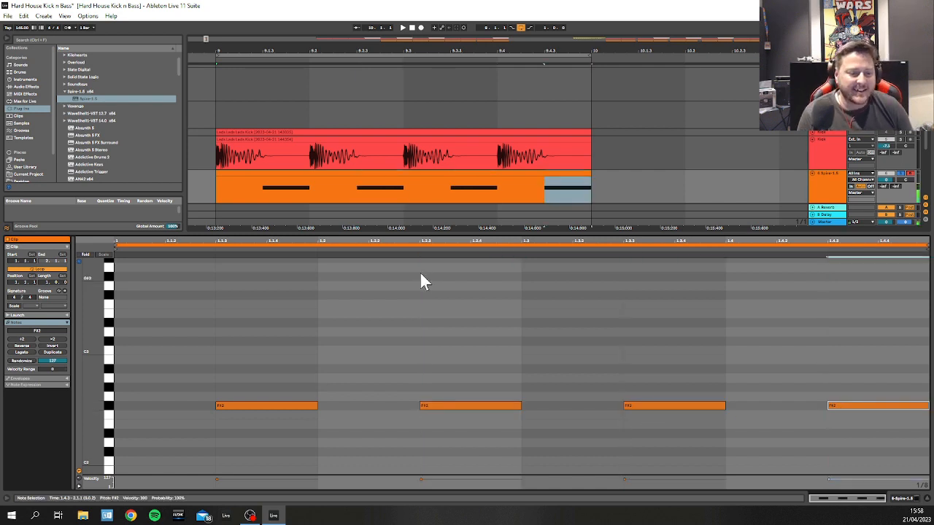
Step: Examine the Spire patch used on the existing Bassline 1 track and close its plug-in window
key(shift+Tab)
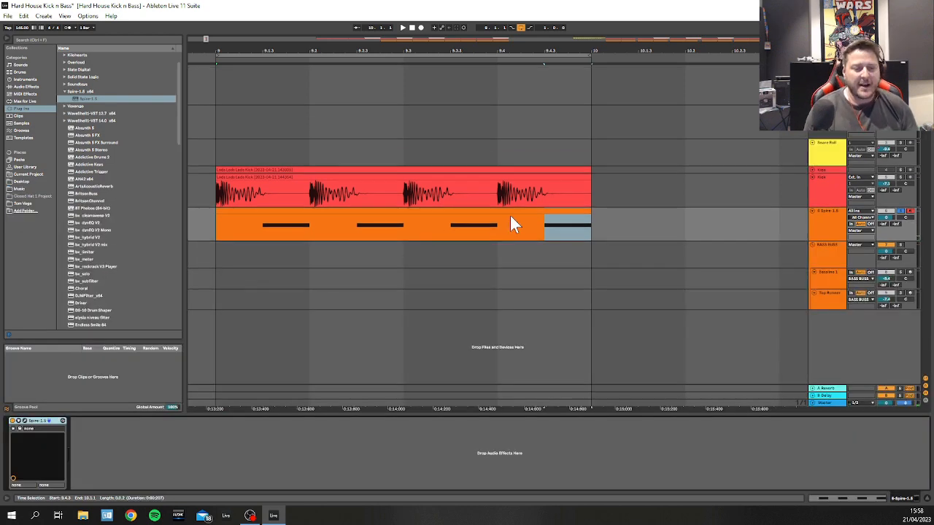
click(820, 235)
click(820, 275)
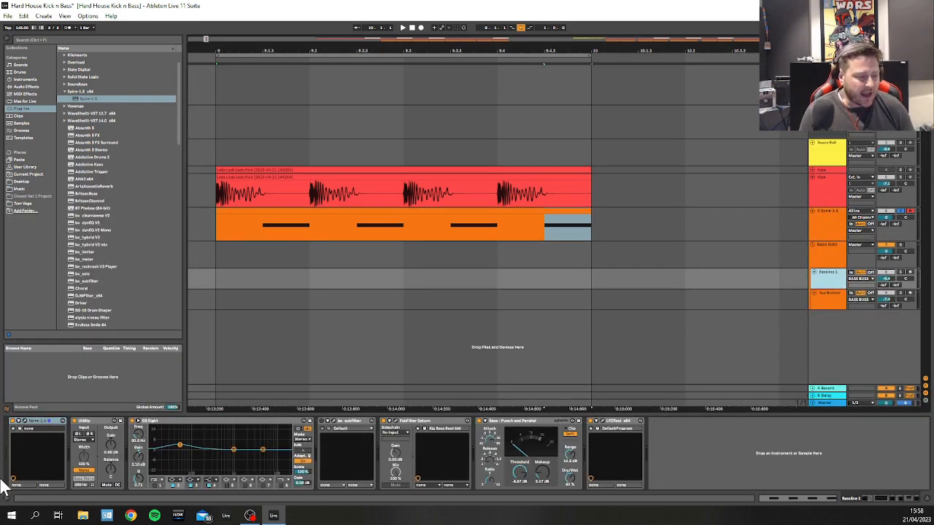
click(20, 428)
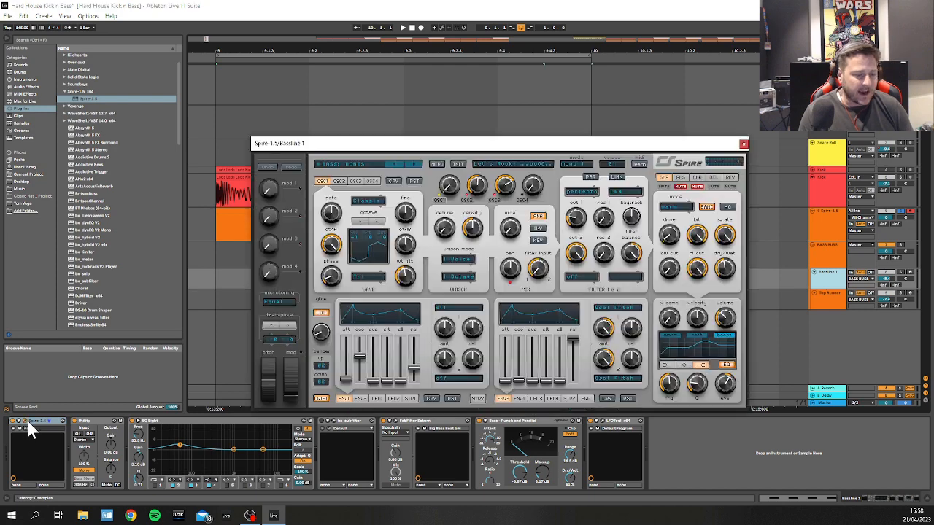
click(743, 144)
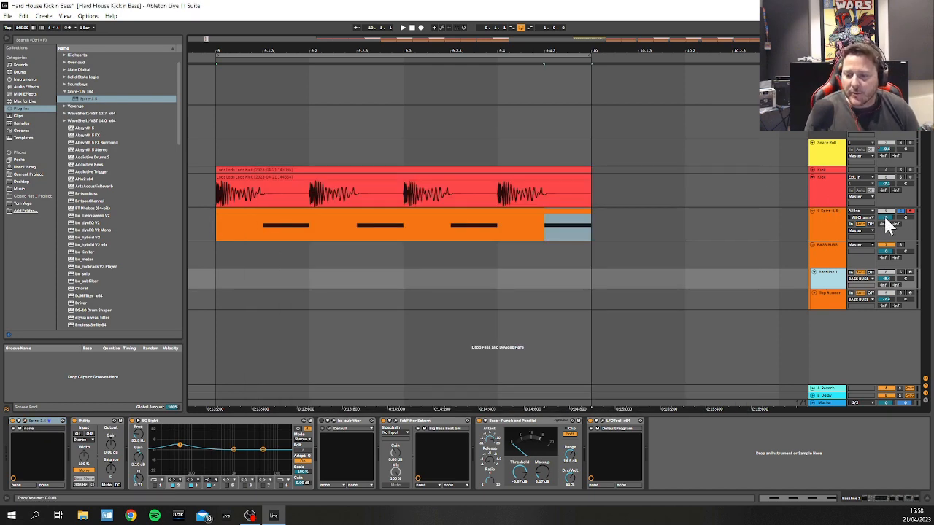
Step: Set the new Spire track's volume to -7.0 dB and open the preset library of its Spire plug-in
drag(888, 215, 888, 218)
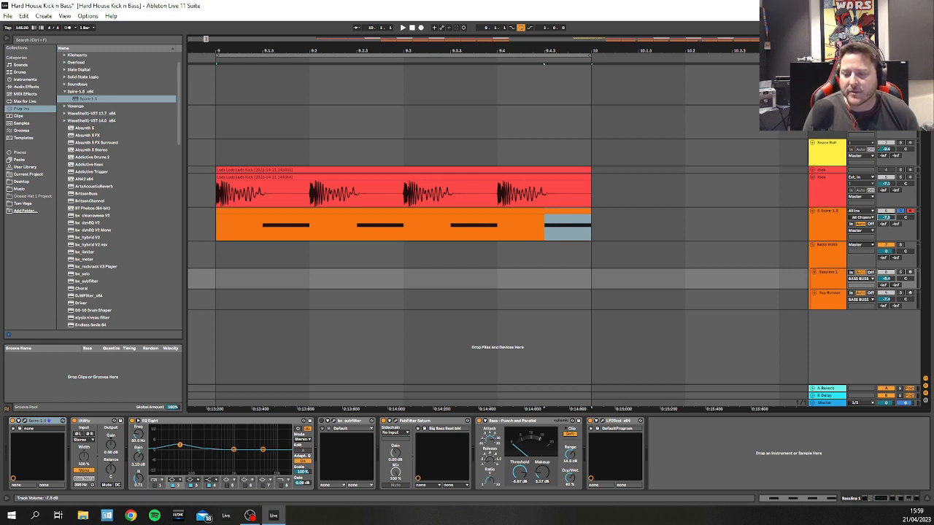
click(833, 223)
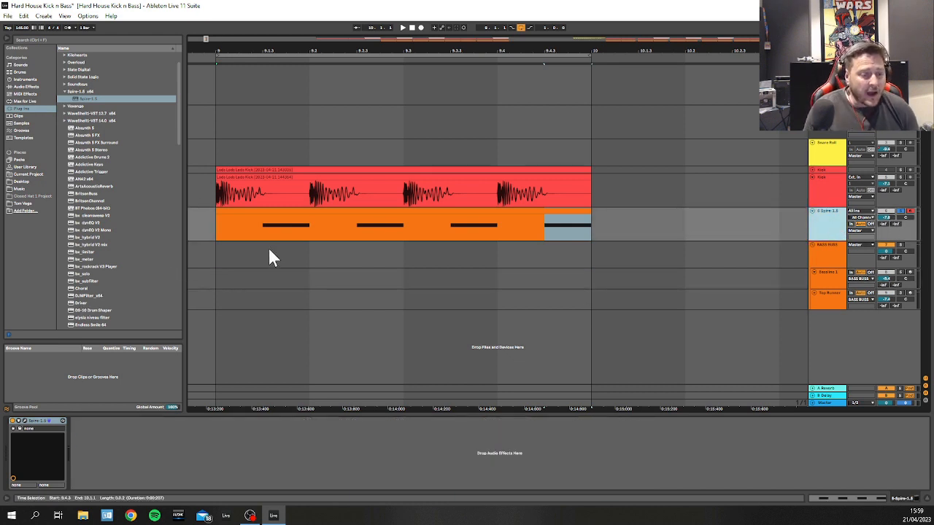
click(26, 428)
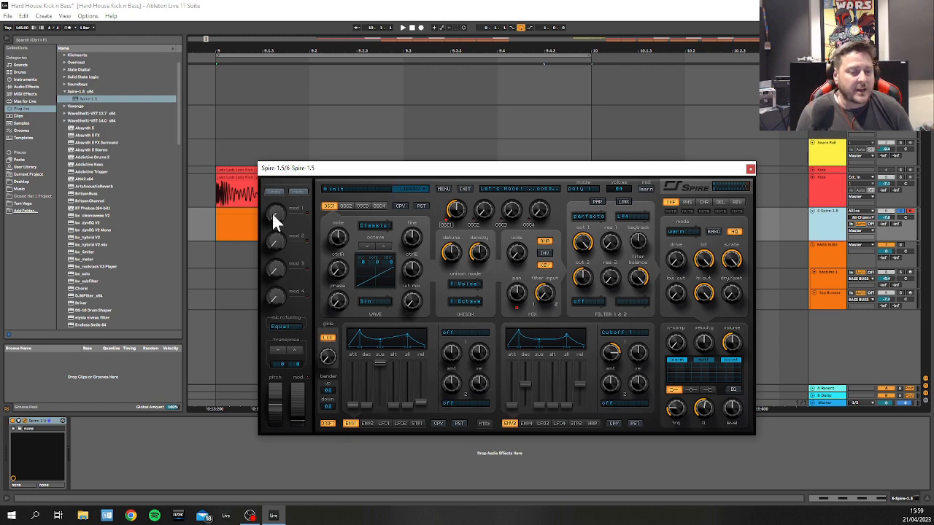
click(372, 187)
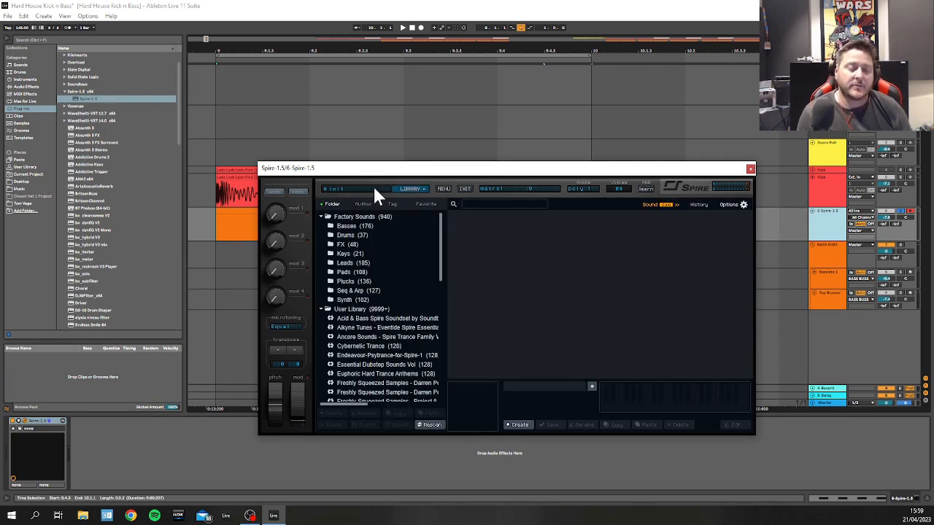
Step: Load the BASS: LIGHT preset from the Euphoric Hard Trance Anthems bank into Spire and play it with the kick
drag(441, 243, 440, 261)
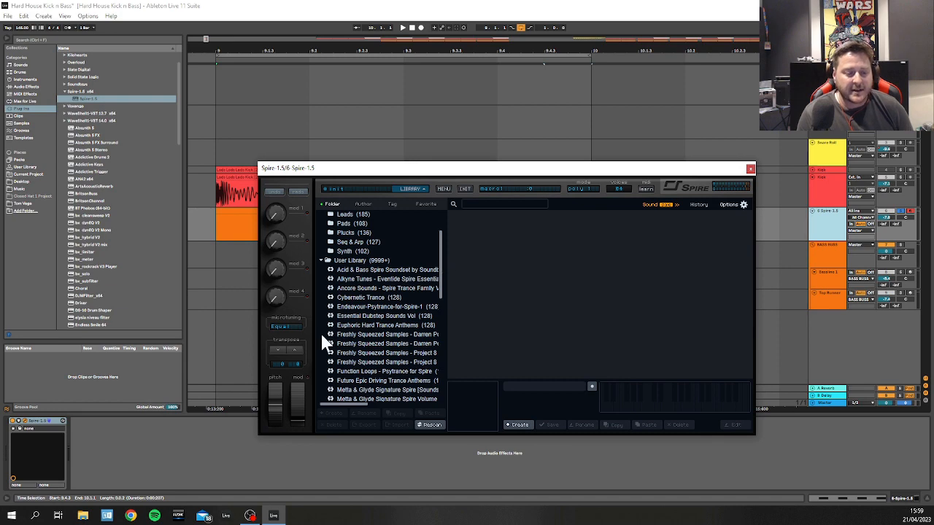
click(352, 327)
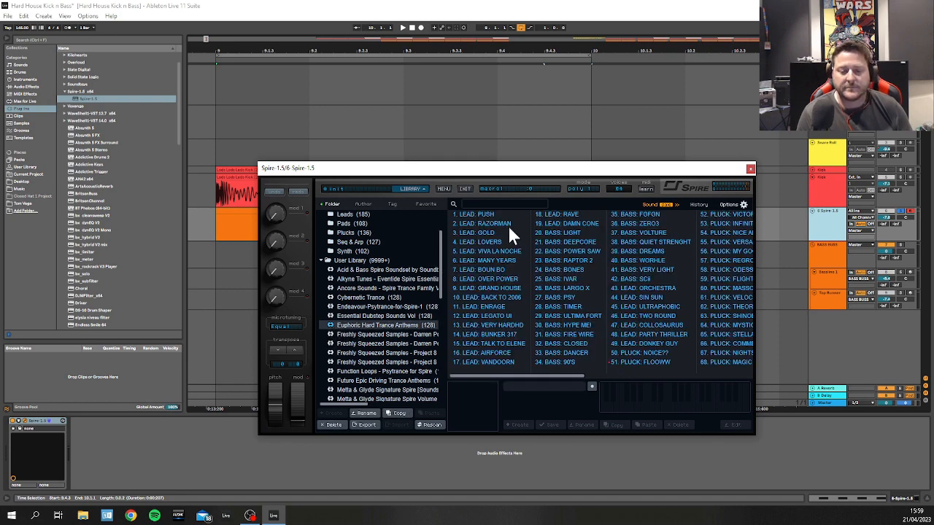
click(552, 232)
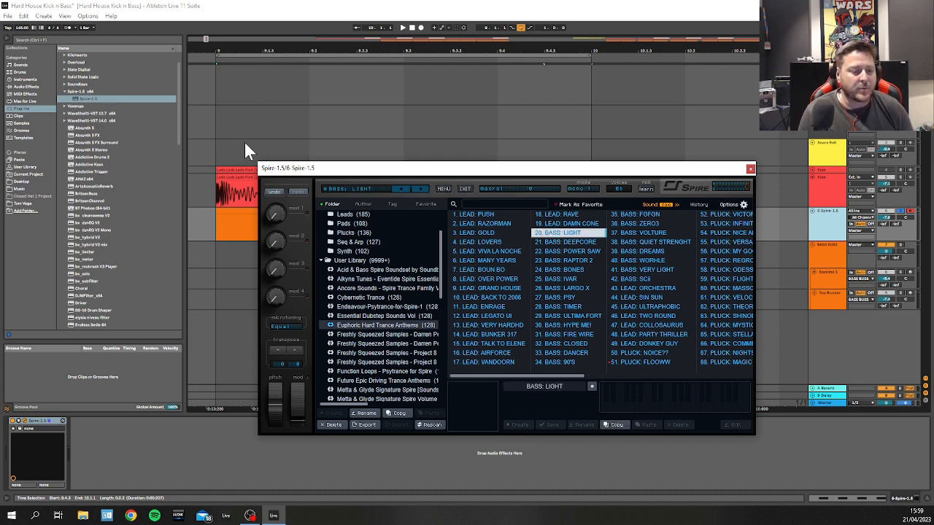
key(space)
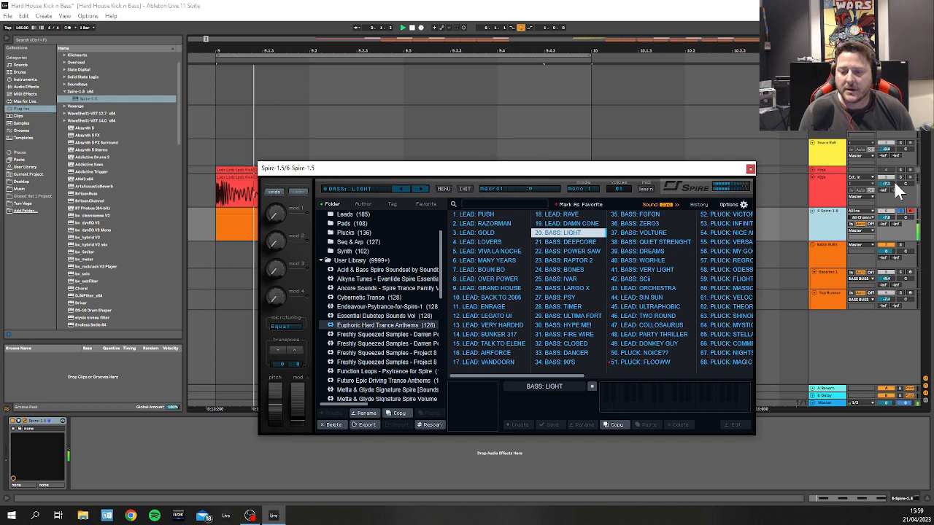
Step: Raise the Master track's Pro-L 2 gain to +8.9 dB, close both plug-in windows and stop playback
click(757, 410)
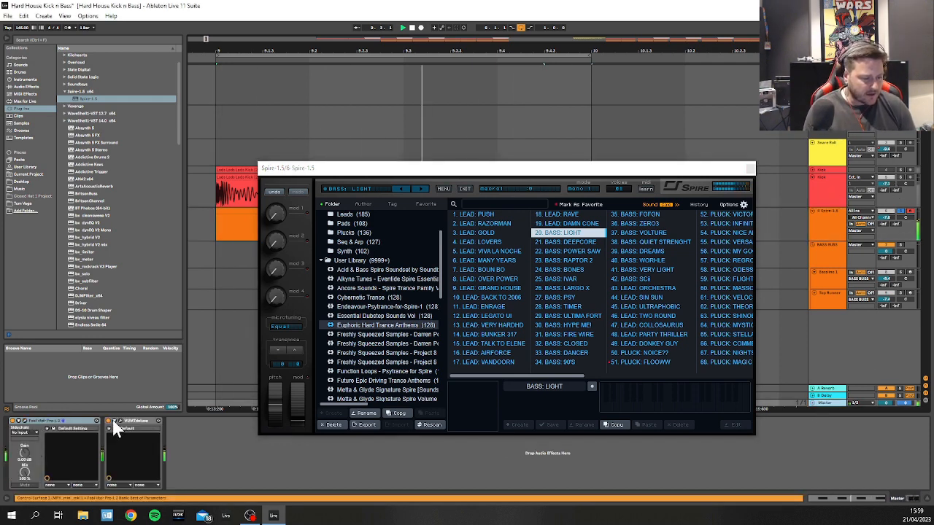
click(25, 426)
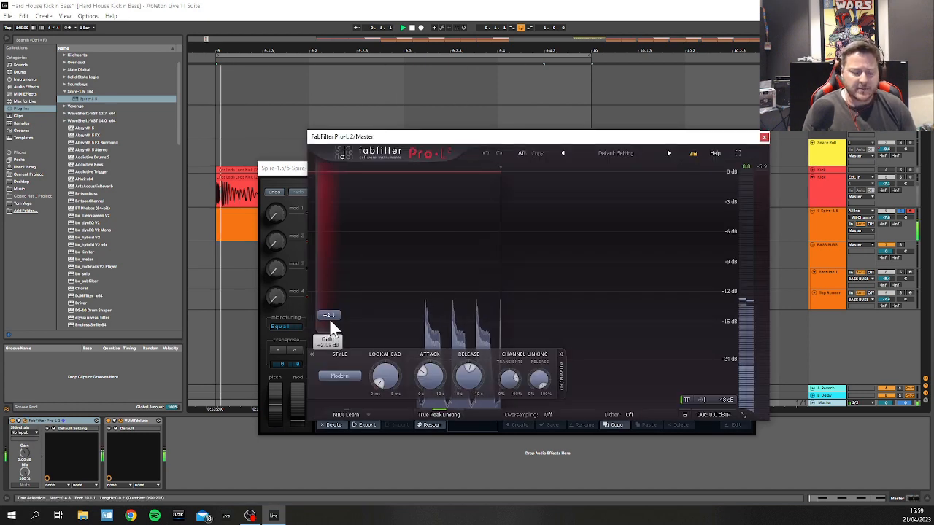
drag(330, 322, 331, 280)
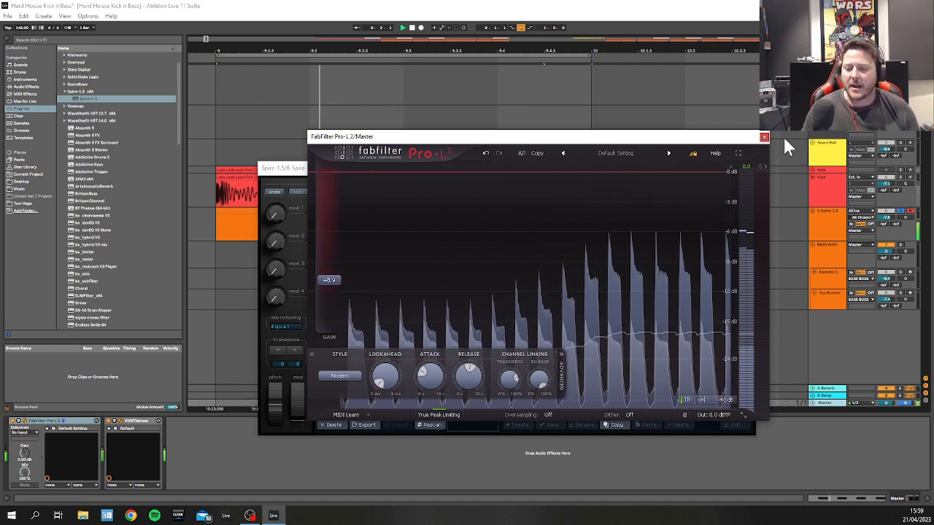
click(764, 137)
click(751, 169)
key(space)
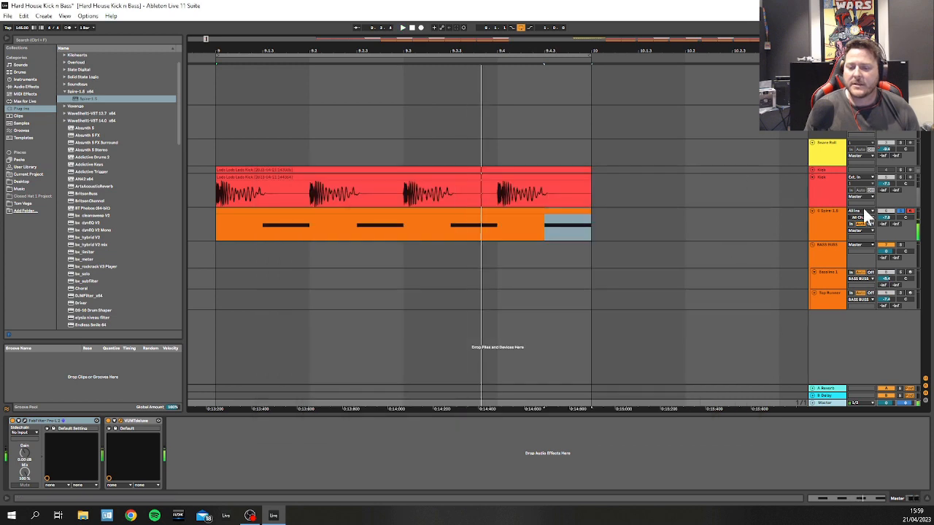
Step: Group the waveform Kick track with the new Spire track, and solo the group instead of the individual tracks
click(825, 191)
shift+click(829, 227)
right_click(827, 198)
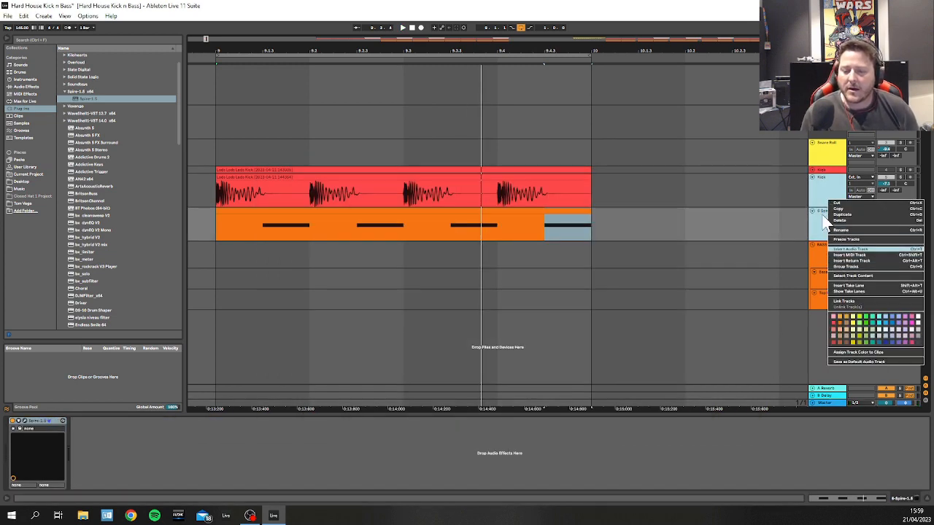
click(817, 194)
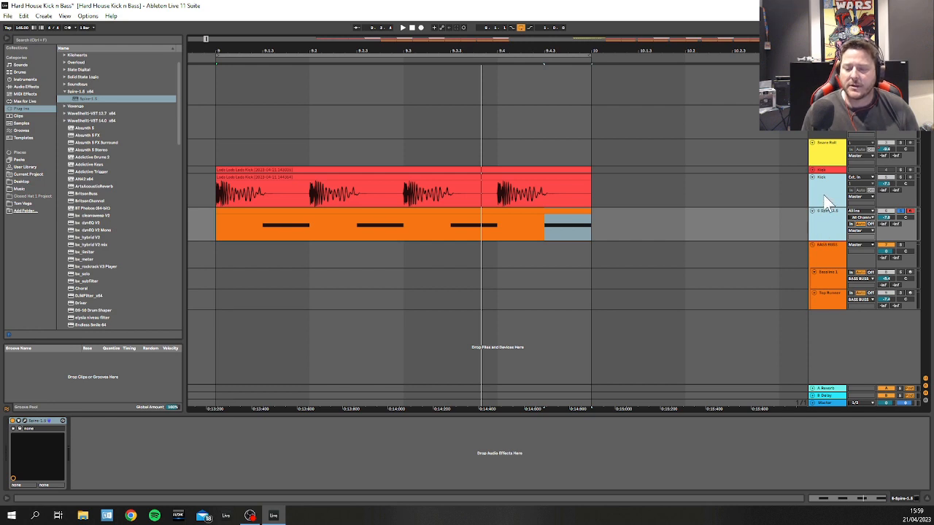
right_click(824, 195)
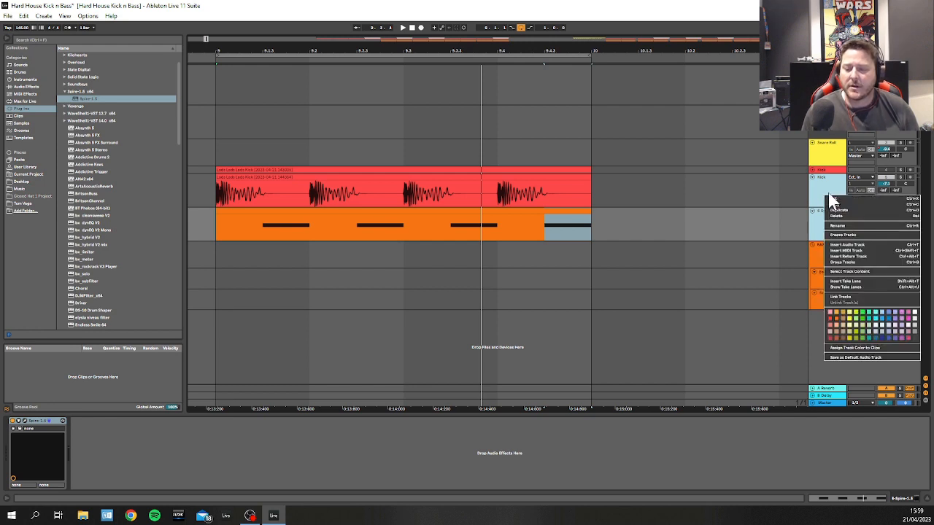
click(853, 261)
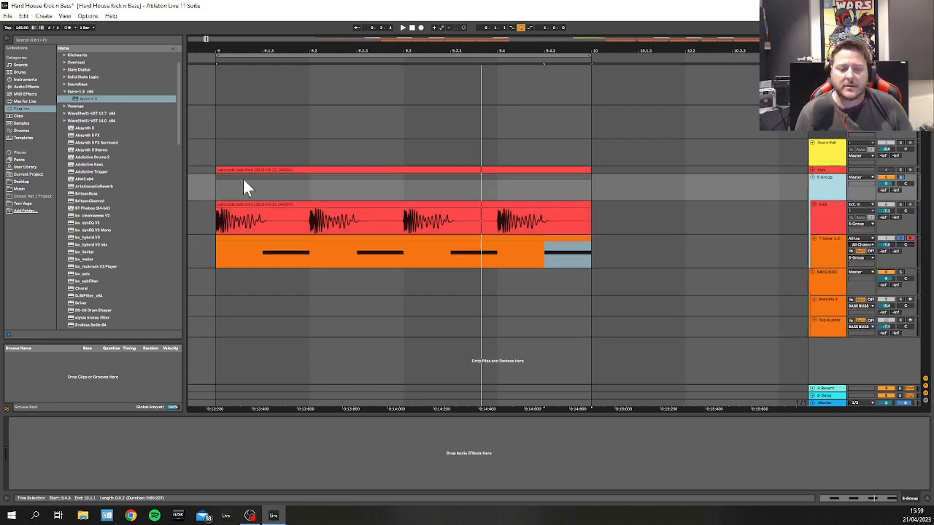
click(828, 177)
click(828, 178)
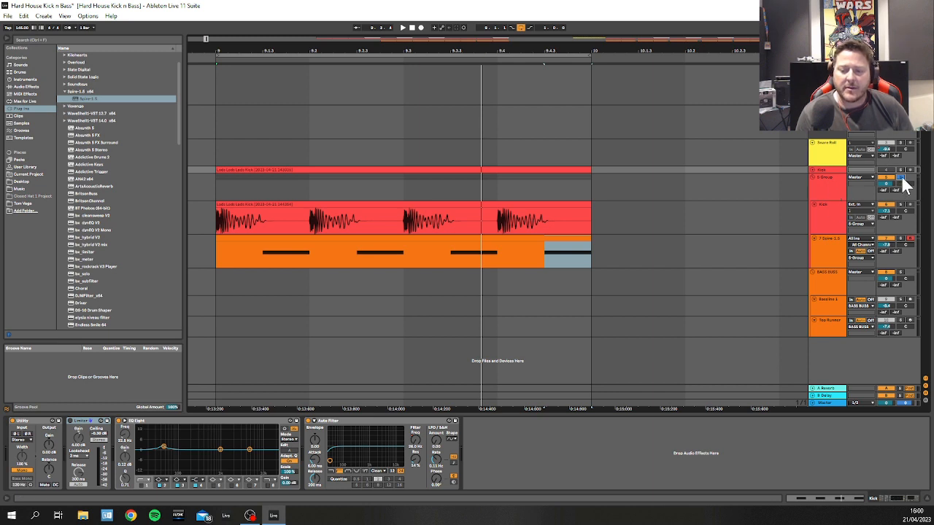
click(836, 187)
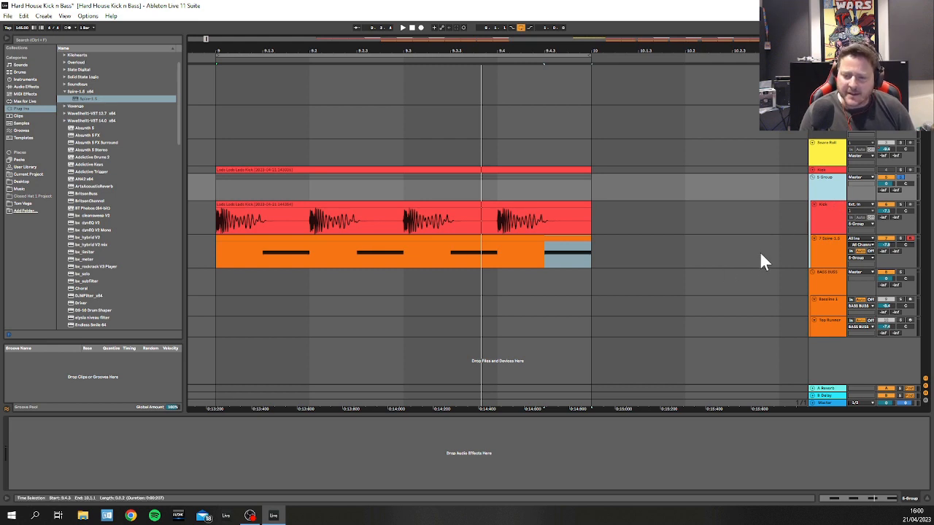
Step: Play the loop from bar 9 and raise the Spire track's volume against the kick
click(215, 184)
key(space)
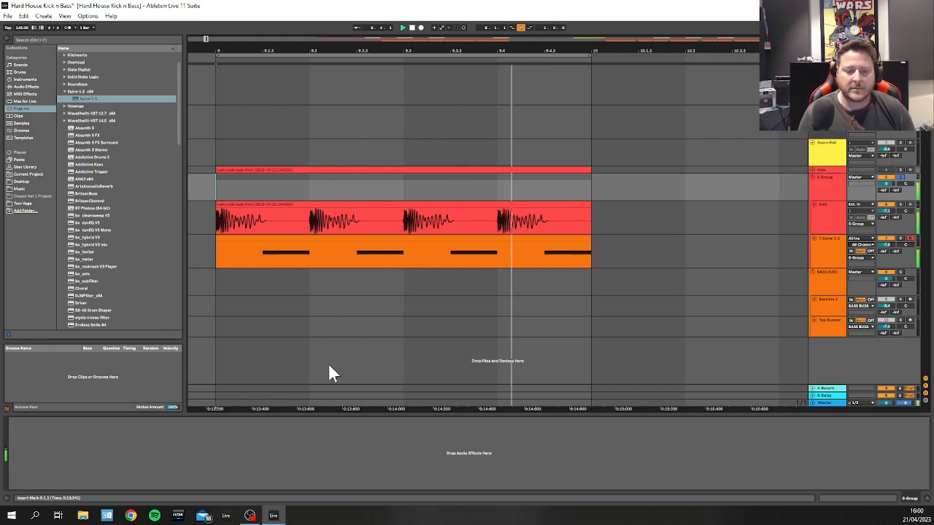
click(882, 251)
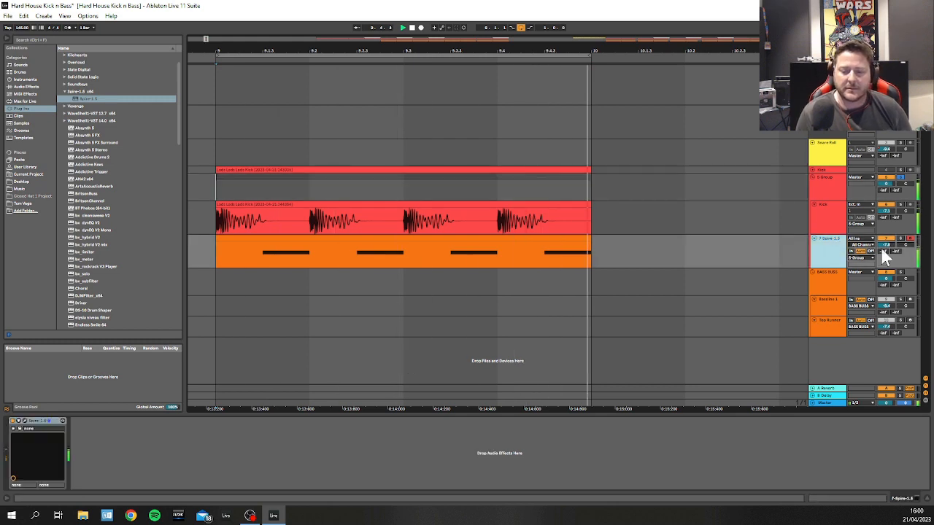
drag(887, 243, 887, 232)
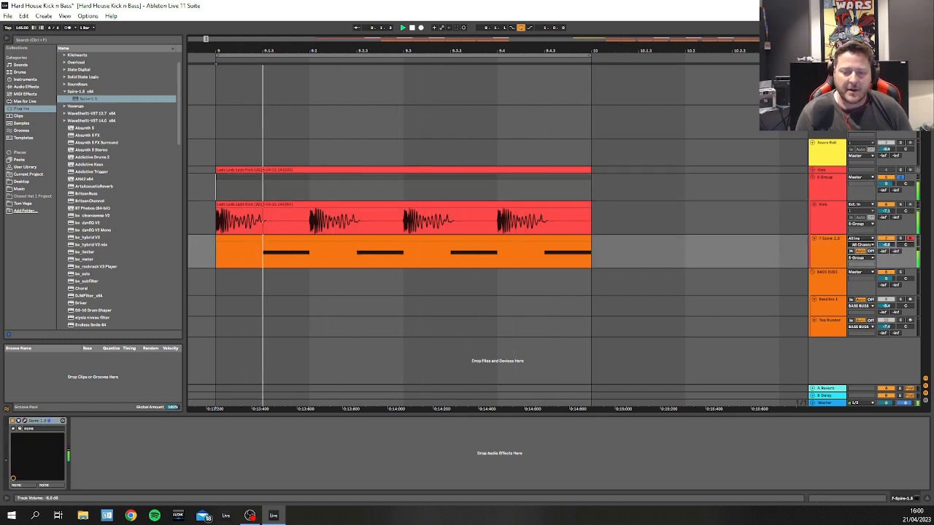
click(835, 245)
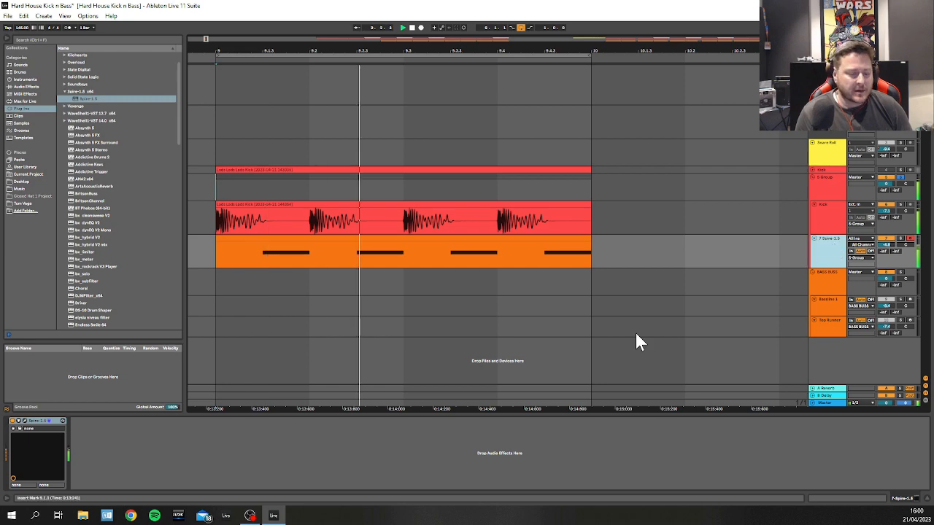
Step: Reopen Spire's preset library and step forward from BASS: LIGHT through the bass presets to BASS: BONES
click(26, 426)
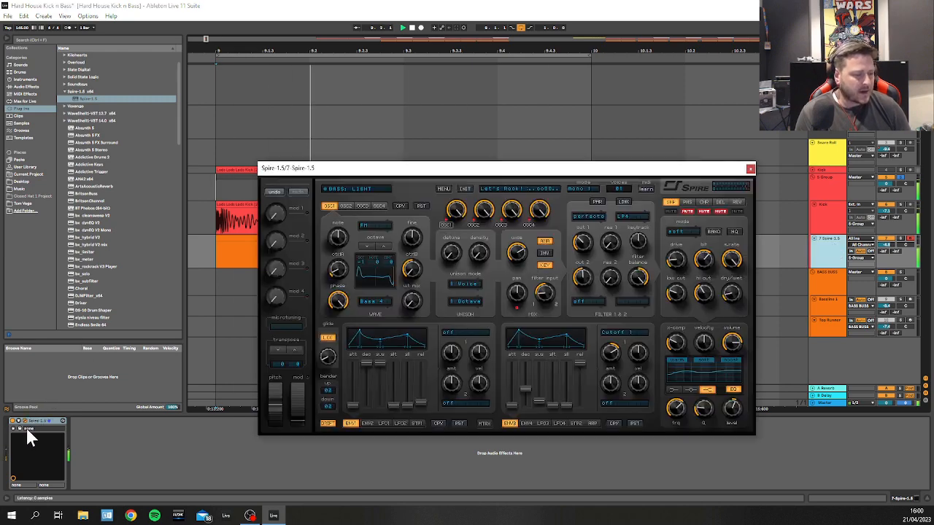
click(366, 187)
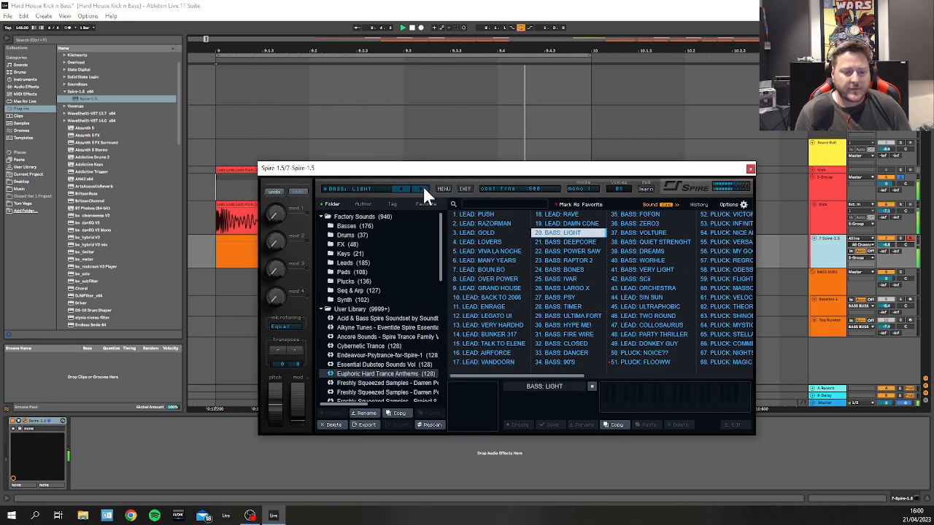
drag(427, 169, 466, 199)
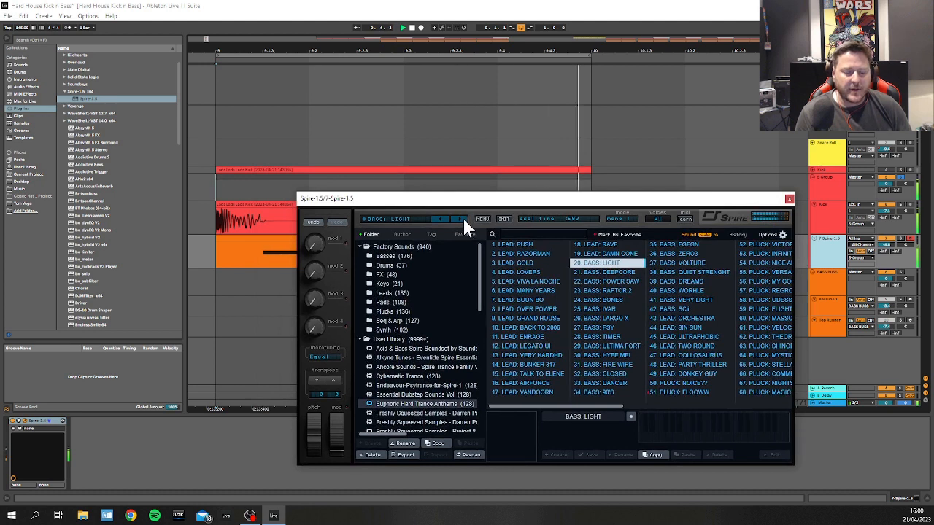
click(459, 218)
click(460, 219)
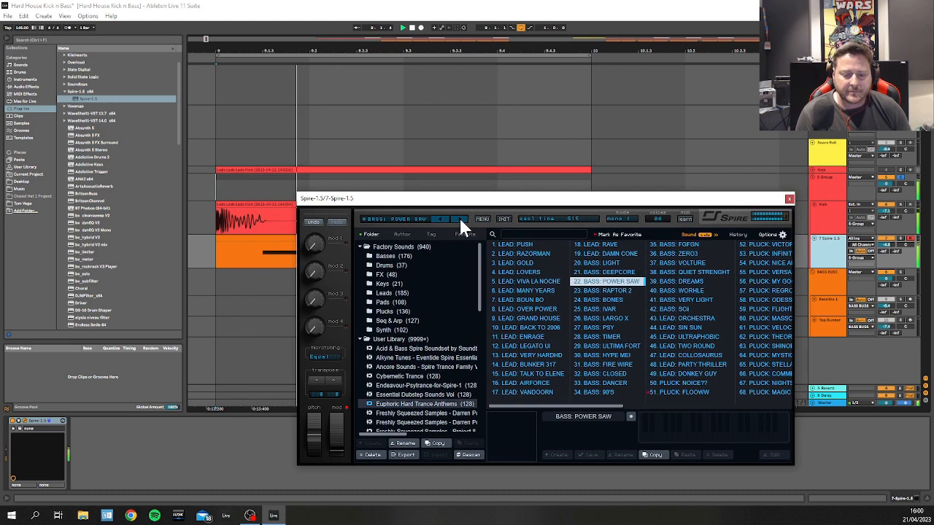
click(460, 219)
click(459, 217)
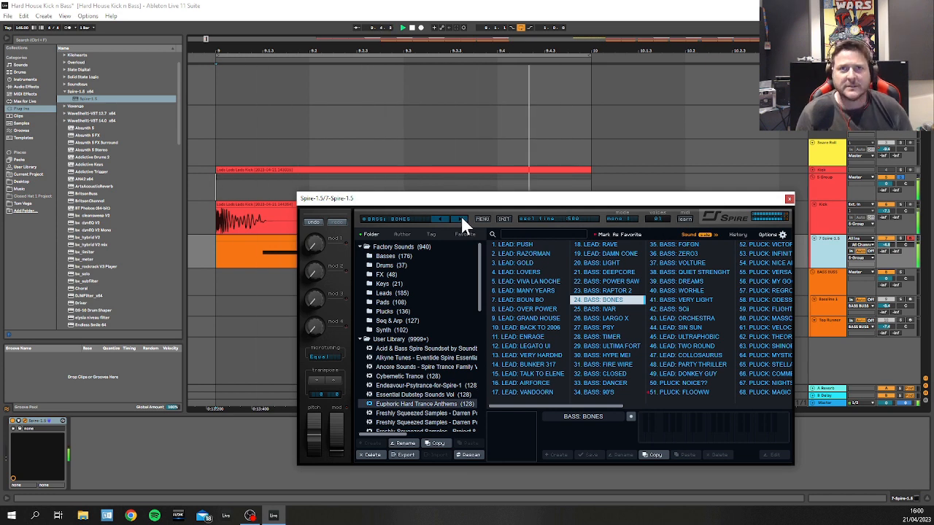
Step: Reduce the Master track's Pro-L 2 gain to +4.5 dB, check it in playback, and close the Pro-L 2 and Spire windows
click(822, 404)
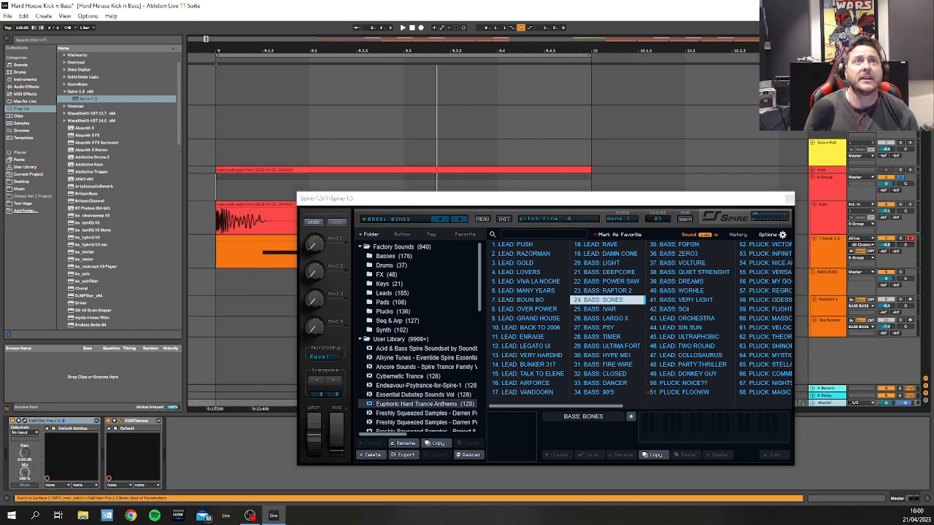
click(25, 422)
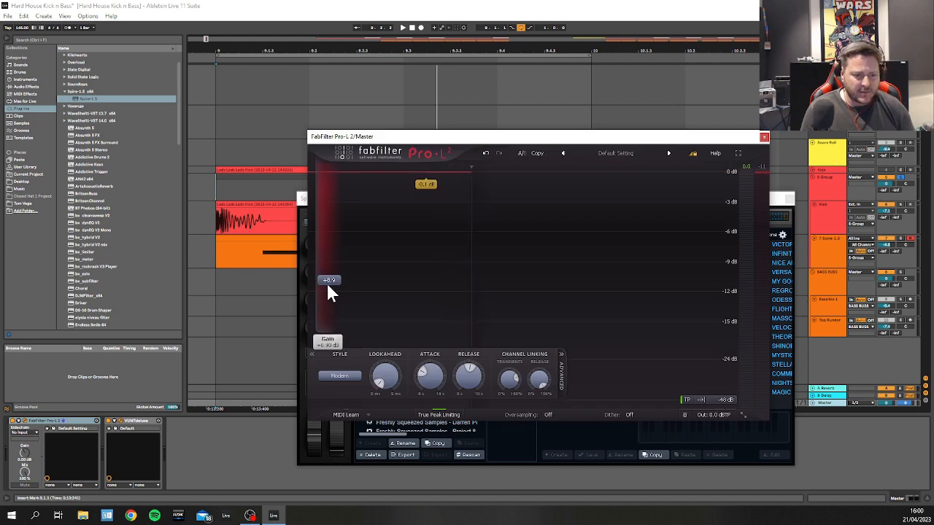
drag(325, 292, 324, 304)
key(space)
key(space)
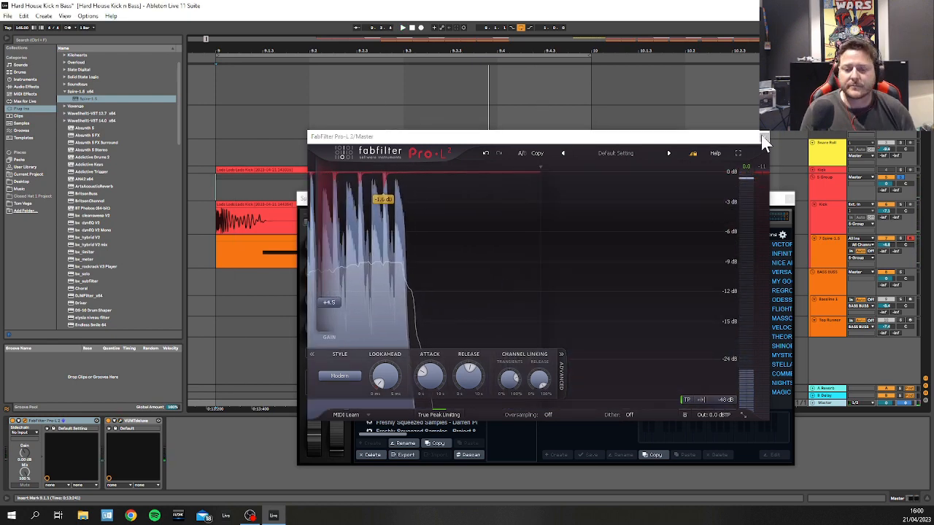
click(762, 136)
drag(688, 199, 726, 213)
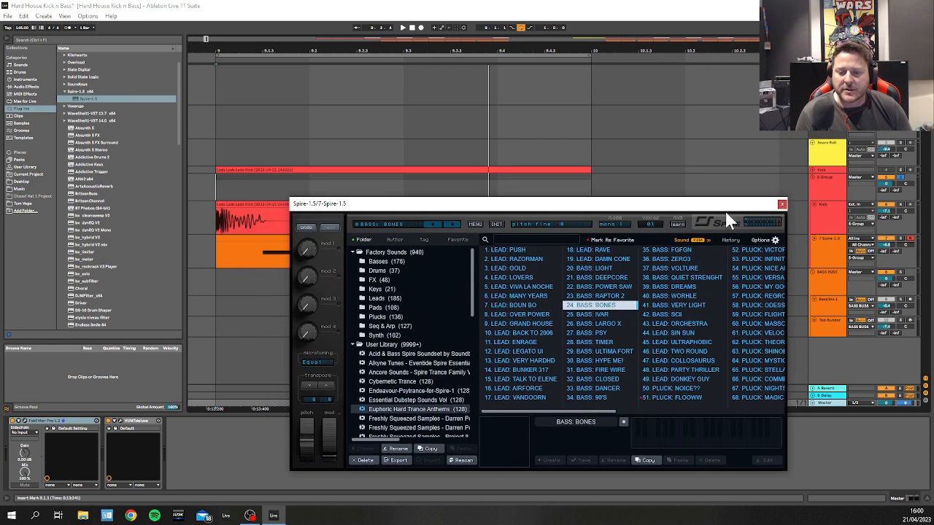
click(782, 205)
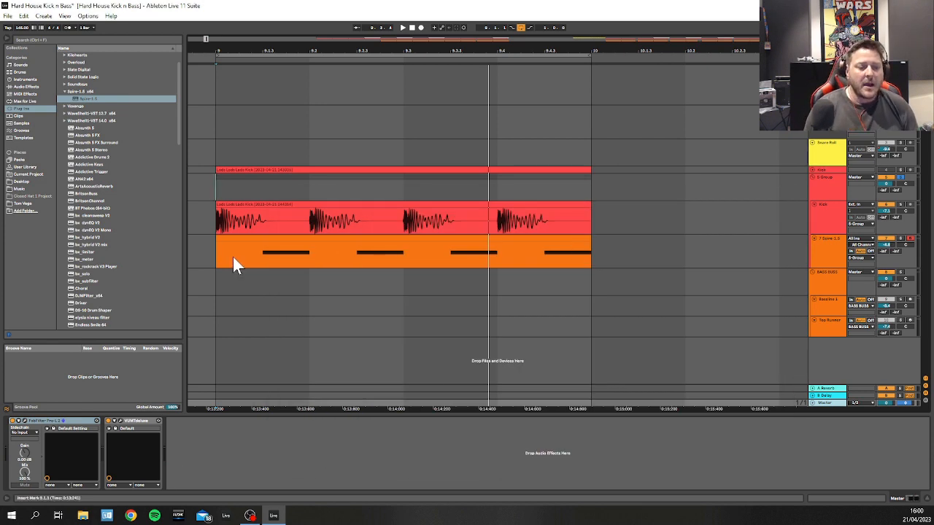
Step: Open the Spire clip and transpose all four off-beat notes up three semitones to A2 while the loop plays
click(215, 194)
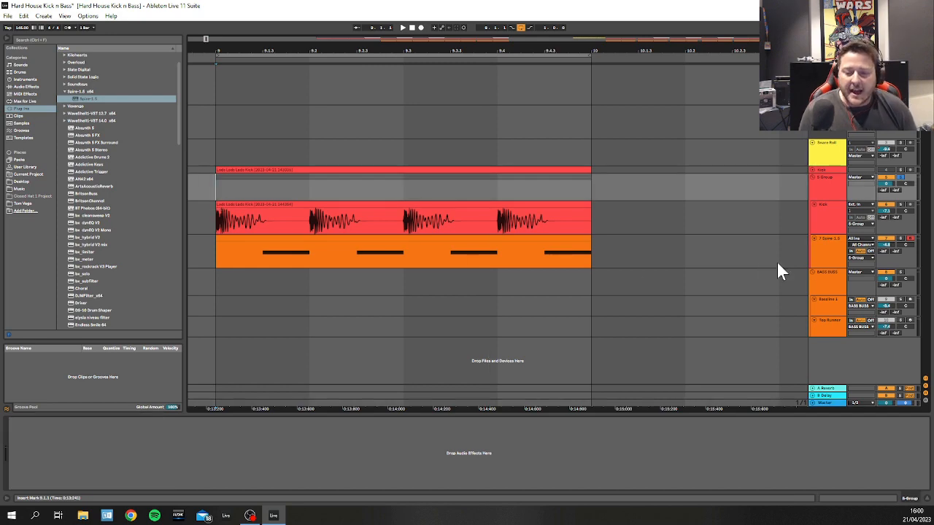
click(428, 235)
double_click(387, 236)
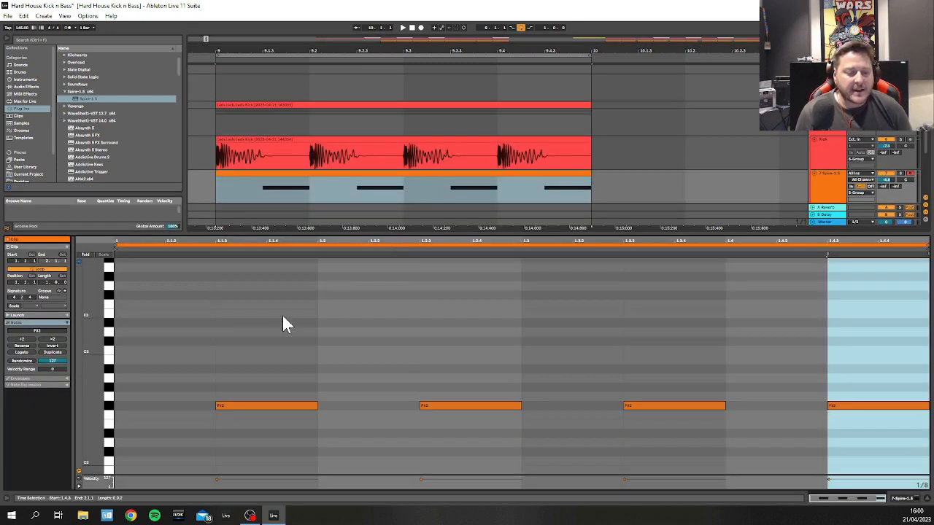
drag(212, 360, 864, 441)
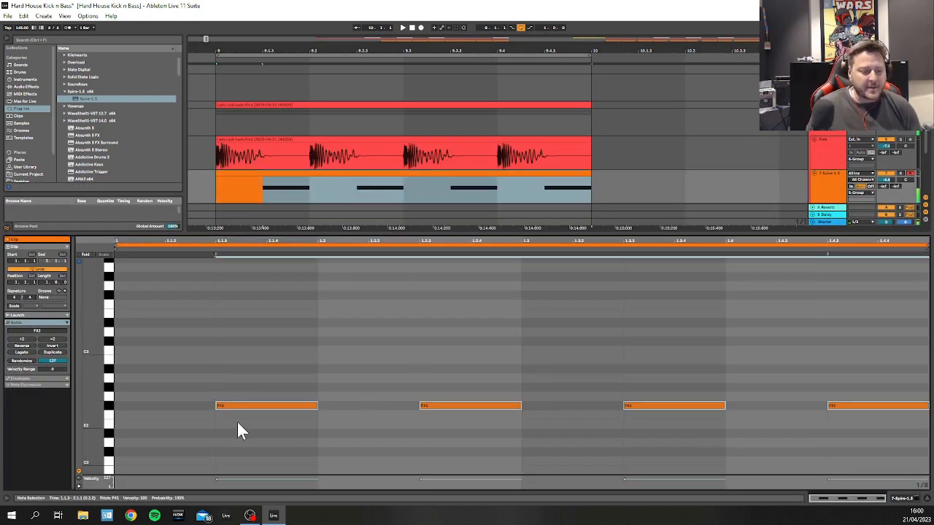
key(space)
key(Up)
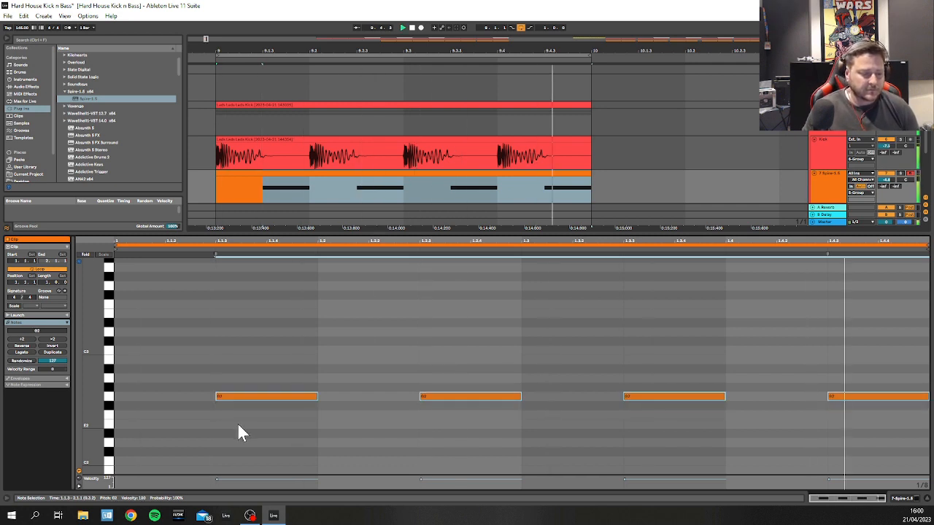
key(Up)
key(Up)
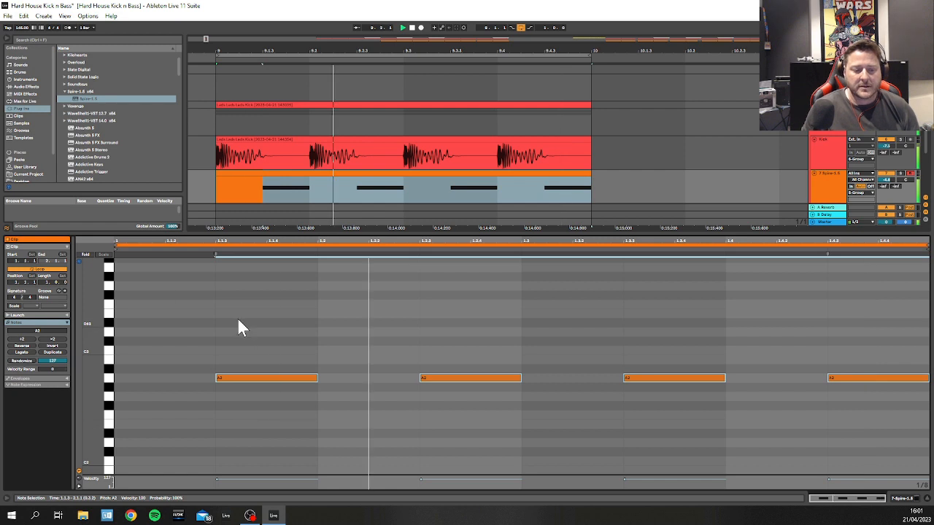
click(231, 342)
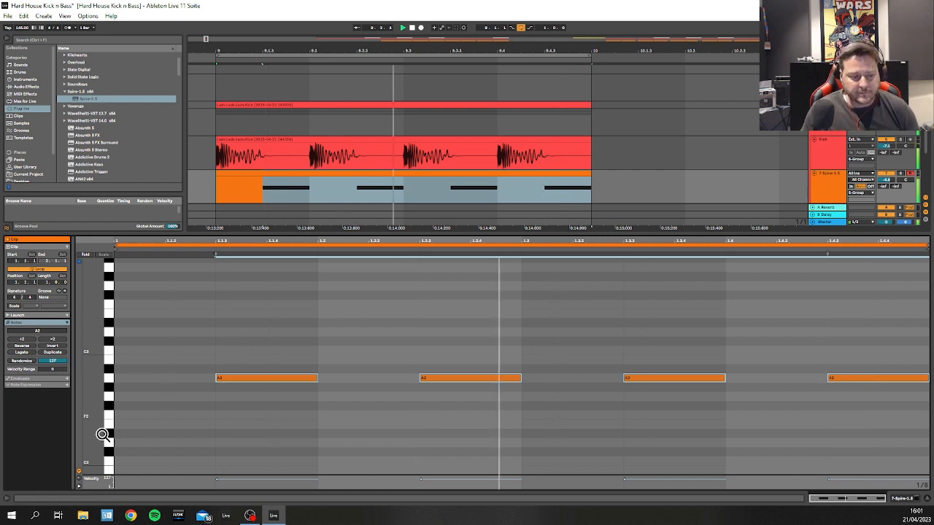
drag(256, 333, 774, 445)
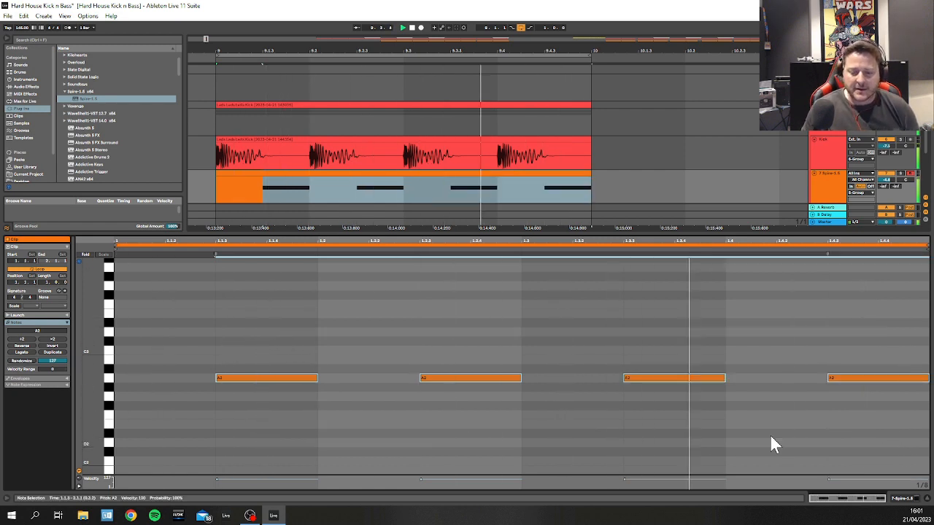
Step: Transpose all four off-beat notes down three semitones to F#2, return to the device view and stop playback
key(Down)
key(Down)
key(Down)
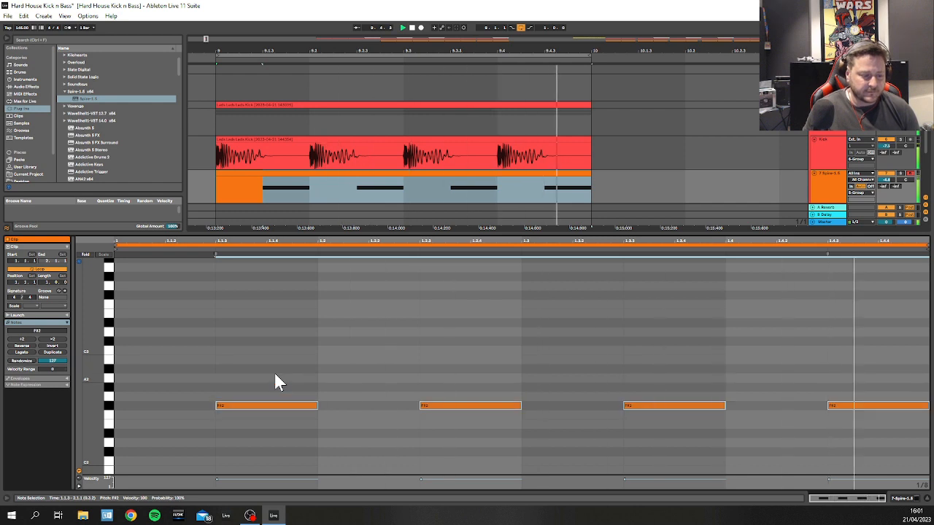
key(shift+Tab)
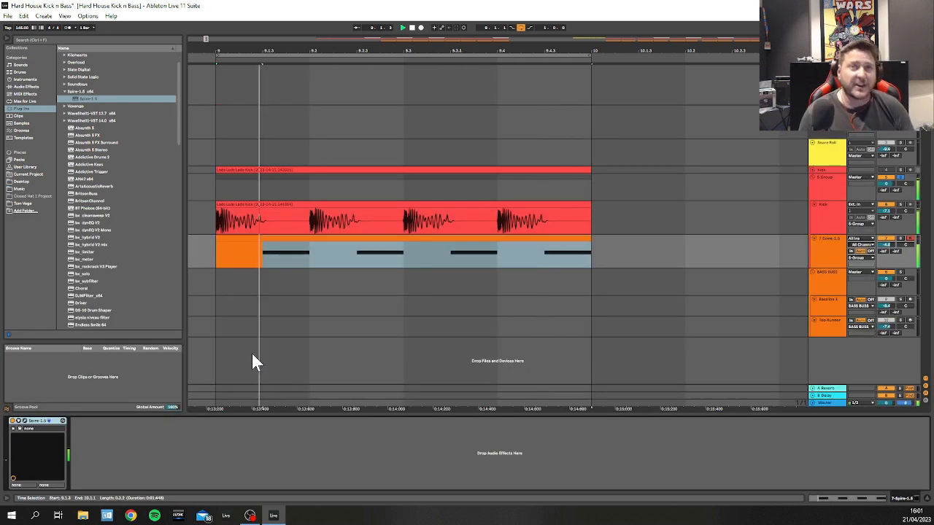
key(space)
Step: Open the Spire instrument on the Bassline 1 track to check its preset, and close its window
click(824, 259)
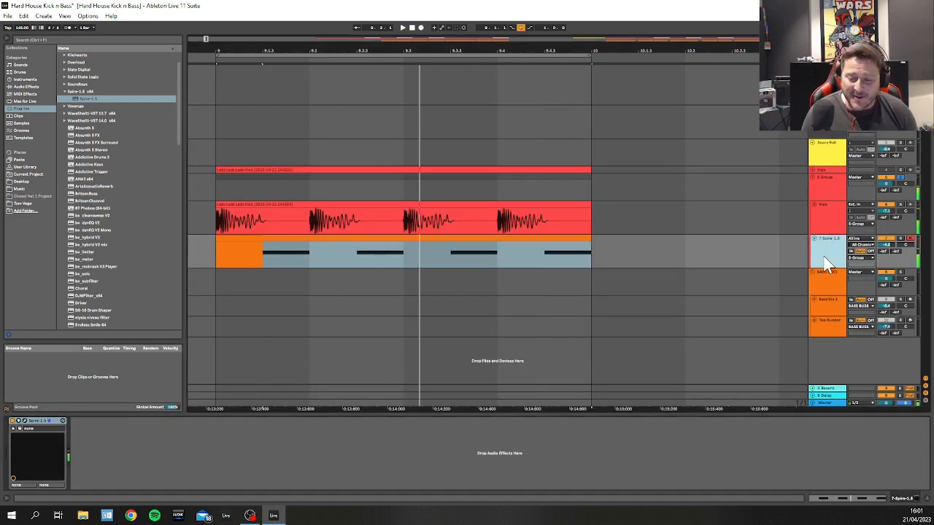
click(826, 310)
click(25, 422)
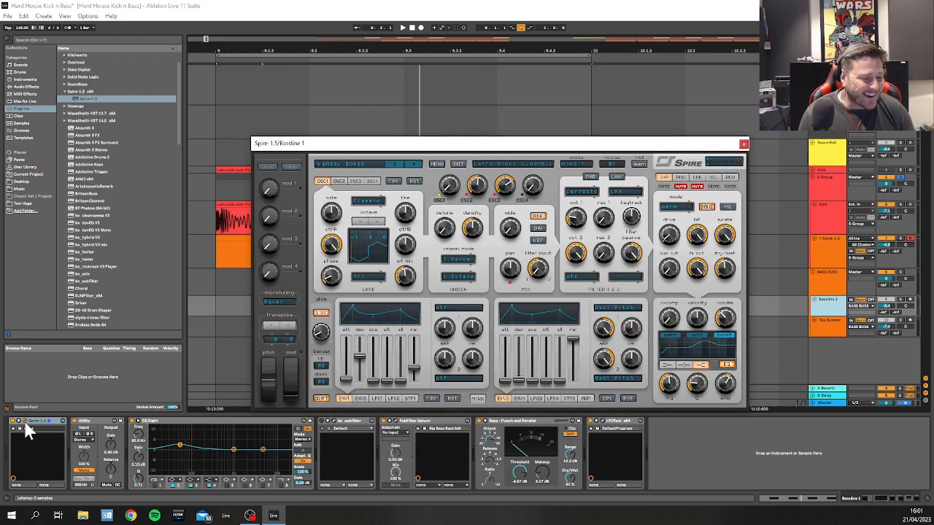
click(743, 144)
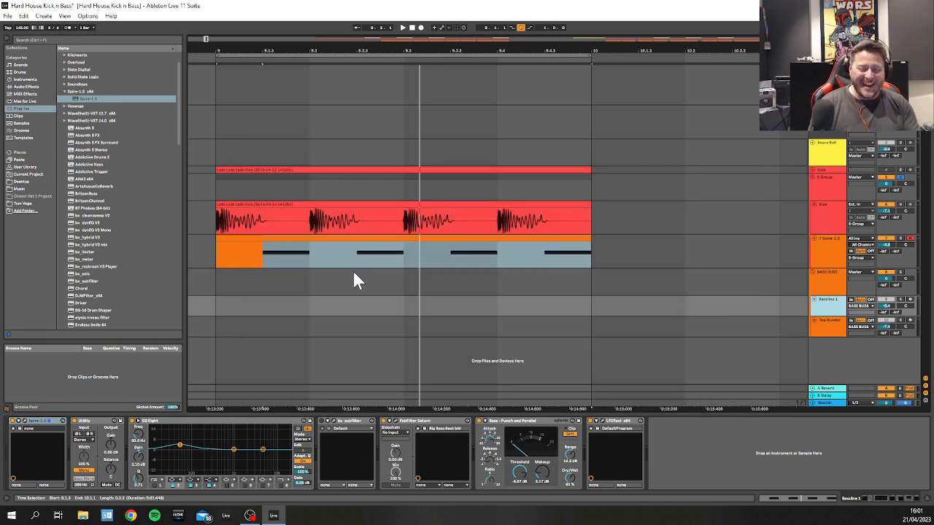
Step: Rename the Spire track beneath the Kick track as Bass
click(215, 195)
click(832, 250)
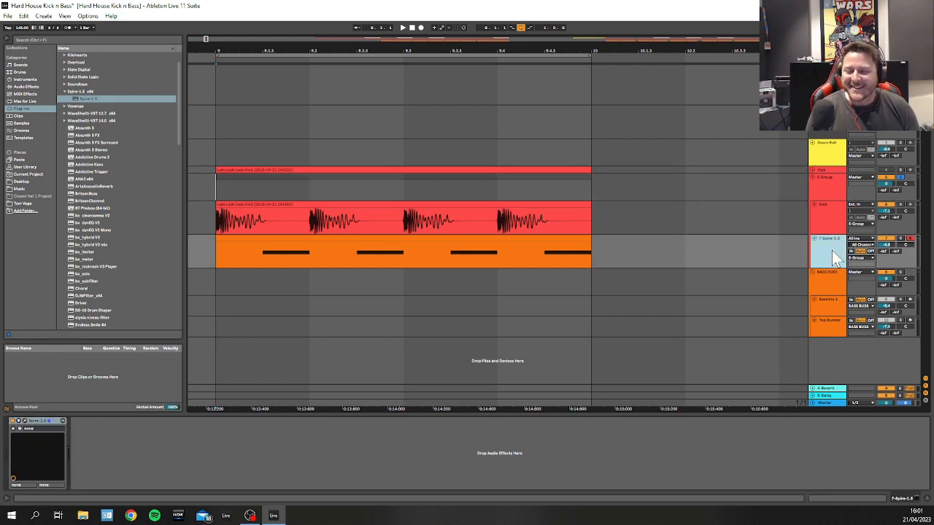
click(833, 219)
click(834, 253)
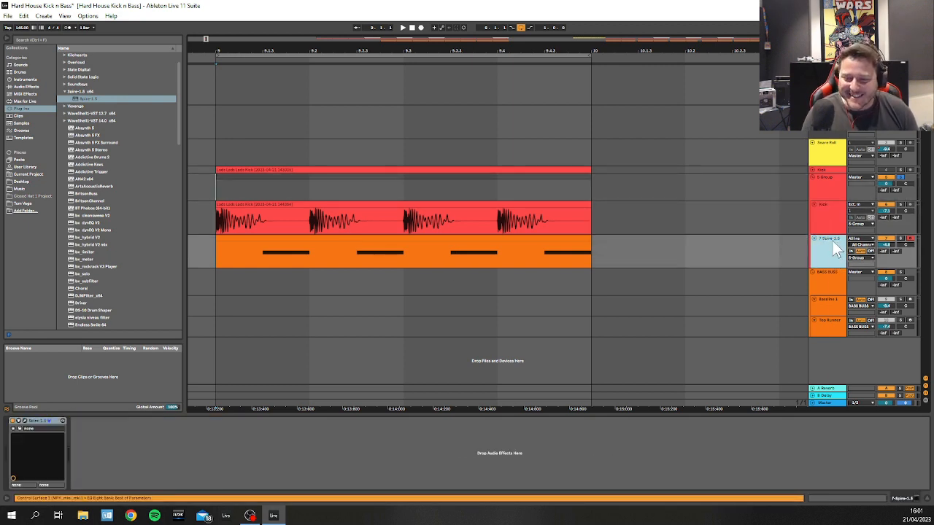
right_click(834, 252)
click(842, 270)
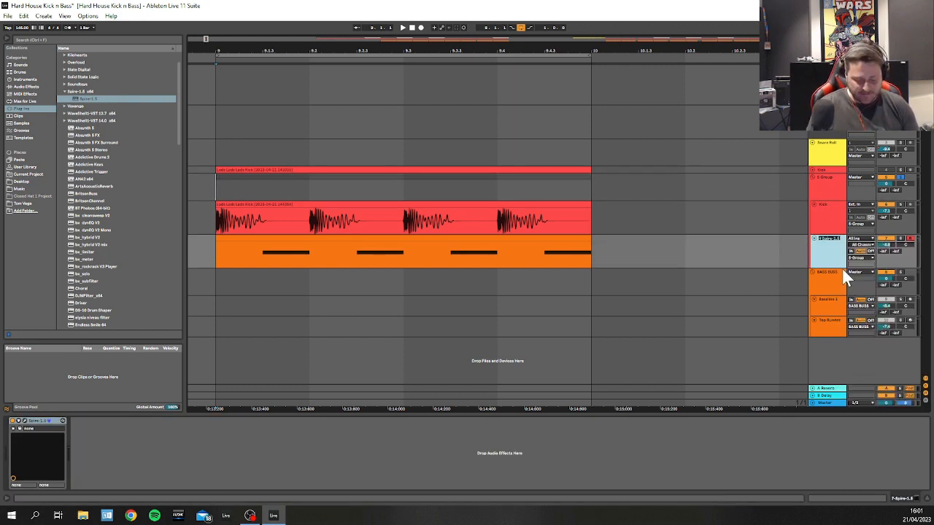
text(Bass)
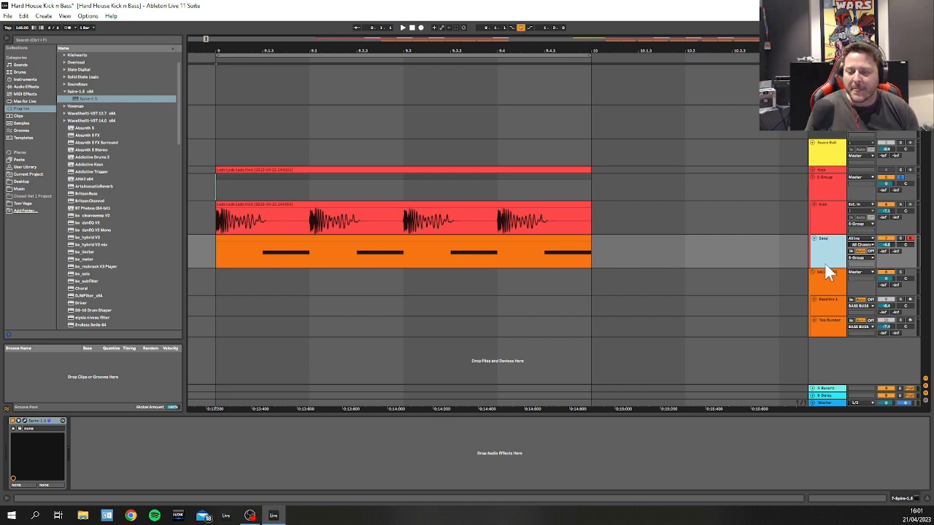
click(822, 217)
right_click(824, 205)
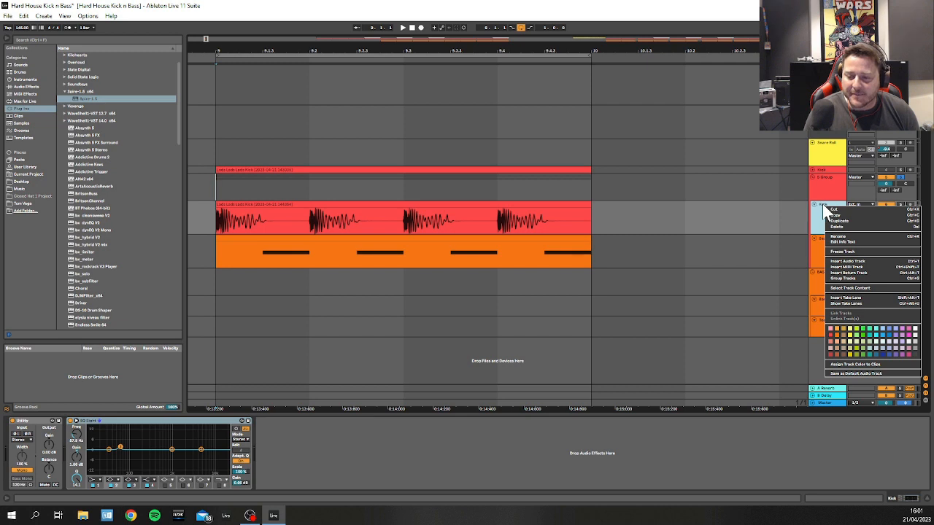
key(Escape)
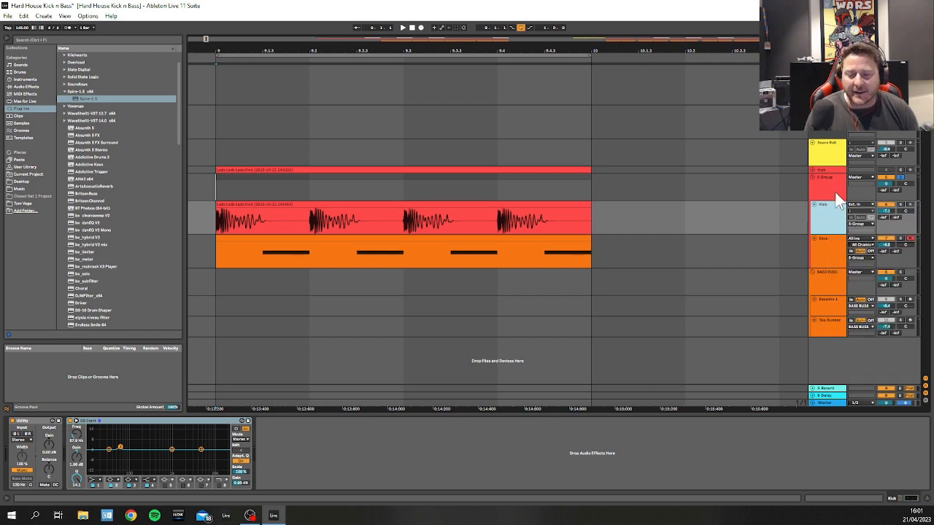
click(830, 248)
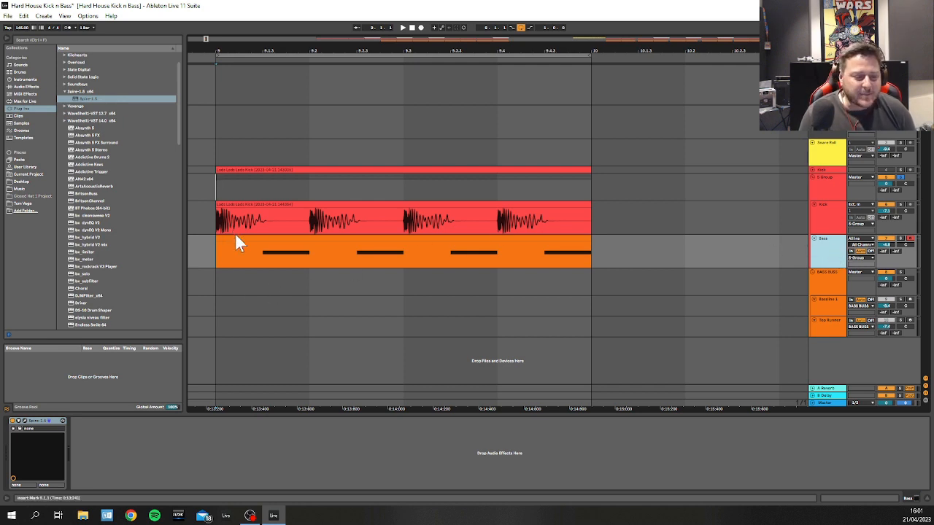
click(262, 238)
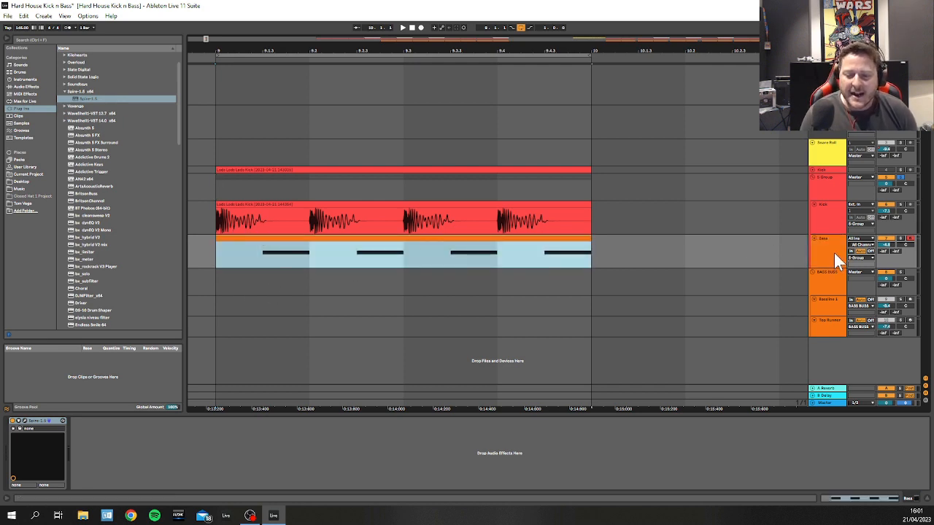
click(282, 241)
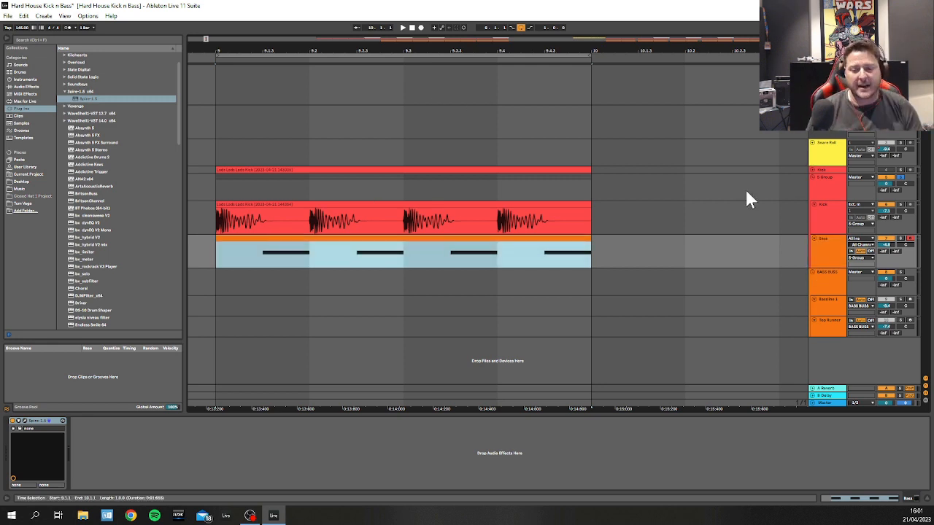
click(807, 226)
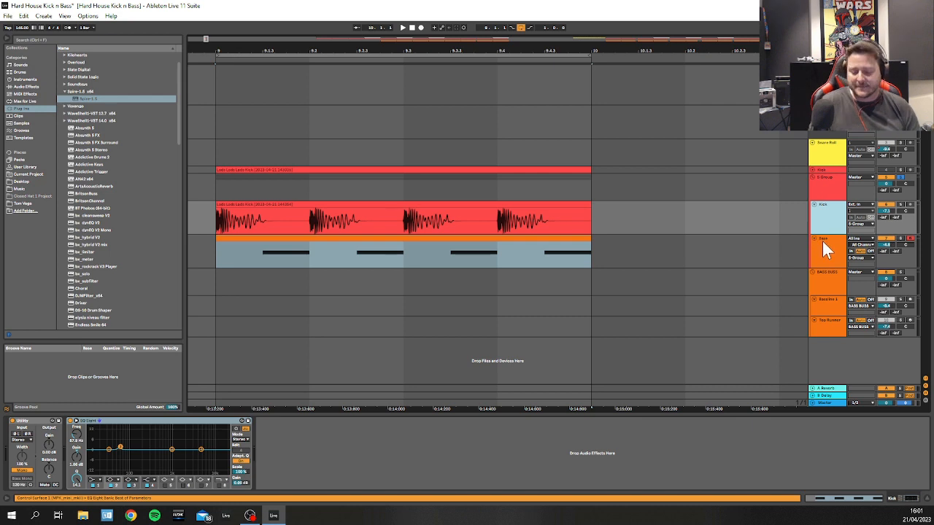
click(823, 243)
click(825, 231)
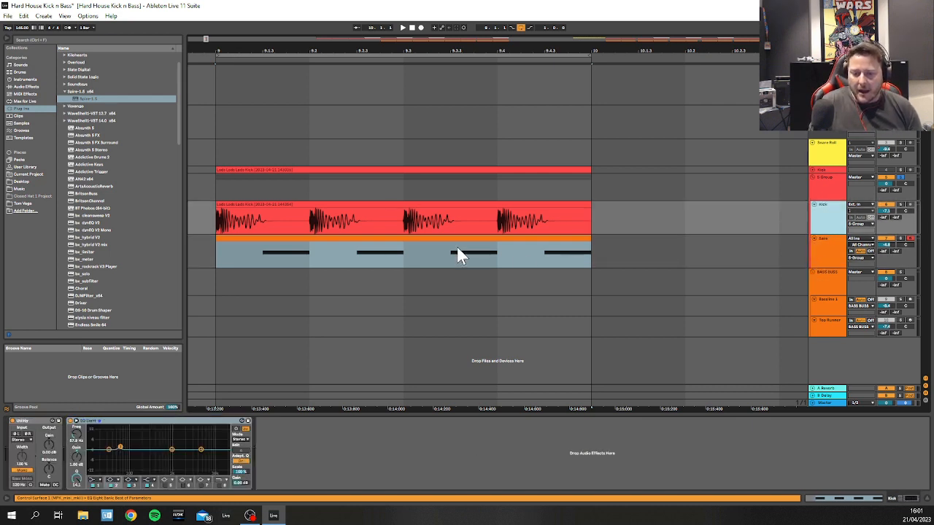
Step: Delete the group that contains the Kick and Bass tracks
click(816, 191)
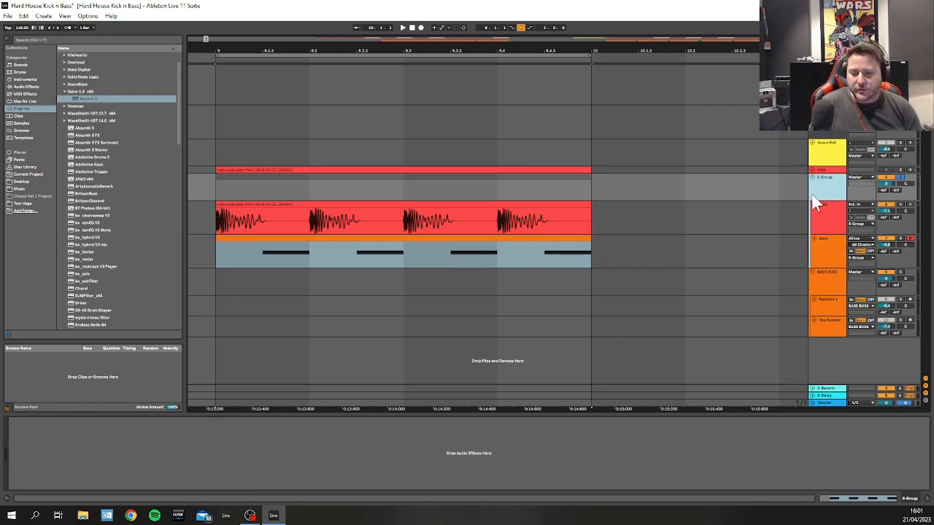
key(Delete)
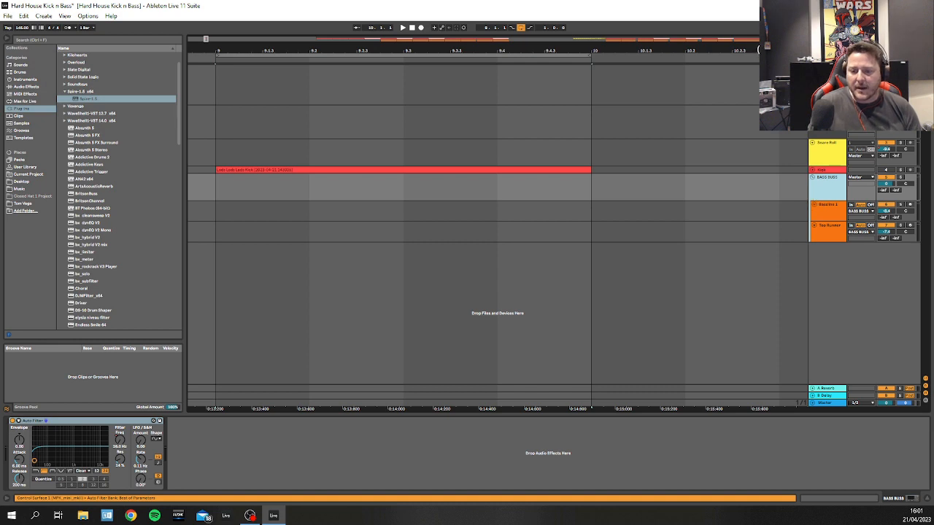
Step: Loop bars 97 to 99 of the Bassline 1 and Top Runner clips and fit that range in the arrangement
drag(759, 49, 131, 11)
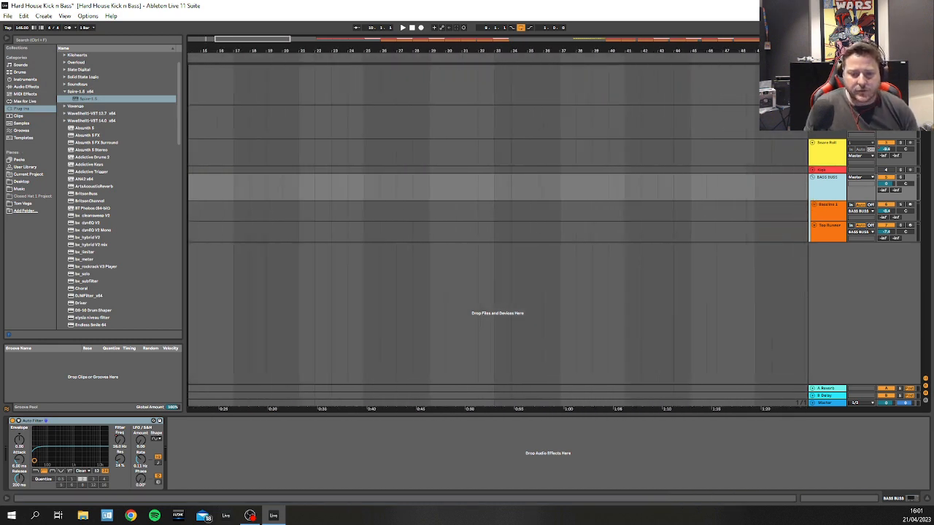
drag(235, 50, 237, 17)
drag(743, 51, 480, 48)
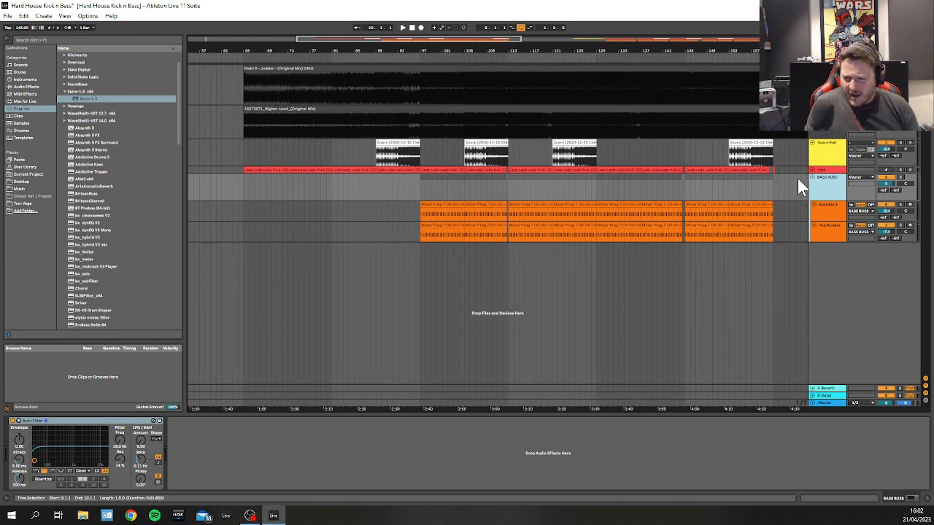
click(420, 198)
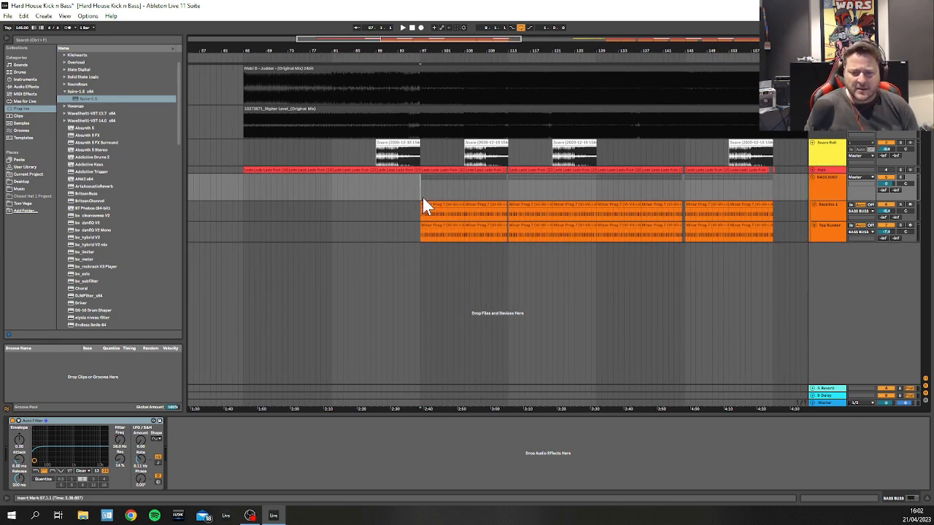
key(plus)
key(plus)
key(plus)
key(plus)
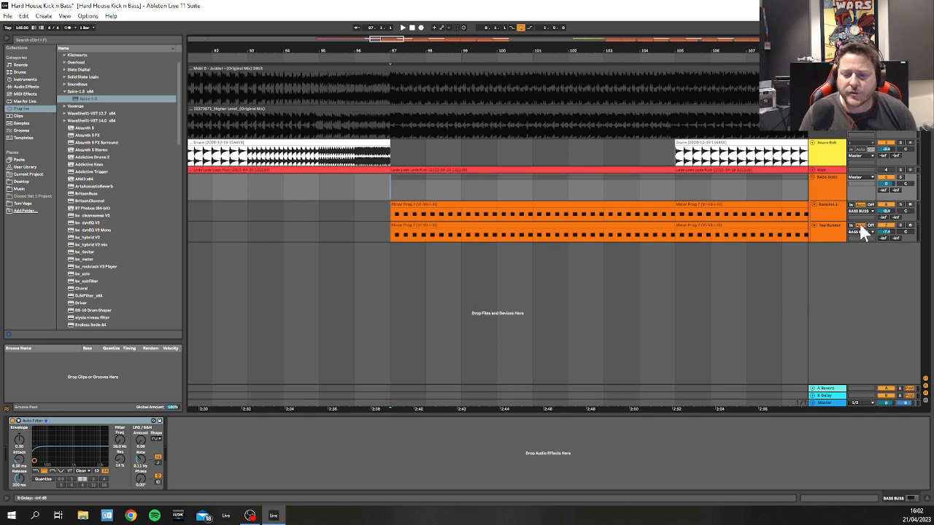
click(826, 208)
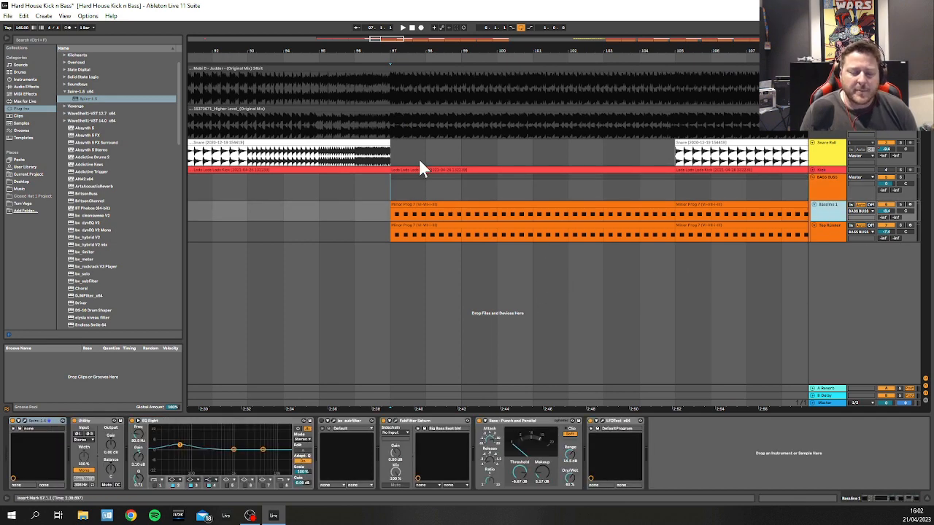
drag(400, 196, 447, 219)
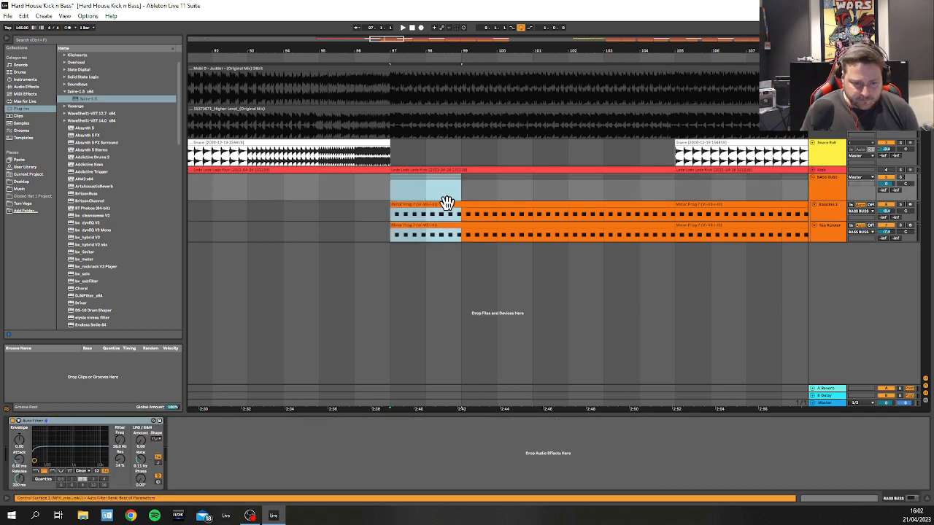
right_click(434, 209)
click(446, 290)
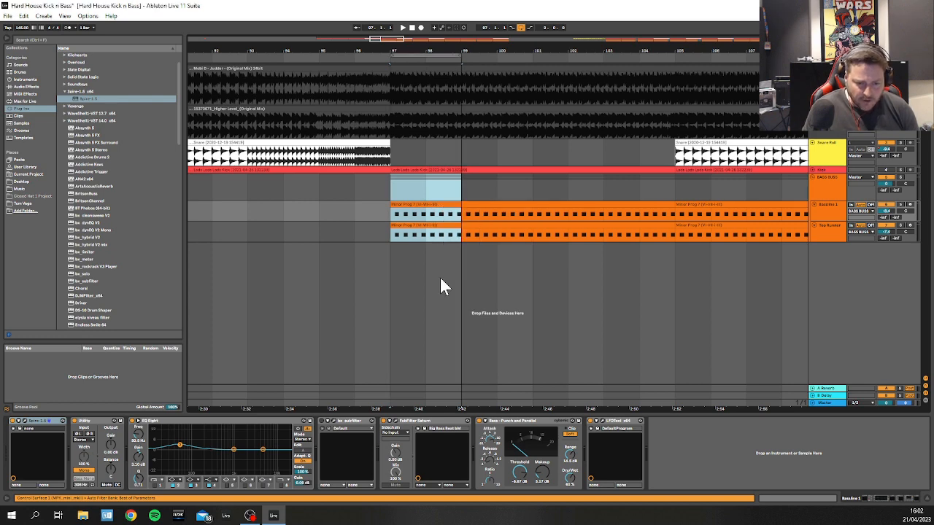
key(z)
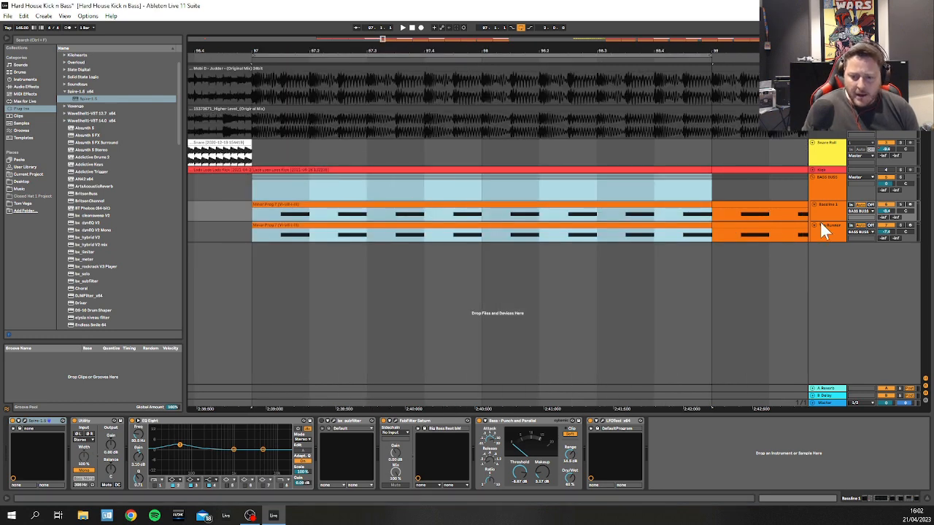
Step: Enlarge the Bassline 1 track, play it soloed, check the notes in its clip, and stop playback
drag(820, 221, 818, 264)
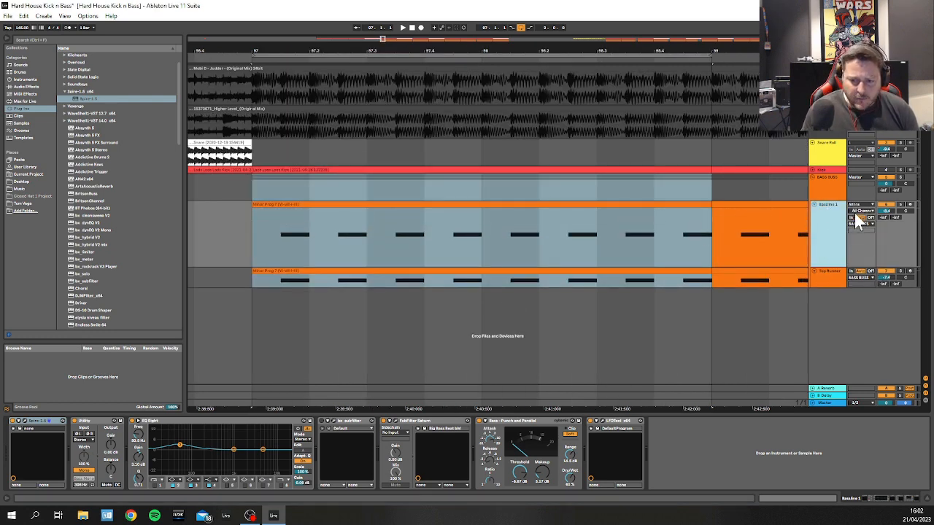
key(space)
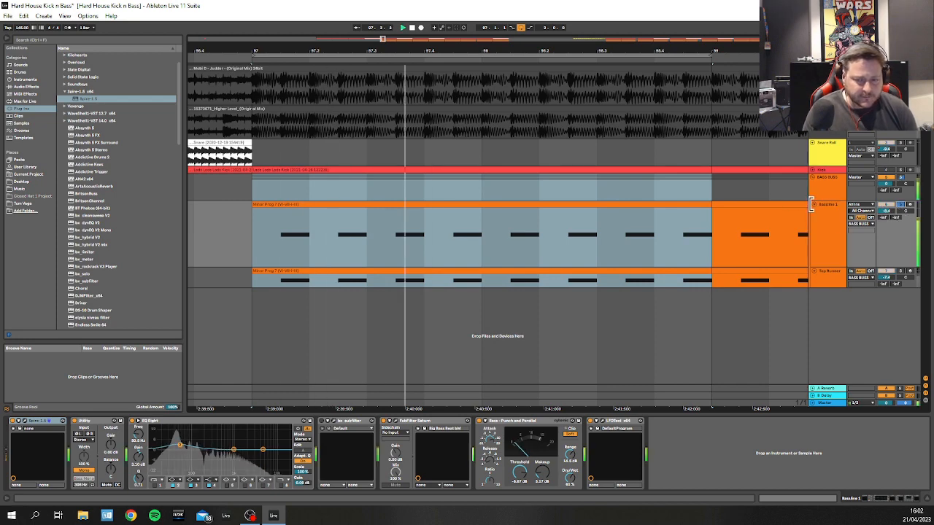
double_click(341, 203)
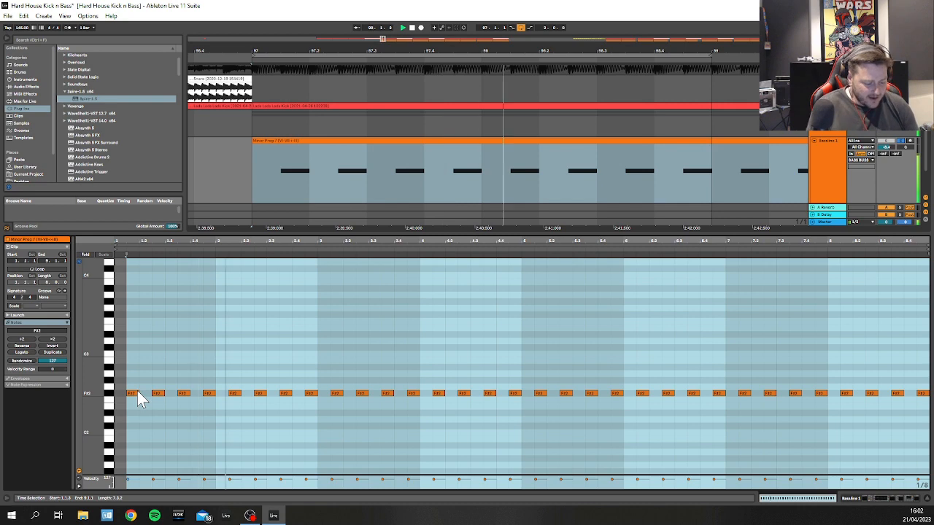
key(shift+Tab)
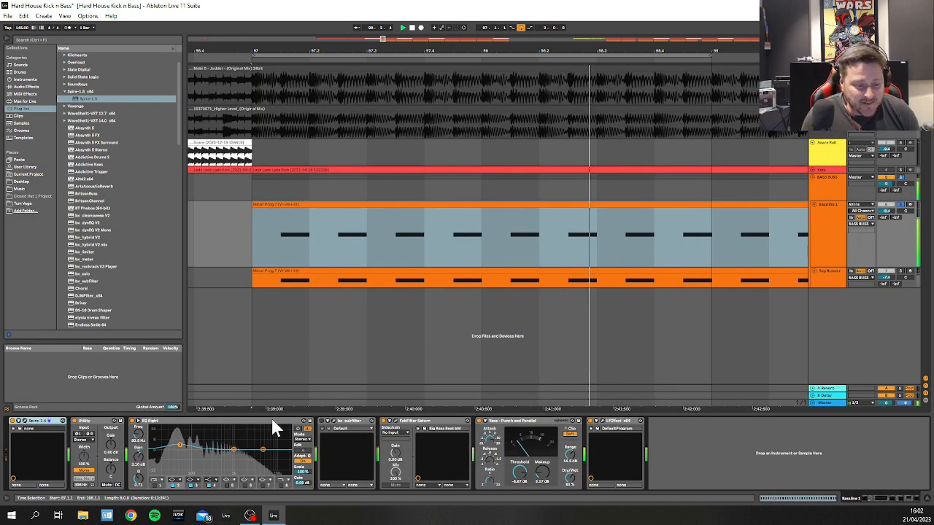
key(space)
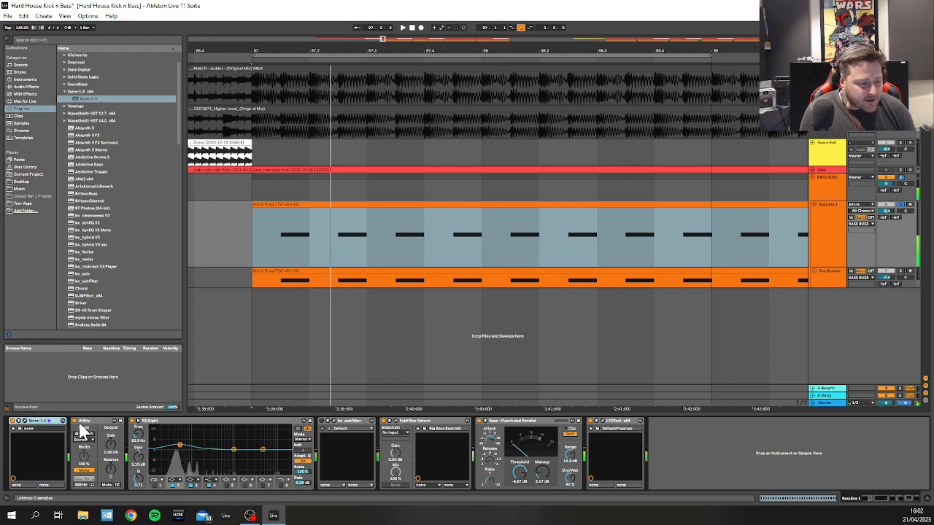
Step: Examine the mono setting of the Utility device on the Bassline 1 track
click(84, 429)
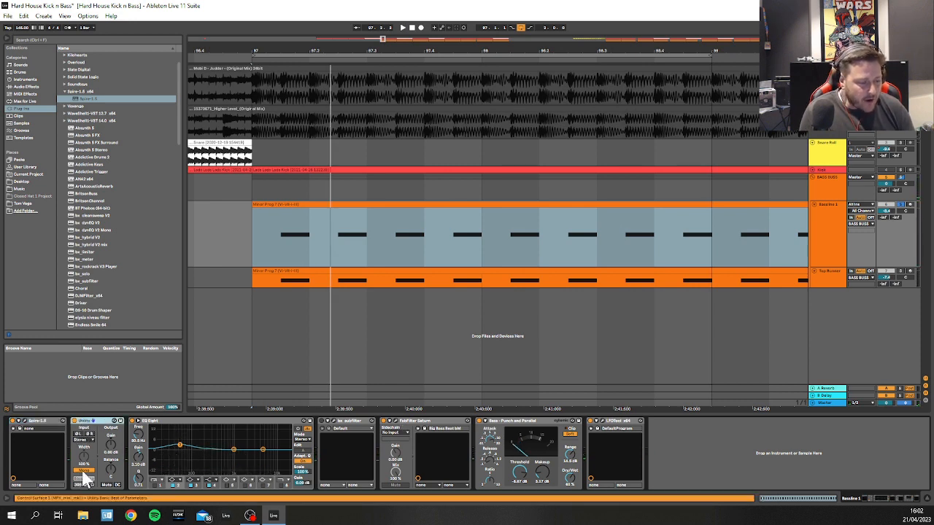
click(826, 227)
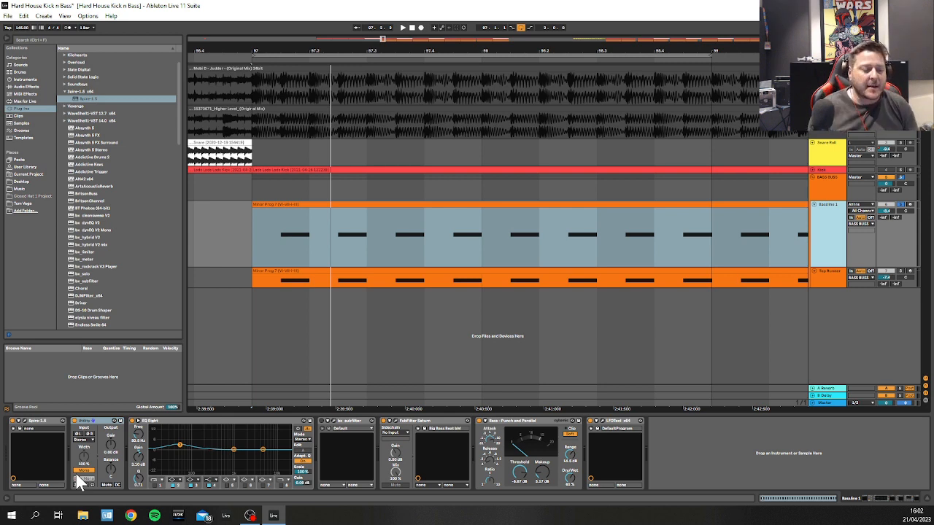
Step: Add the Voxengo SPAN plug-in to the end of the Master track's device chain
click(827, 403)
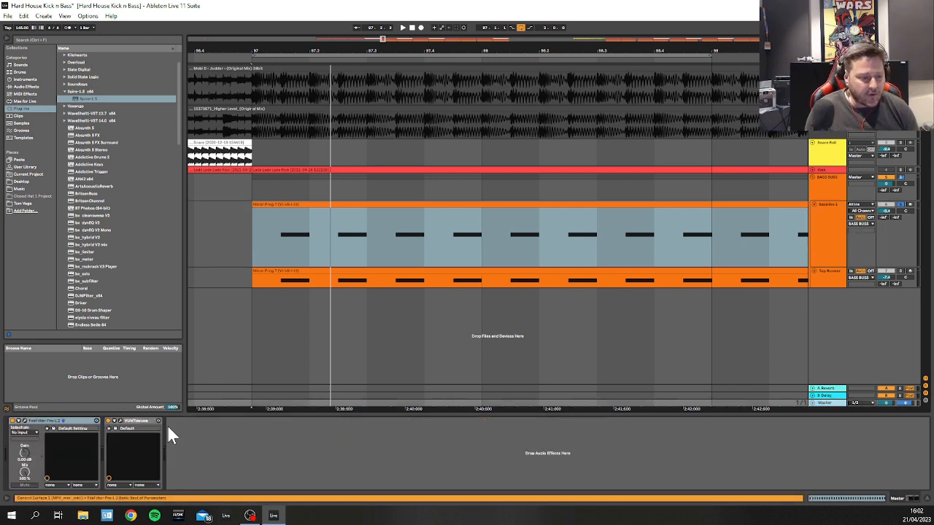
click(13, 87)
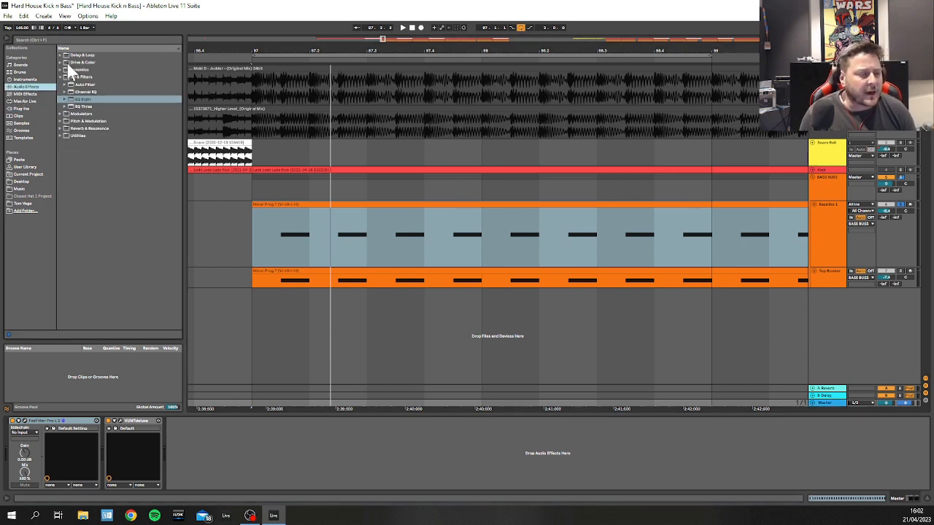
click(21, 108)
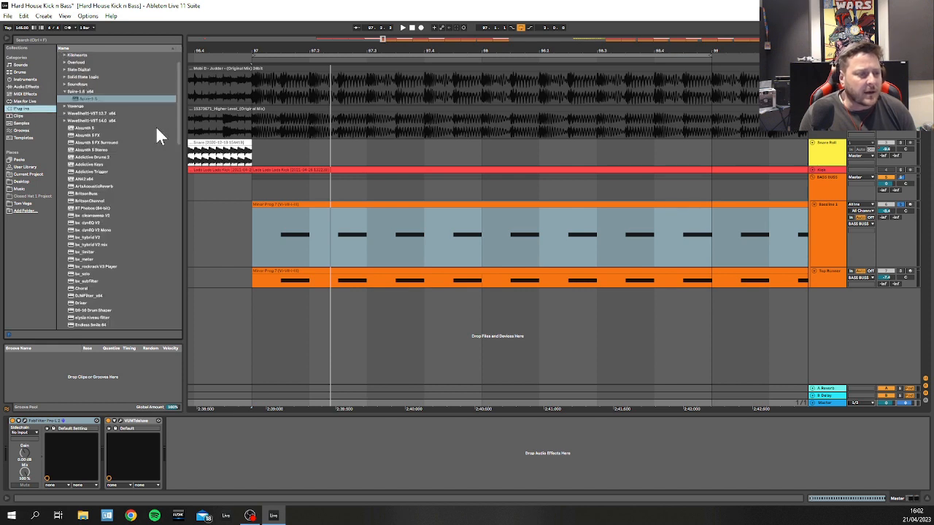
click(66, 108)
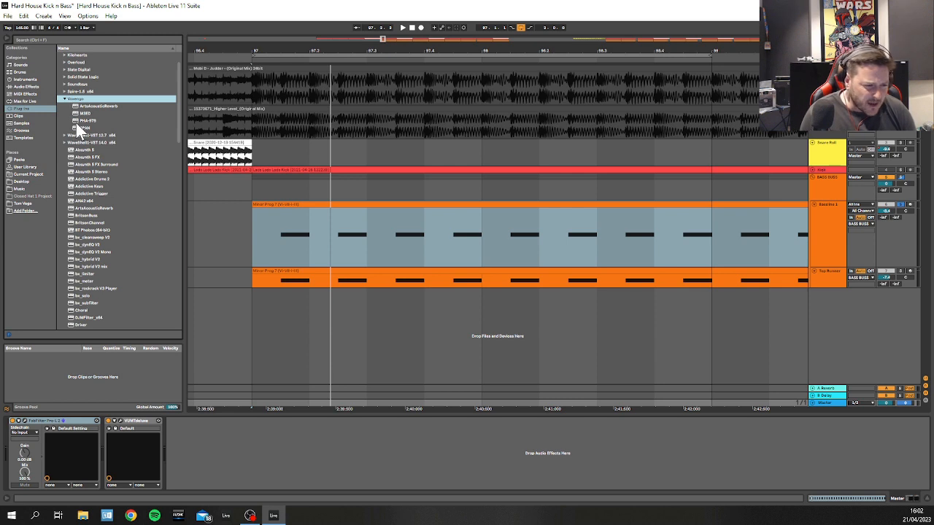
drag(78, 127, 823, 386)
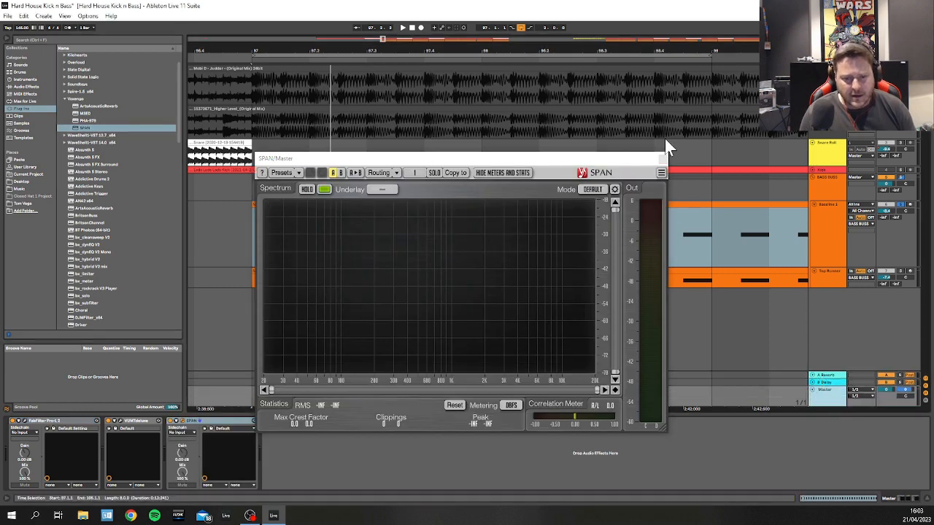
Step: Play the soloed bassline to examine its spectrum in SPAN, close the analyzer, bring back Bassline 1's devices and stop playback
key(space)
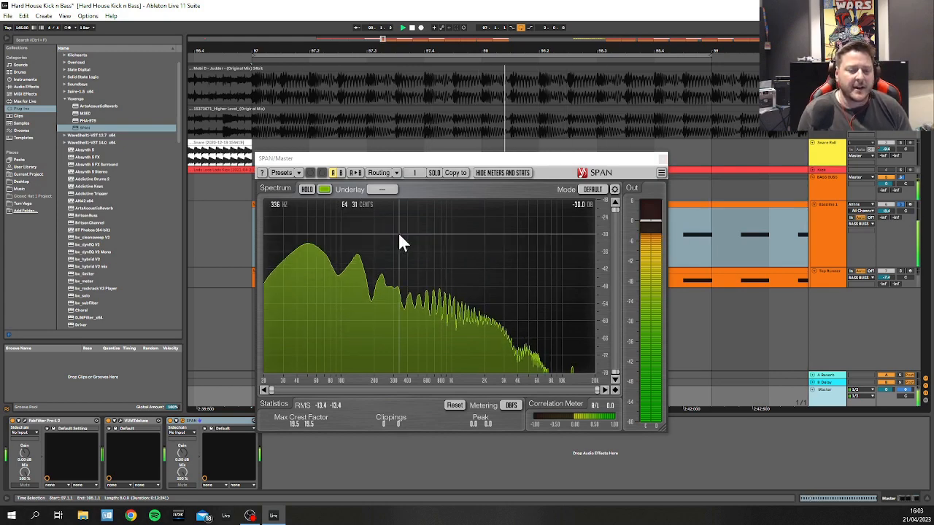
click(662, 158)
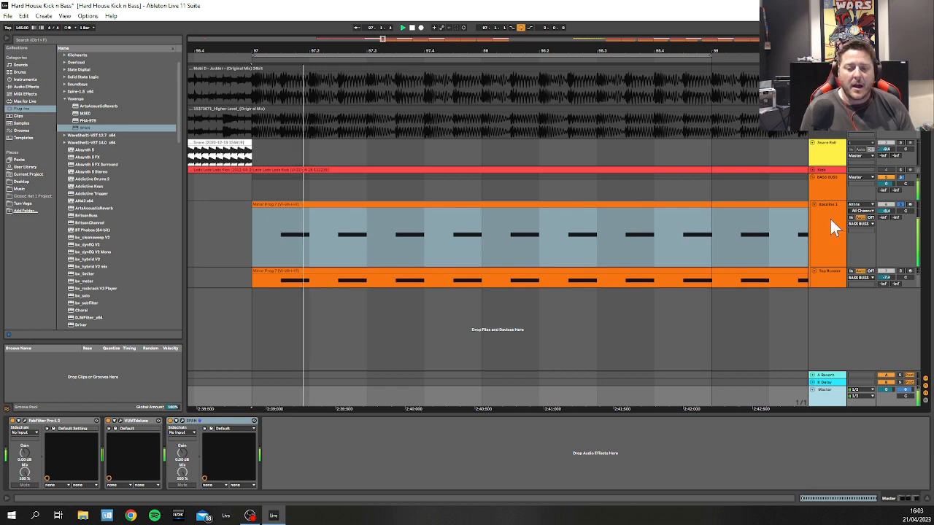
click(829, 218)
key(space)
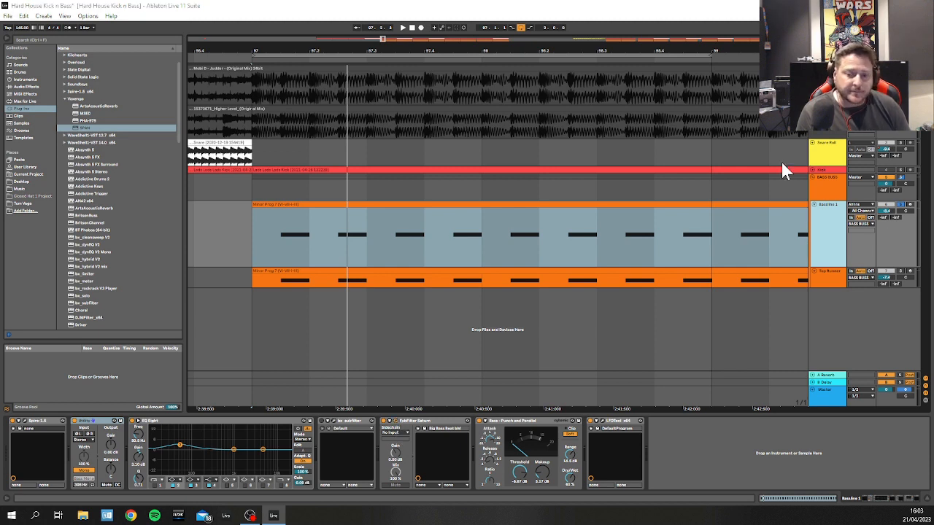
Step: Listen to the soloed Bassline 1 again, stop, and return the insert marker to the start of bar 97
key(space)
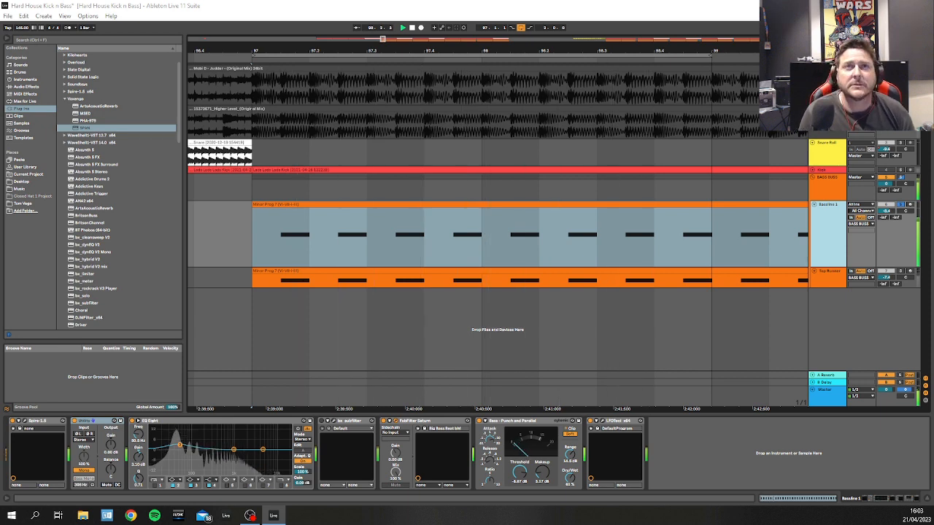
key(space)
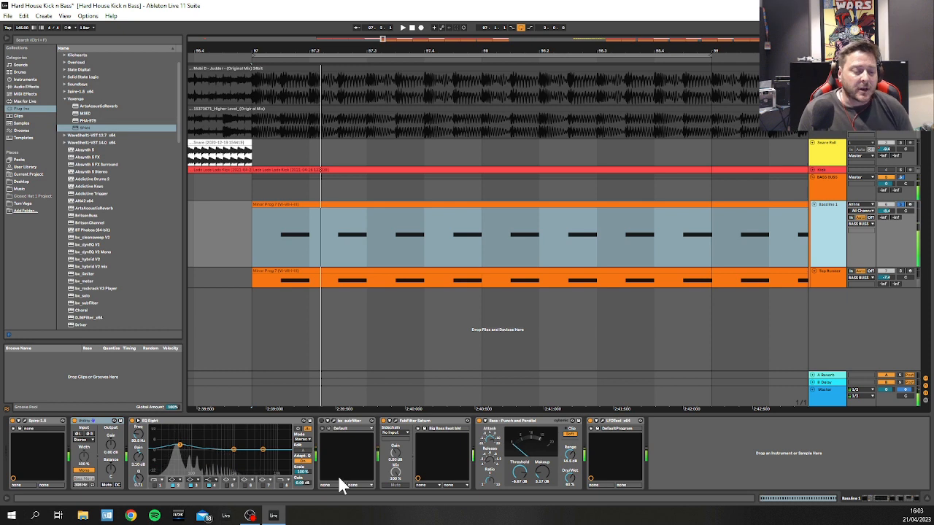
click(248, 247)
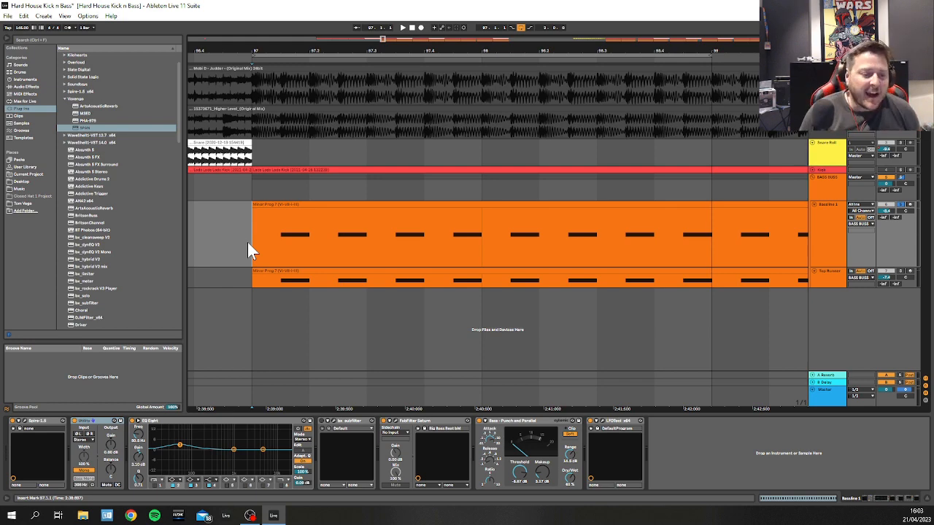
Step: Show more bars of the arrangement and resize the Bassline 1 and Top Runner tracks to similar heights
drag(342, 51, 371, 32)
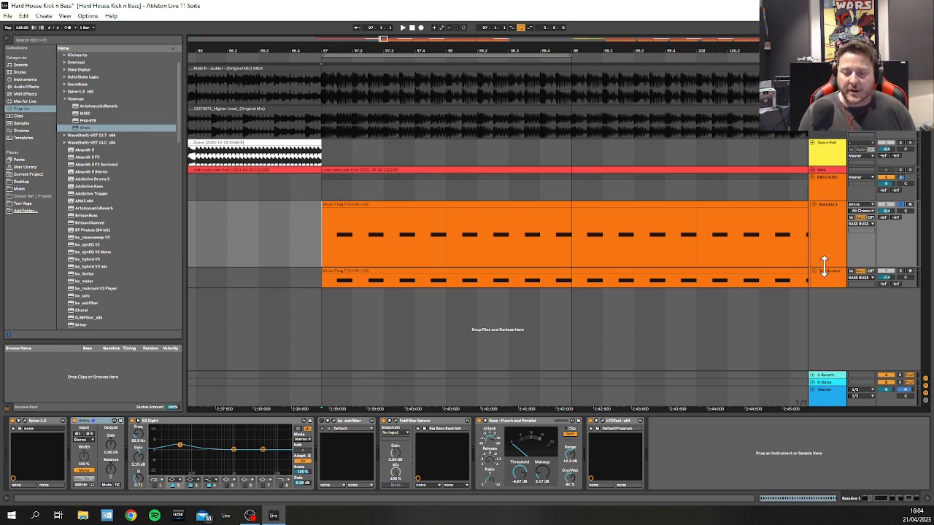
drag(827, 270, 825, 292)
click(825, 246)
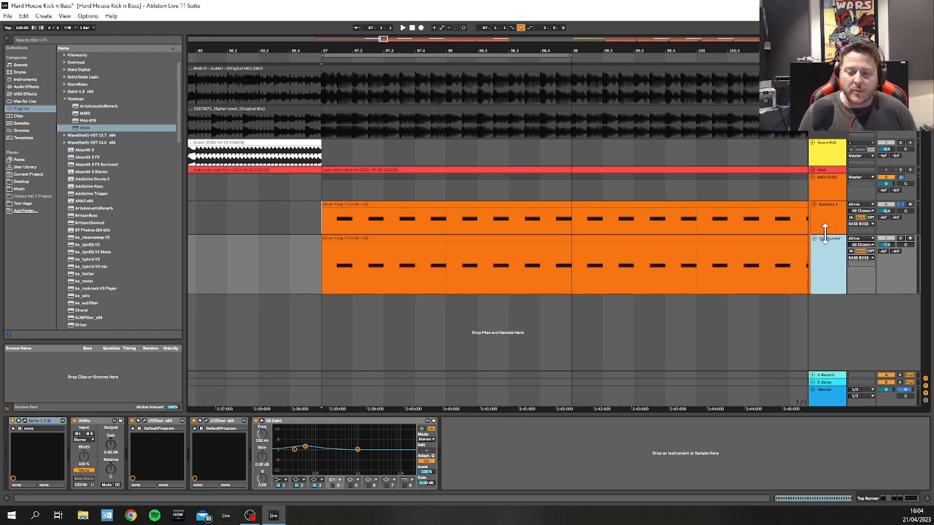
drag(824, 234, 824, 252)
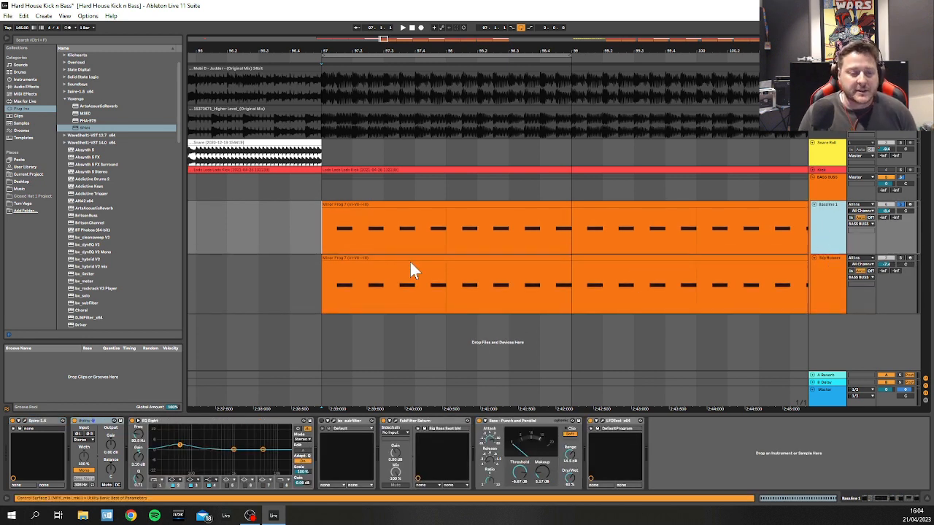
click(324, 225)
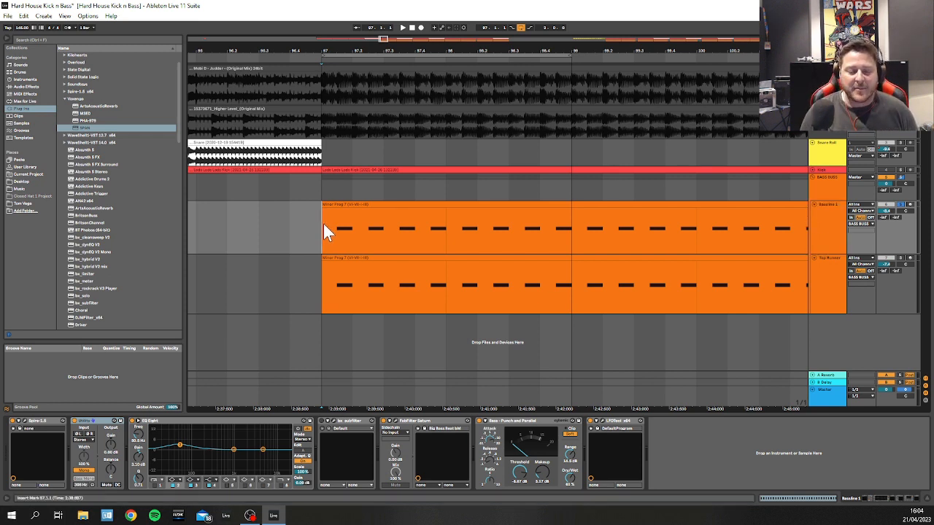
click(831, 226)
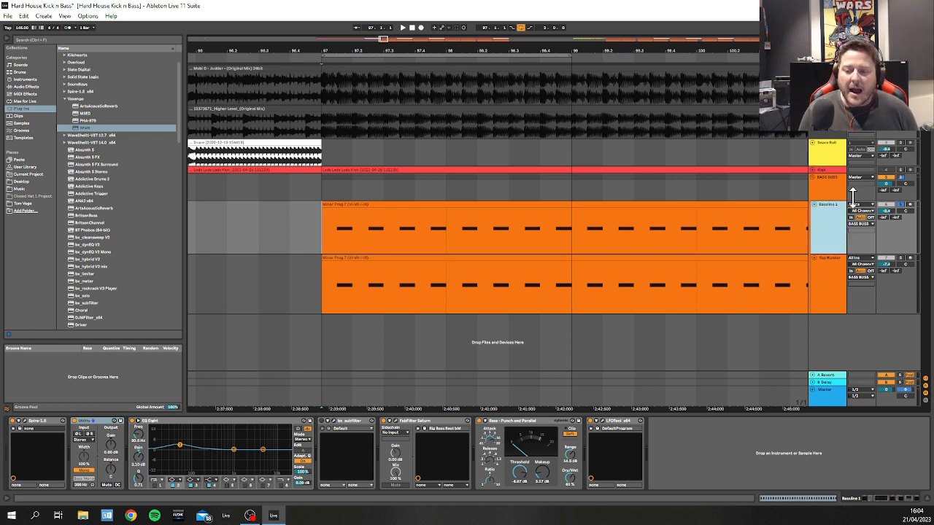
Step: Solo the Kick track alongside Bassline 1 and play both from bar 97
click(895, 170)
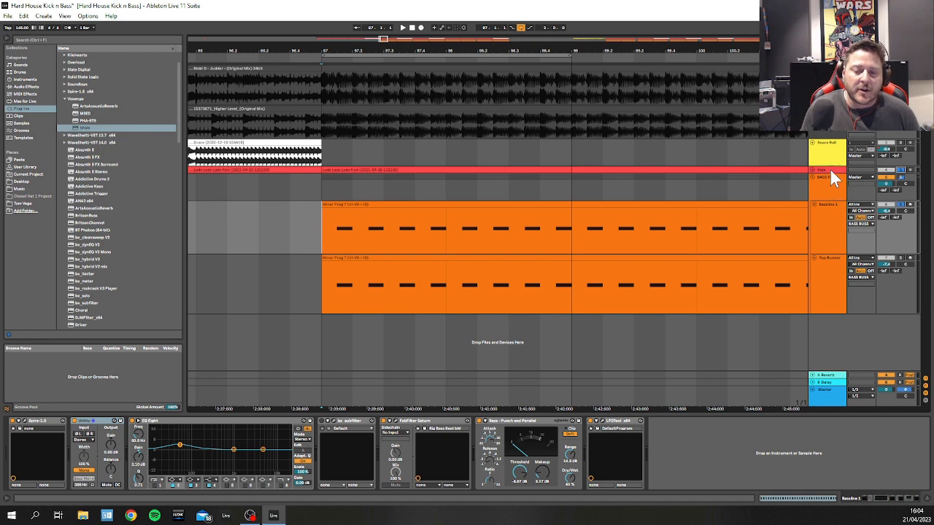
click(338, 225)
key(space)
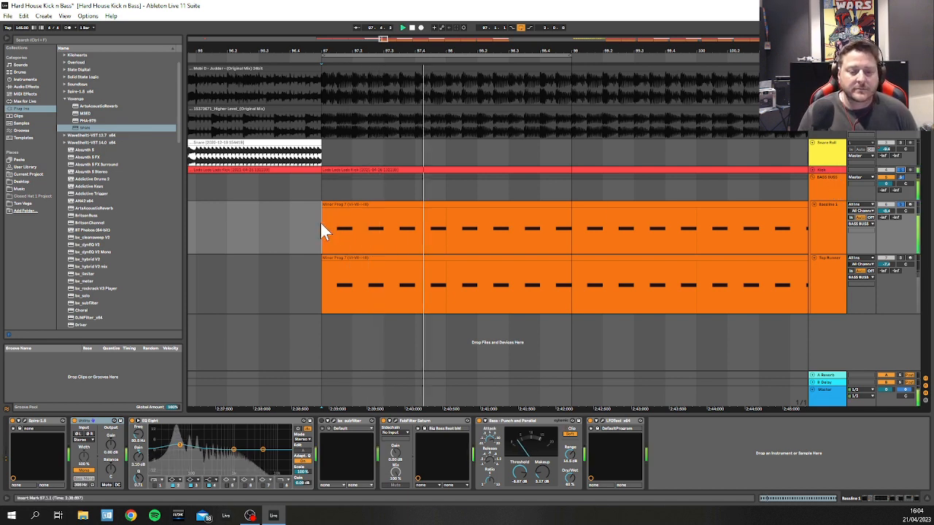
Step: Expand Bassline 1's EQ Eight display and examine the low-end curve and spectrum during playback
click(153, 422)
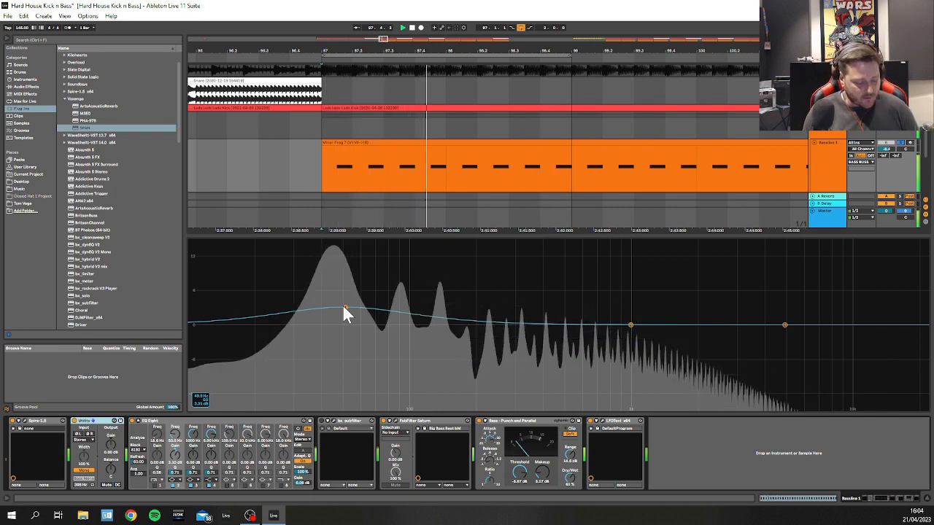
key(shift+Tab)
key(shift+Tab)
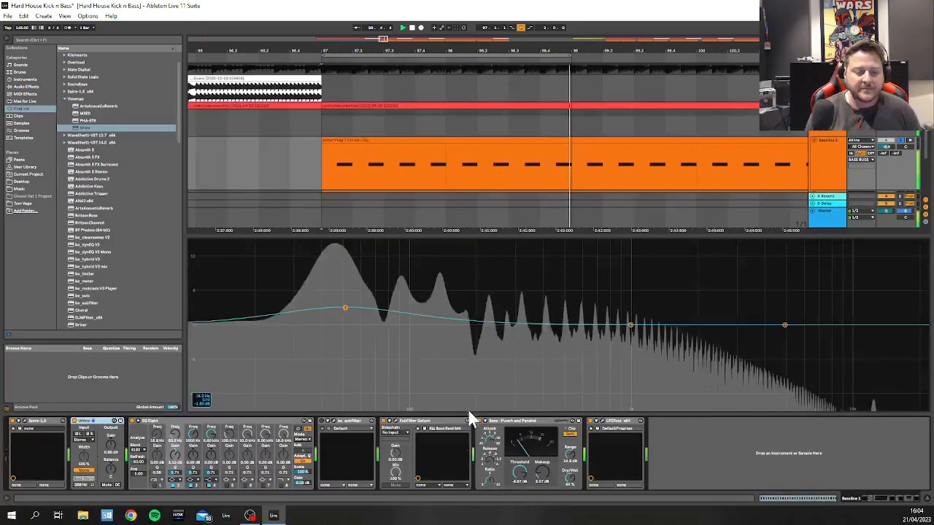
Step: Open FabFilter Saturn on Bassline 1, raise the Band 1 crossover frequency slightly, and close the plug-in
click(395, 421)
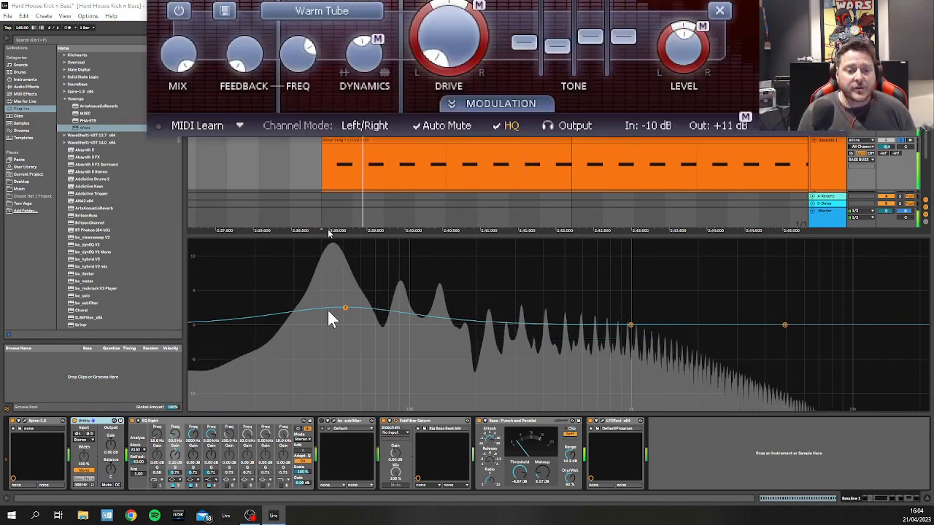
drag(394, 2, 467, 209)
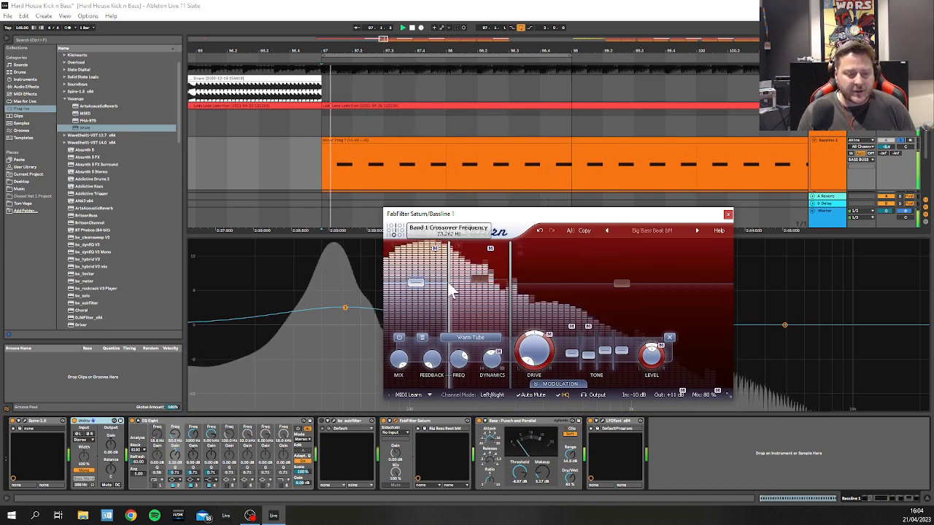
mouse_move(448, 285)
mouse_down()
mouse_move(438, 281)
mouse_move(451, 284)
mouse_up()
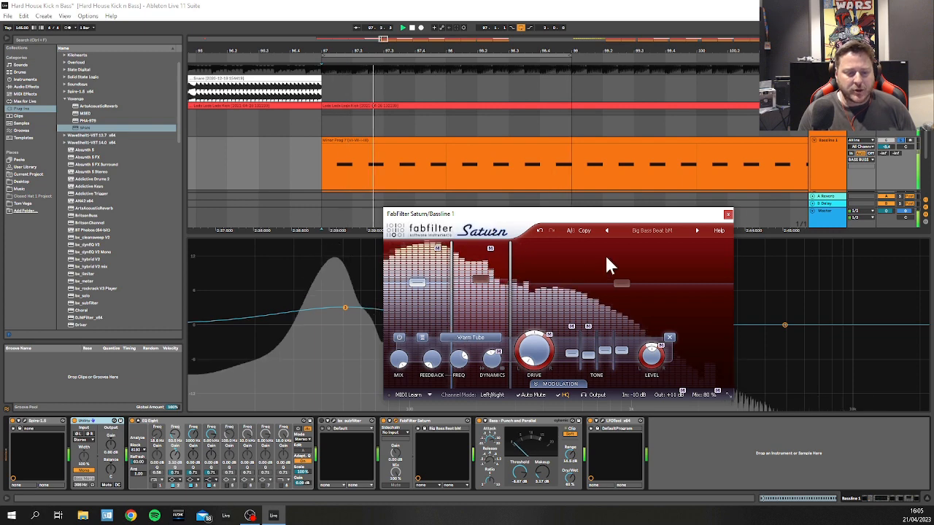
click(728, 215)
Step: Check the Bassline 1 clip notes and the mixer levels, stop playback, and return to the arrangement with EQ Eight collapsed
key(shift+Tab)
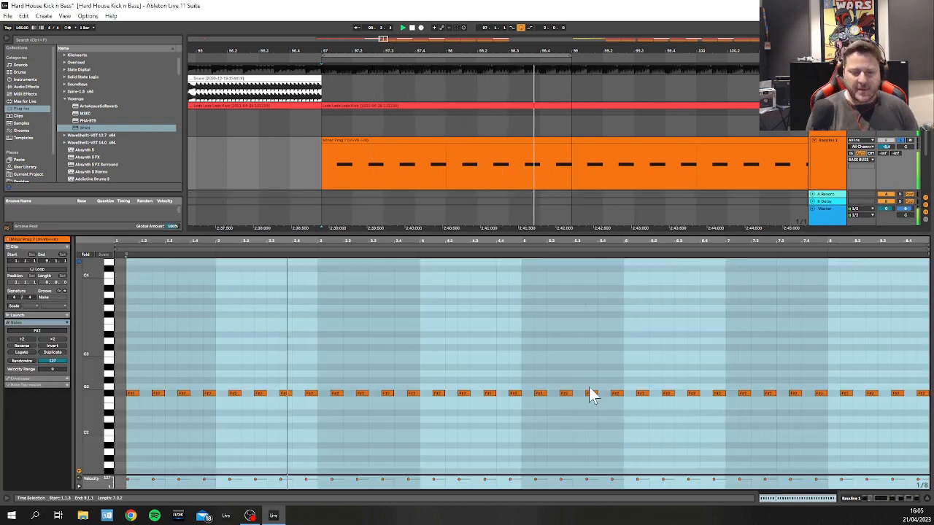
key(Tab)
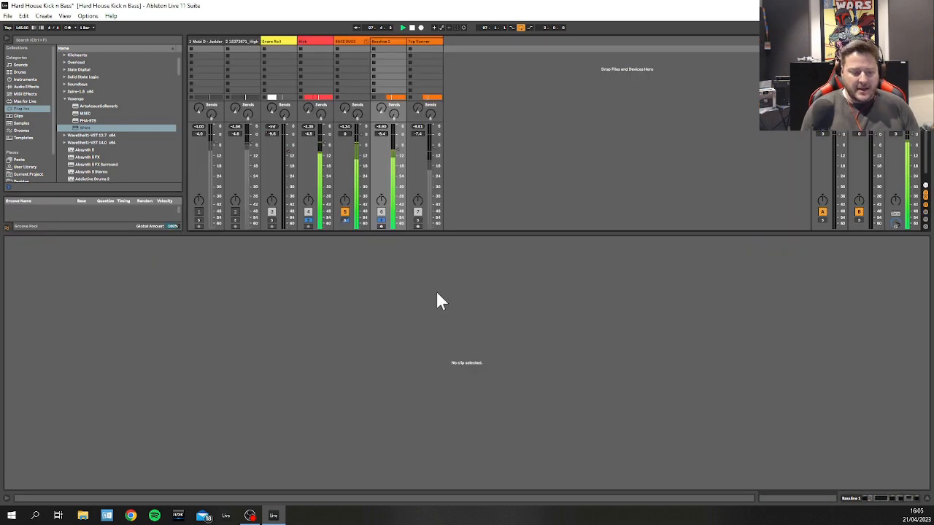
key(shift+Tab)
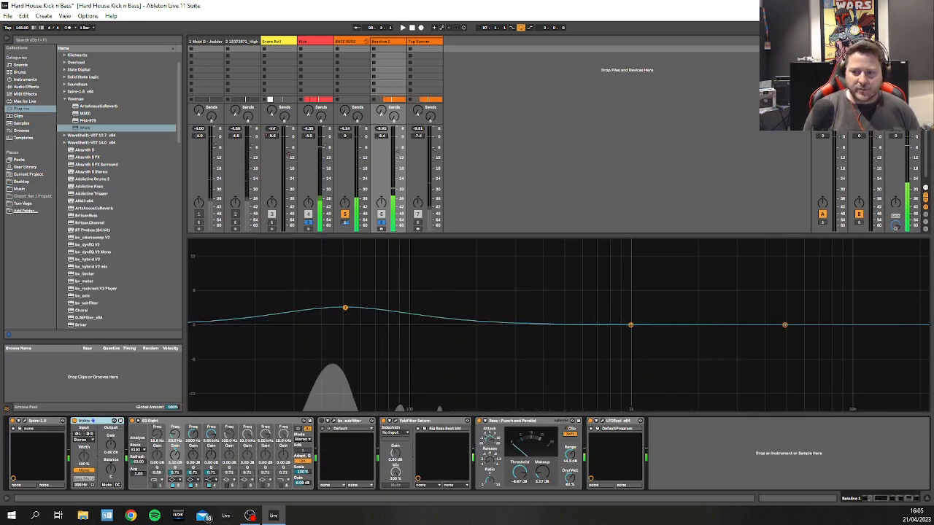
key(Tab)
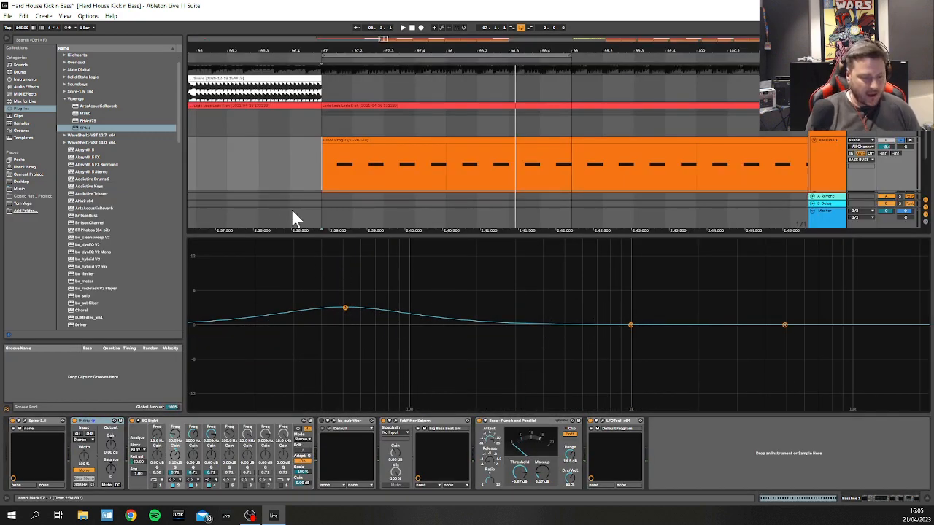
click(139, 430)
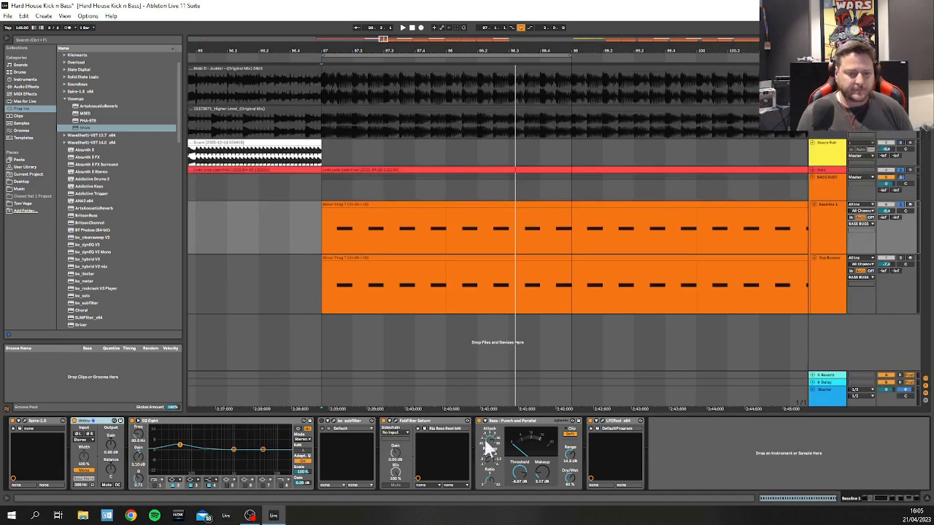
Step: Solo the Top Runner track, listen to it with its device chain shown, and stop playback
click(824, 226)
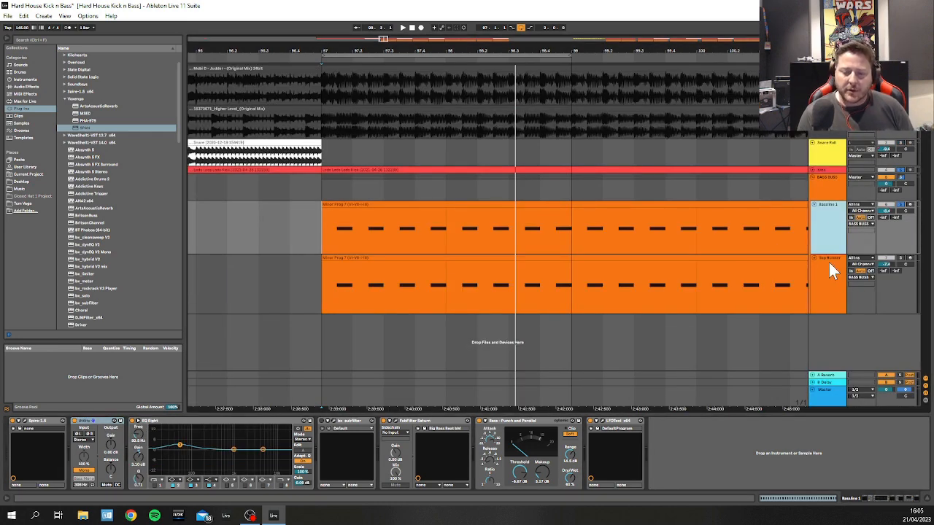
click(832, 272)
click(903, 267)
key(space)
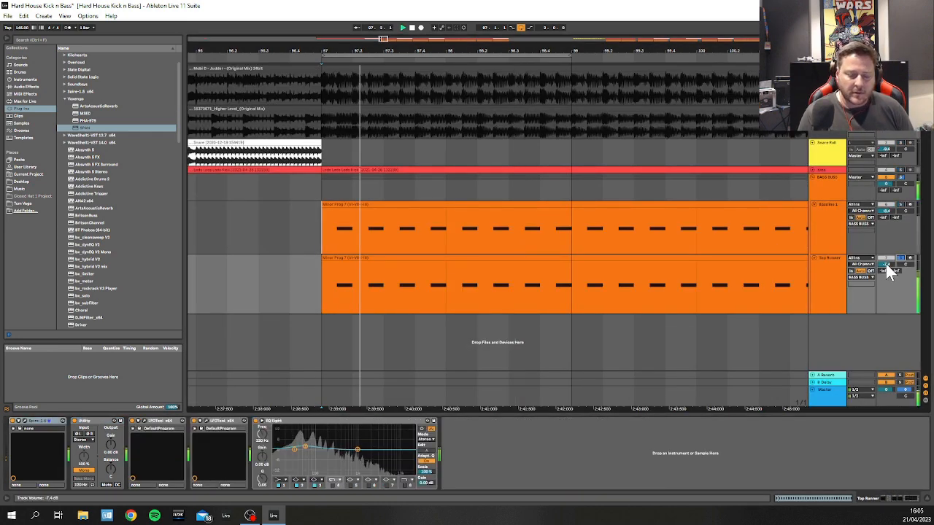
click(825, 270)
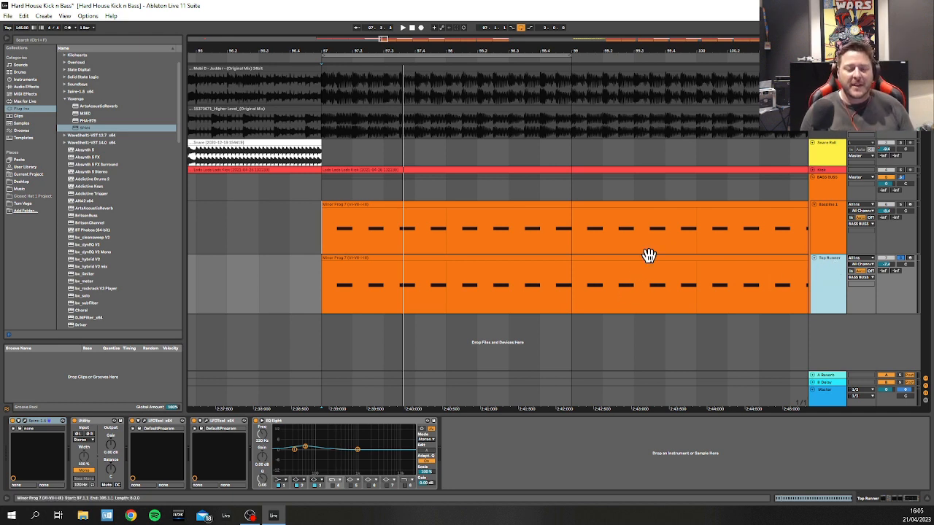
Step: Split the Top Runner clip at bar 99 and select its two-bar first section
click(442, 284)
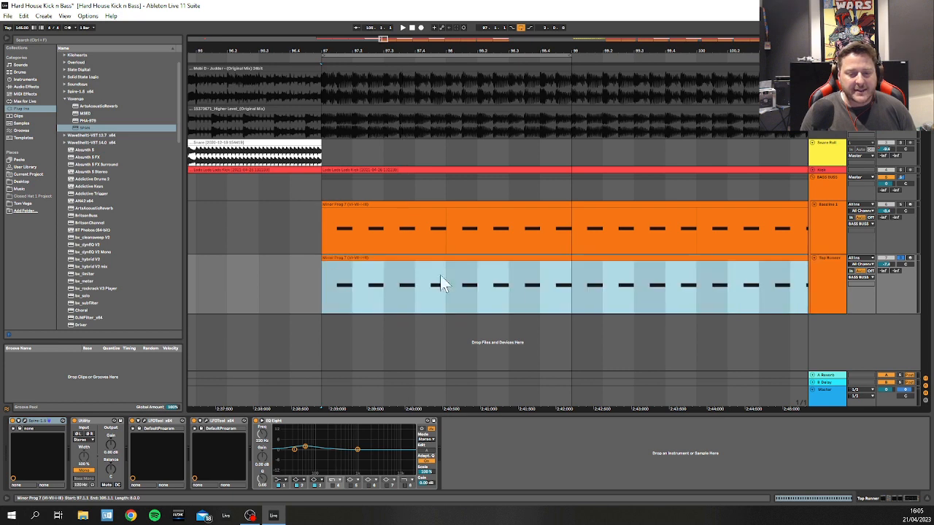
right_click(572, 283)
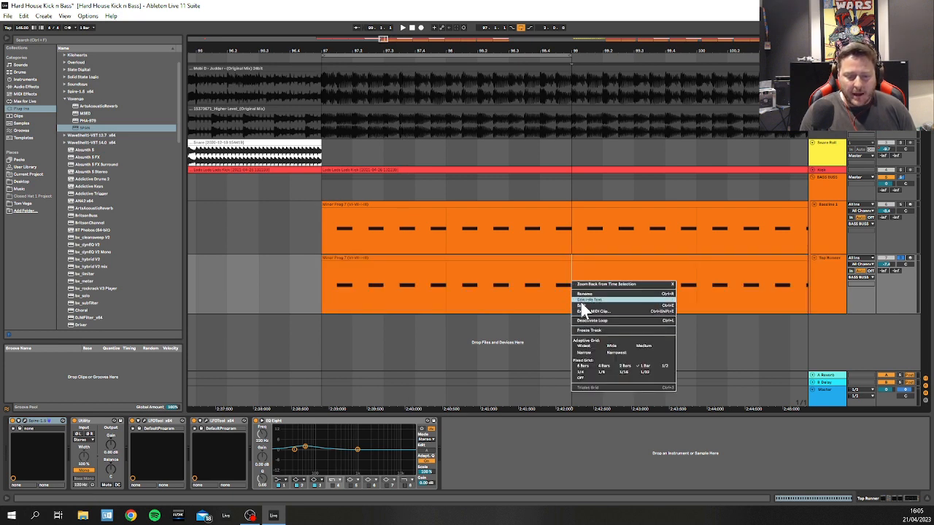
click(583, 305)
click(462, 258)
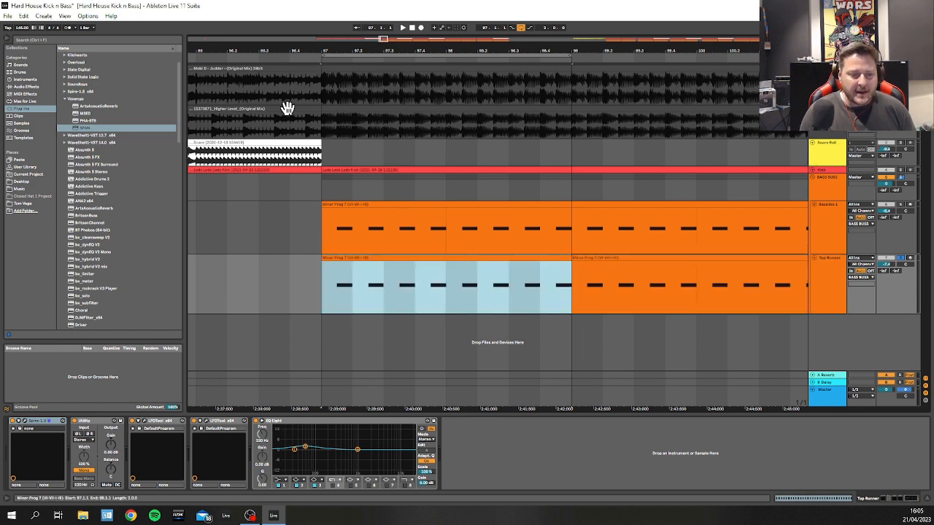
Step: Insert an empty two-bar MIDI clip on Top Runner from bar 95 to bar 97
drag(252, 48, 482, 42)
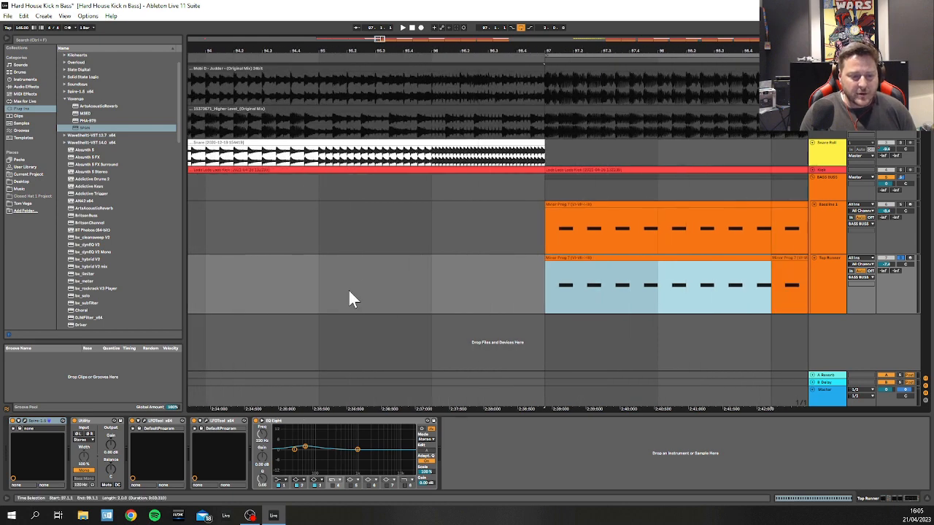
click(324, 281)
shift+click(437, 271)
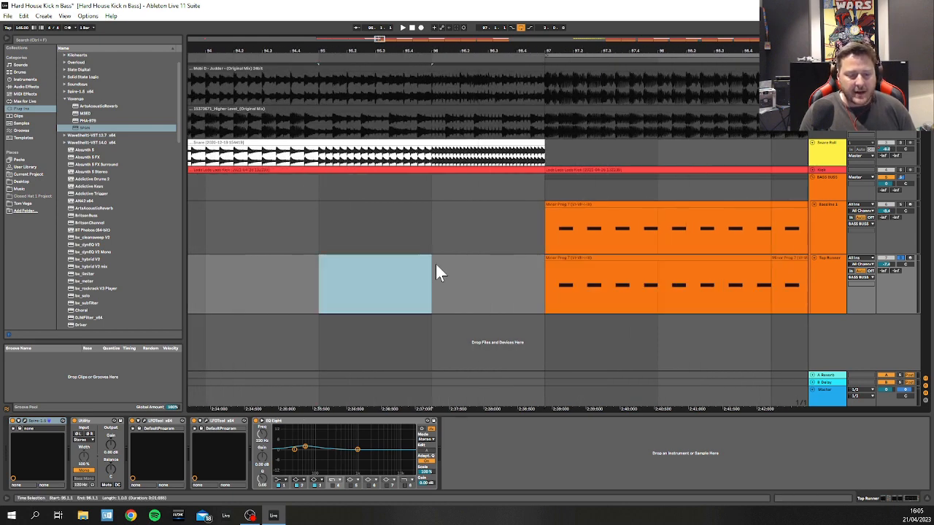
shift+click(525, 271)
right_click(462, 280)
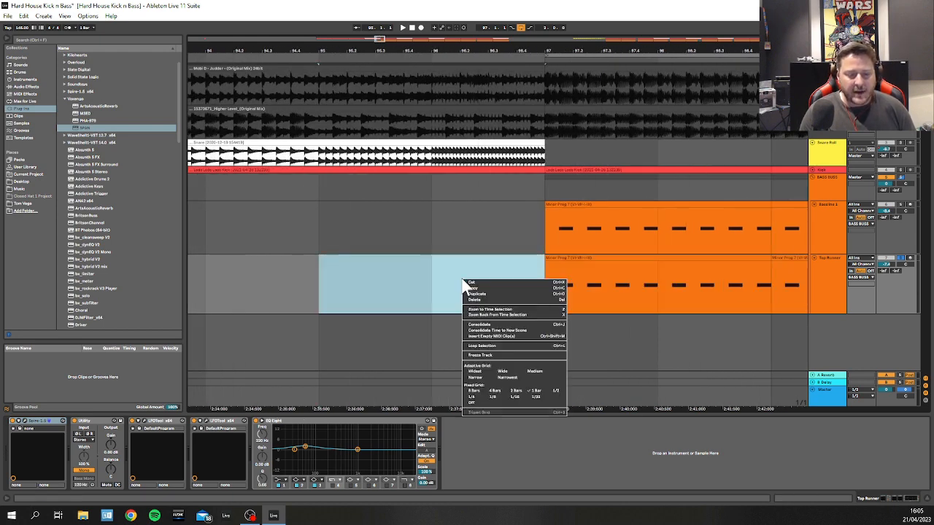
click(490, 337)
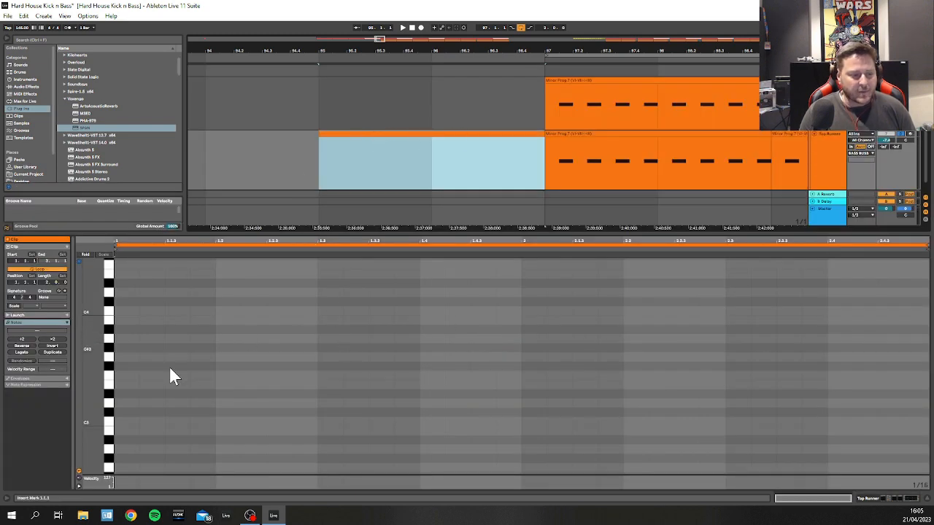
double_click(195, 366)
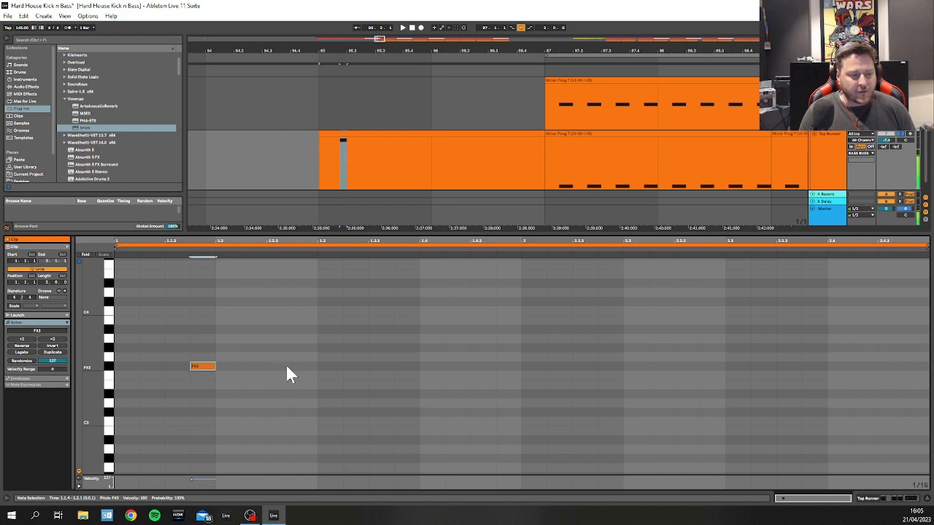
double_click(281, 366)
drag(171, 341, 306, 419)
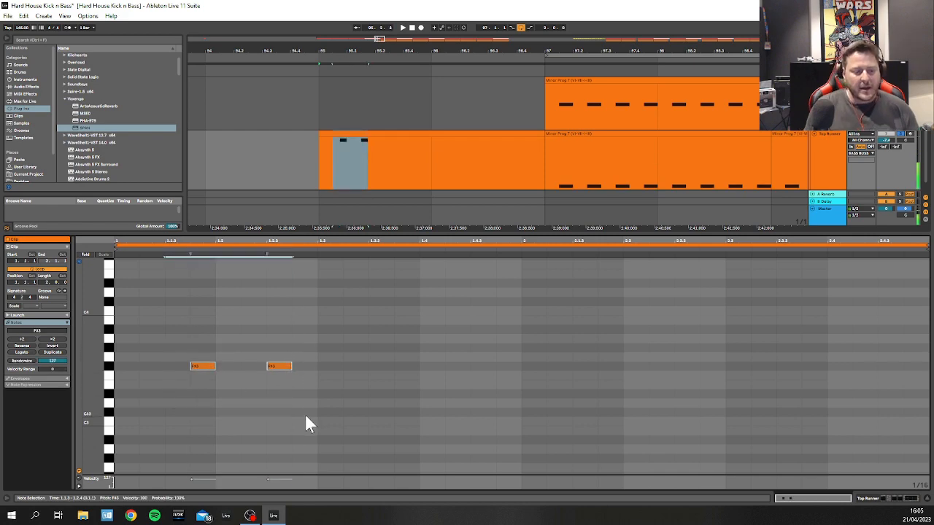
key(Delete)
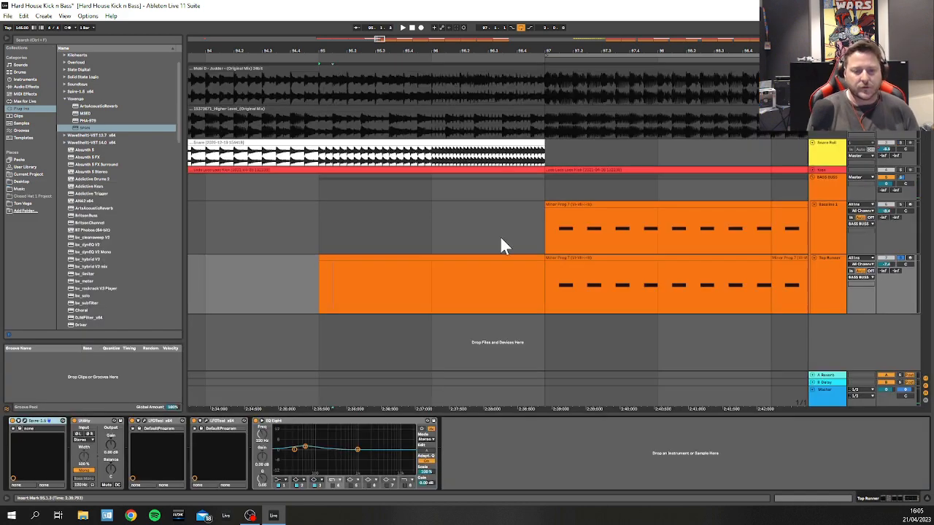
Step: Reopen the empty Top Runner clip in the note editor and set its fixed grid to 1/8
double_click(419, 261)
right_click(304, 348)
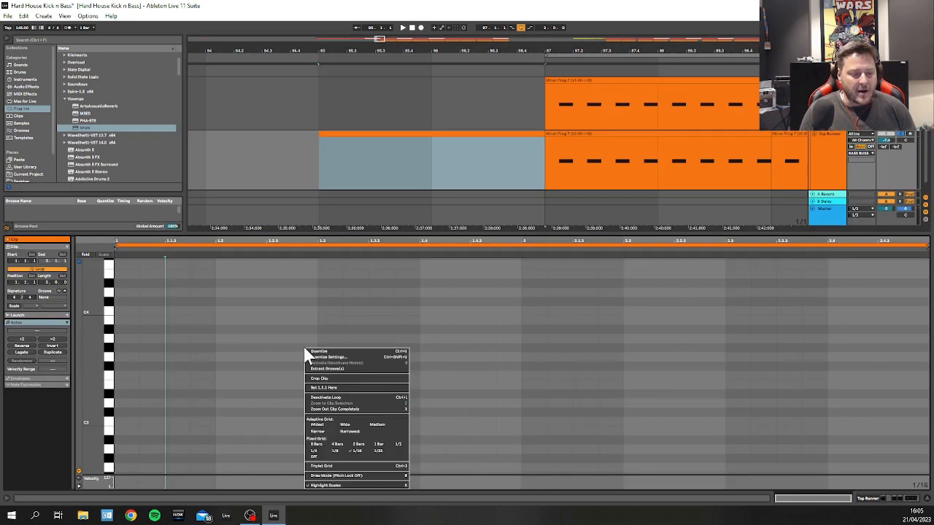
click(334, 451)
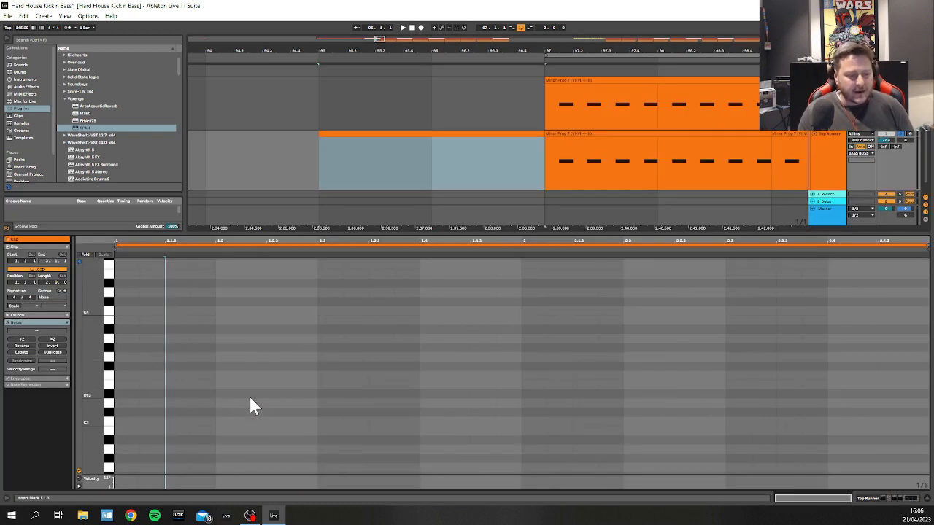
double_click(235, 368)
double_click(234, 368)
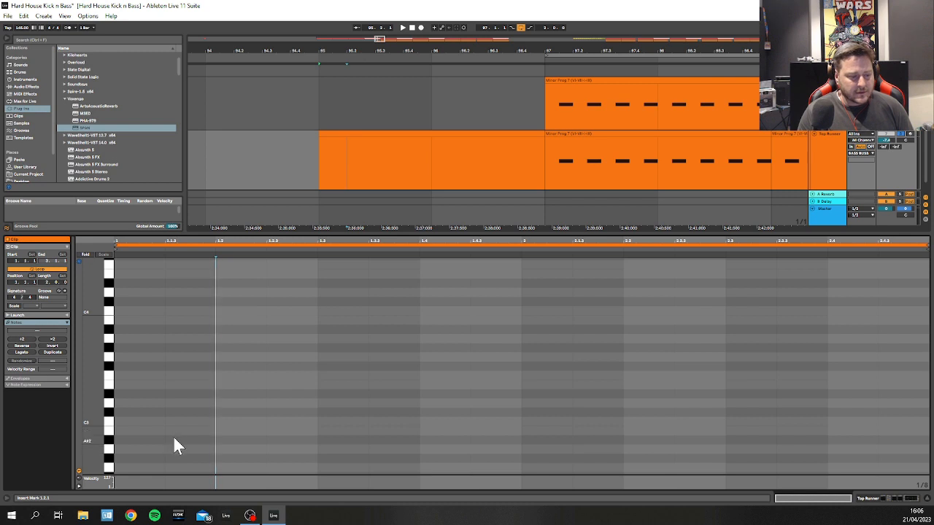
Step: Add five eighth-note F#2 notes on consecutive off-beats in the empty Top Runner clip, starting at 1.1.3
scroll(173, 445, down, 2)
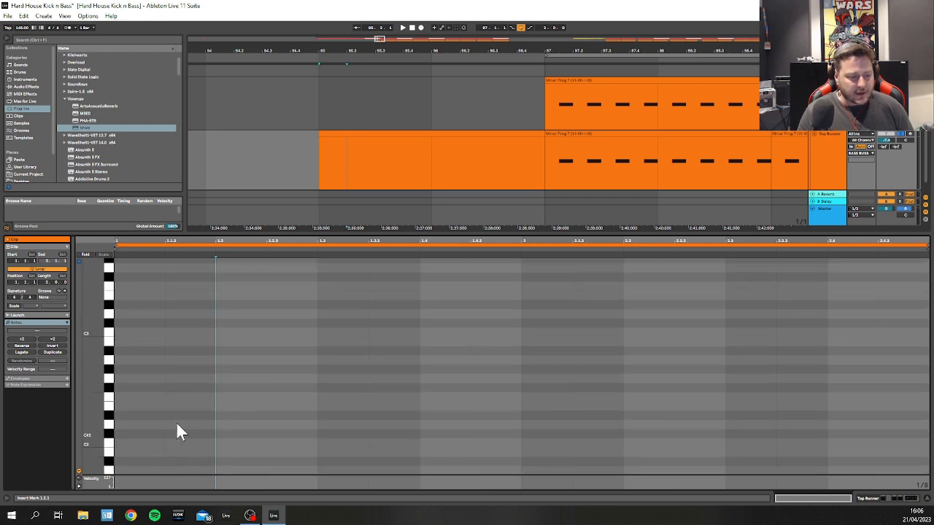
double_click(176, 391)
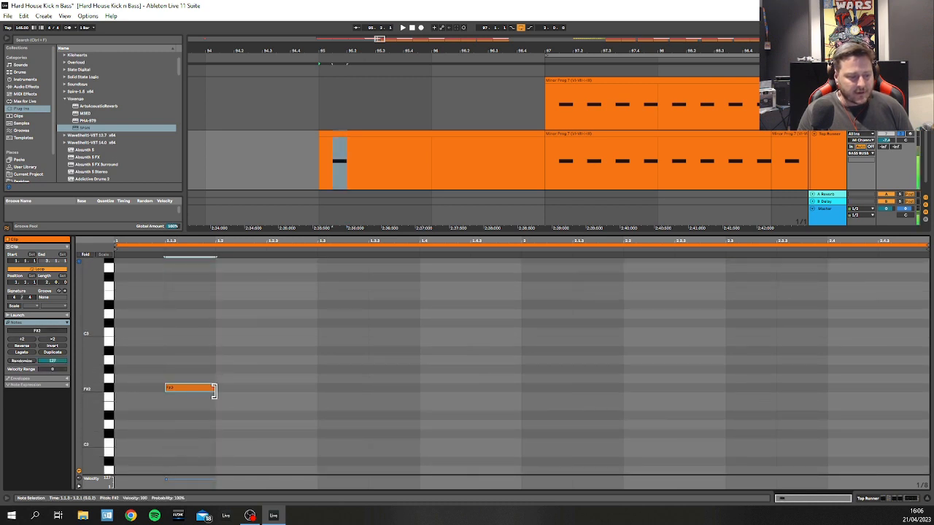
double_click(292, 389)
double_click(391, 389)
click(491, 389)
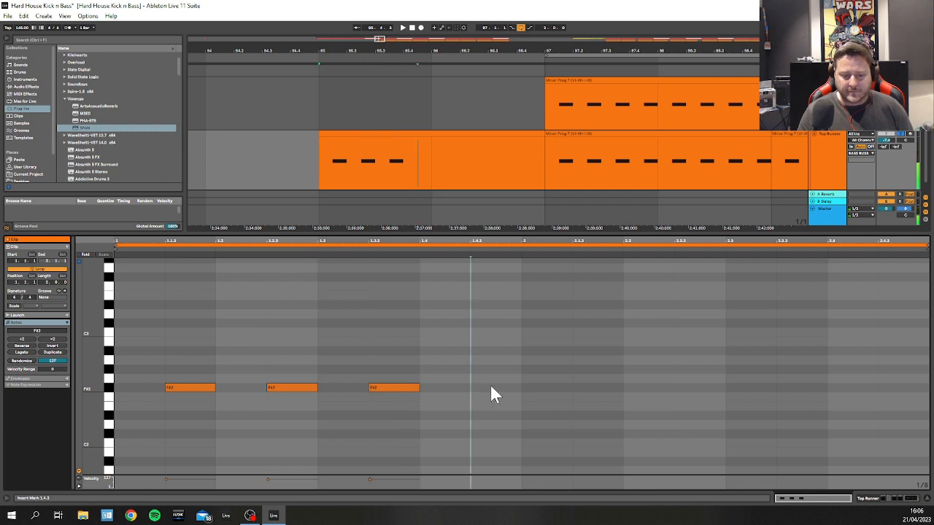
double_click(491, 389)
double_click(591, 389)
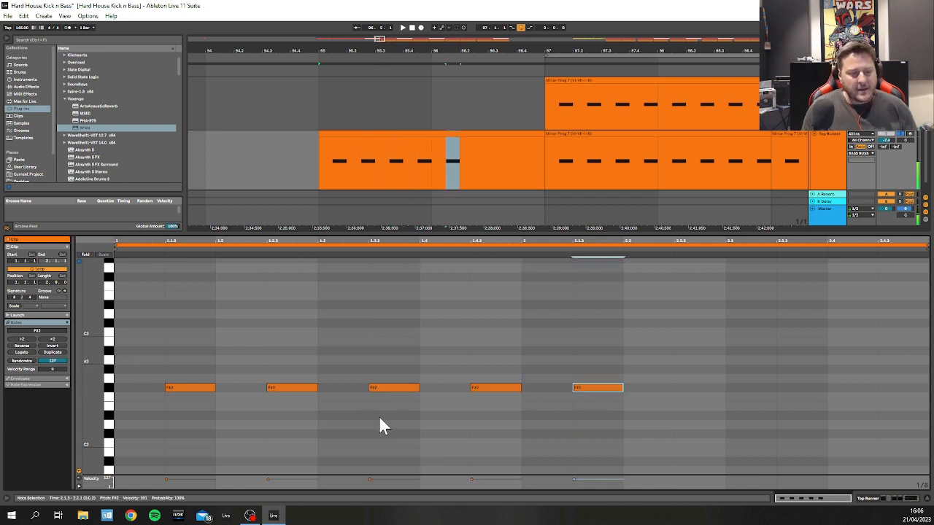
Step: Delete all the practice notes and remove the two-bar demonstration clip before bar 97 on Top Runner
key(ctrl+a)
key(Delete)
key(shift+Tab)
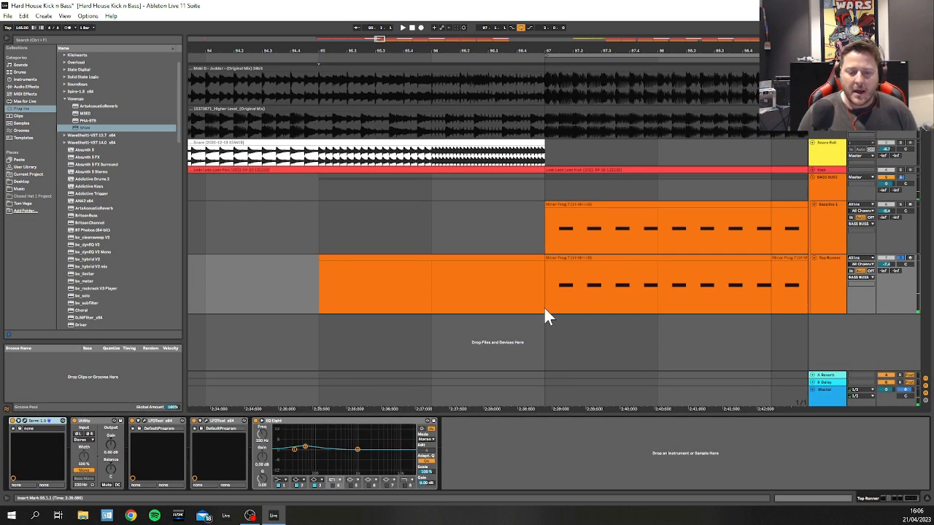
click(398, 258)
key(Delete)
Step: Select the Top Runner clip at bar 97, look at the track's Spire patch, and close the plug-in
click(575, 258)
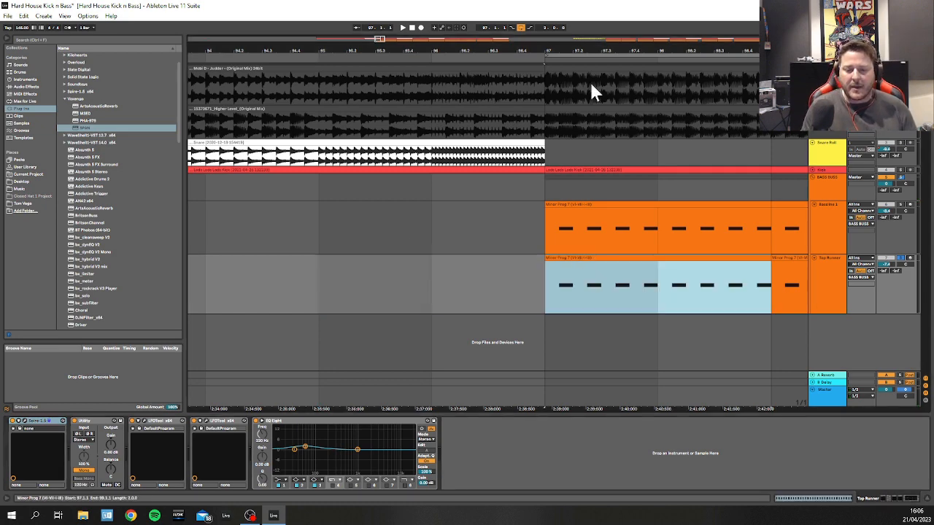
drag(379, 41, 383, 42)
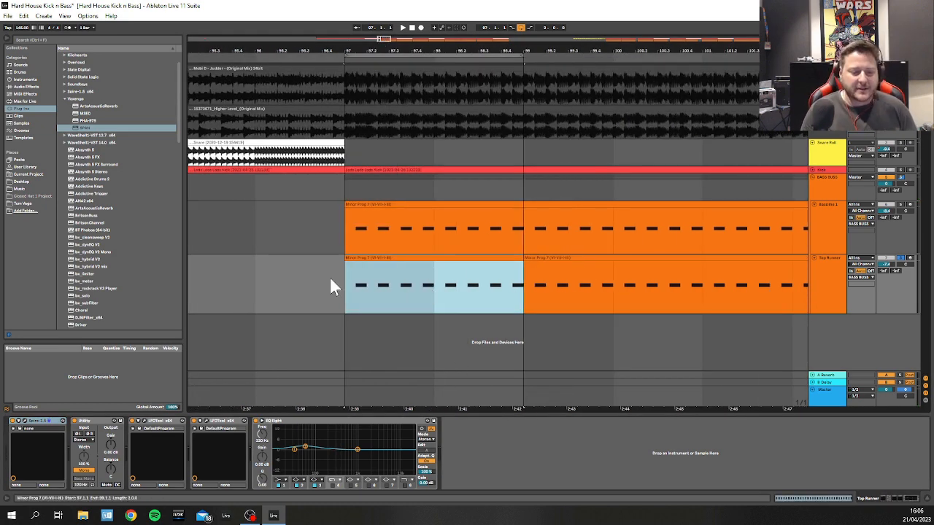
click(22, 429)
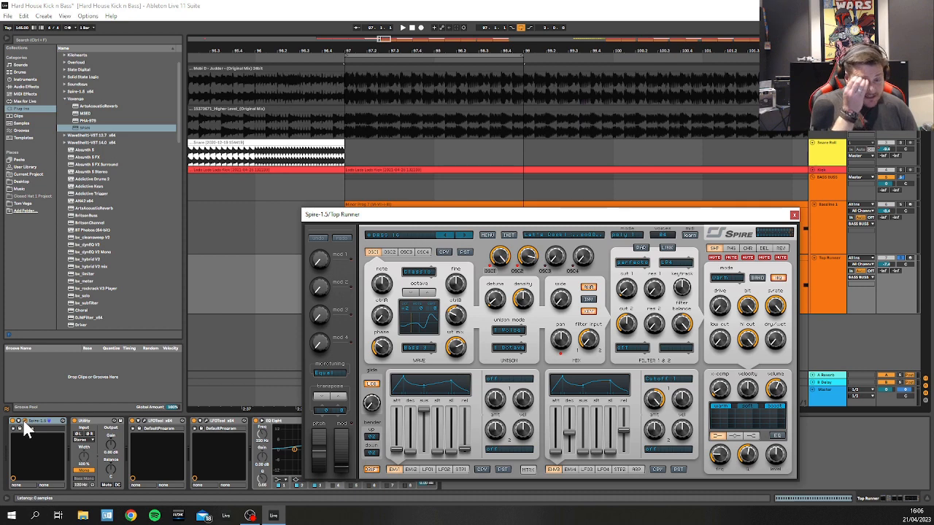
click(794, 215)
Step: Compare the off-beat notes in the Top Runner and Bassline 1 clips, and return to the device chain
double_click(362, 261)
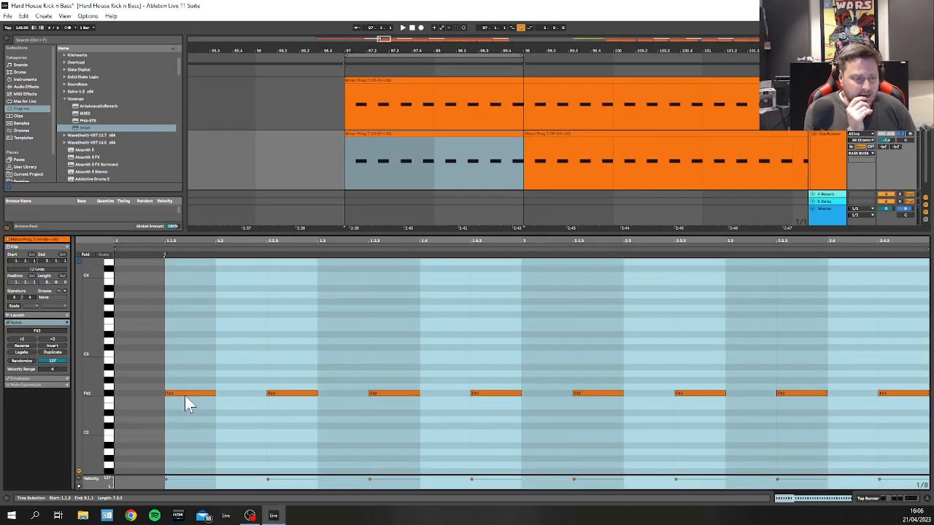
key(shift+Tab)
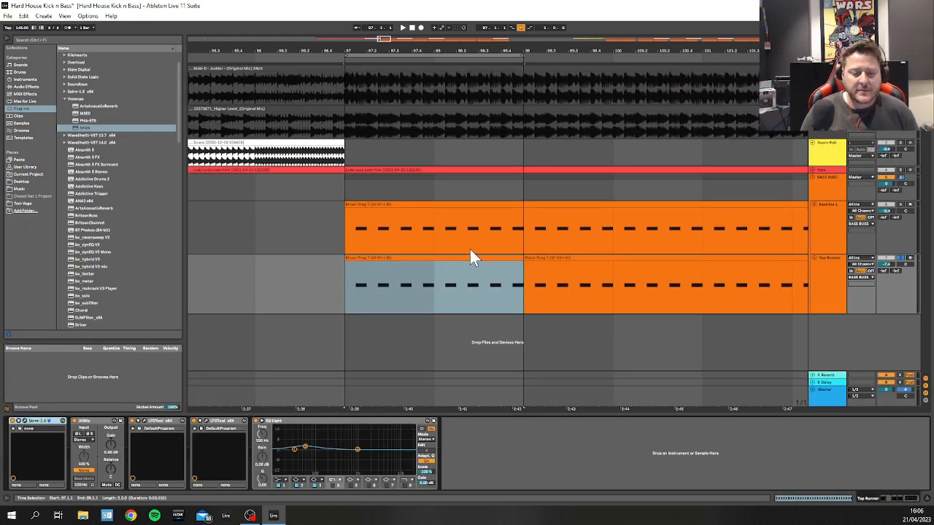
double_click(421, 203)
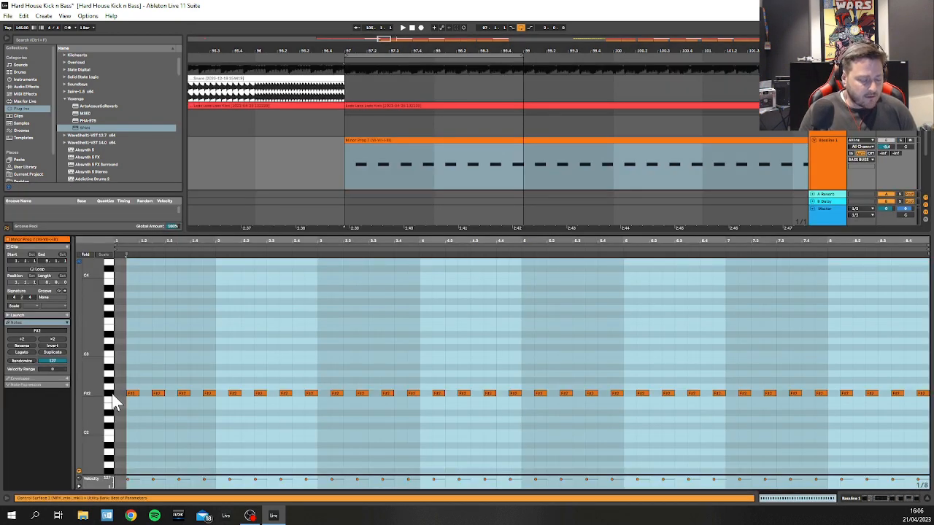
key(shift+Tab)
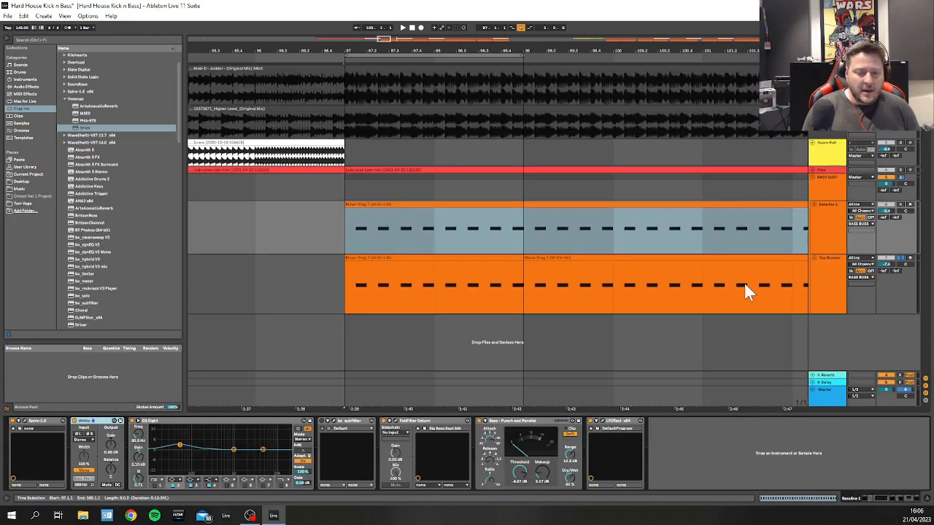
Step: Solo Bassline 1 together with Top Runner and play the two bass layers with Top Runner's devices shown
click(831, 272)
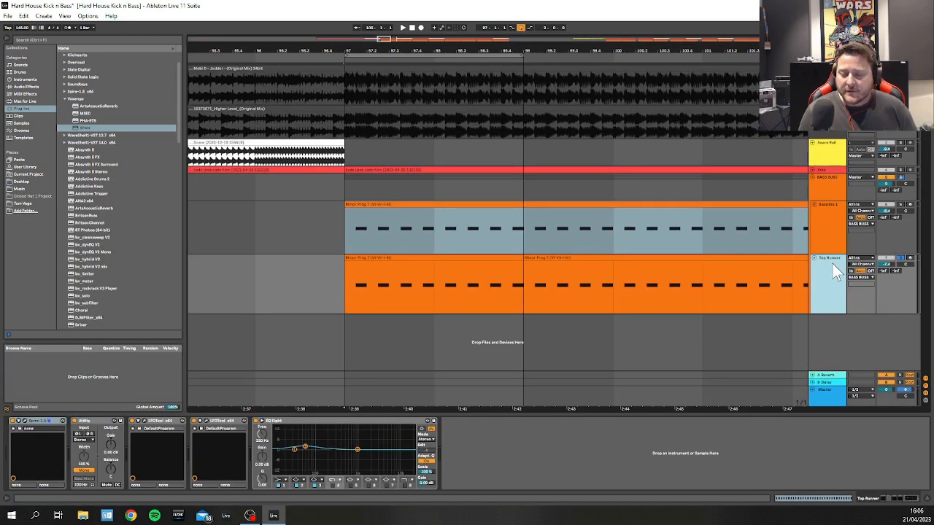
click(900, 206)
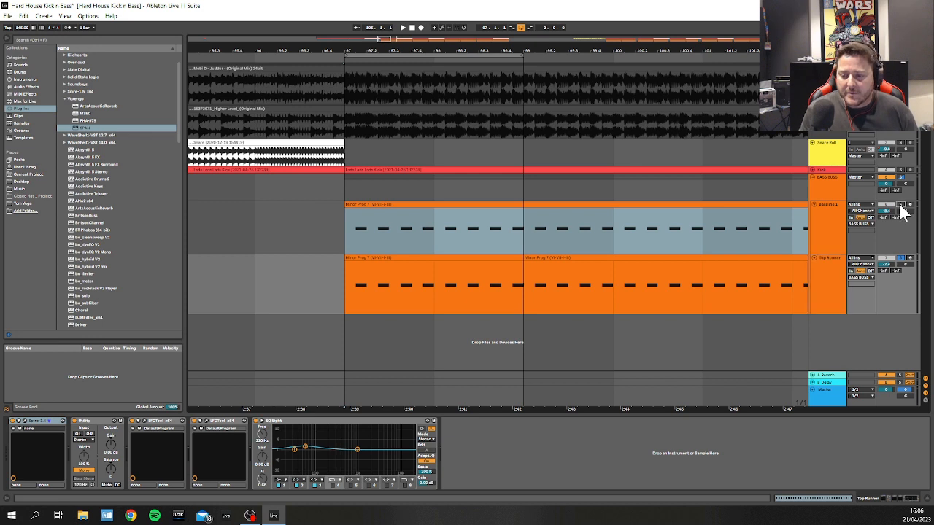
key(space)
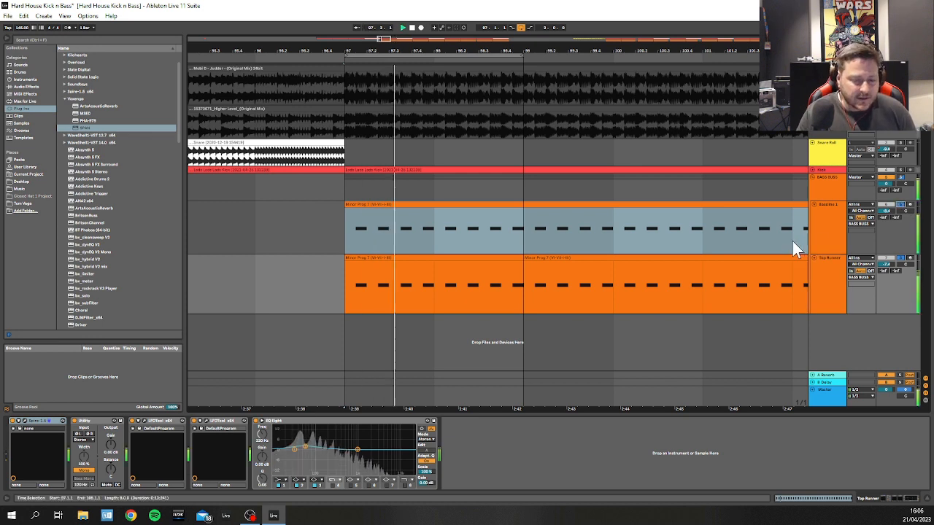
click(901, 259)
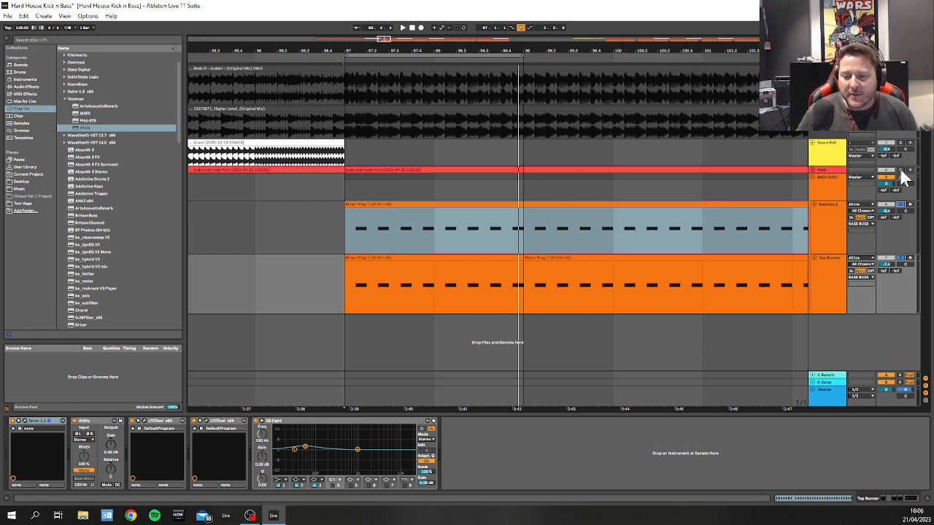
Step: Solo the Kick track as well, play it with both bass layers, and stop playback
click(799, 235)
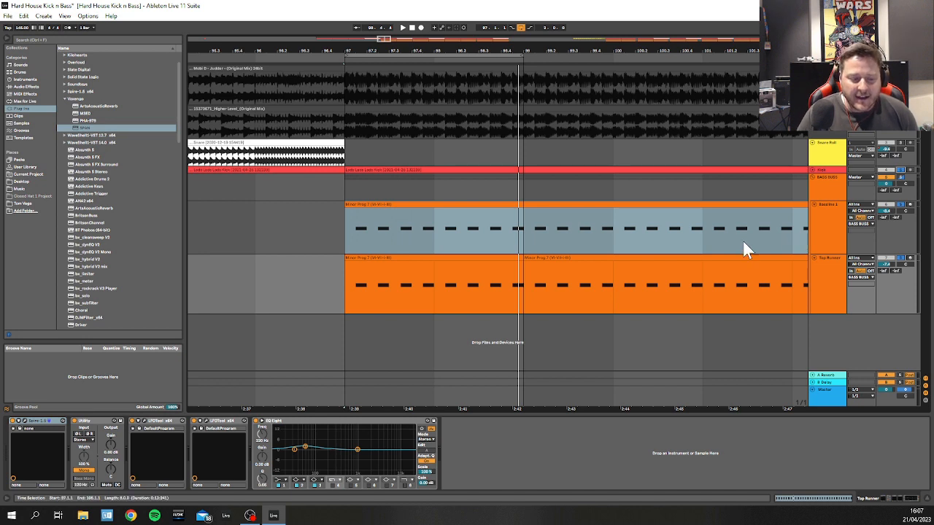
key(space)
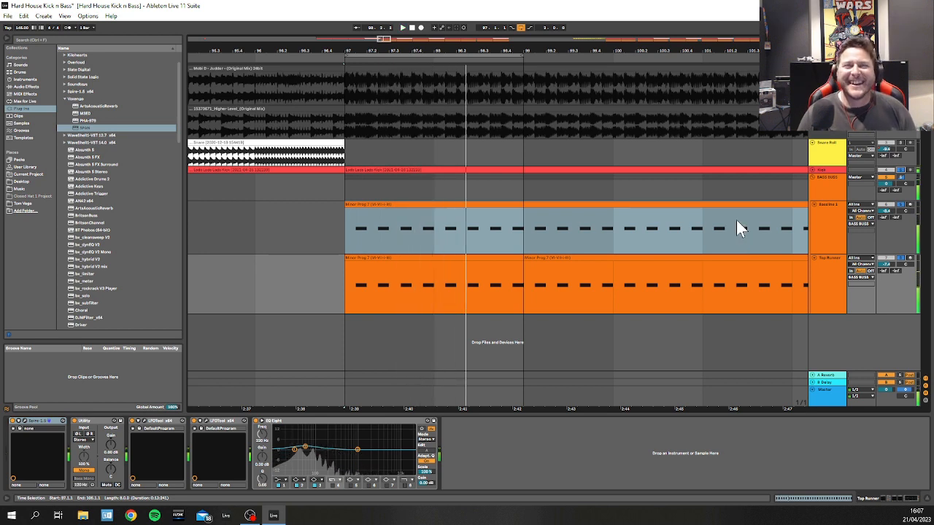
click(830, 268)
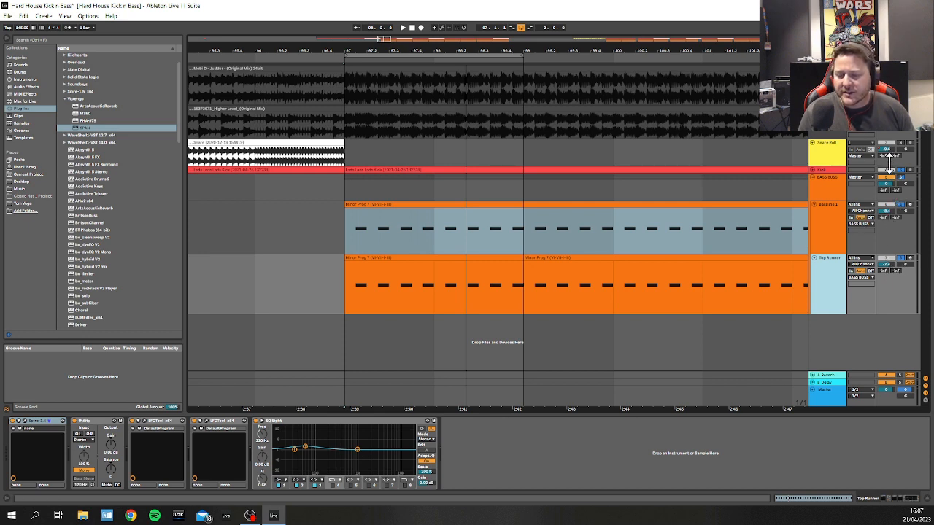
Step: Unfold the Kick track and compare the Bassline 1 and Top Runner device chains
click(812, 169)
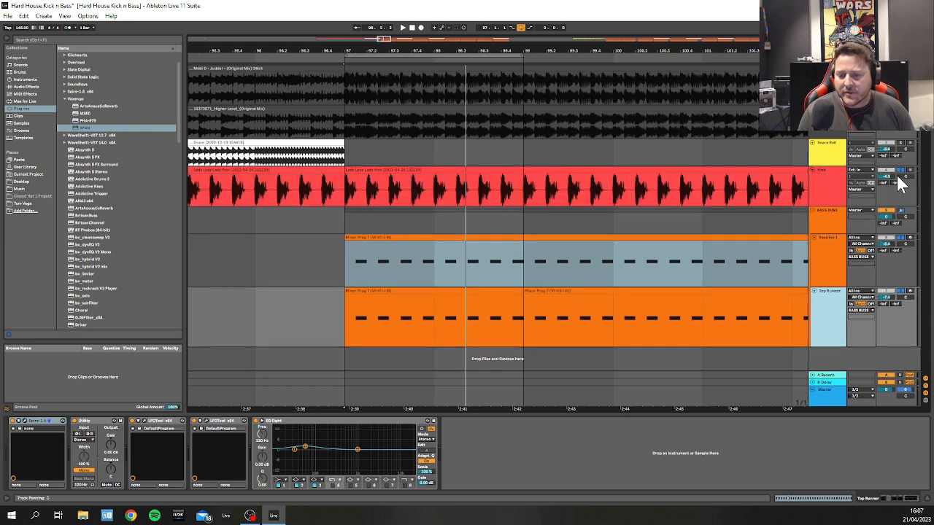
click(828, 267)
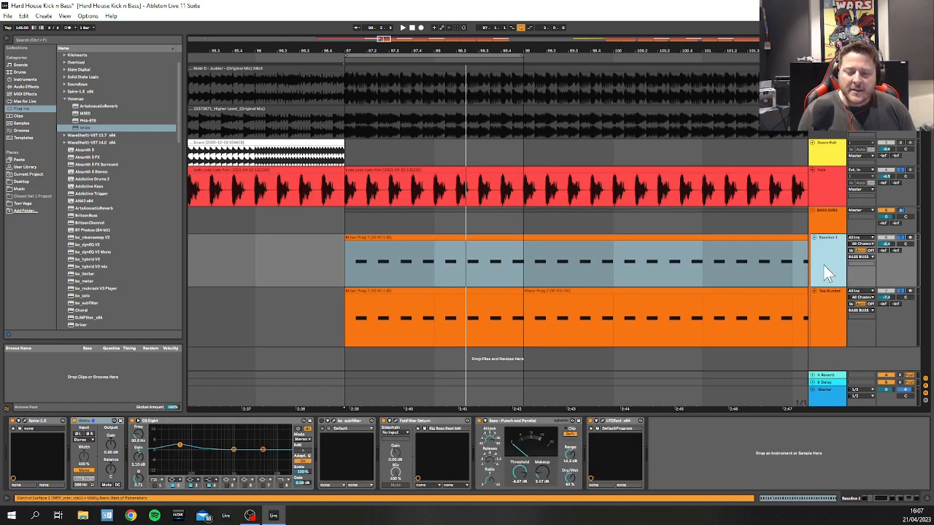
click(839, 306)
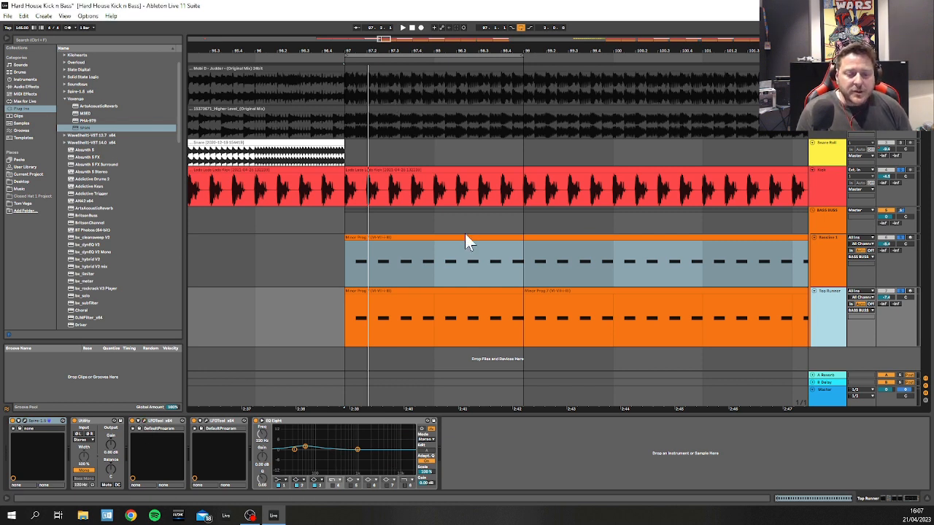
click(335, 283)
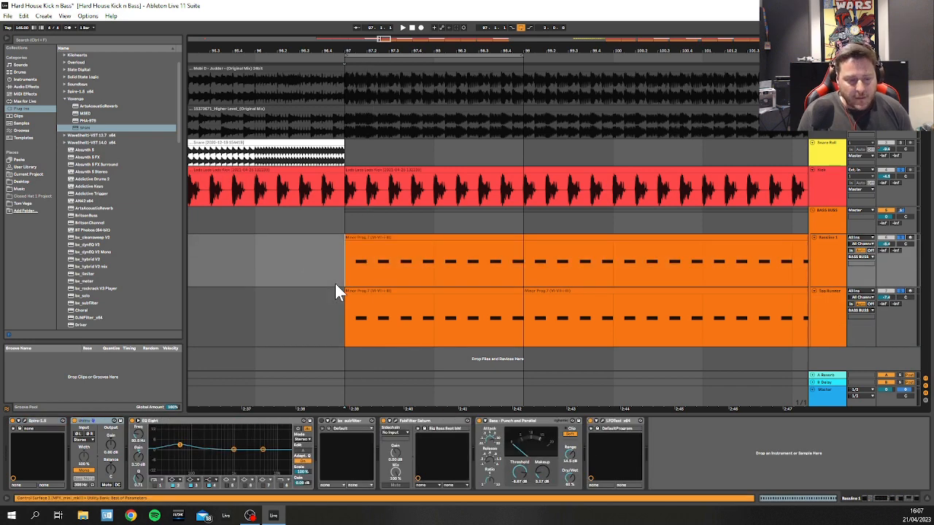